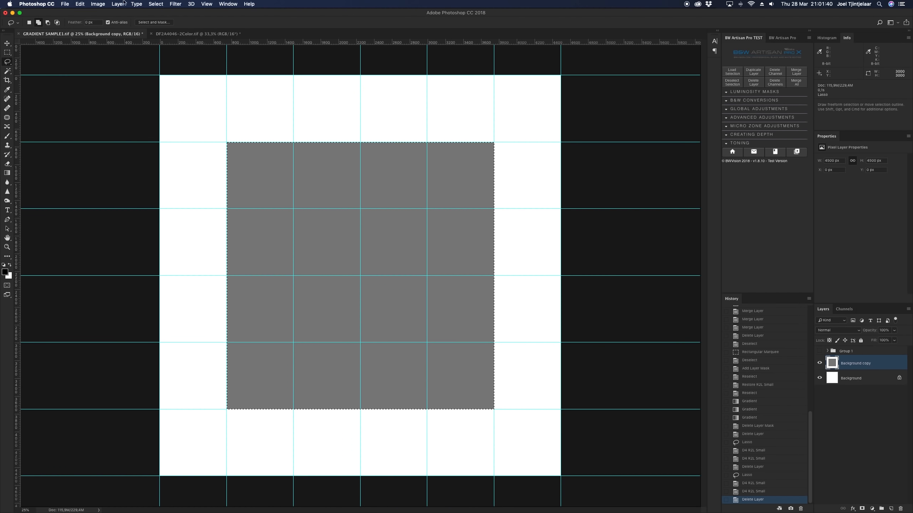
Open the Creating Depth tools and set the gradient direction to Bottom to top
left_click(27, 22)
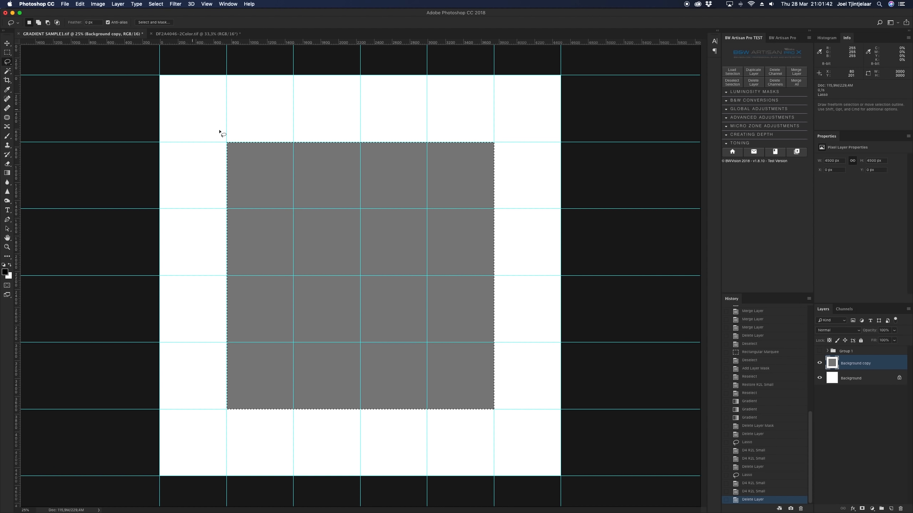
left_click(769, 136)
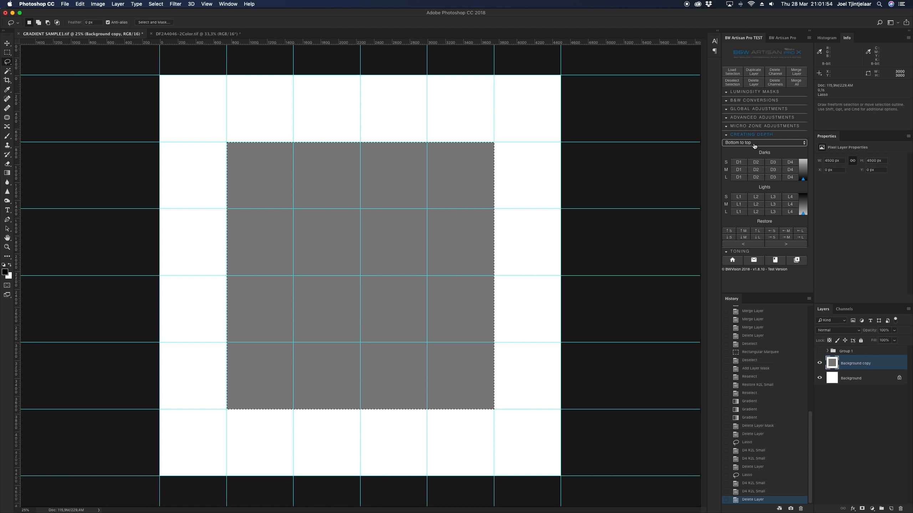
left_click(754, 145)
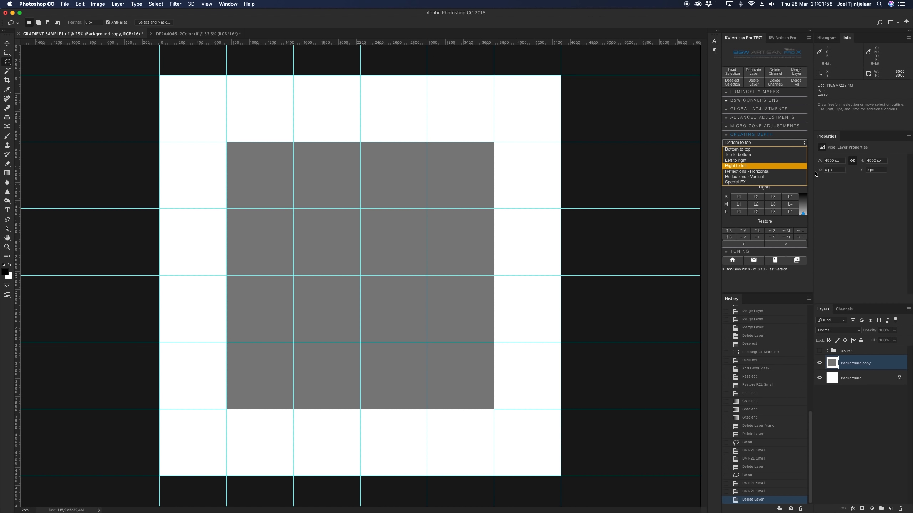
left_click(762, 150)
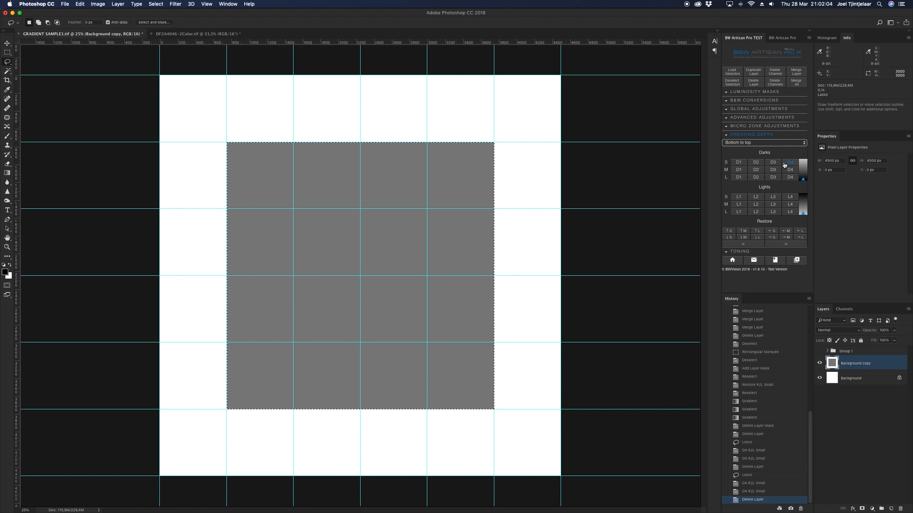
Apply the small D4 dark gradient twice to the selected gray square and delete the lower of the two gradient layers
left_click(791, 164)
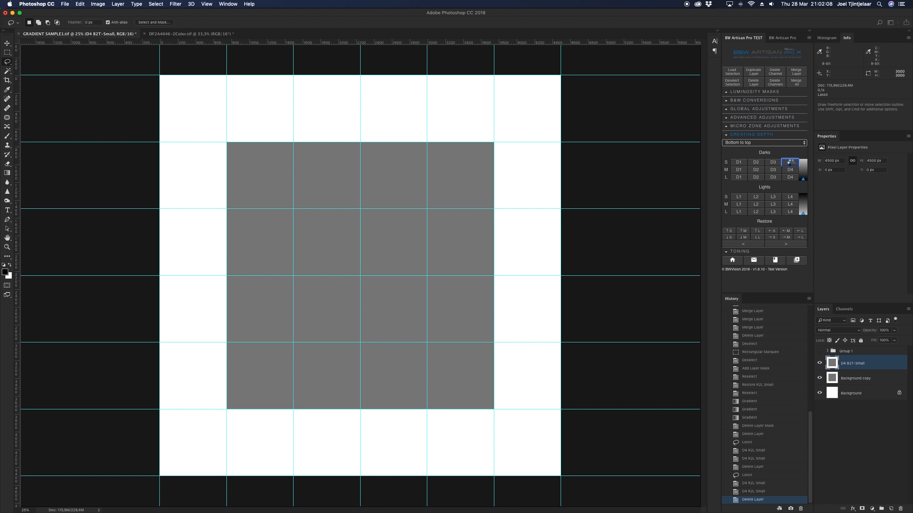
left_click(791, 164)
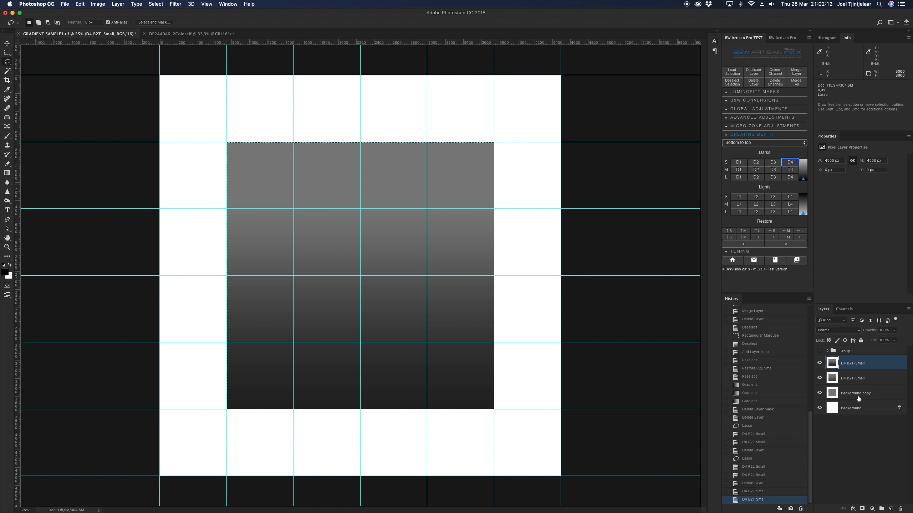
left_click(855, 381)
left_click(753, 83)
left_click(861, 362)
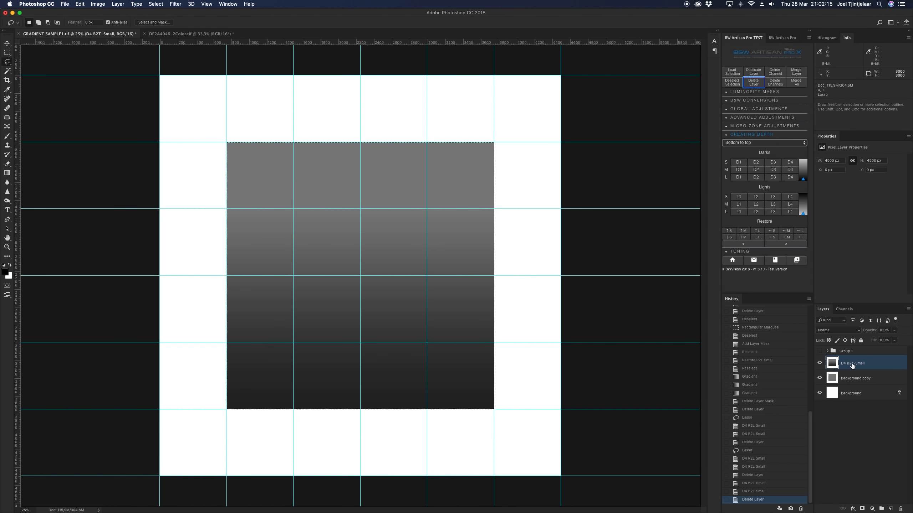
With the small gradient layer hidden, apply the medium D4 dark gradient twice above Background copy and delete the lower duplicate
left_click(820, 363)
left_click(834, 379)
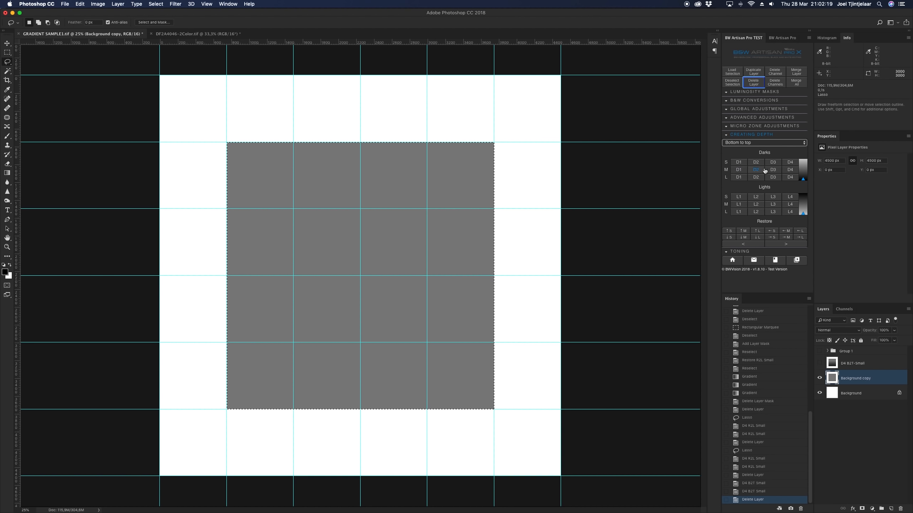
left_click(790, 169)
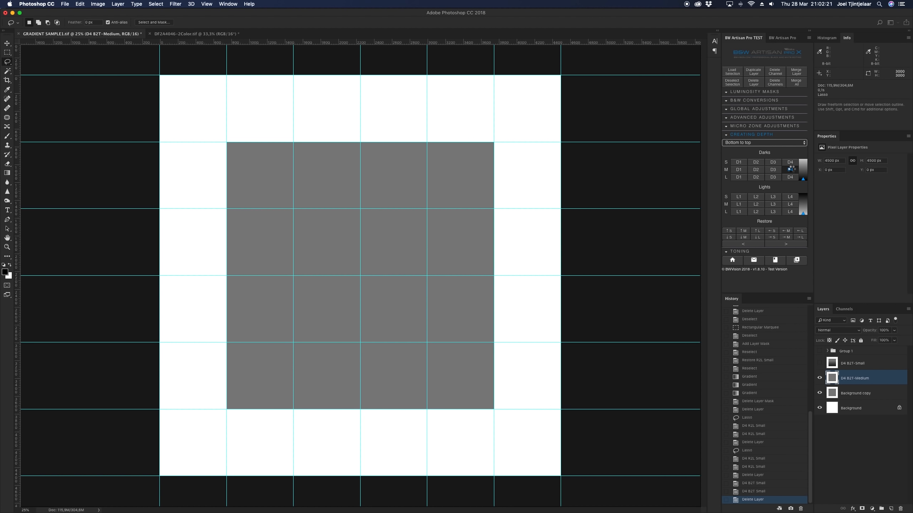
left_click(791, 169)
left_click(836, 392)
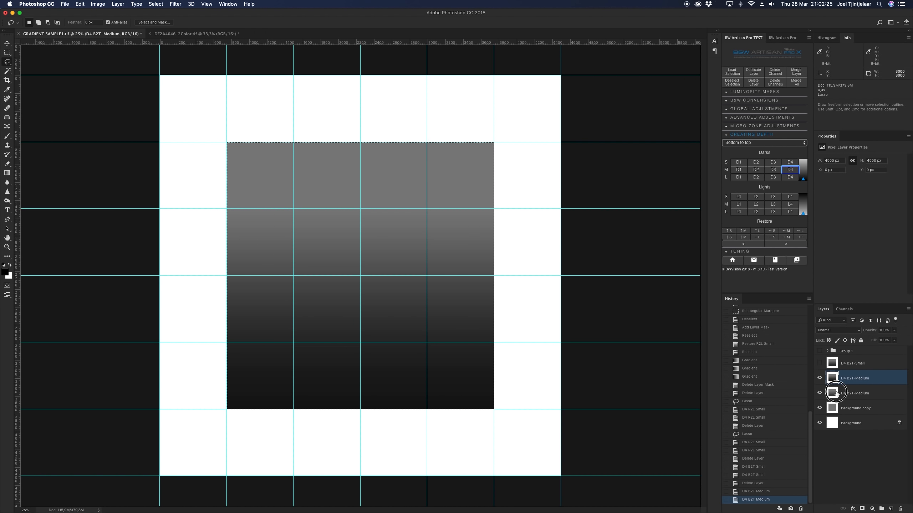
left_click(749, 86)
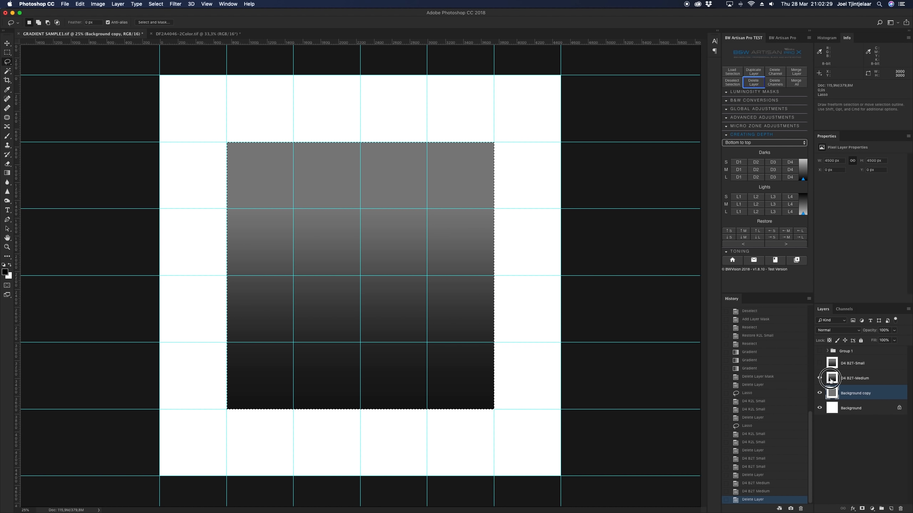
Compare the small and medium D4 gradients by toggling the visibility of the small gradient layer
left_click(831, 379)
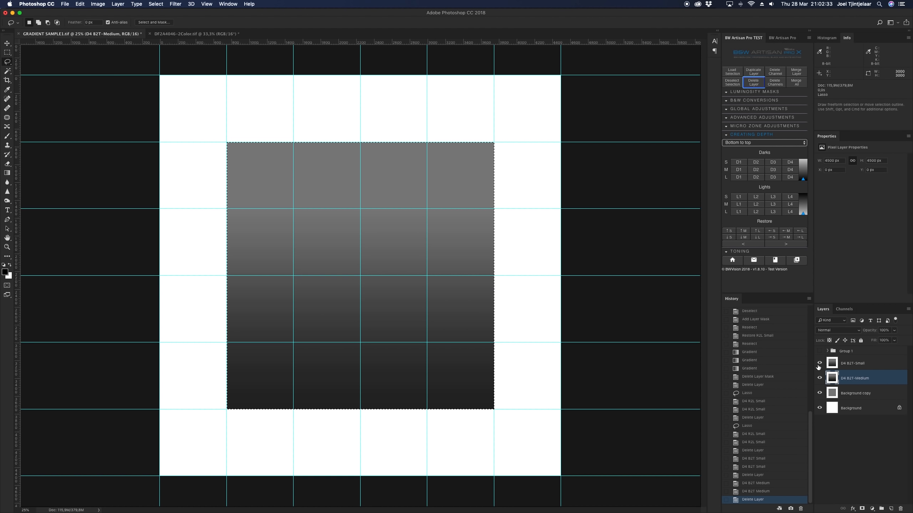
left_click(820, 363)
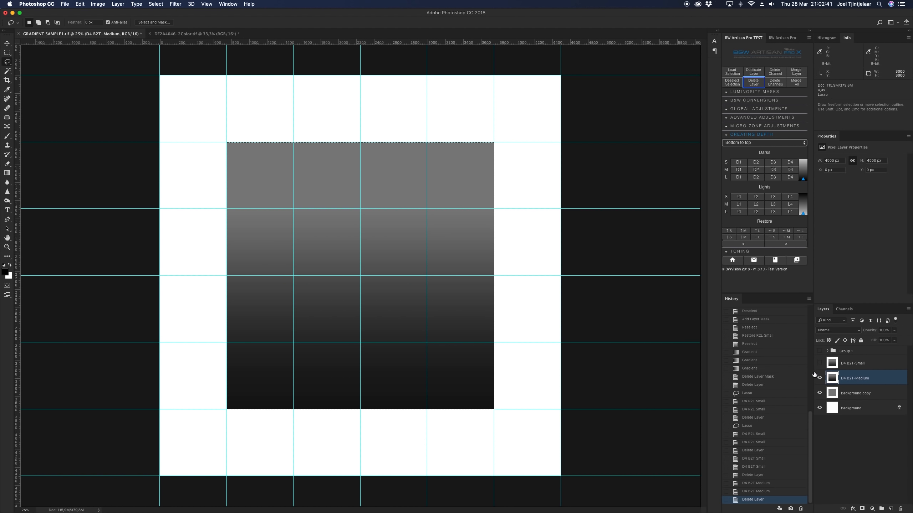
left_click(820, 363)
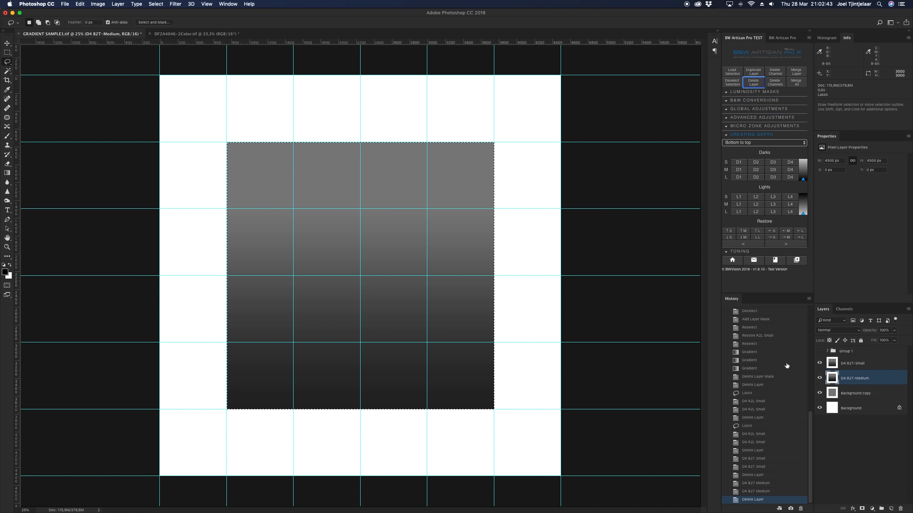
With the small and medium gradients hidden, apply the large D4 dark gradient twice above Background copy and delete the lower duplicate
left_click_drag(819, 364, 819, 378)
left_click(832, 393)
left_click(789, 177)
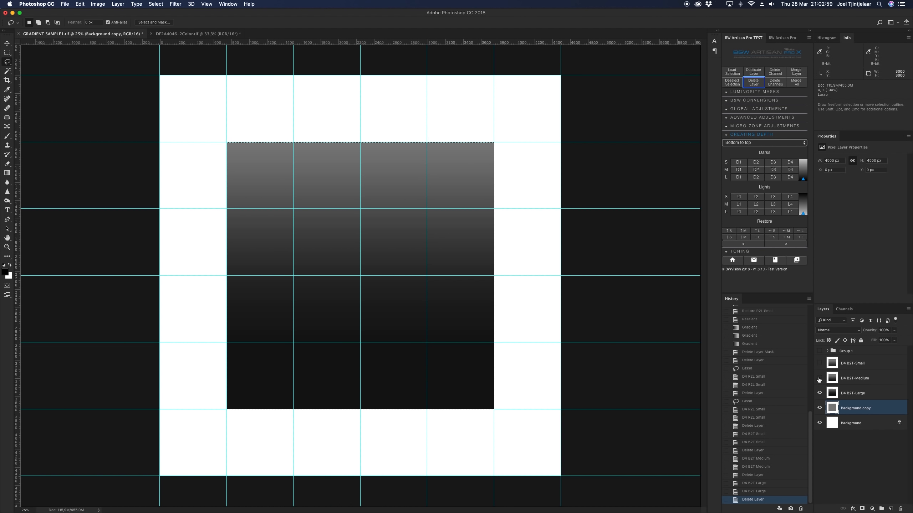
Show the small and medium gradient layers again for comparison and delete all three bottom-to-top gradient layers together
left_click(820, 379)
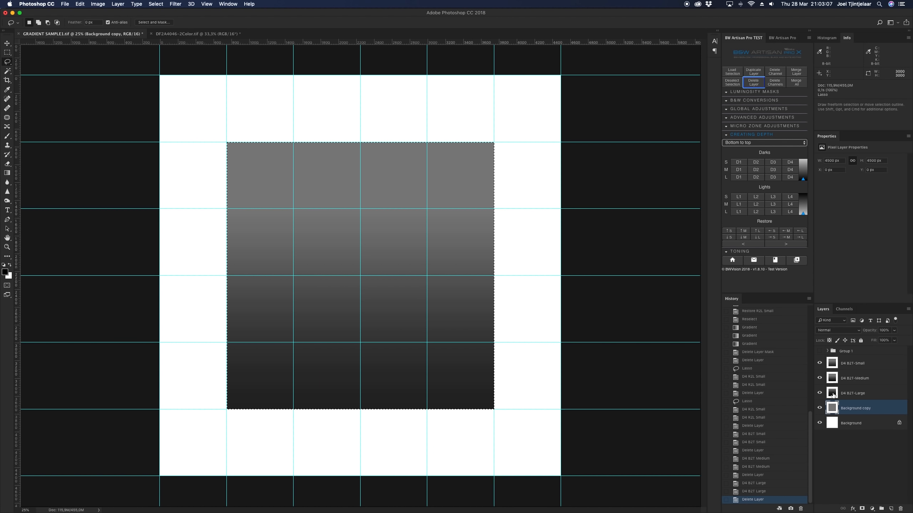
left_click(832, 394)
left_click(834, 369, "shift")
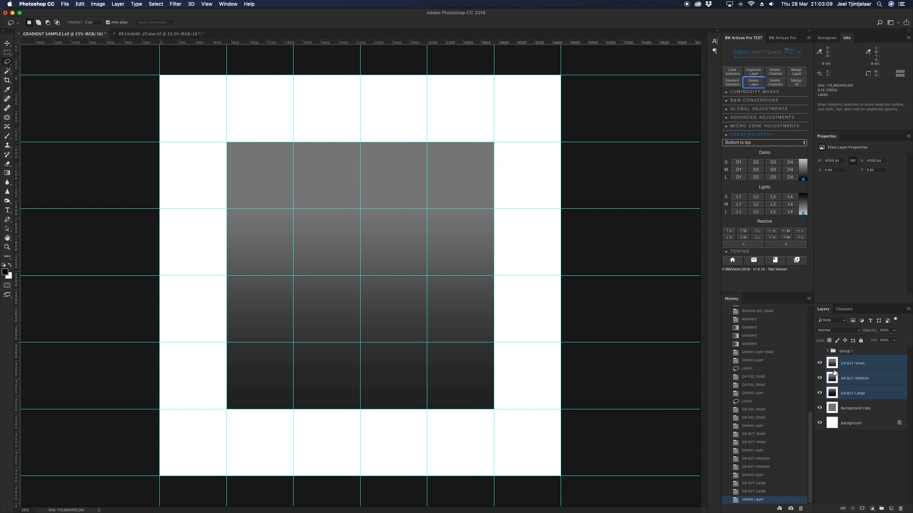
left_click(757, 85)
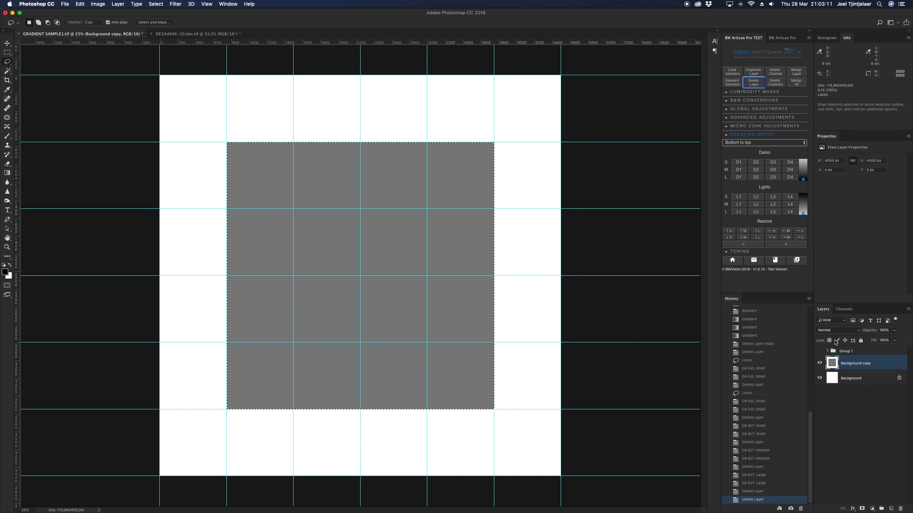
Apply the small D4 dark gradient twice in the Left to right direction and delete the lower of the two gradient layers
left_click(760, 143)
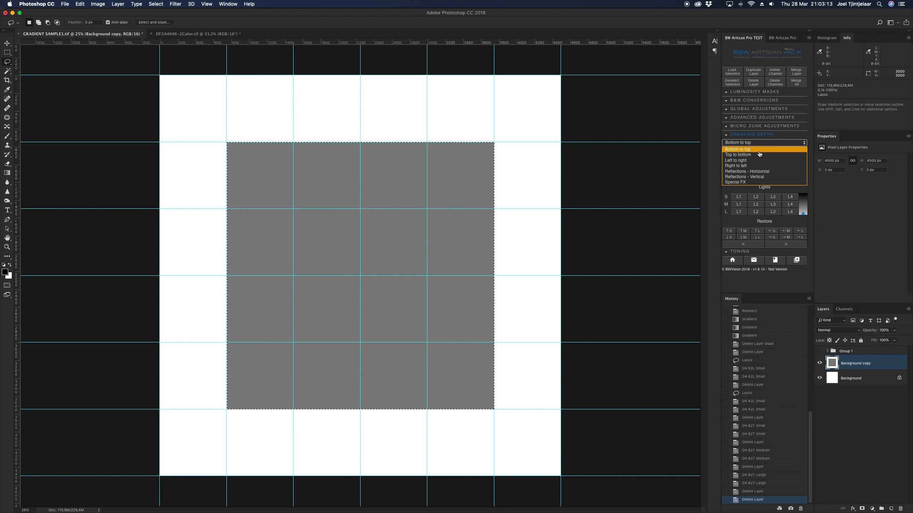
left_click(755, 161)
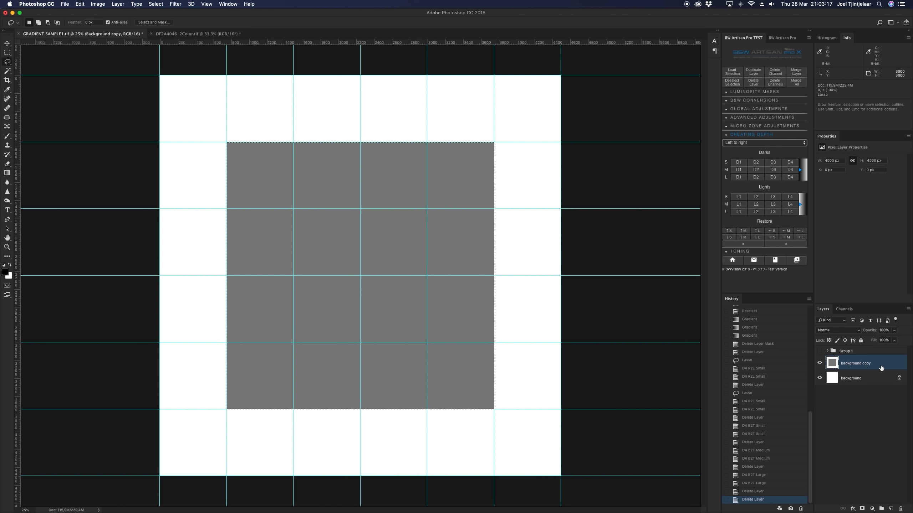
left_click(792, 164)
left_click(792, 164)
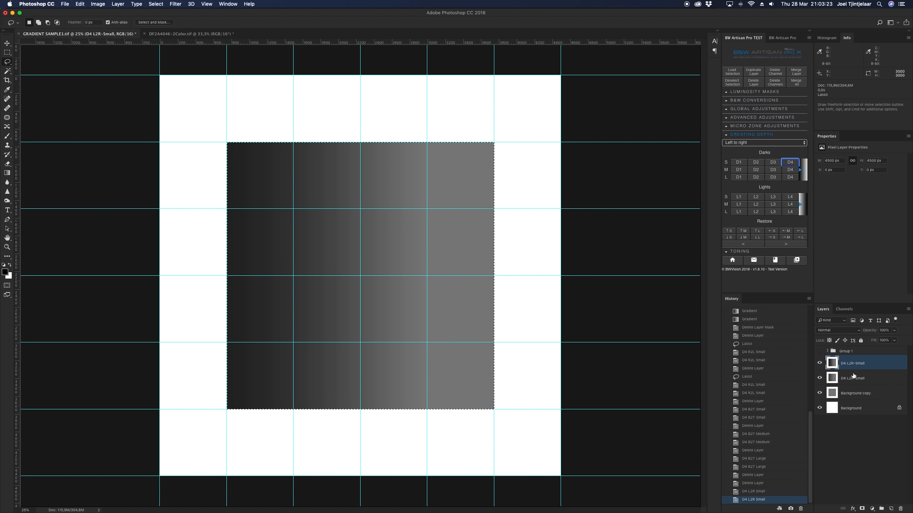
left_click(853, 375)
left_click(754, 83)
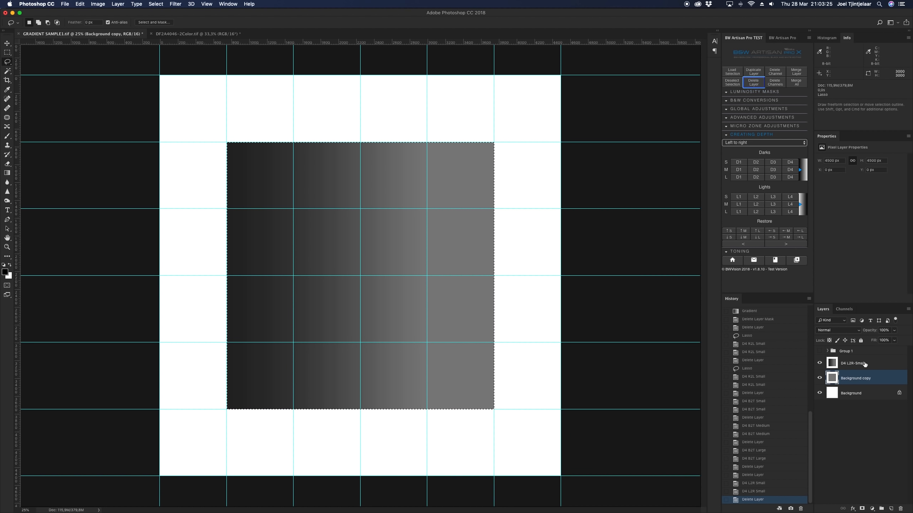
With the small gradient hidden, apply the large left-to-right D4 dark gradient twice and delete all left-to-right gradient layers
left_click(820, 363)
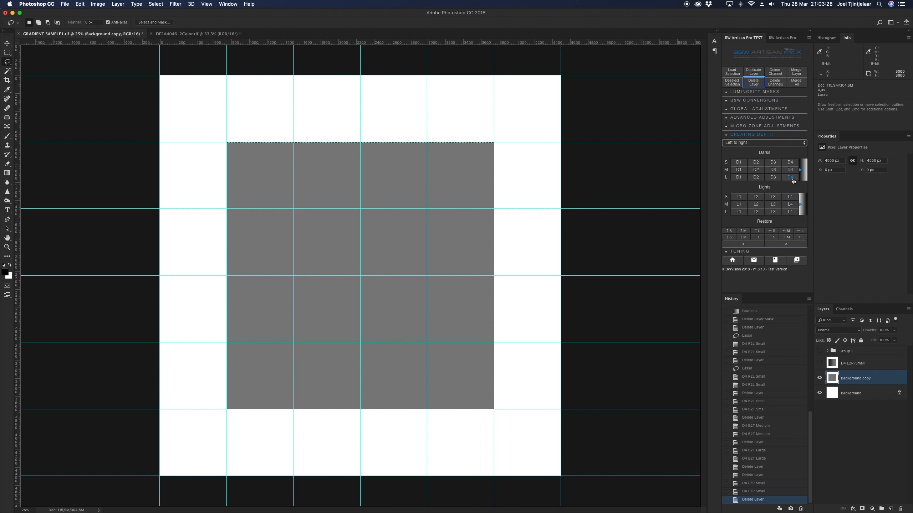
left_click(791, 178)
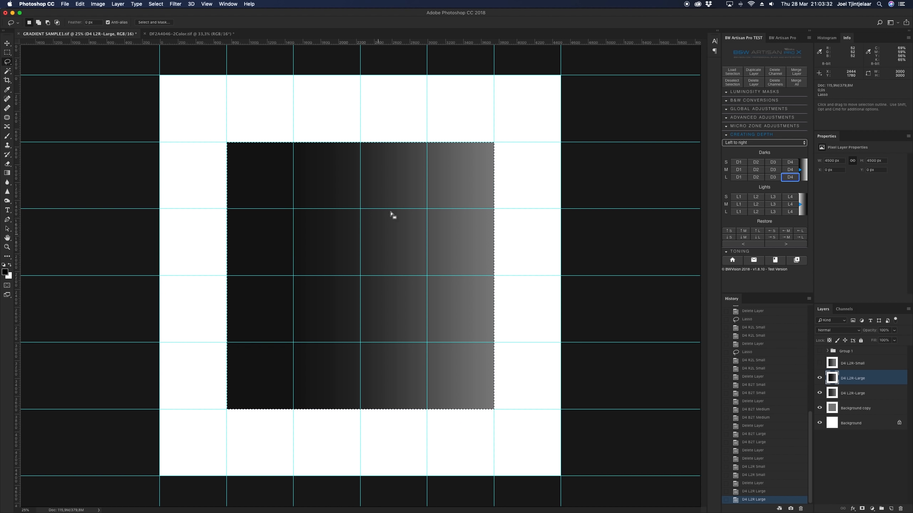
left_click(831, 363)
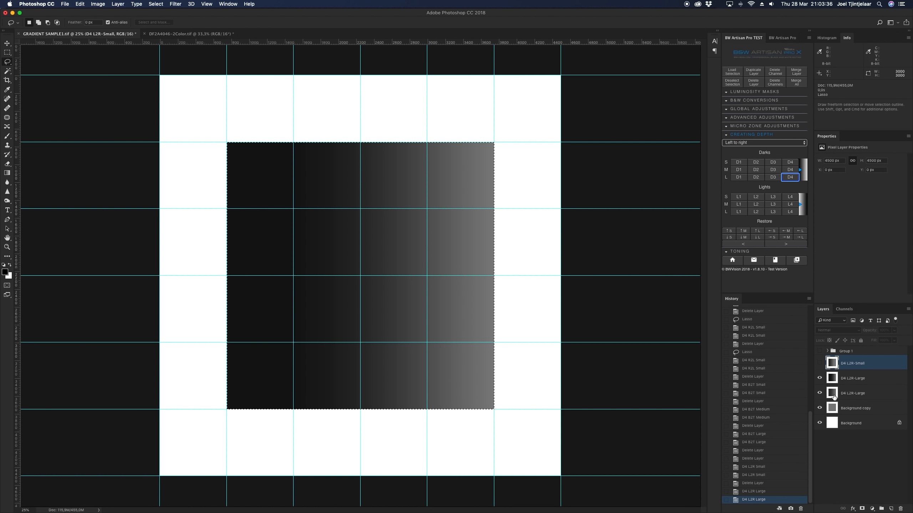
left_click(754, 83)
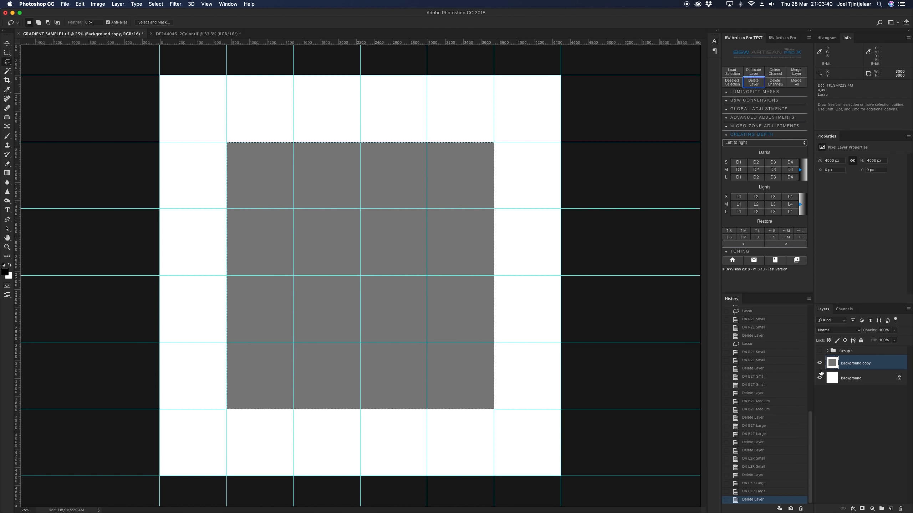
Replace the square selection with a rectangular marquee of about 3000 × 750 px covering the second grid row of the gray square
left_click(764, 143)
left_click(764, 145)
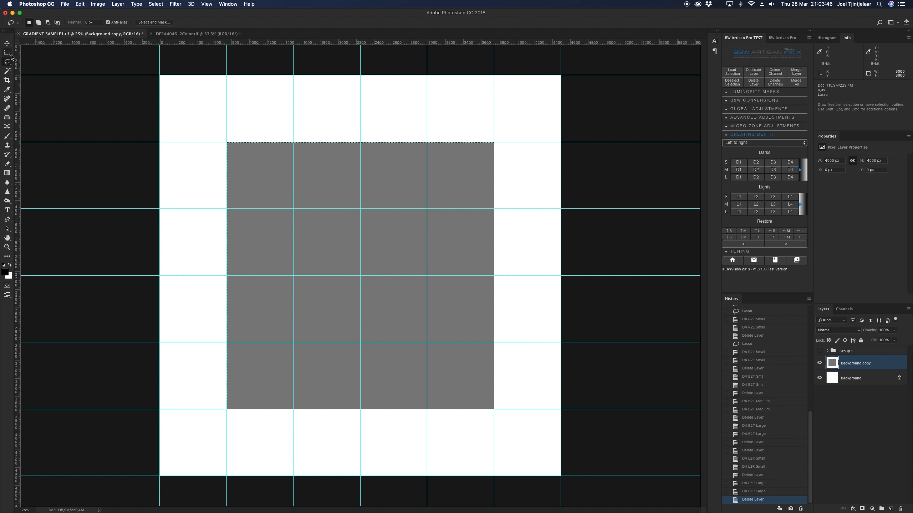
key("m")
left_click(380, 126)
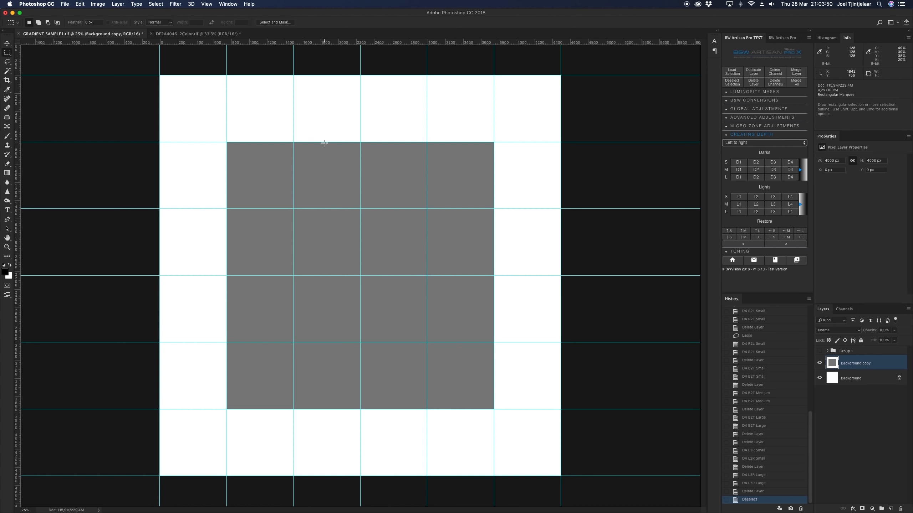
left_click_drag(225, 208, 496, 276)
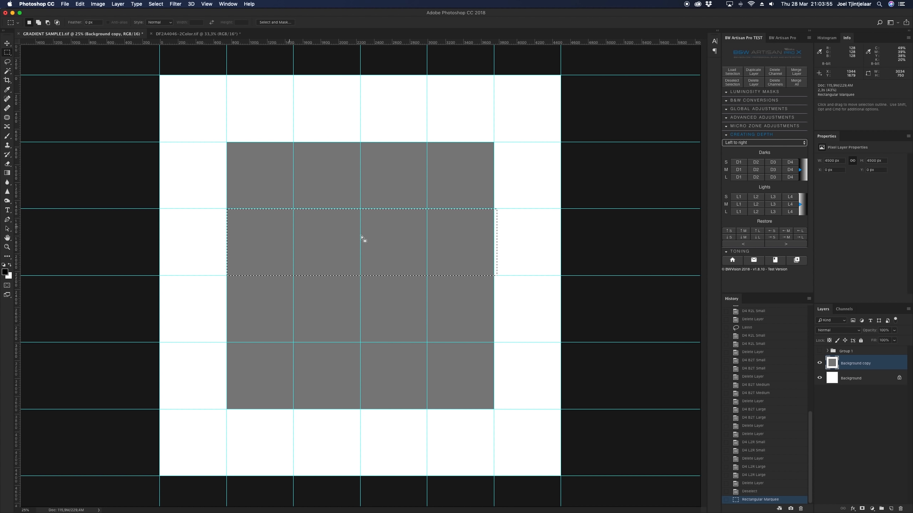
left_click(501, 251)
left_click_drag(227, 209, 494, 274)
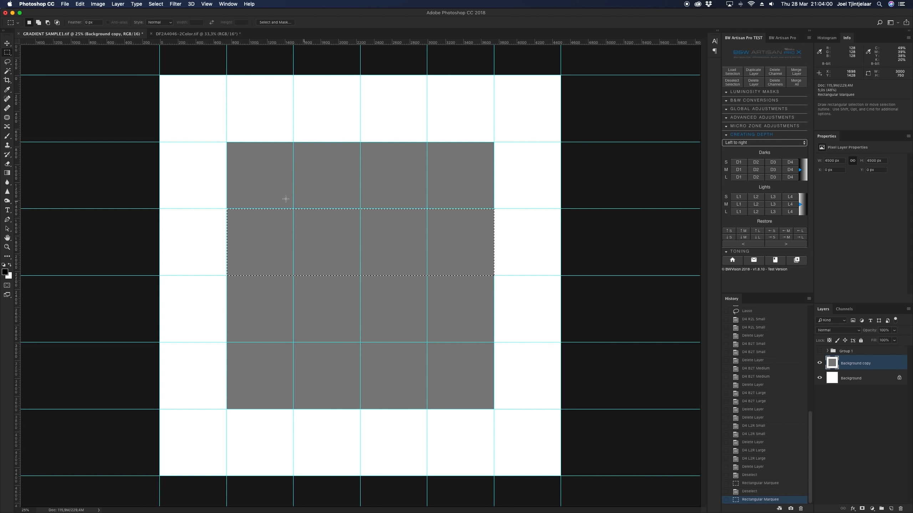
Set the direction to Reflections - Horizontal and apply the medium L4 center, bottom and top reflections to the selection
left_click(763, 144)
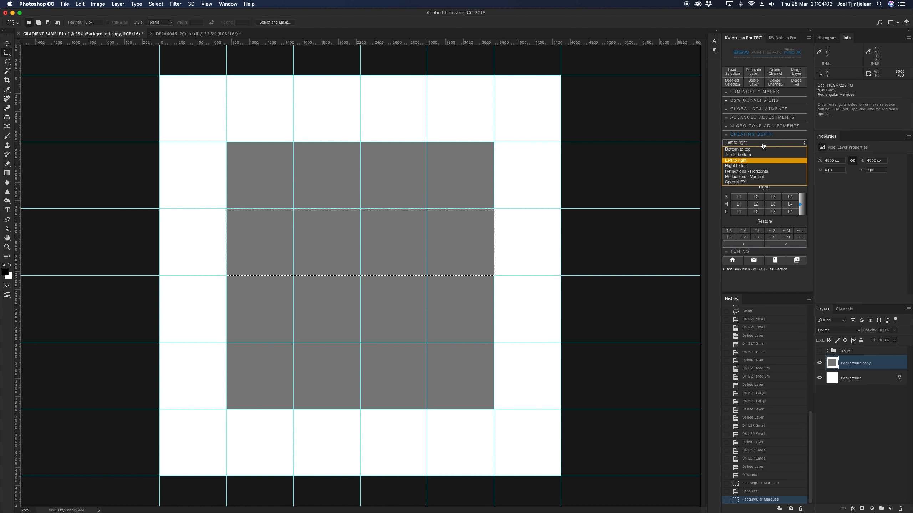
left_click(762, 171)
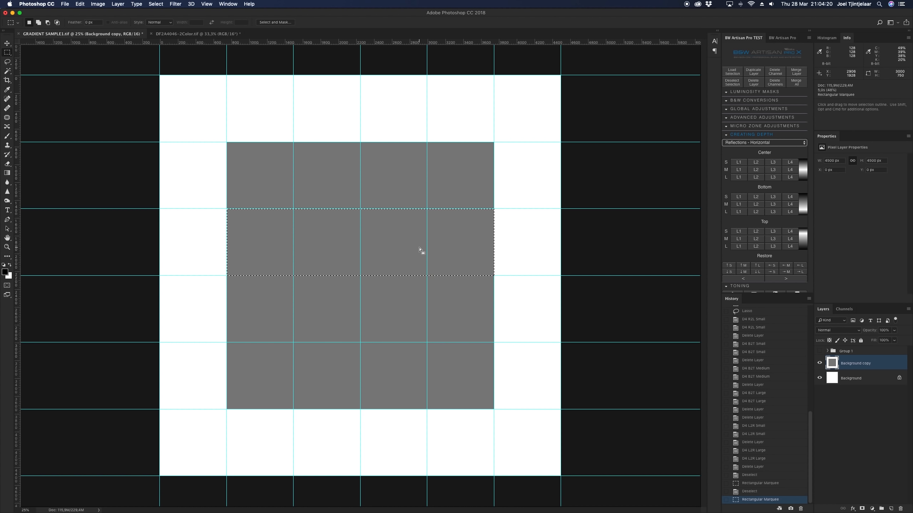
left_click(794, 172)
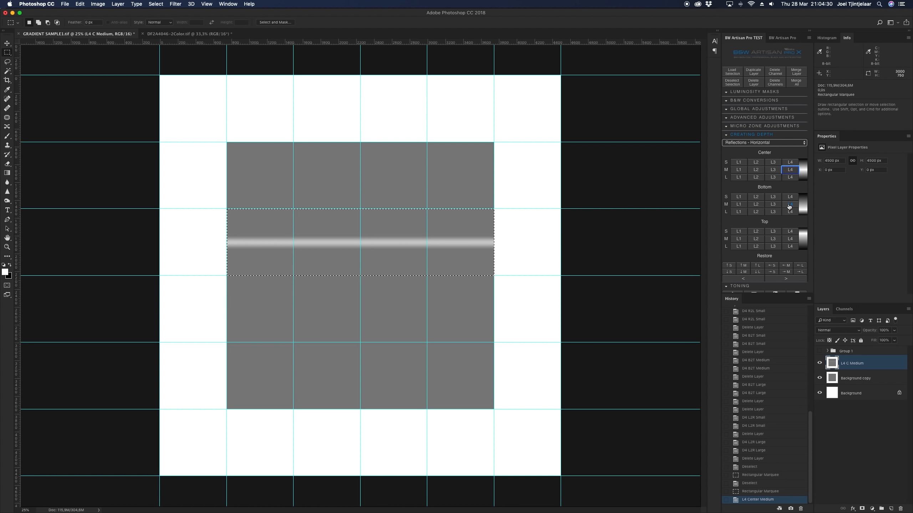
left_click(790, 205)
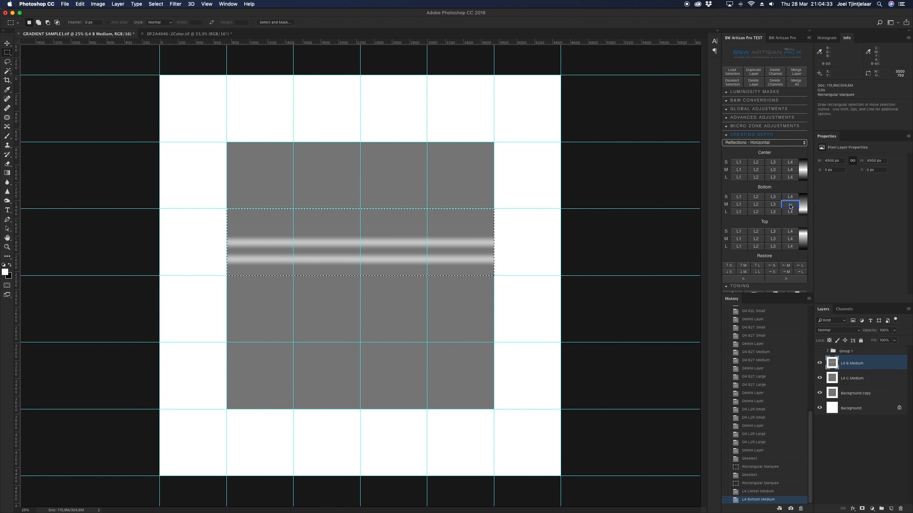
left_click(791, 240)
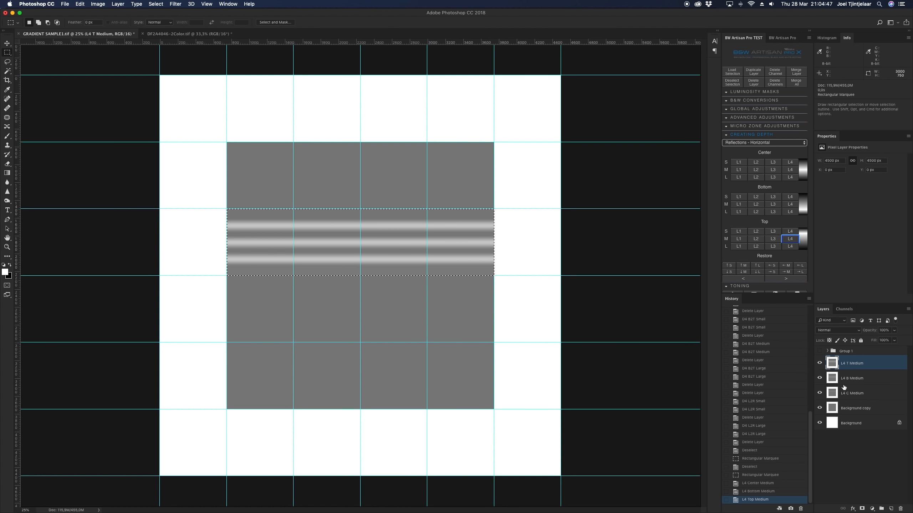
Hide the three medium L4 reflection layers and, on Background copy, marquee the entire gray square, about 3000 × 3000 px
left_click_drag(822, 363, 821, 395)
left_click(831, 409)
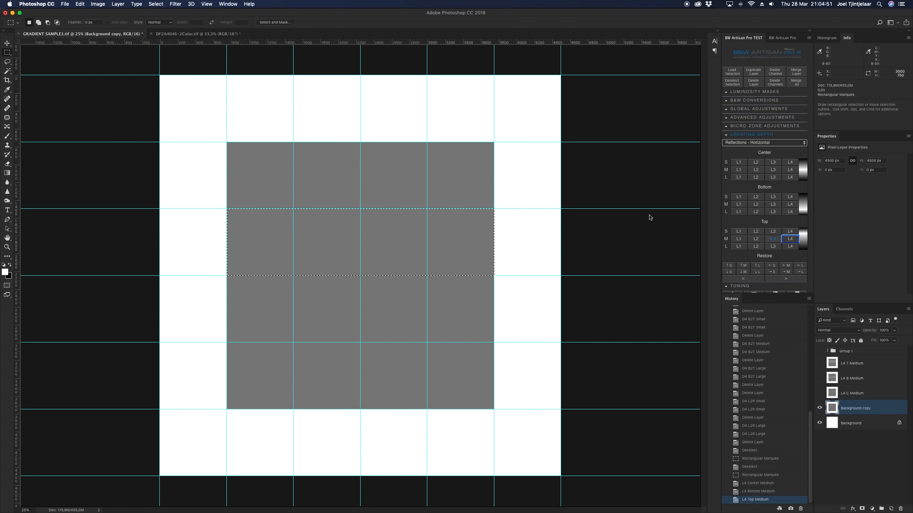
left_click(226, 142)
left_click_drag(226, 142, 494, 409)
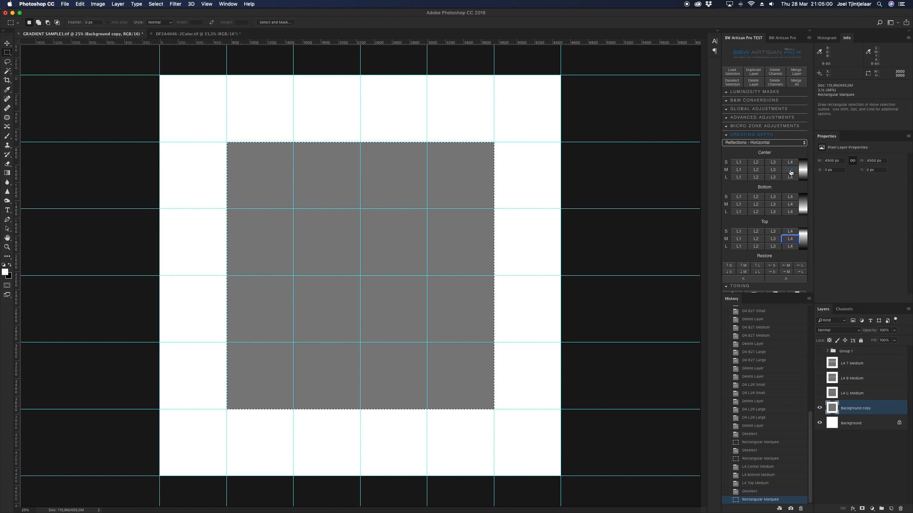
Apply the medium L4 center, bottom and top horizontal reflections to the full-square selection
left_click(790, 170)
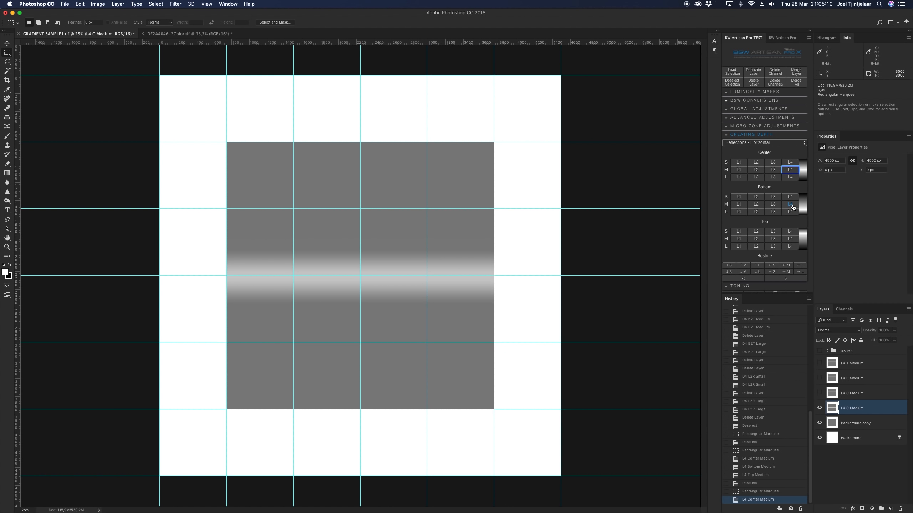
left_click(790, 204)
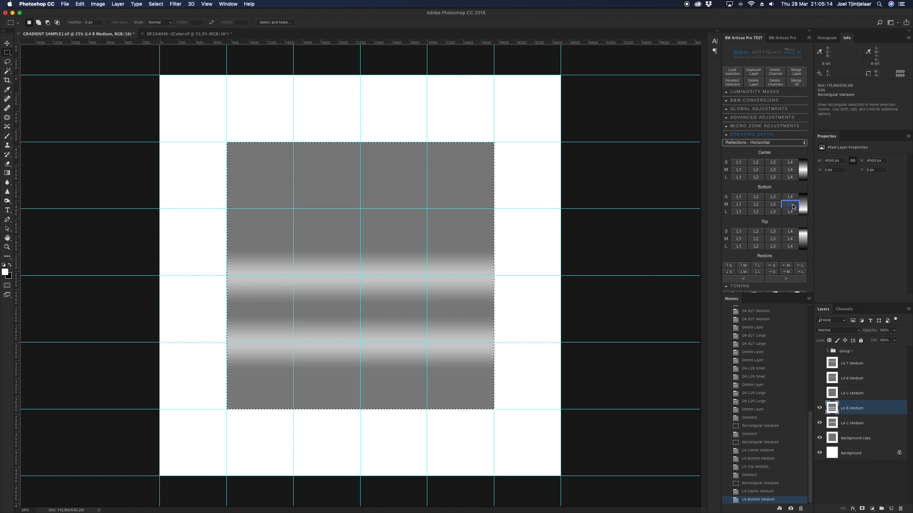
left_click(790, 239)
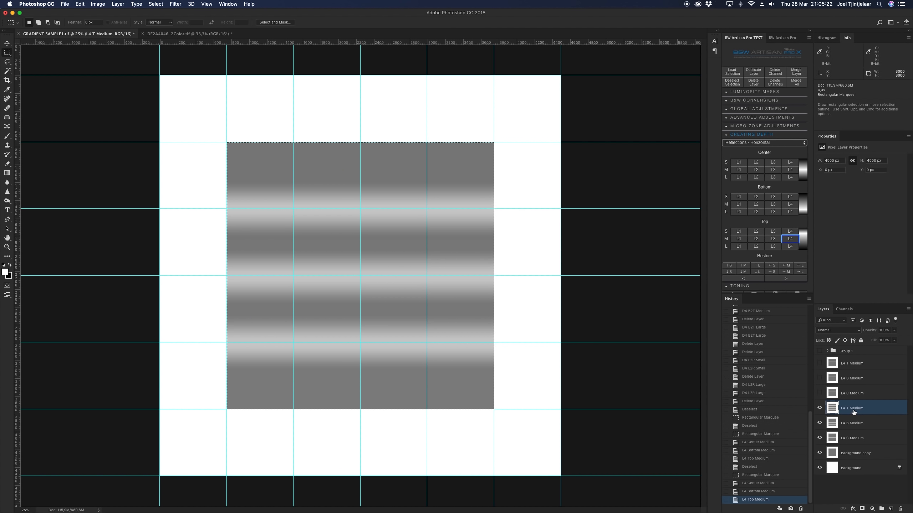
Briefly show the earlier narrow reflection layers for comparison, hide them again, and select all six L4 Medium layers
left_click(820, 397)
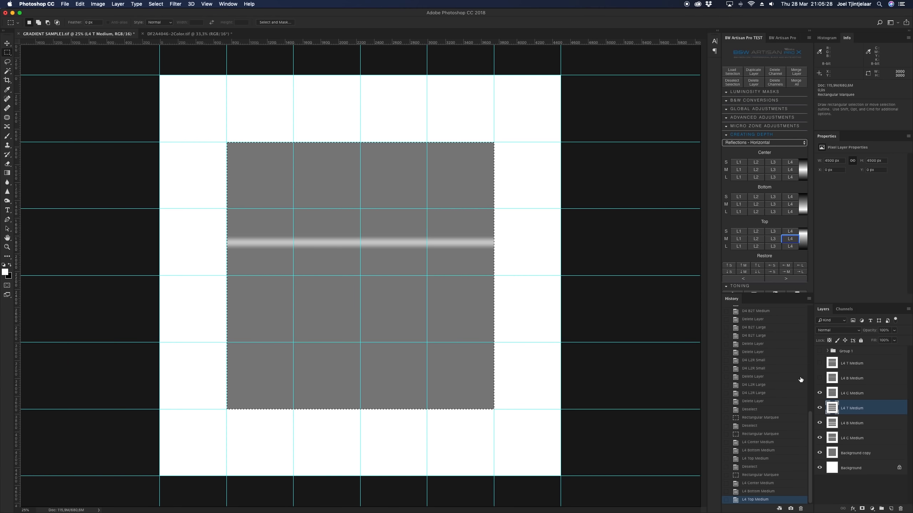
left_click(819, 362)
left_click_drag(819, 367, 819, 380)
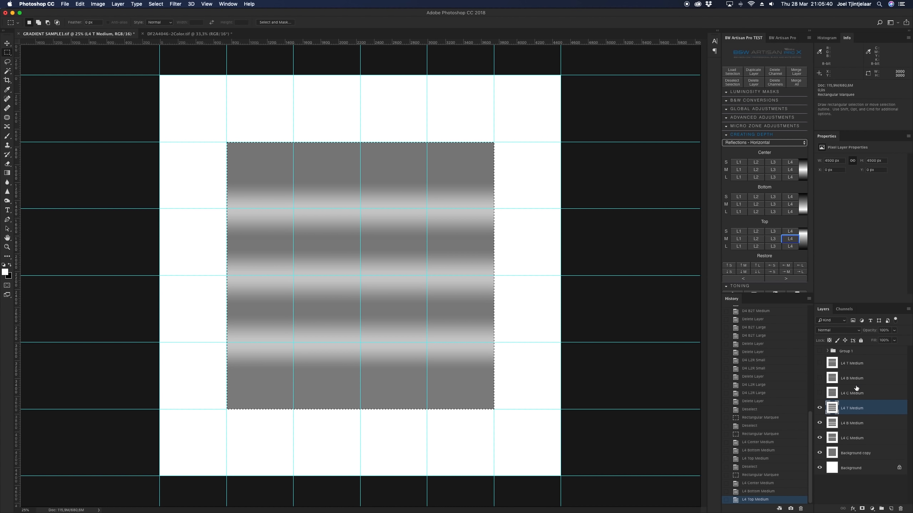
left_click(849, 363)
left_click(851, 379, "shift")
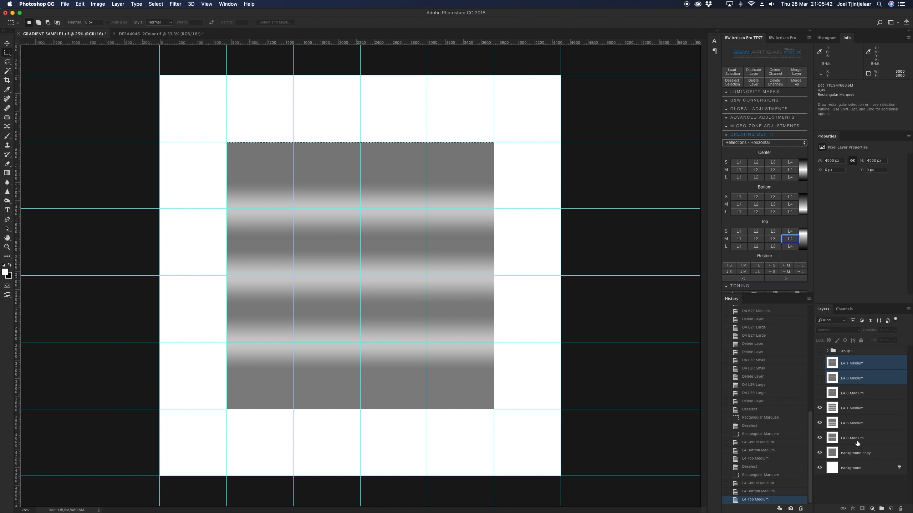
left_click(857, 442, "shift")
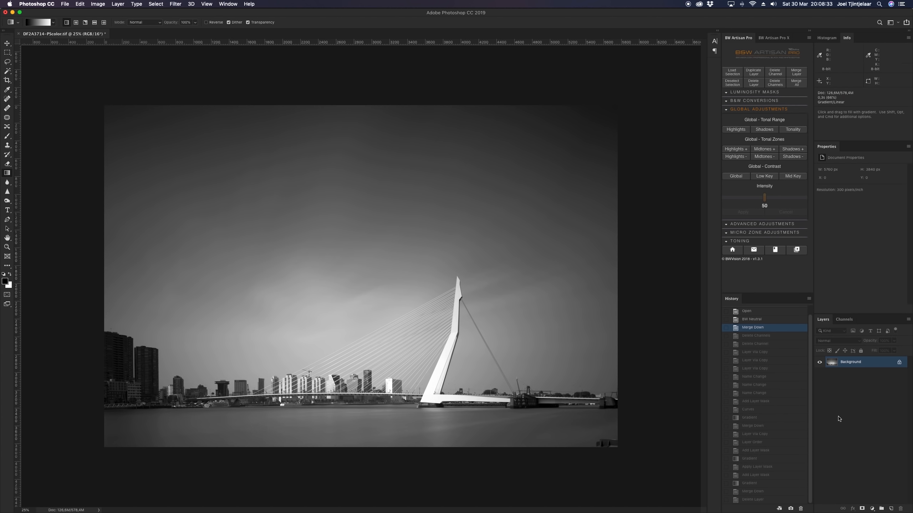
Duplicate the Background layer of the black-and-white bridge photo three times
key("super+j")
key("super+j")
key("super+j")
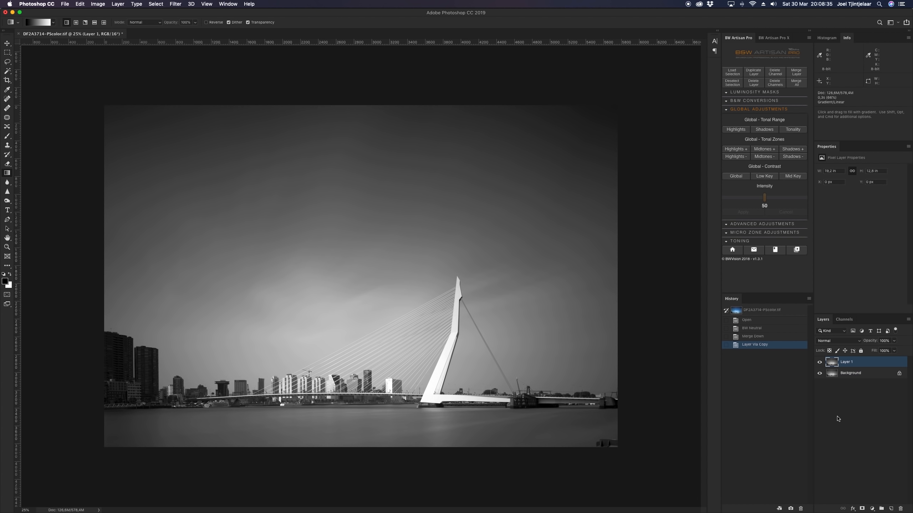
Name the three copies, from the uppermost down, "Before After", "Restore layer" and "active"
double_click(847, 363)
type("Before Af")
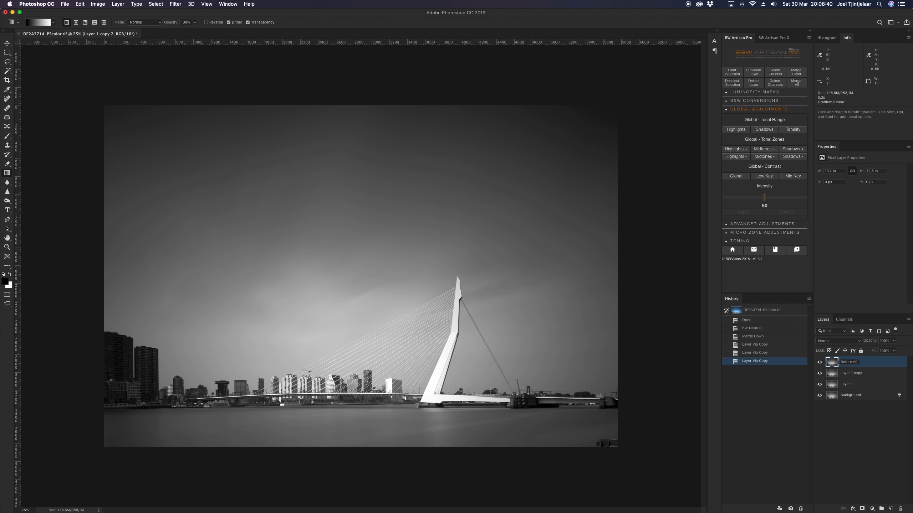
type("ter")
key("Return")
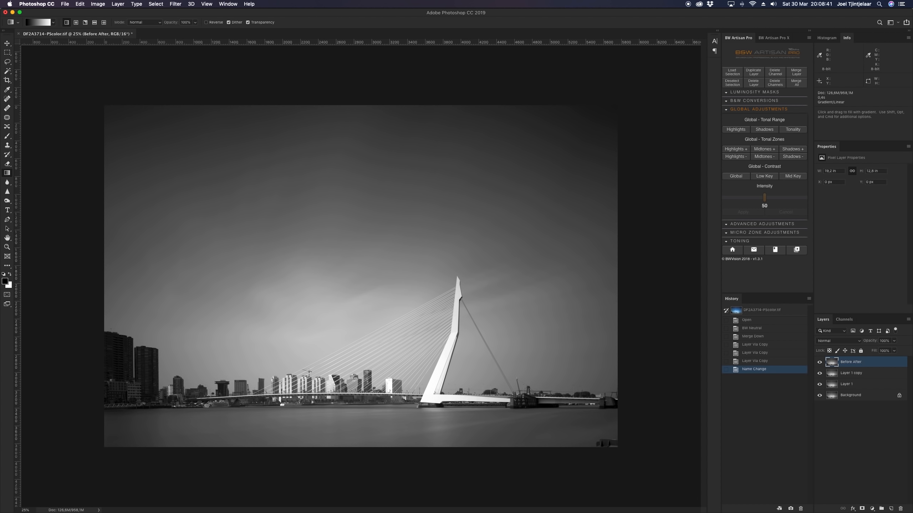
double_click(857, 374)
type("Re")
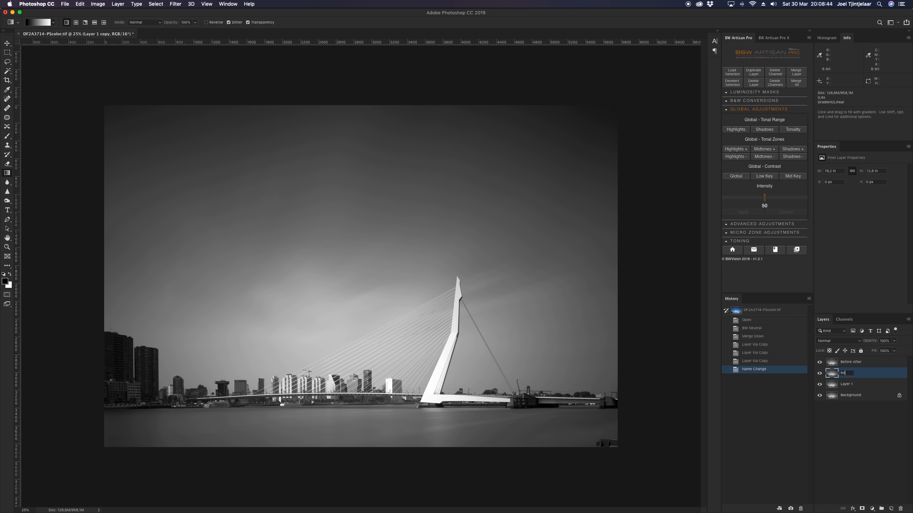
type("store layer")
key("Return")
double_click(848, 385)
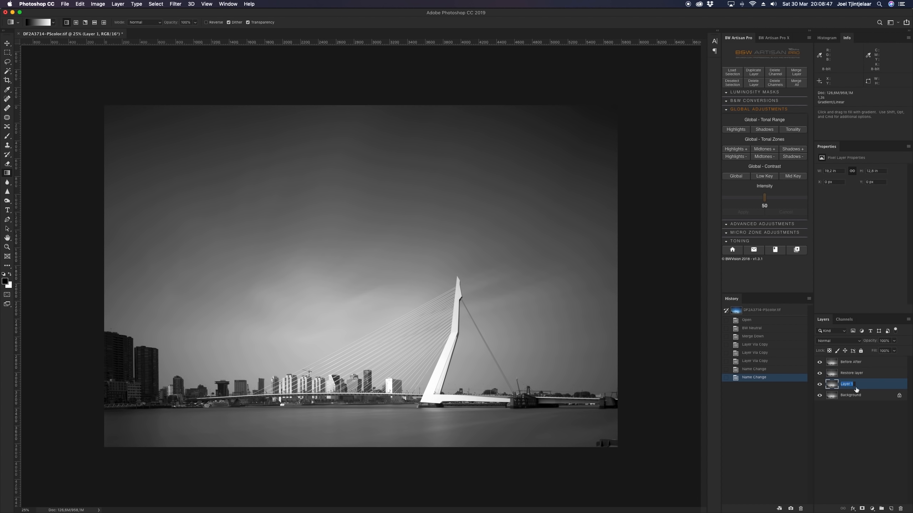
type("active")
key("Return")
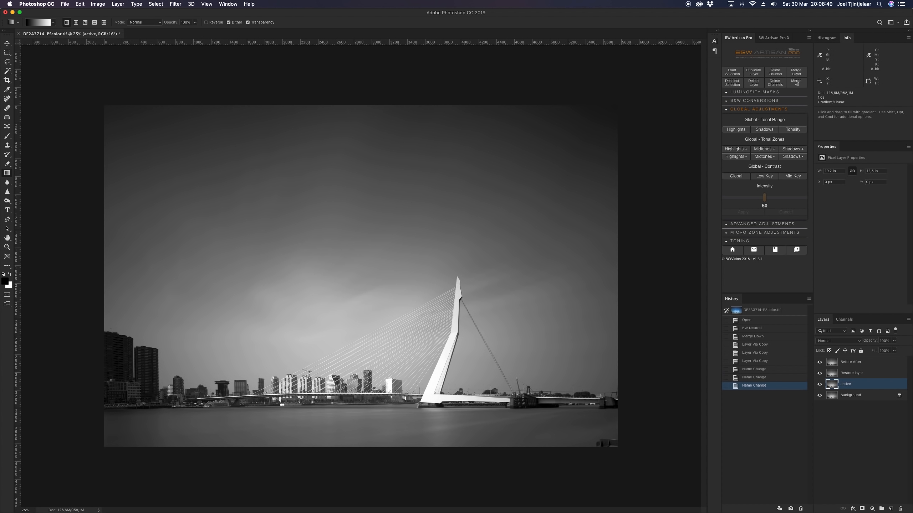
Hide the Before After and Restore layer copies, and add a white layer mask to the active layer before hiding it
left_click_drag(820, 362, 819, 373)
left_click(862, 509)
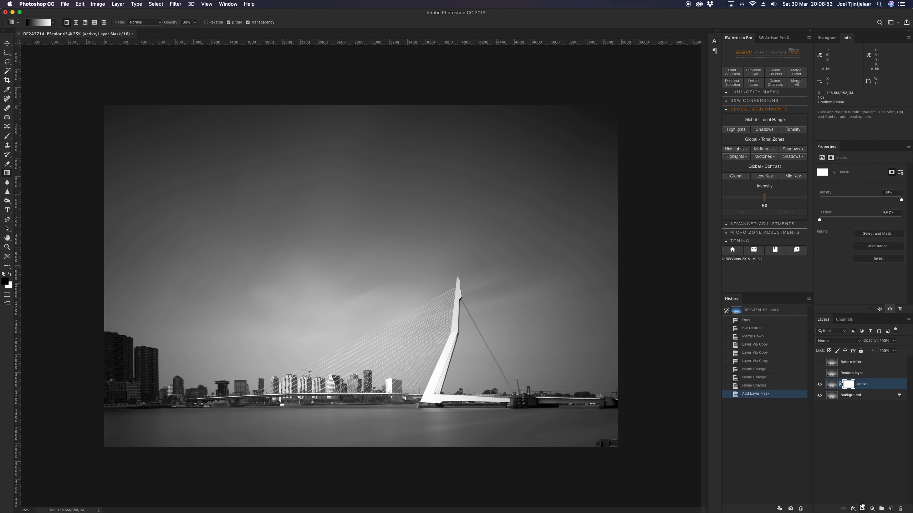
left_click(819, 384)
Brighten the Background layer with a Curves adjustment that raises input 87 to output 117
left_click(832, 396)
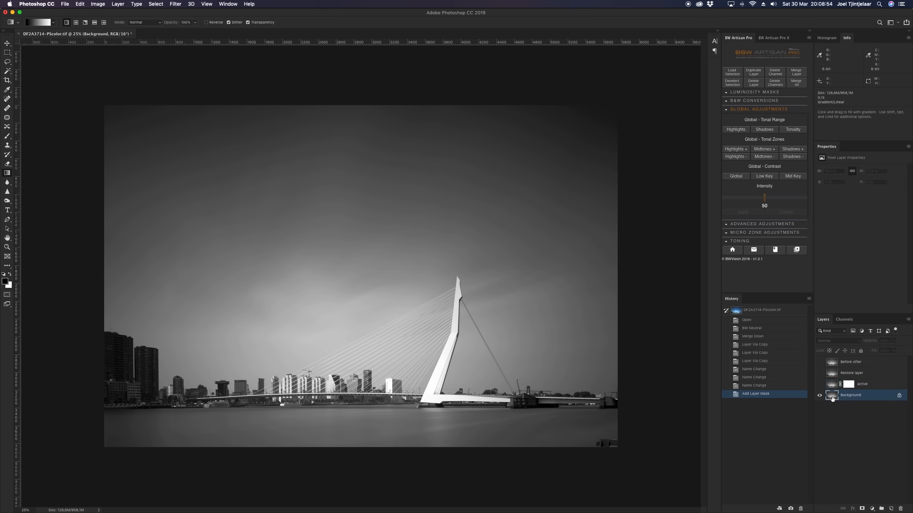
left_click(98, 4)
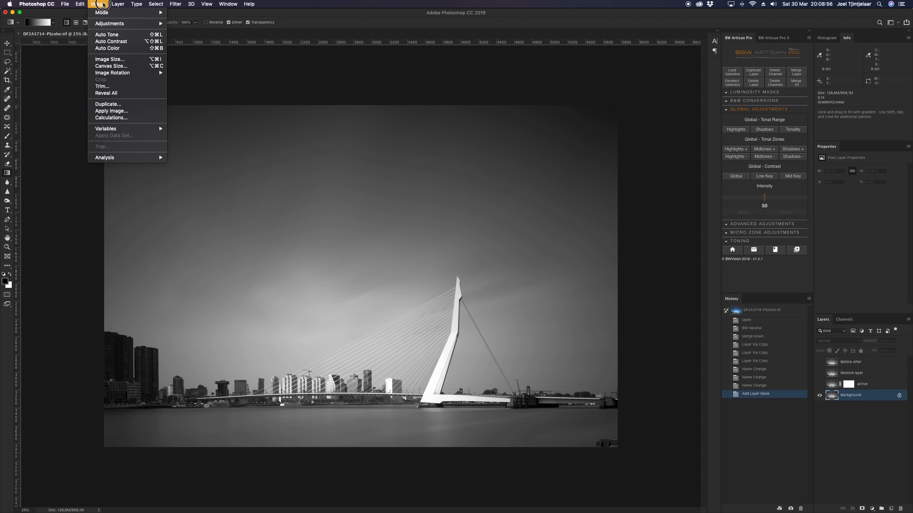
mouse_move(110, 24)
left_click(216, 37)
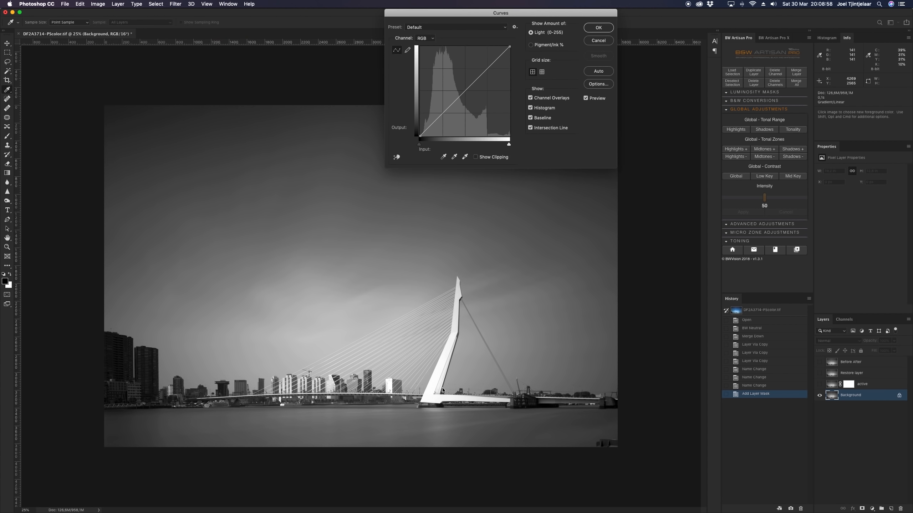
left_click(354, 427)
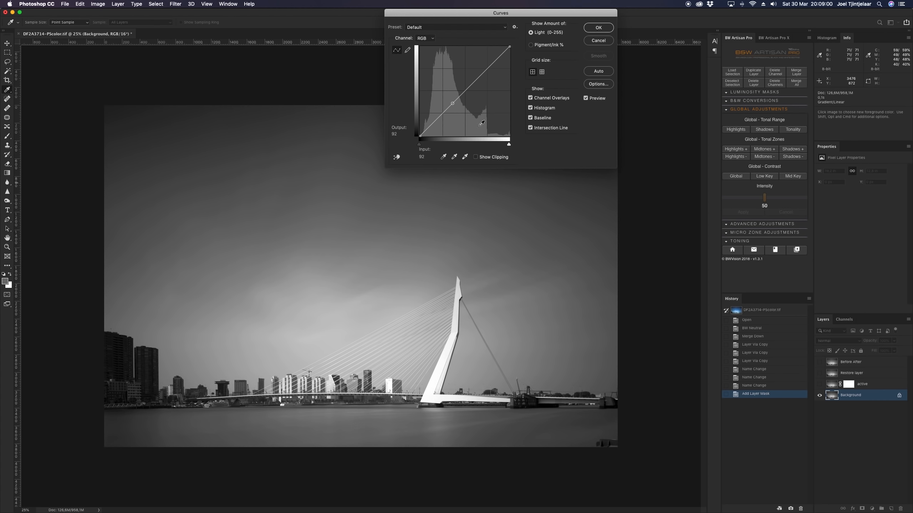
left_click_drag(451, 104, 451, 95)
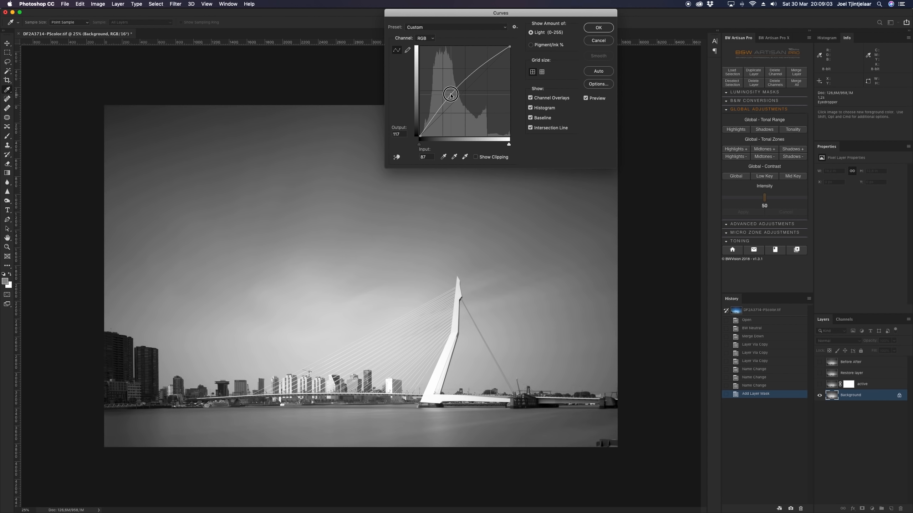
left_click(597, 28)
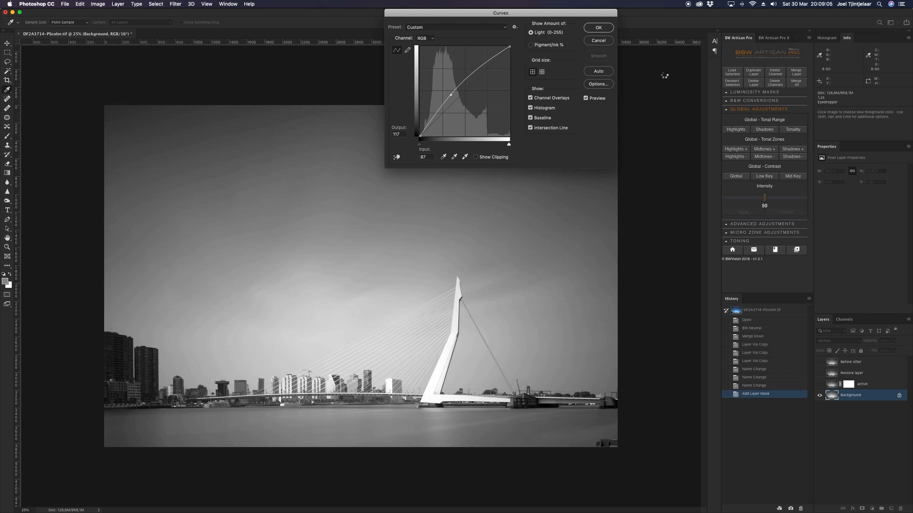
Show the active layer and draw a short vertical reflected gradient on its mask over the water below the skyline
left_click(819, 384)
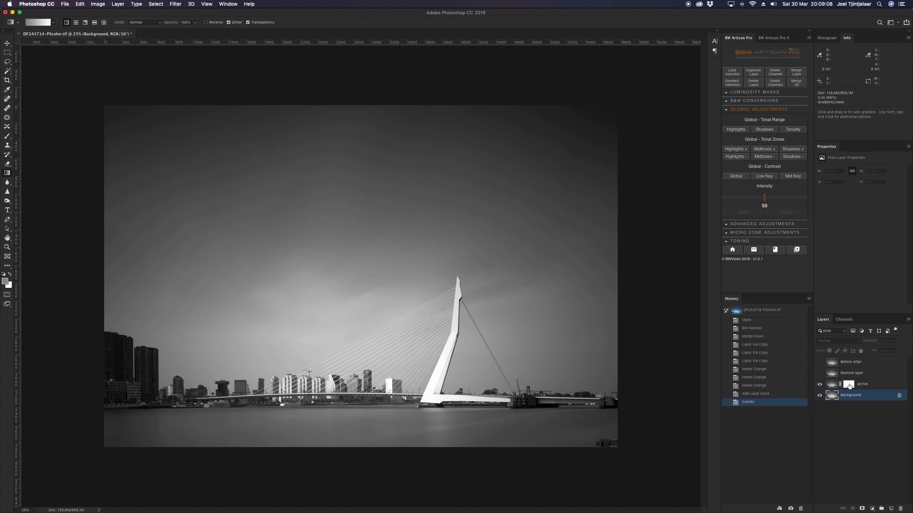
left_click(849, 385)
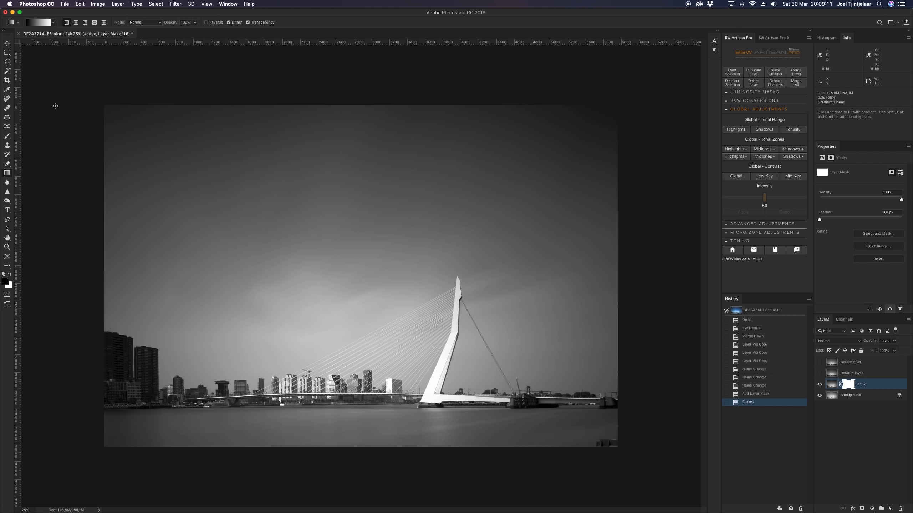
left_click(95, 23)
key("shift")
left_click_drag(318, 422, 318, 404)
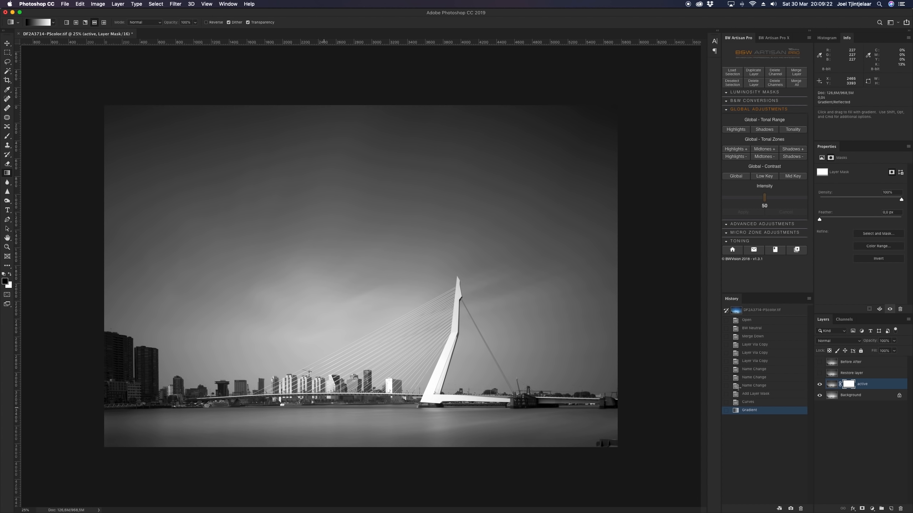
Toggle the Restore layer to compare the water before and after, and merge the active layer down into the Background
left_click(820, 373)
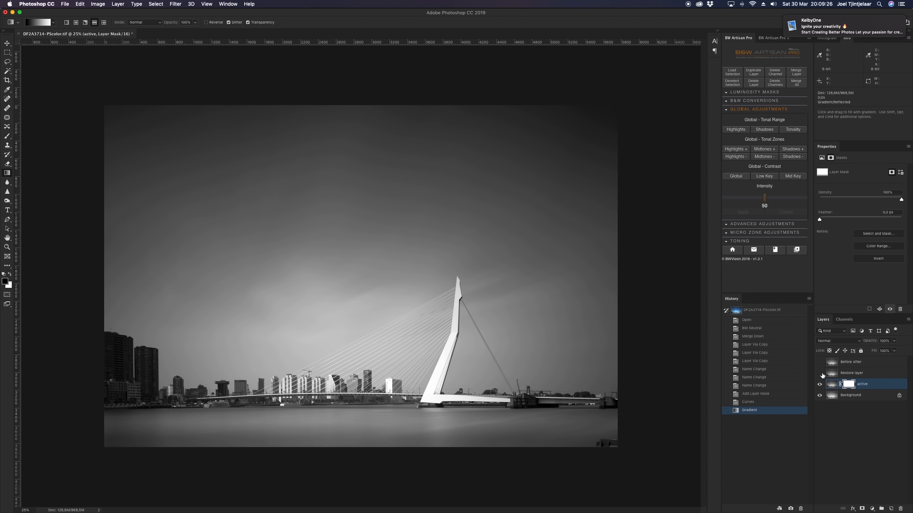
left_click(820, 373)
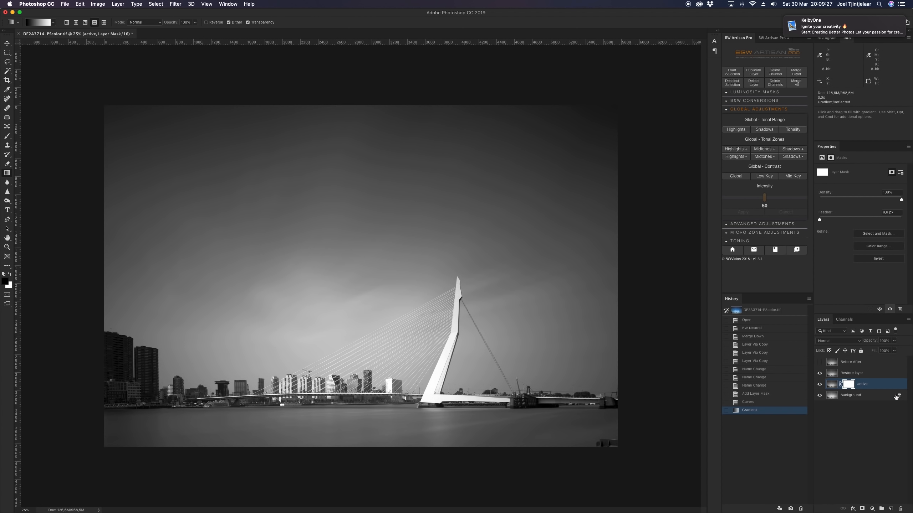
left_click(820, 374)
right_click(889, 388)
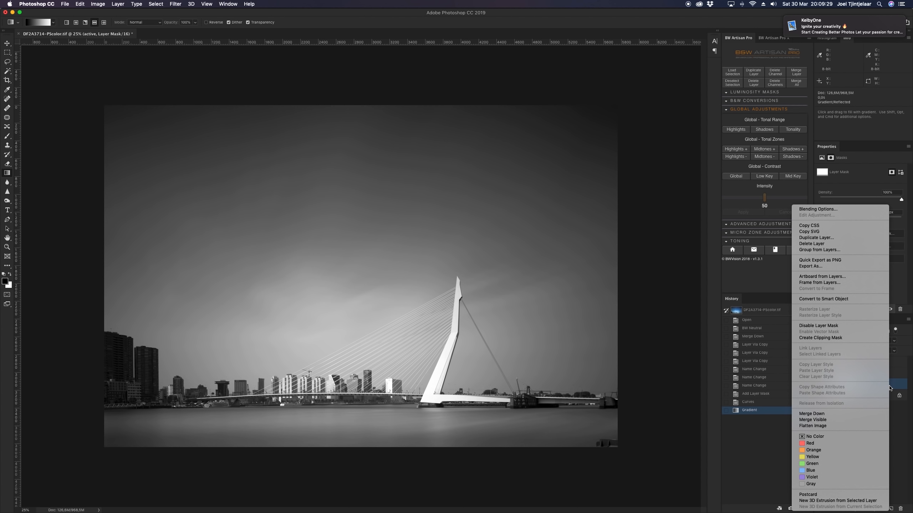
left_click(854, 414)
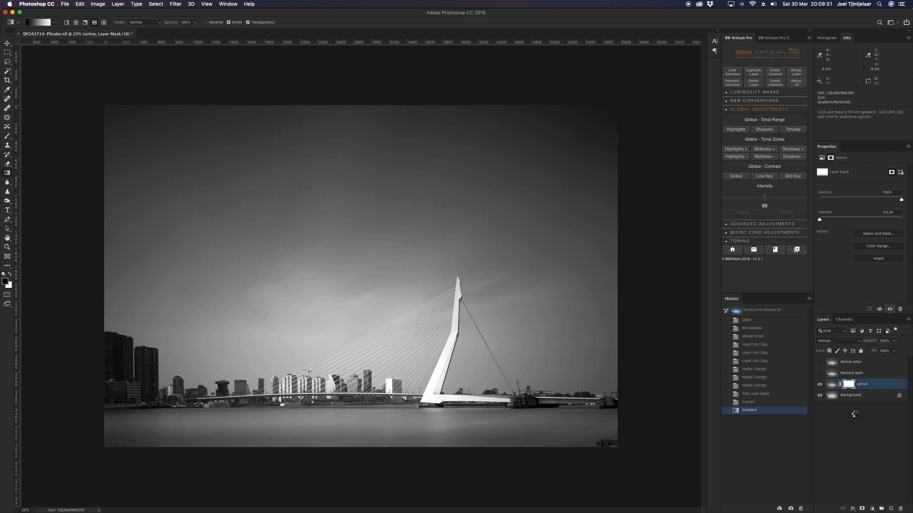
Place a copy of the Background above the Restore layer with a white layer mask, and make the Restore layer visible
key("super+j")
left_click_drag(858, 385, 857, 375)
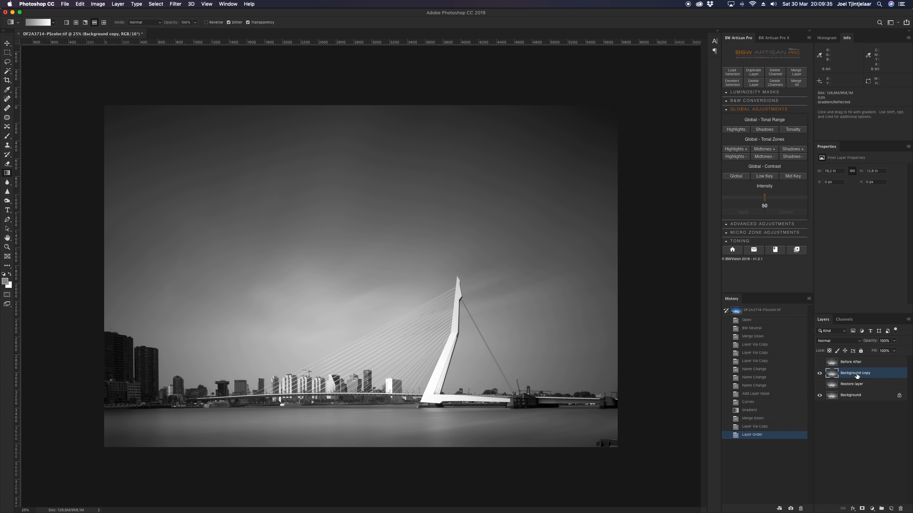
left_click(861, 508)
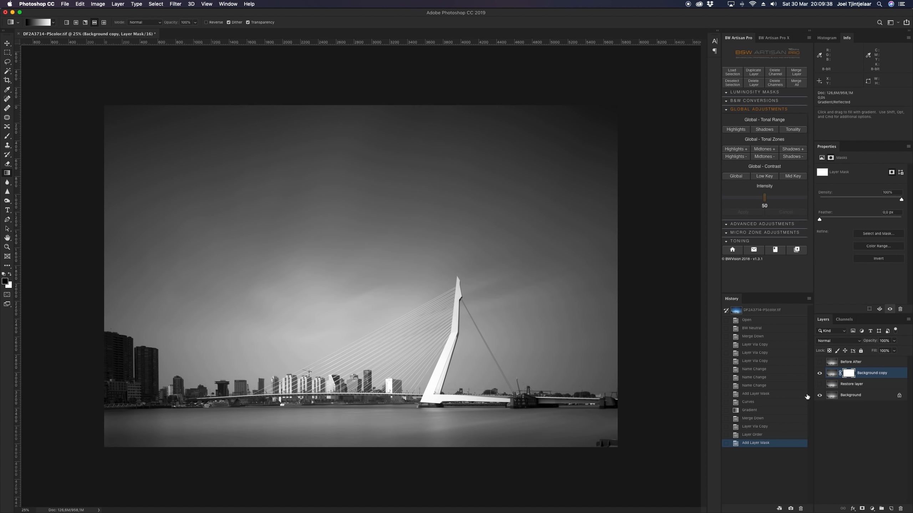
left_click(820, 384)
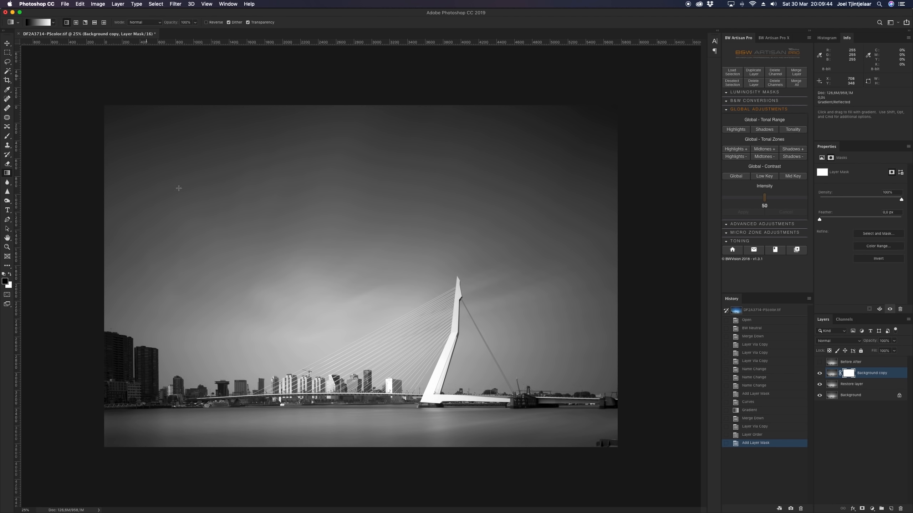
Draw a horizontal linear gradient on the Background copy's mask from the photo's left edge inward, apply the mask and add a new one
left_click_drag(118, 426, 312, 424)
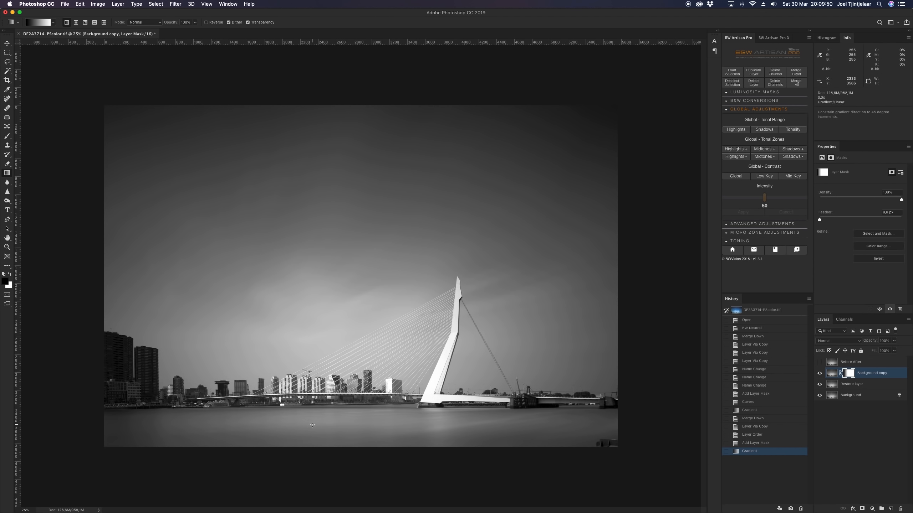
right_click(850, 374)
left_click(831, 395)
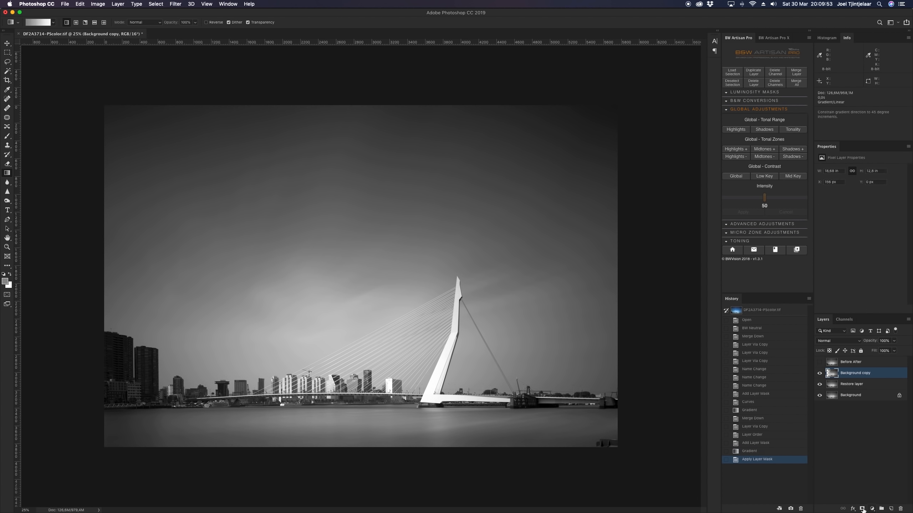
left_click(862, 508)
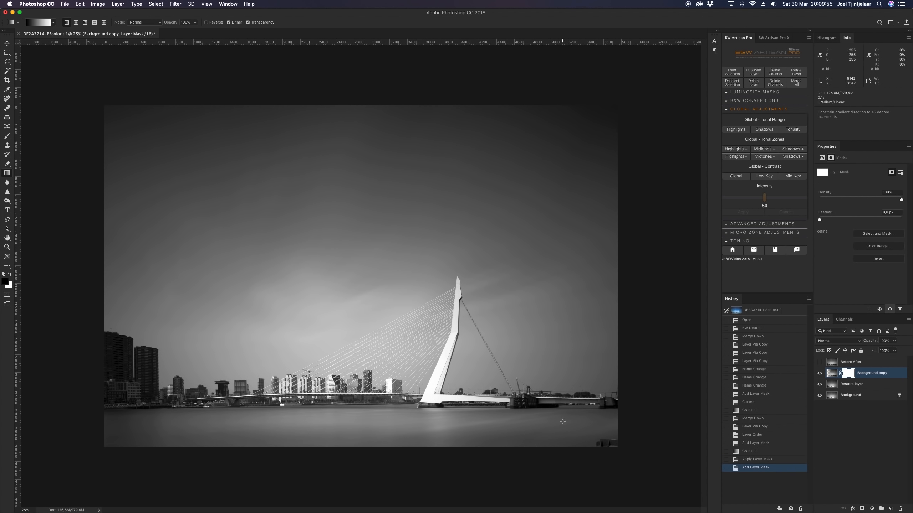
Draw a horizontal linear gradient on the Background copy's mask from the photo's right edge inward, and toggle the Before After layer to compare
left_click_drag(563, 422, 365, 411)
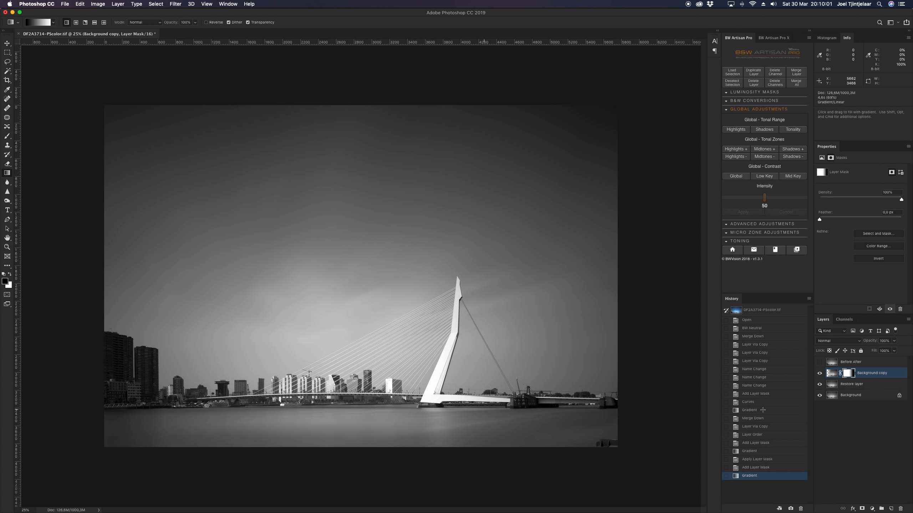
left_click(820, 362)
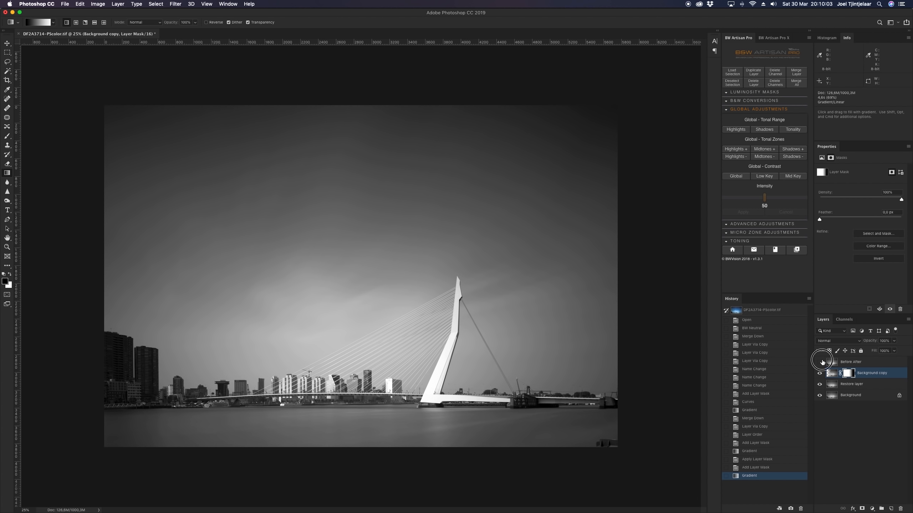
left_click(821, 362)
left_click(820, 362)
left_click(820, 361)
left_click(820, 361)
left_click(821, 361)
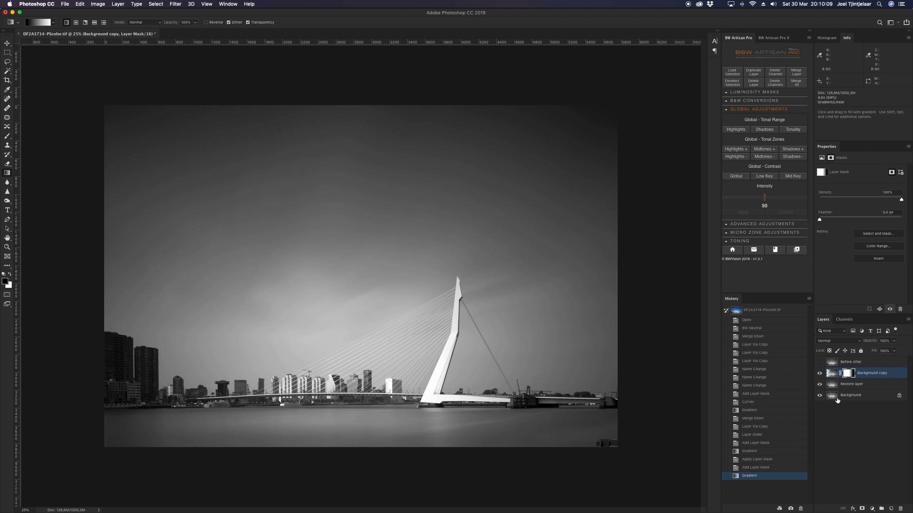
Apply the Background copy's mask, add a new one and draw a short vertical gradient on it from the photo's bottom edge up into the water
right_click(846, 375)
left_click(796, 392)
left_click(862, 508)
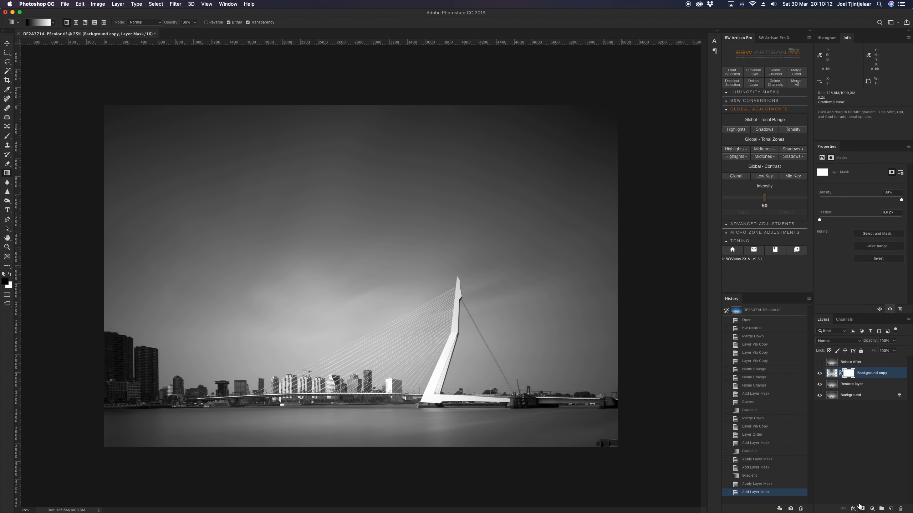
left_click_drag(336, 445, 338, 417)
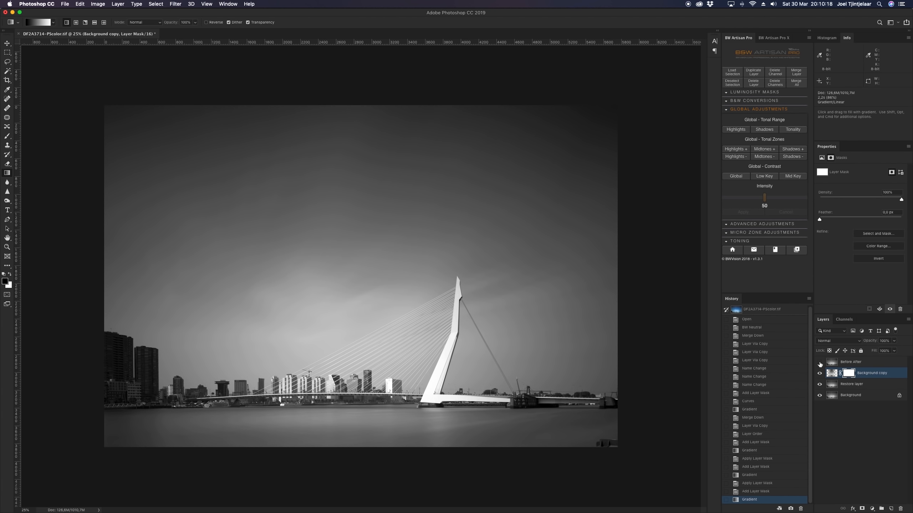
Toggle the Before After layer to compare the whole bridge photo before and after the water reflection
left_click(820, 363)
left_click(819, 363)
left_click(820, 363)
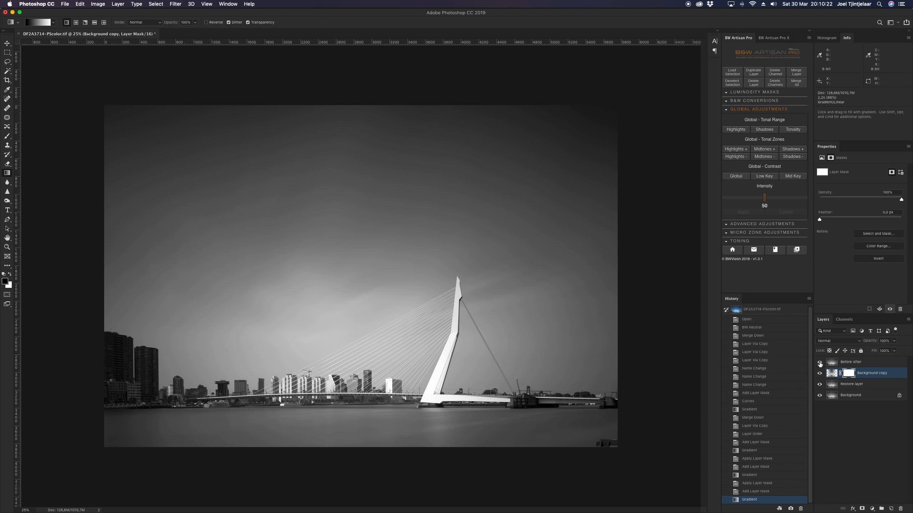
left_click(820, 364)
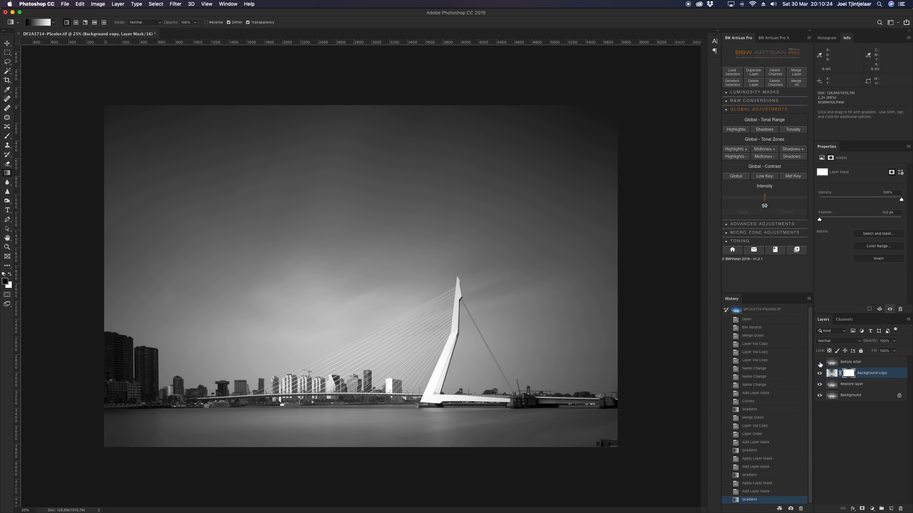
left_click(820, 363)
left_click(820, 363)
Compare the water below the skyline and the bridge pylon before and after at 100% zoom, and return to the full photo
key("super+plus")
key("super+plus")
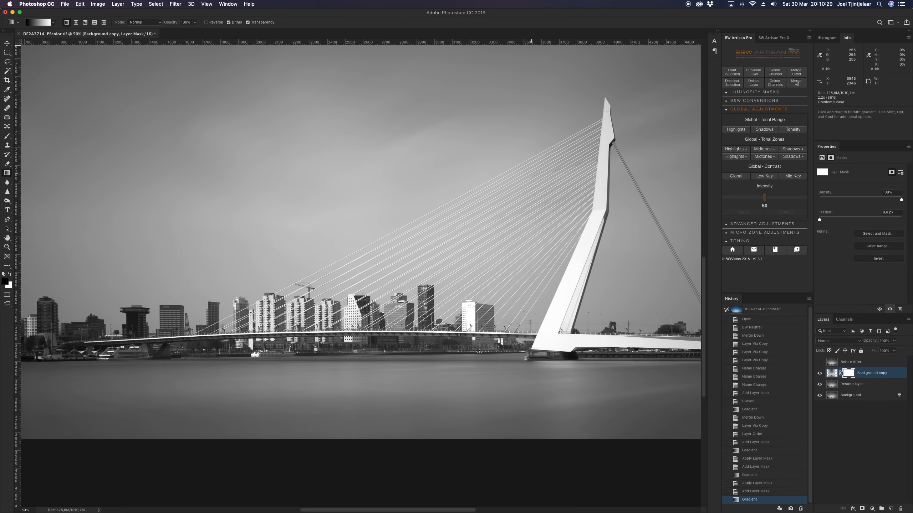
key("super+plus")
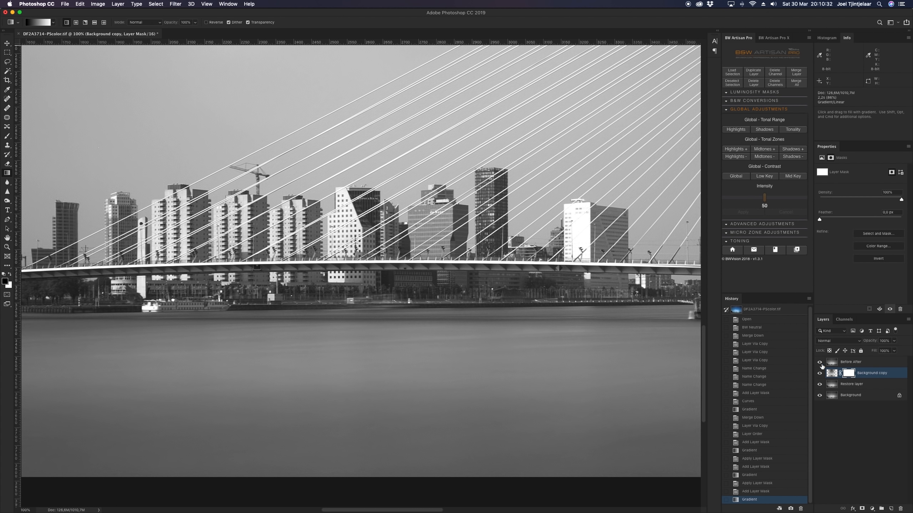
left_click(821, 364)
left_click(821, 364)
left_click(821, 364)
scroll(361, 261, "right", 15)
left_click(820, 364)
left_click(821, 365)
left_click(821, 364)
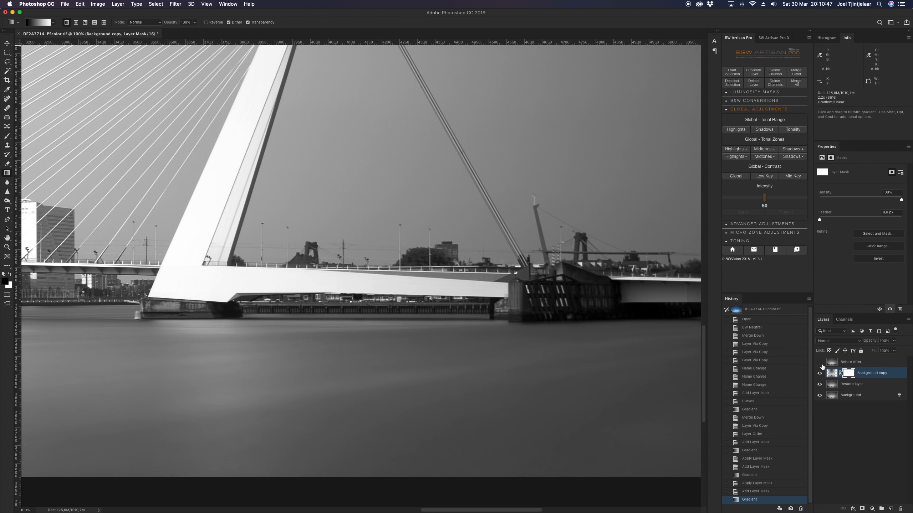
key("super+0")
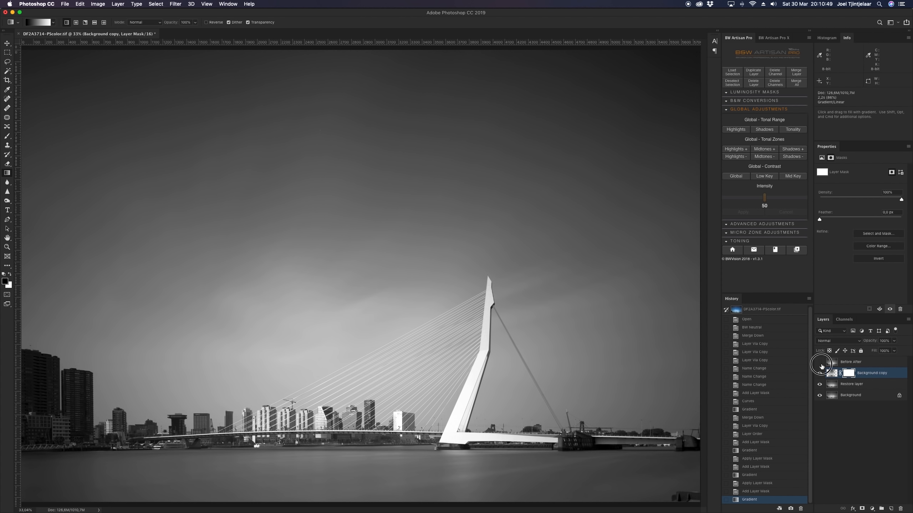
left_click(820, 362)
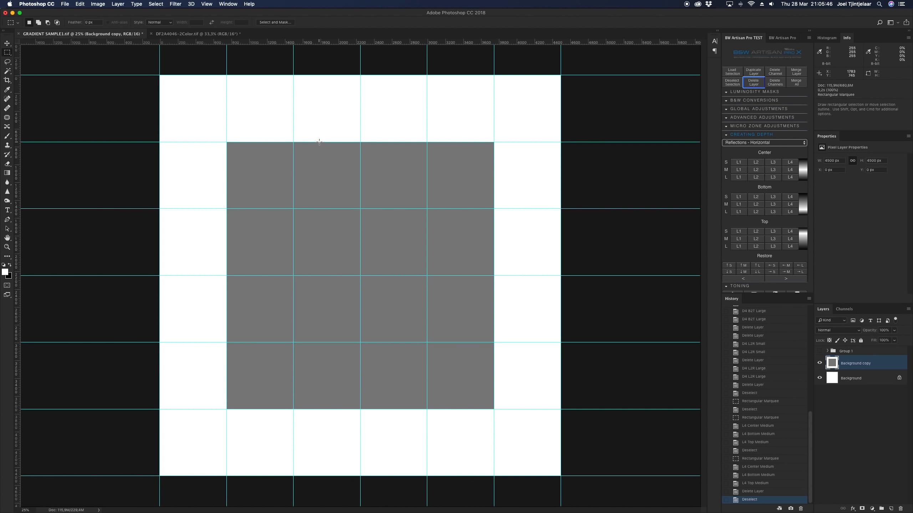
Select a full-height strip of about 1282 x 3000 px in the gradient sample's grey square and set Creating Depth to Reflections - Vertical
left_click_drag(330, 147, 427, 410)
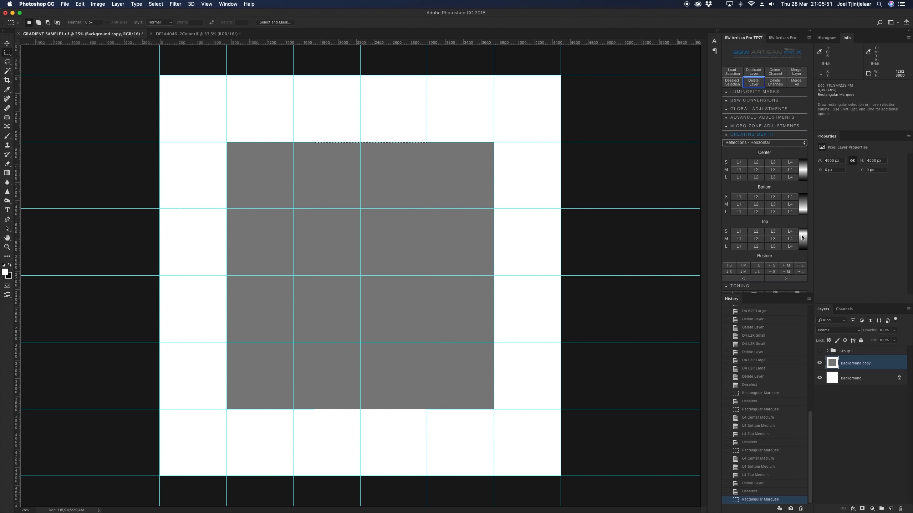
left_click(764, 143)
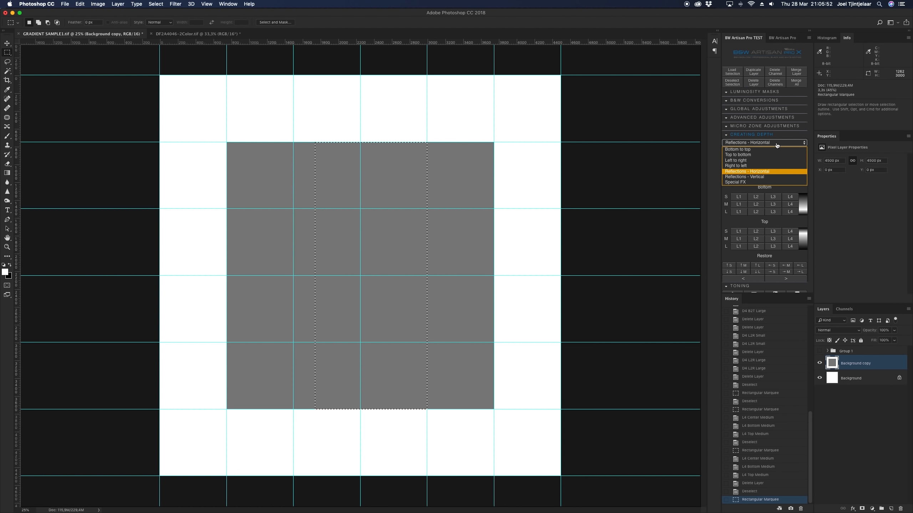
left_click(761, 177)
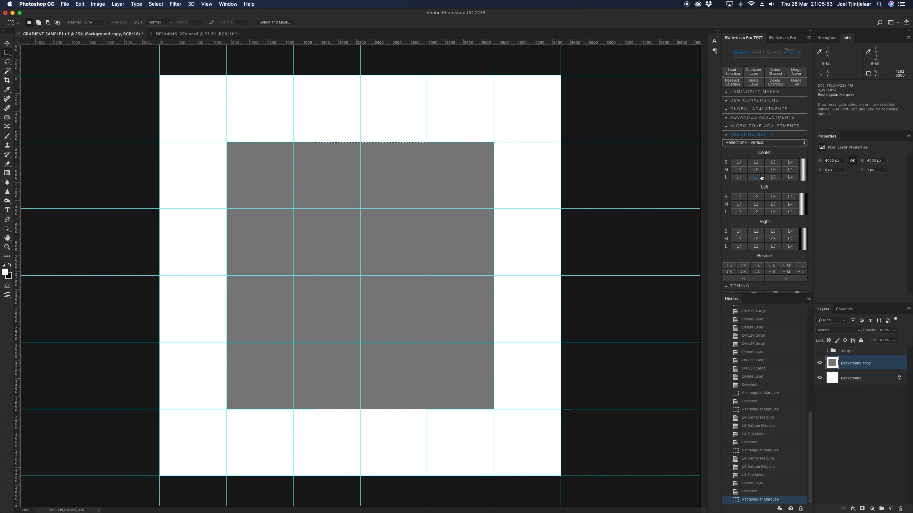
Apply the large L4 vertical reflections to the selected strip for Center, Left and Right
left_click(790, 177)
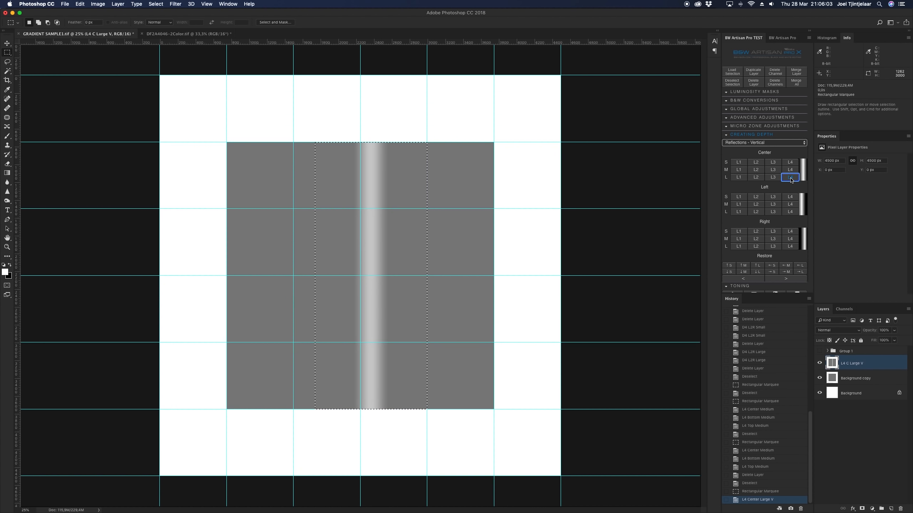
left_click(792, 214)
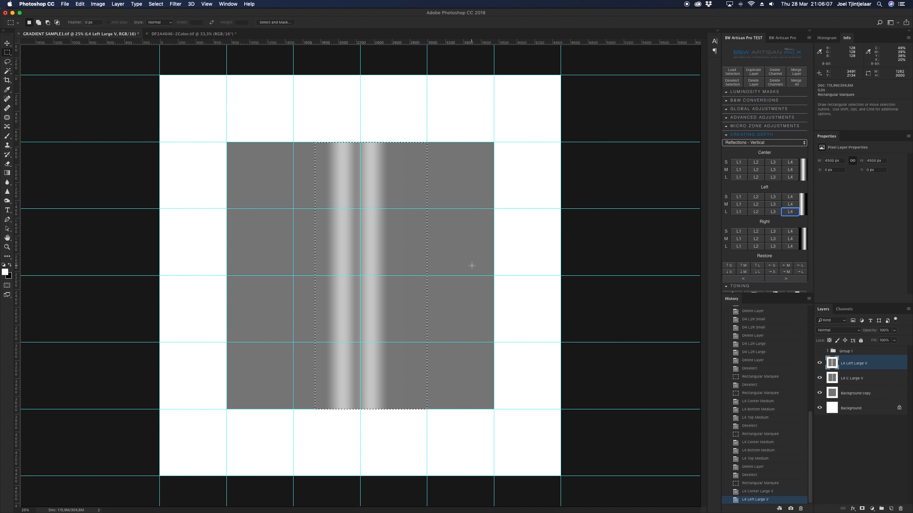
left_click(790, 246)
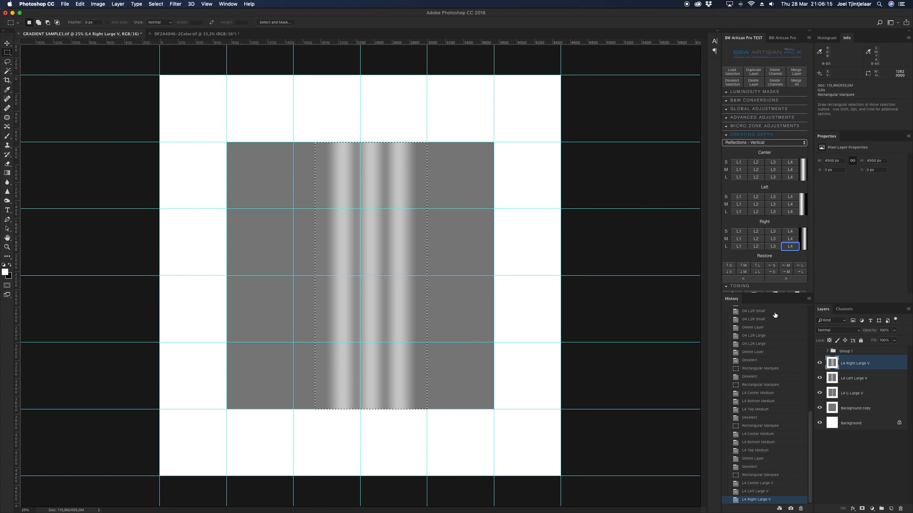
scroll(774, 260, "down", 2)
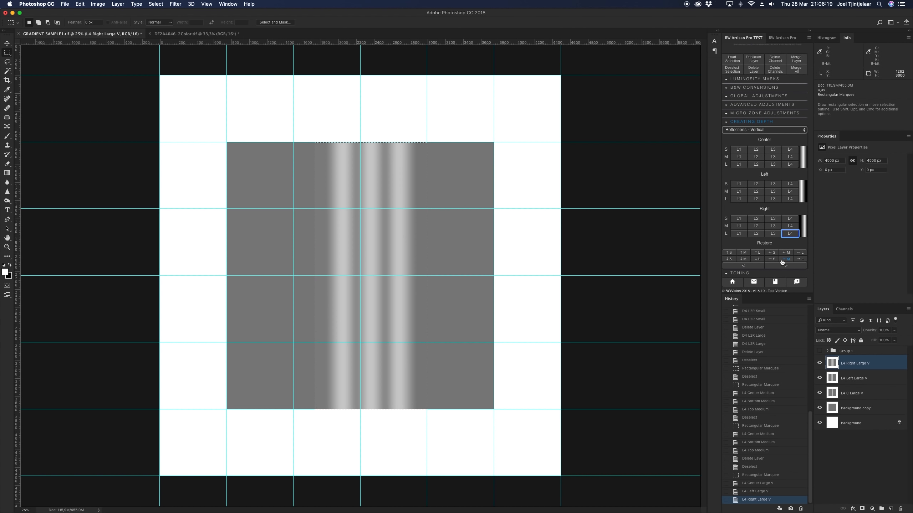
scroll(783, 261, "up", 1)
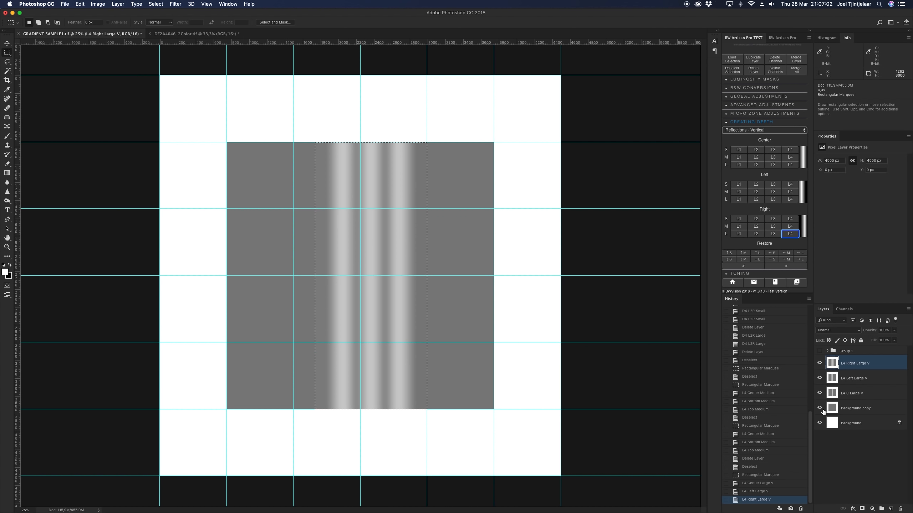
Hide and show the three L4 reflection layers to compare the grey square with and without them
left_click(819, 363)
left_click(819, 393)
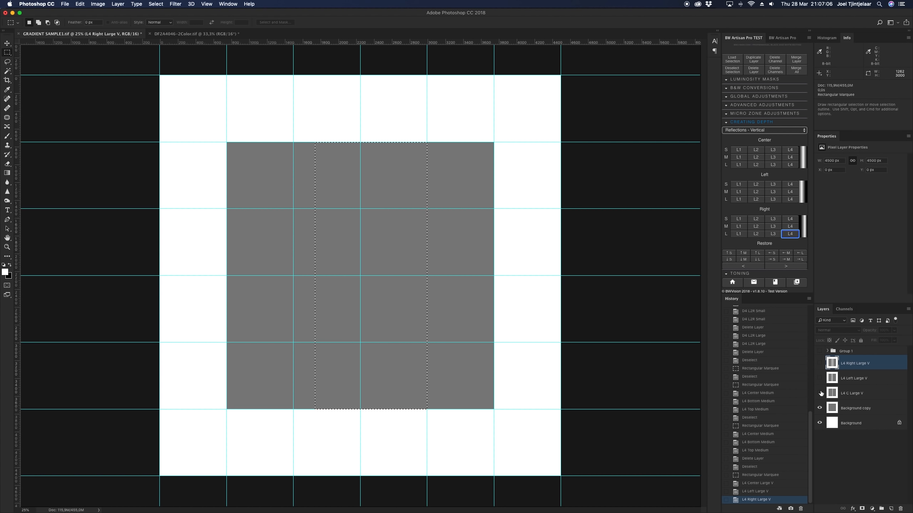
left_click_drag(820, 392, 820, 364)
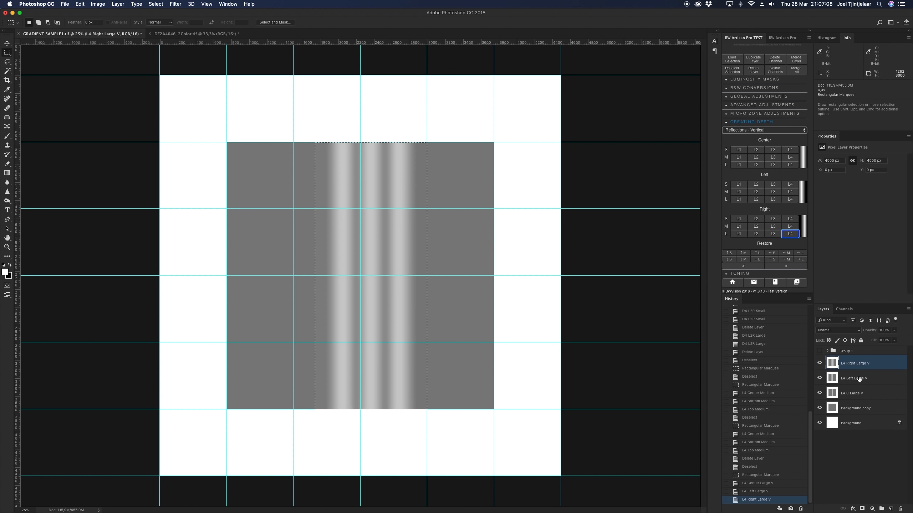
Merge the three L4 reflection layers into one and toggle its visibility to check it
left_click(796, 62)
left_click(795, 63)
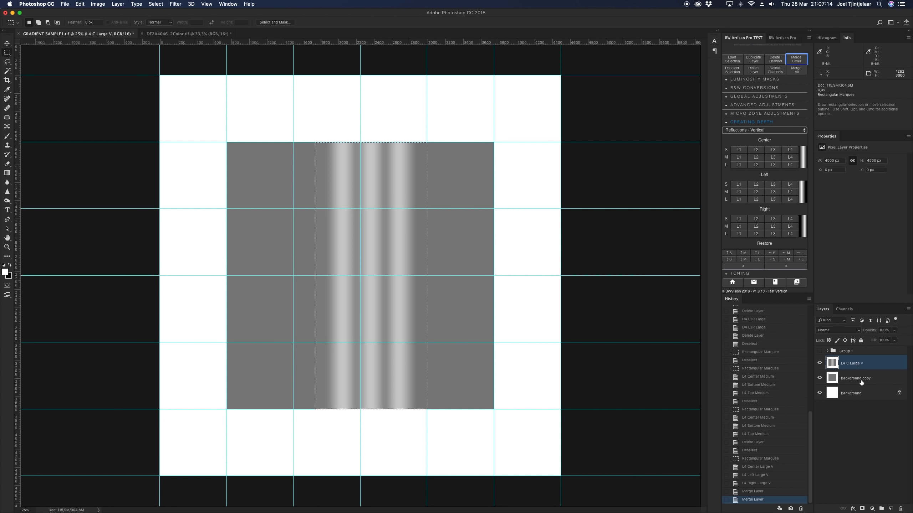
left_click(820, 365)
left_click(820, 364)
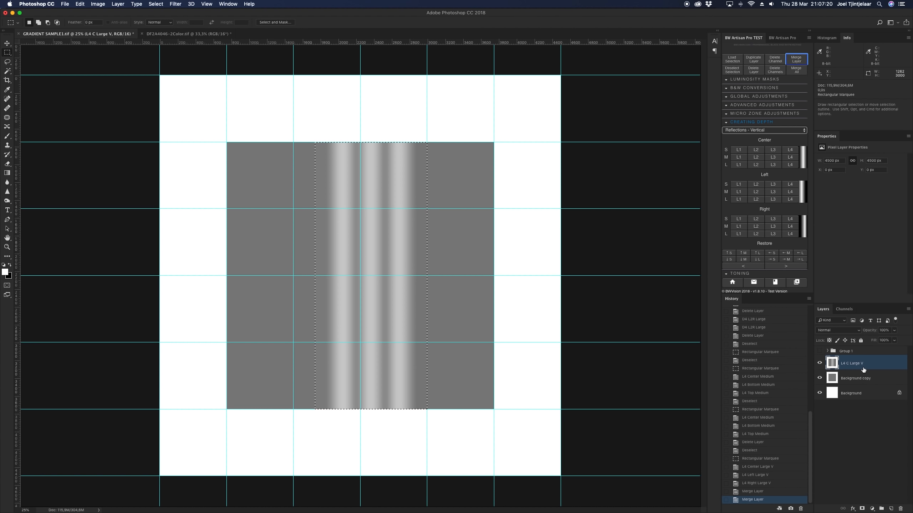
Try the small, medium and large upward Restore on the merged reflection layer, undoing each one
left_click(730, 253)
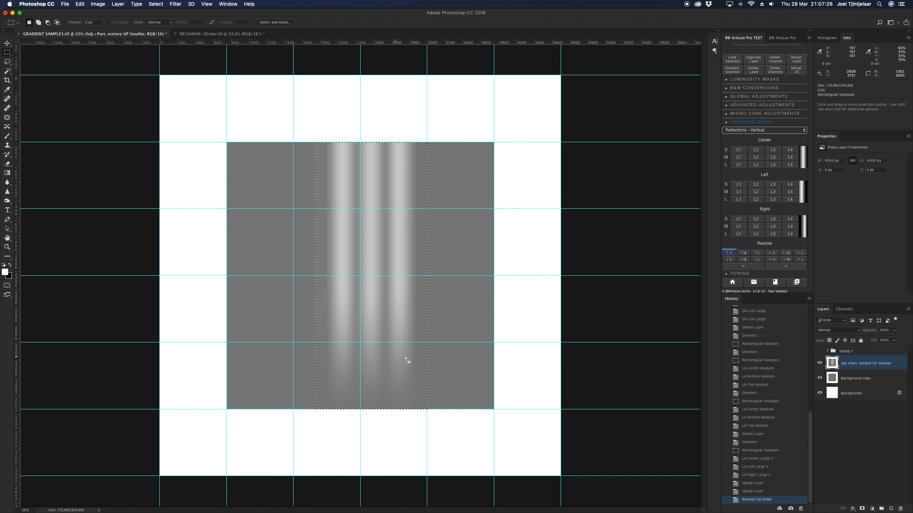
left_click(744, 267)
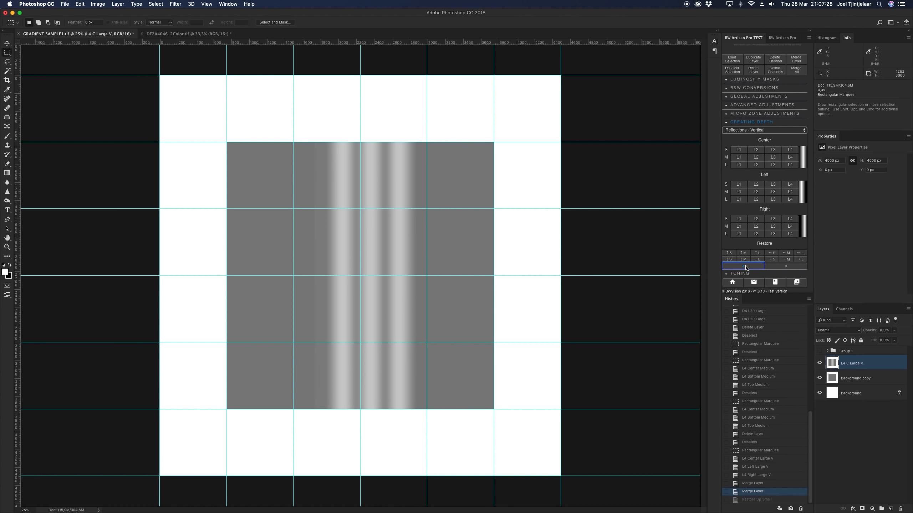
left_click(743, 253)
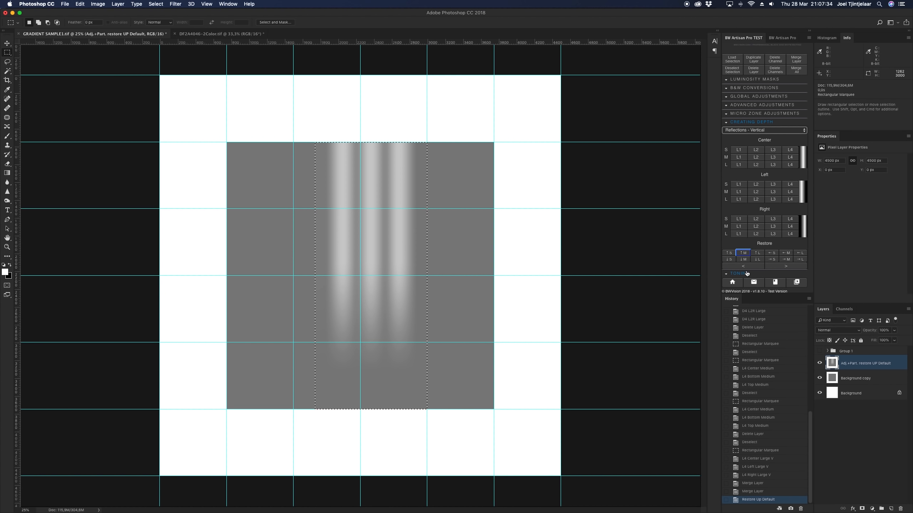
left_click(743, 266)
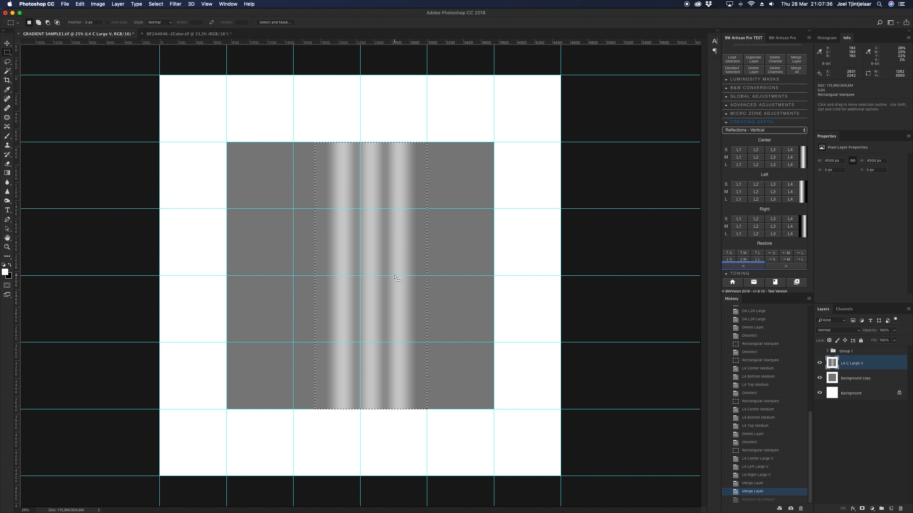
left_click(758, 253)
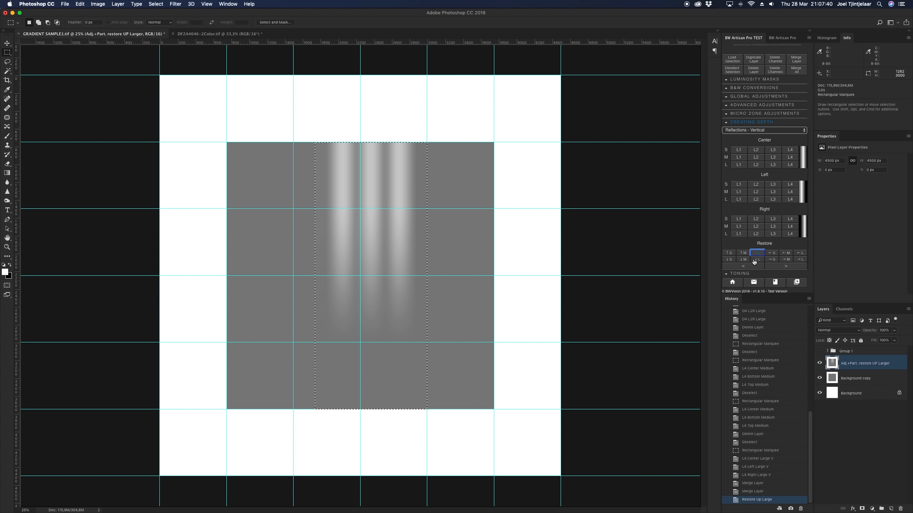
left_click(745, 268)
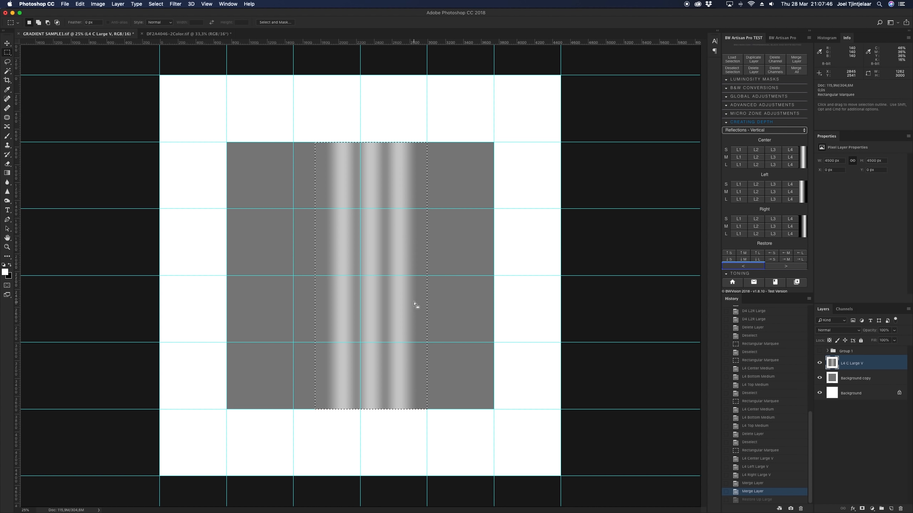
Try the small, medium and large right-to-left Restore on the merged reflection layer, undoing each one
left_click(771, 253)
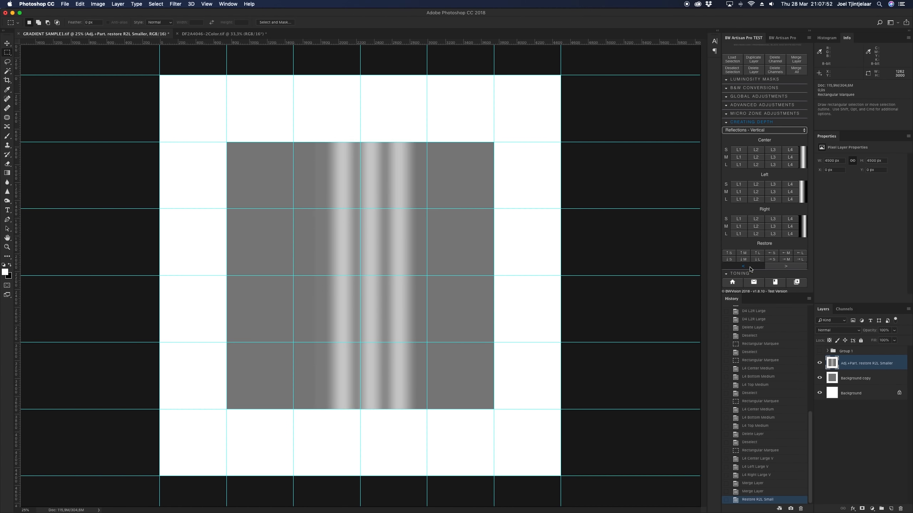
left_click(750, 268)
left_click(786, 253)
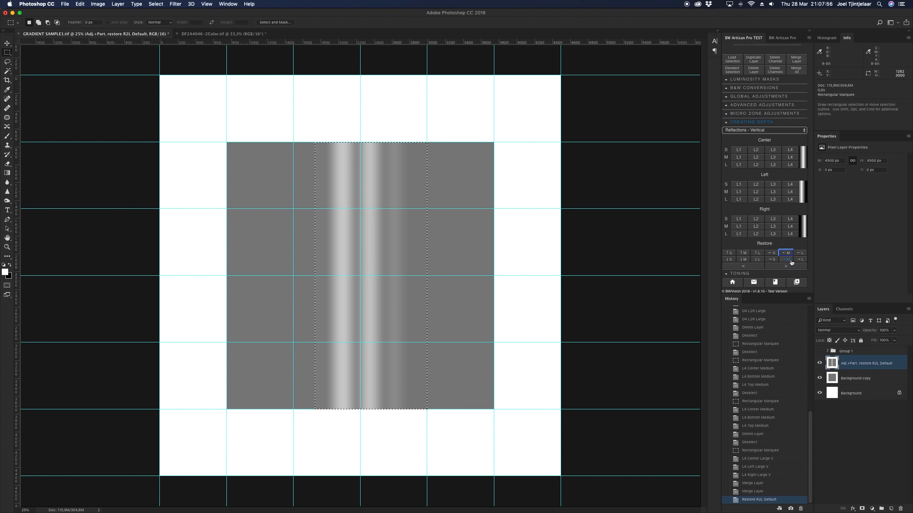
left_click(750, 267)
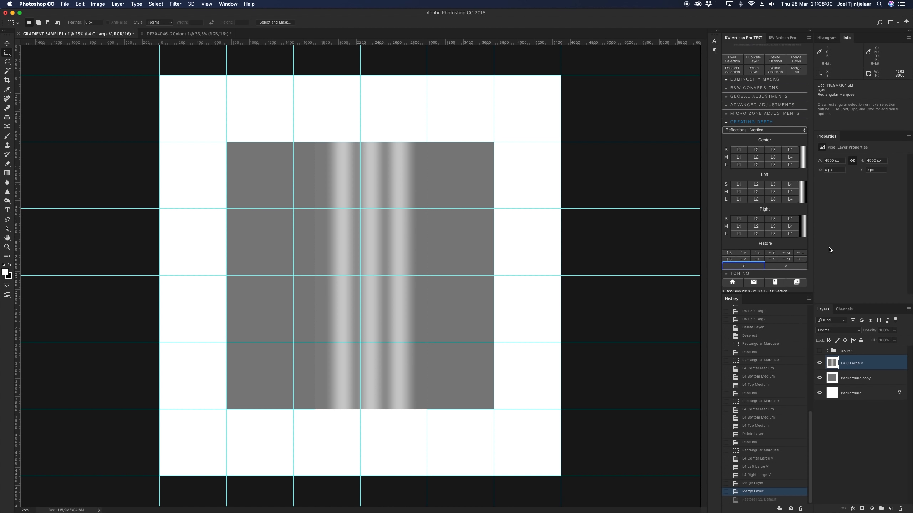
left_click(800, 253)
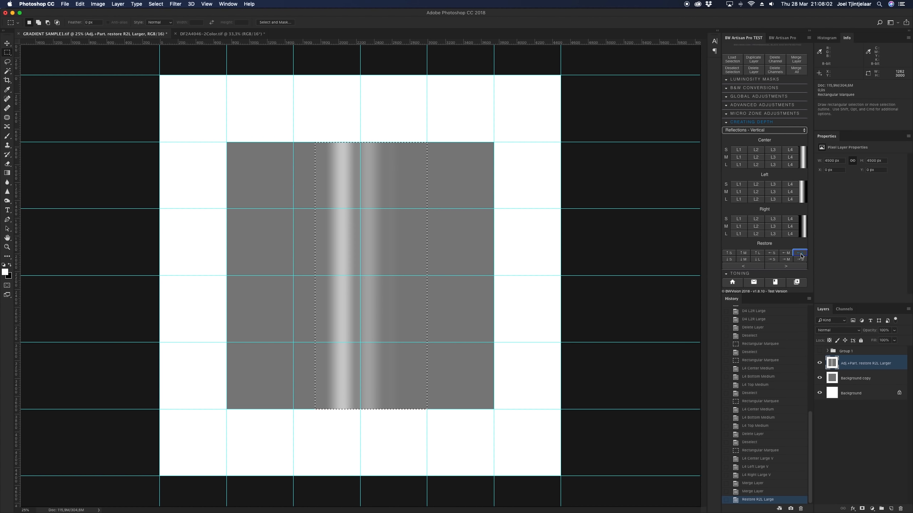
left_click(753, 266)
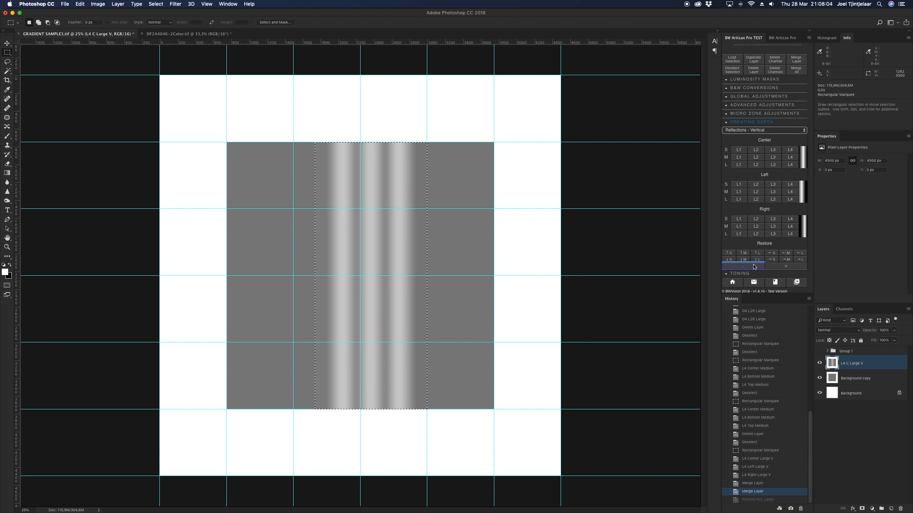
Try the large and small left-to-right Restore on the merged reflection layer, undoing each one
left_click(800, 260)
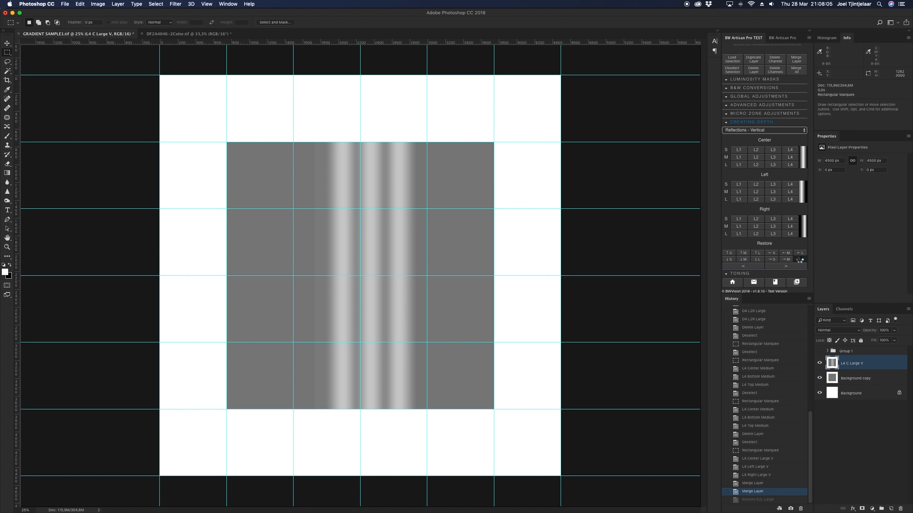
left_click(743, 266)
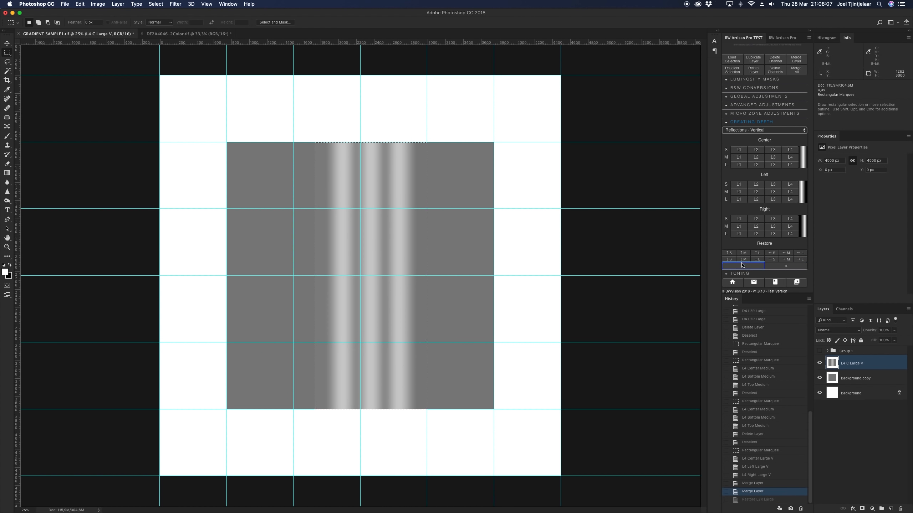
left_click(772, 259)
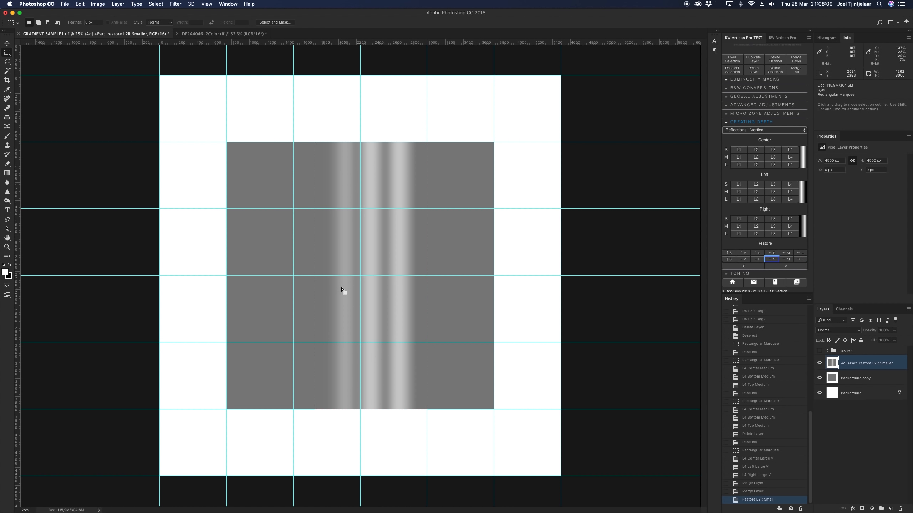
left_click(755, 268)
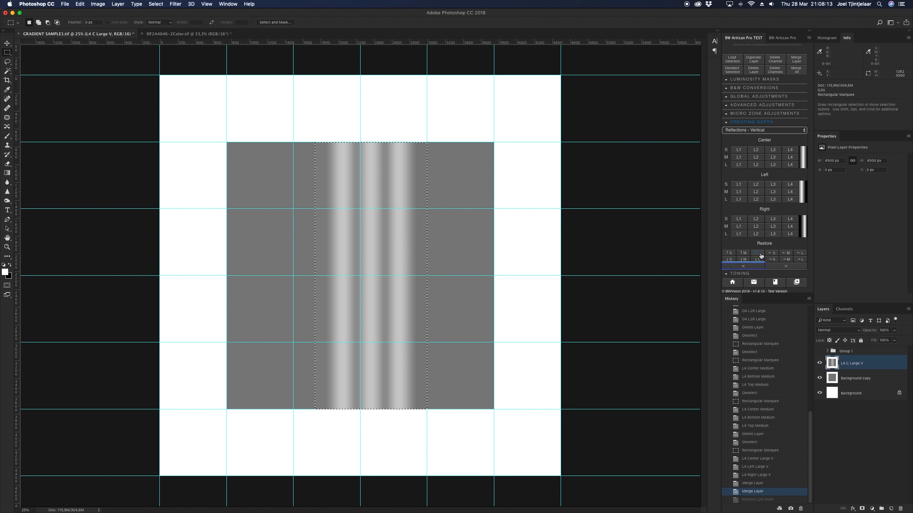
Try the large upward and large downward Restore together on the merged reflection layer, and undo both
left_click(758, 255)
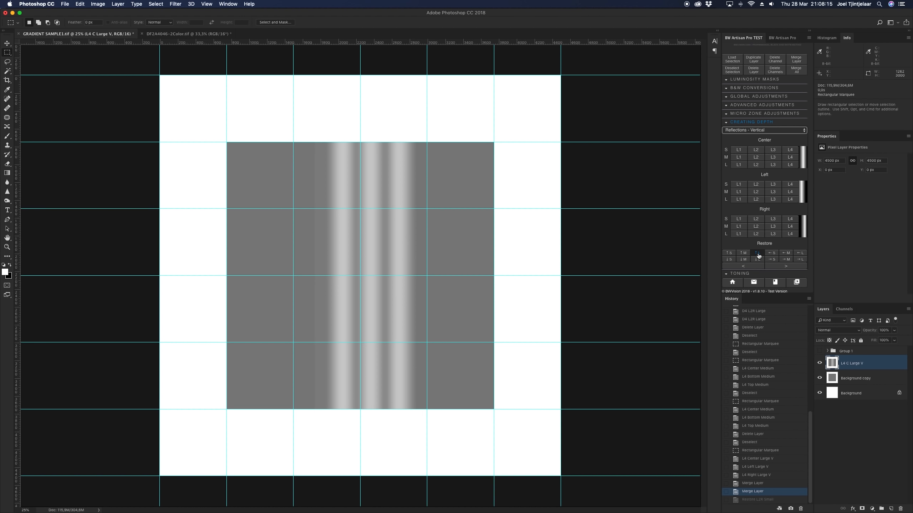
left_click(756, 259)
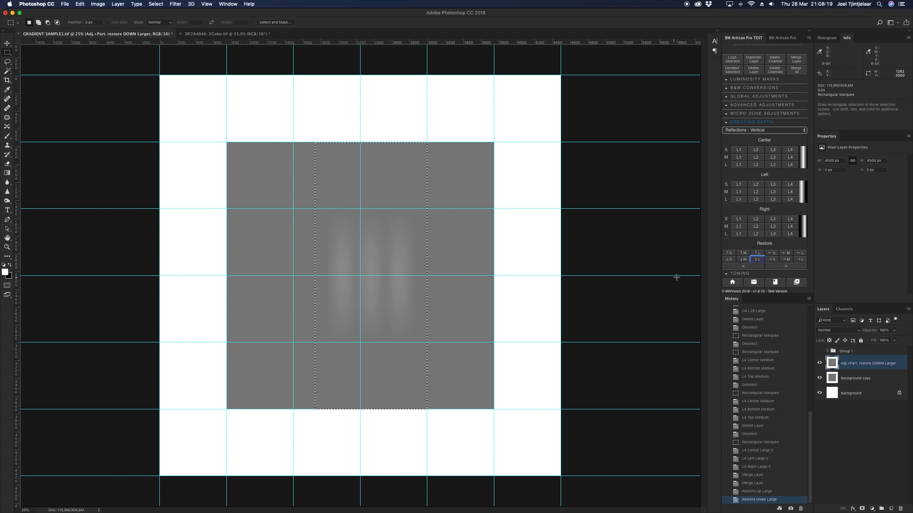
left_click(751, 267)
left_click(751, 267)
Try the medium upward Restore on the merged reflection layer, undo it, and apply the medium downward and upward Restore together
left_click(744, 253)
left_click(744, 259)
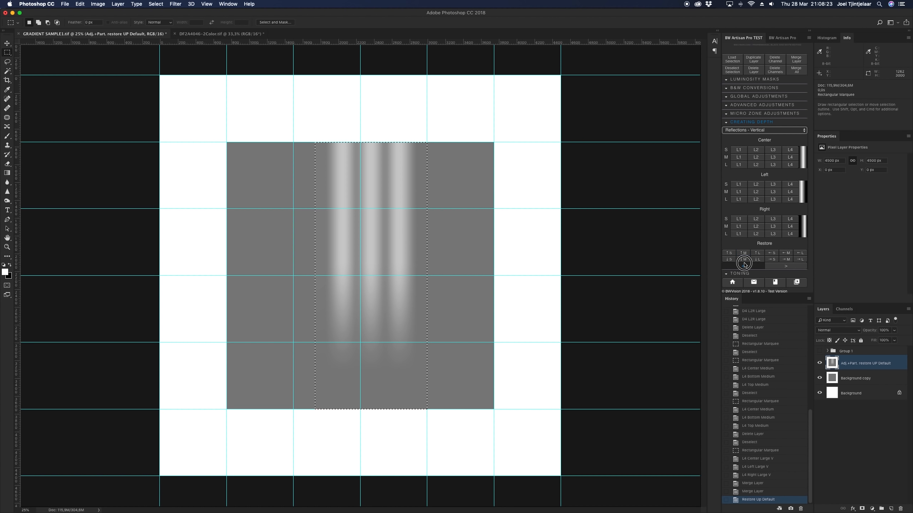
left_click(744, 265)
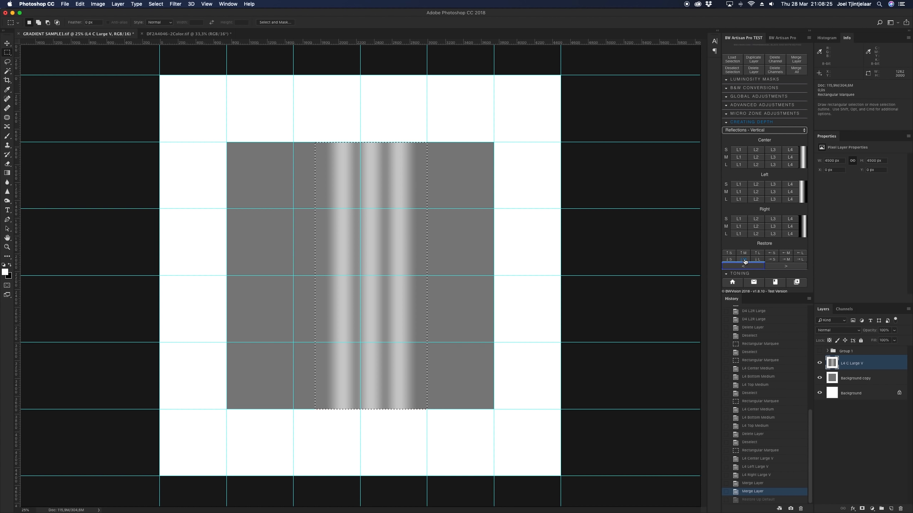
left_click(743, 259)
left_click(743, 253)
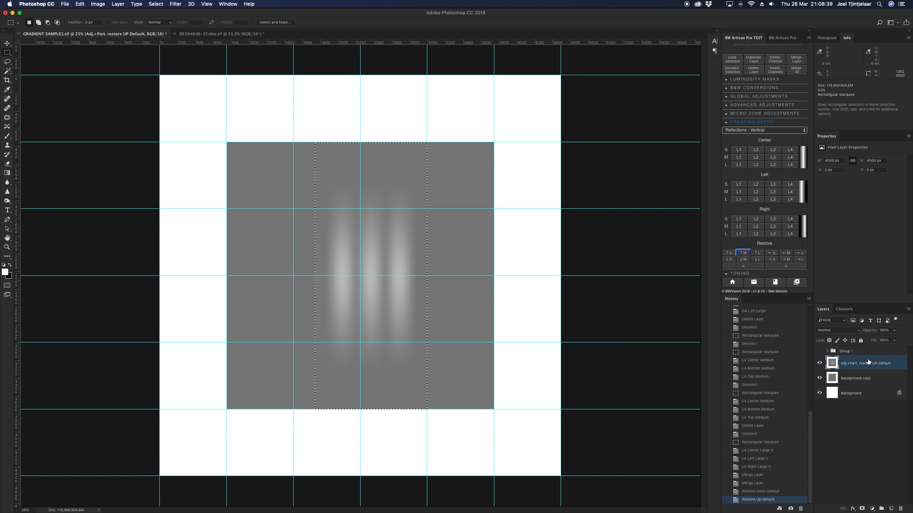
Replace the merged reflection layer with a large L4 center vertical reflection and toggle its visibility to compare
left_click(755, 72)
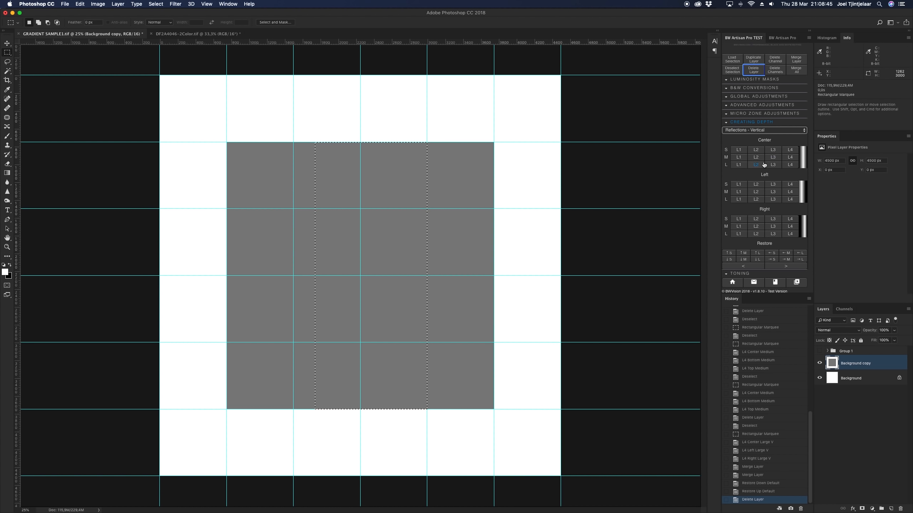
left_click(790, 164)
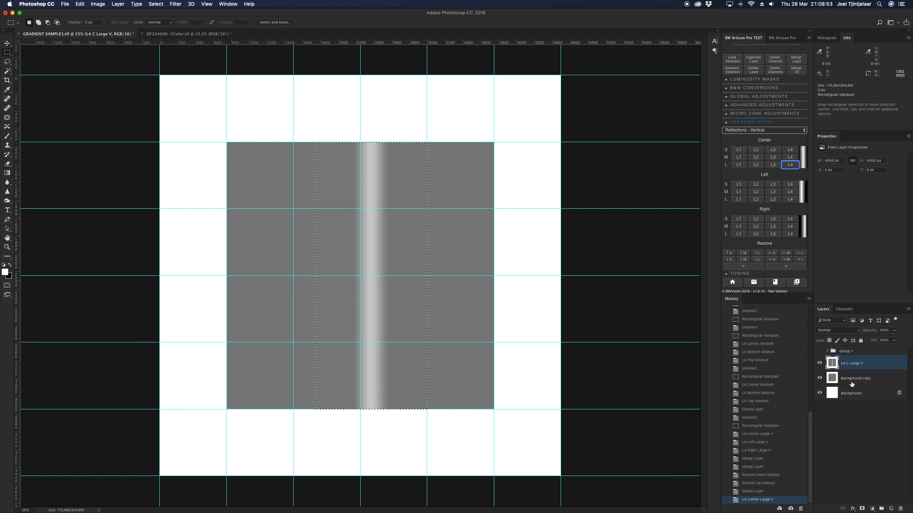
left_click(819, 363)
left_click(819, 363)
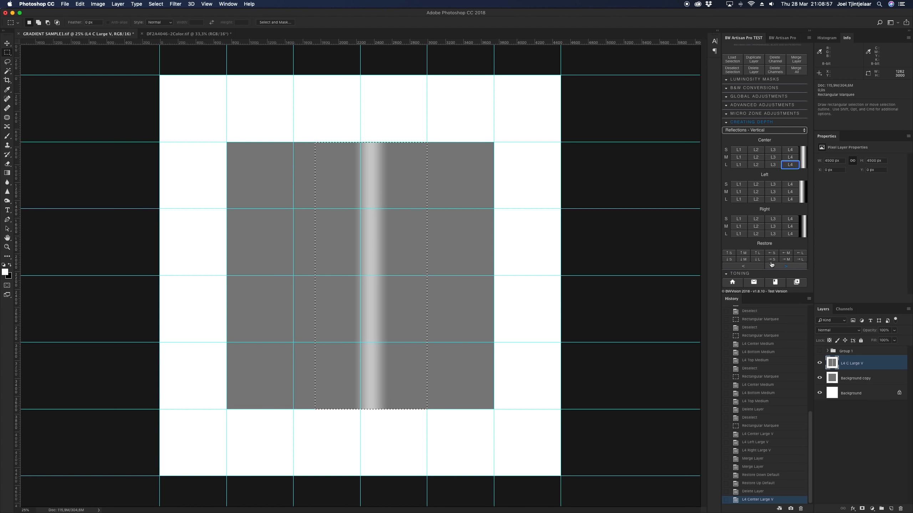
Try the medium upward and downward Restore together on the center reflection layer, and undo both
left_click(745, 254)
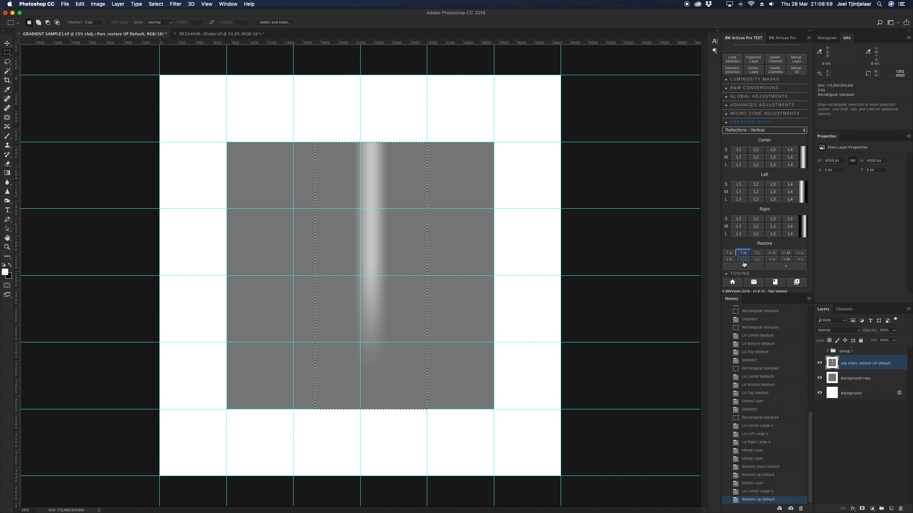
left_click(743, 260)
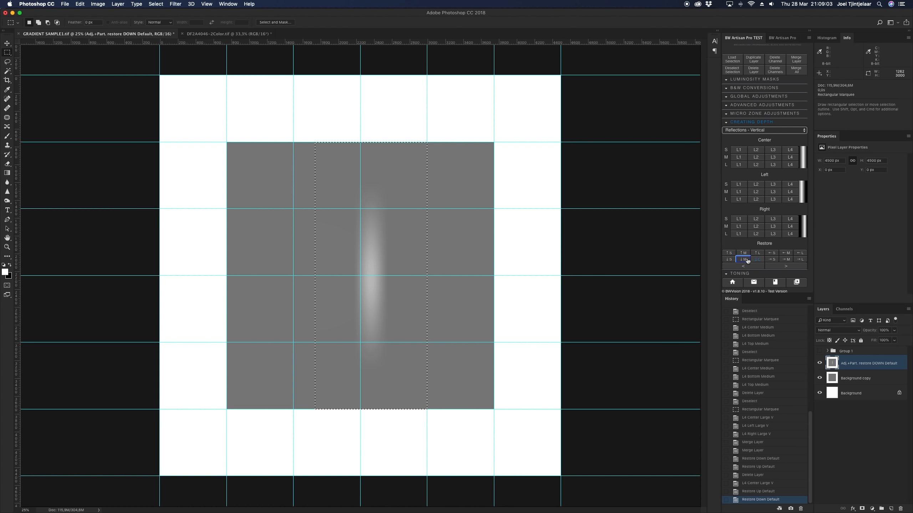
left_click(744, 266)
left_click(743, 266)
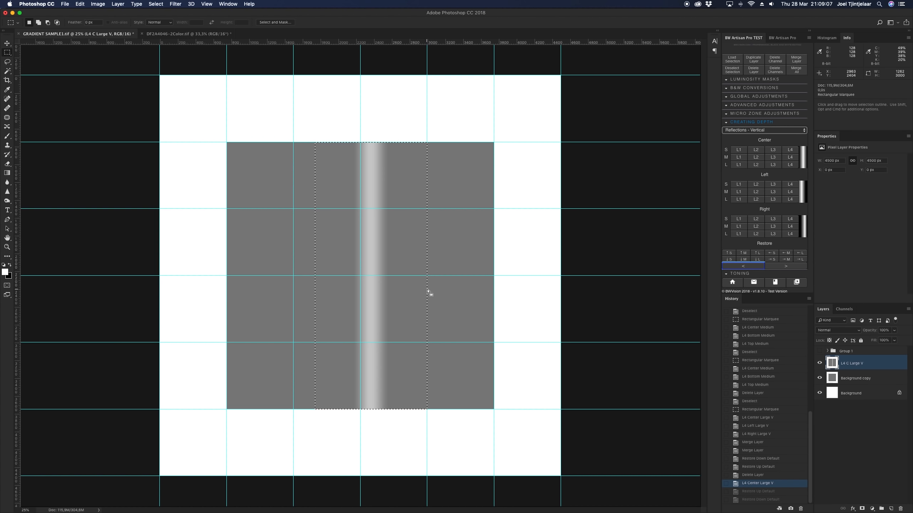
Try the small right-to-left and left-to-right Restore together on the center reflection layer, and undo both
left_click(771, 253)
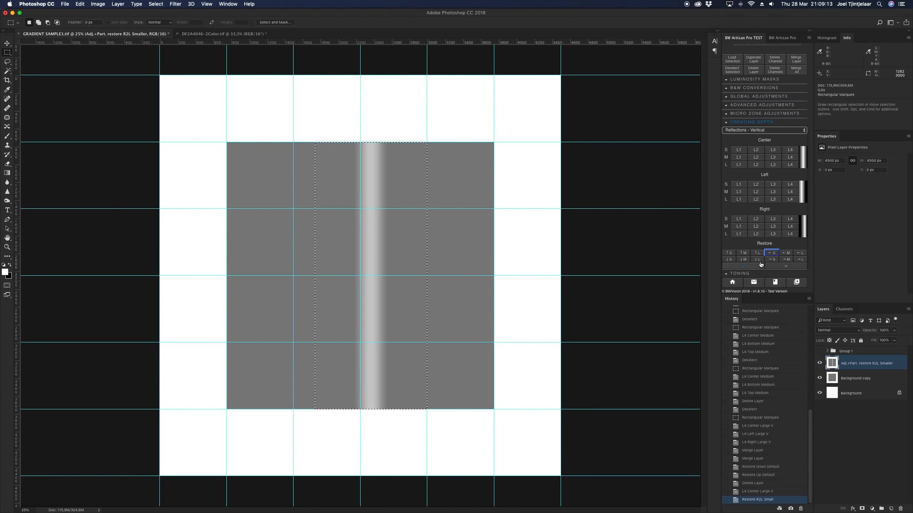
left_click(772, 259)
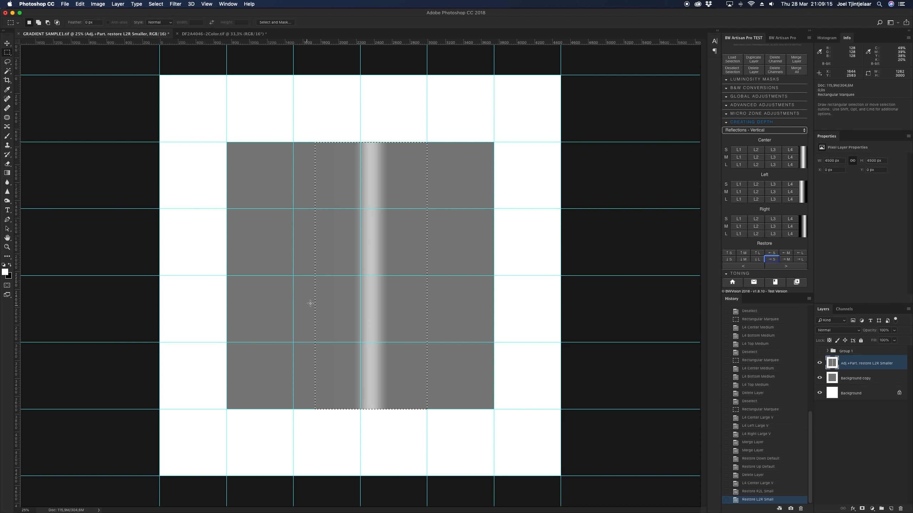
left_click(756, 268)
left_click(755, 269)
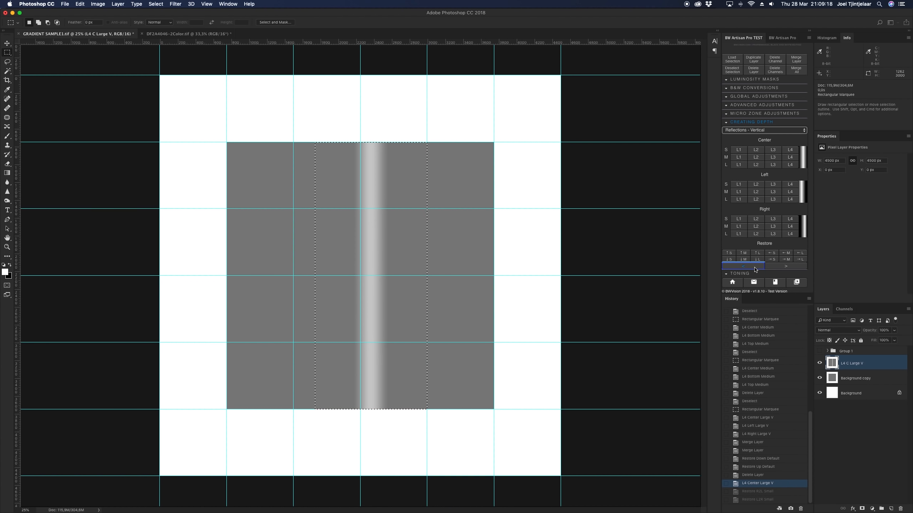
Try the medium right-to-left and left-to-right Restore together on the center reflection layer, and undo both
left_click(788, 254)
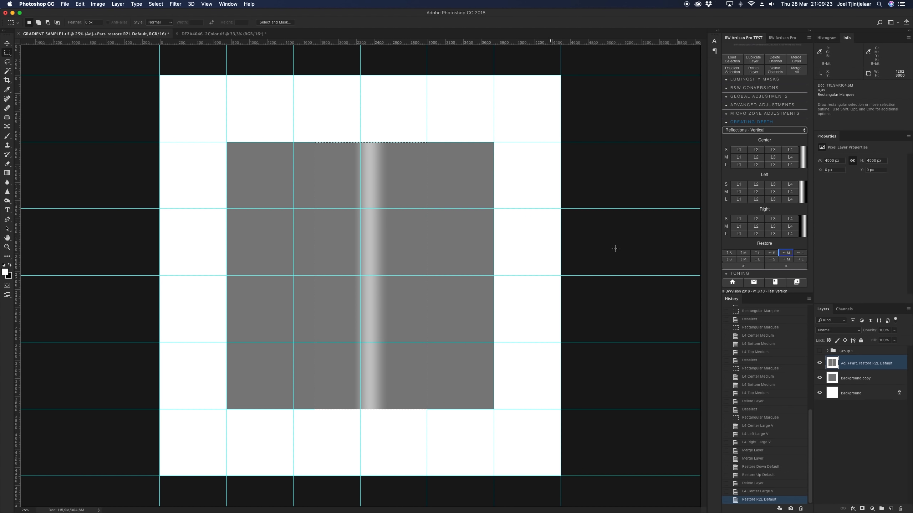
left_click(788, 260)
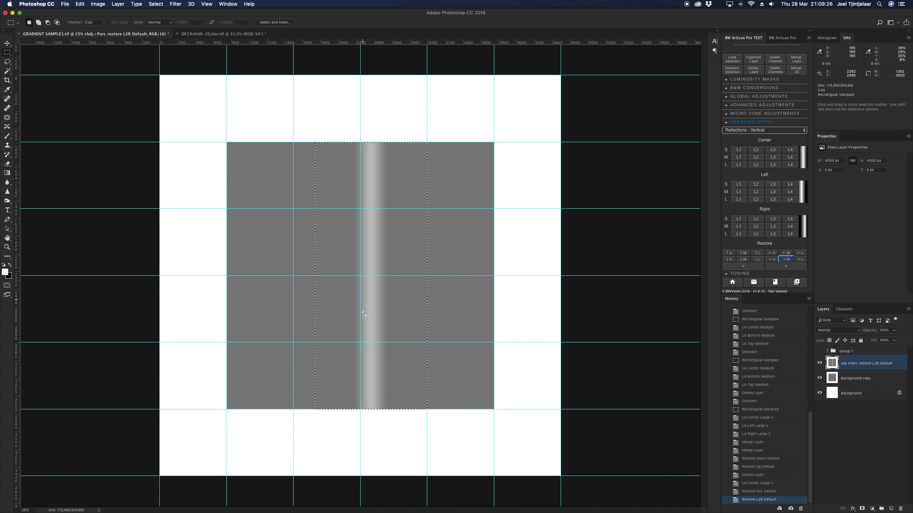
left_click(753, 267)
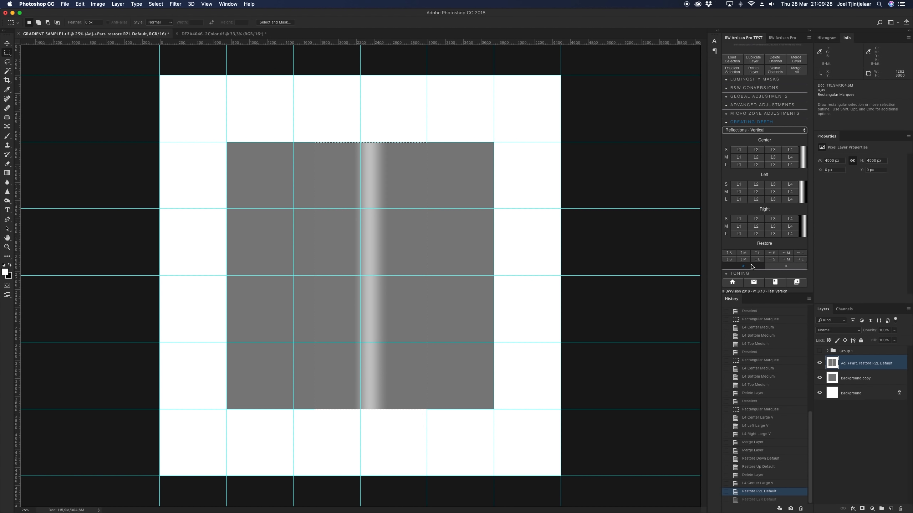
left_click(752, 266)
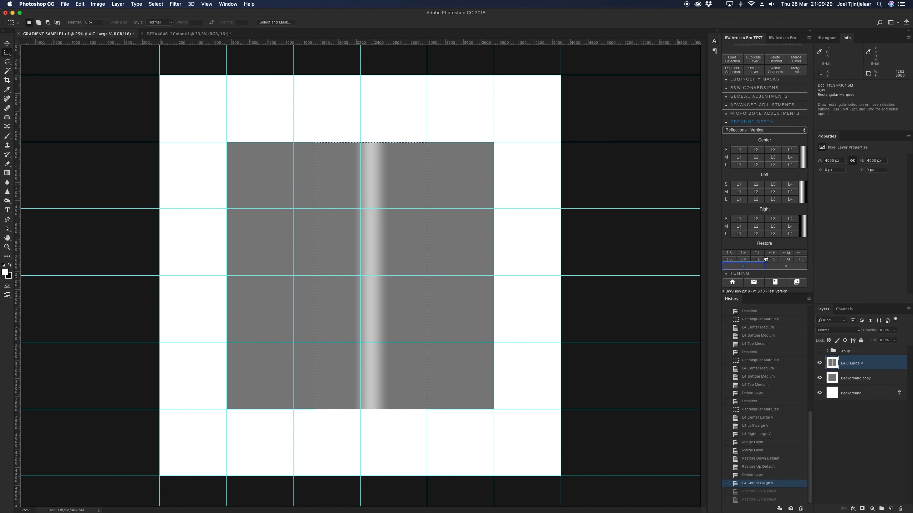
Try the large right-to-left and left-to-right Restore together on the center reflection layer, and undo both
left_click(796, 254)
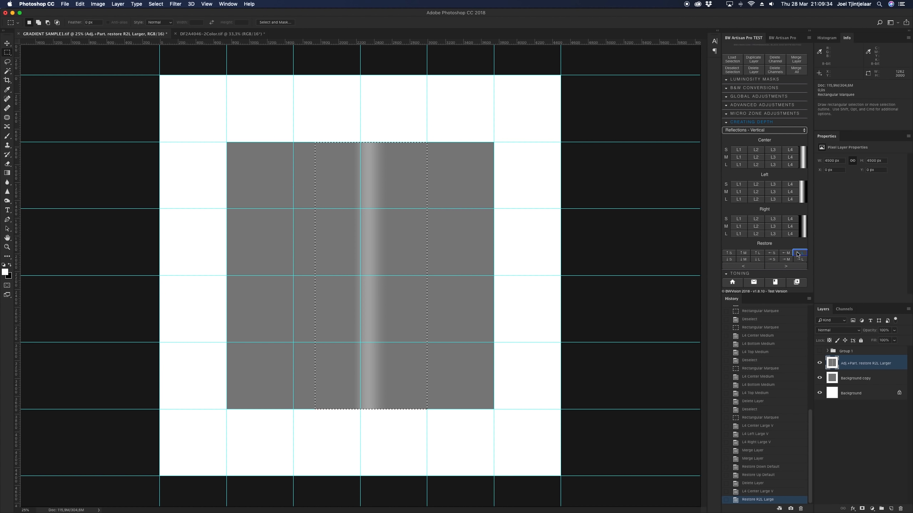
left_click(800, 259)
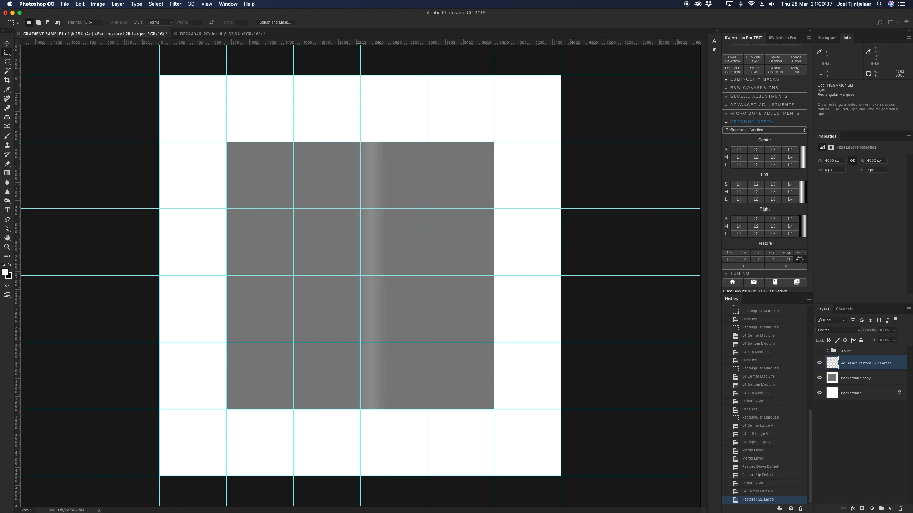
left_click(749, 267)
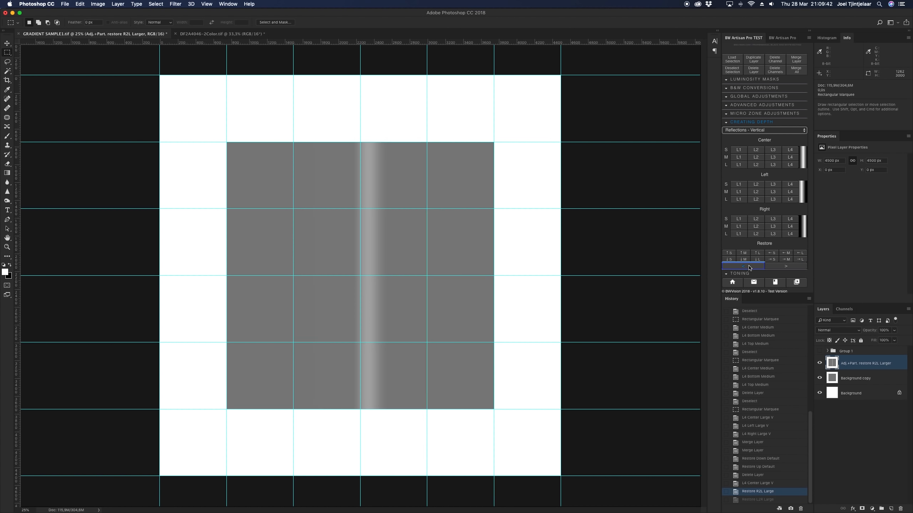
left_click(749, 267)
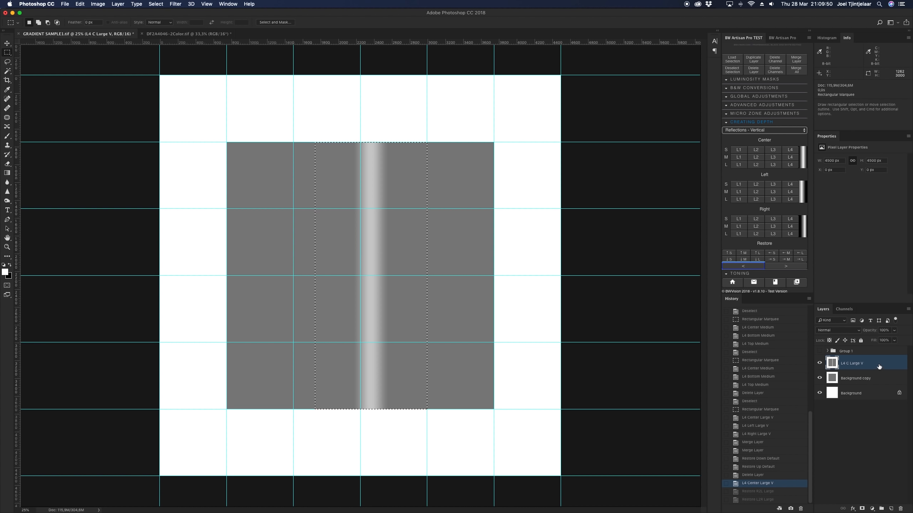
Delete the L4 center reflection layer and switch the Creating Depth direction to Right to left
left_click_drag(879, 367, 904, 511)
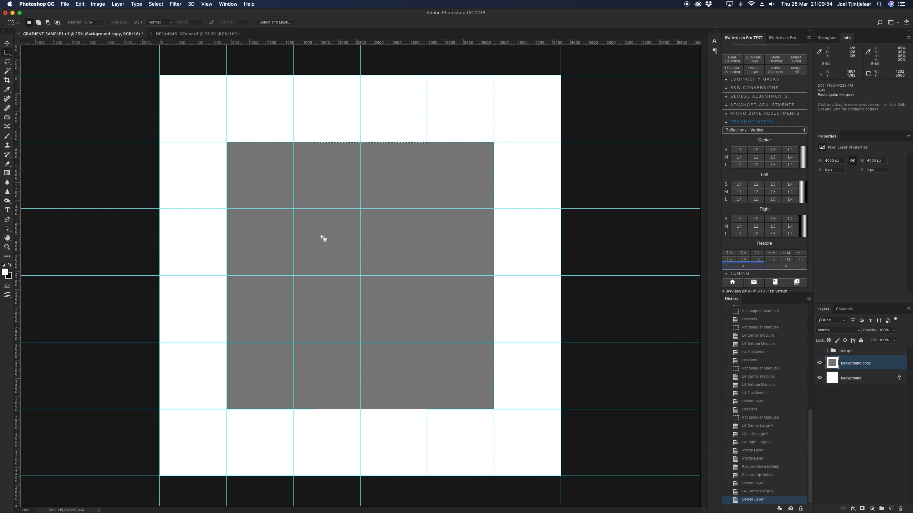
left_click(752, 131)
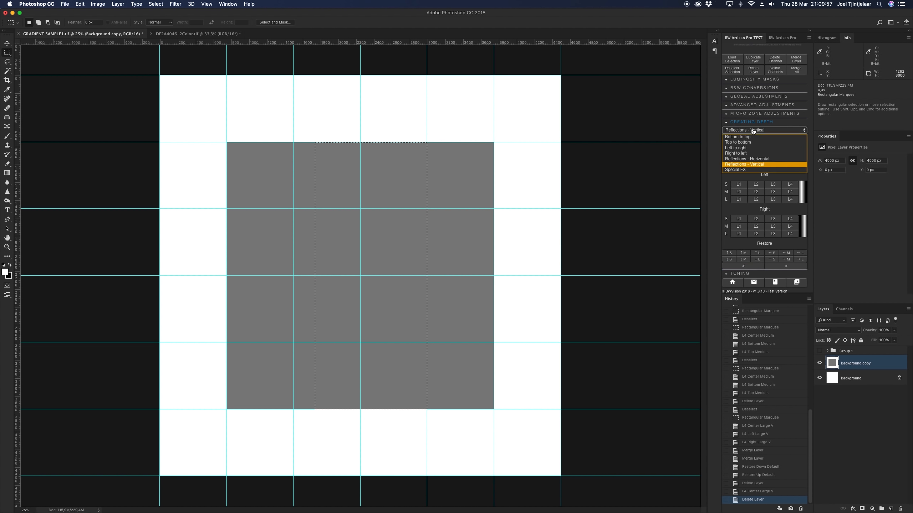
left_click(747, 154)
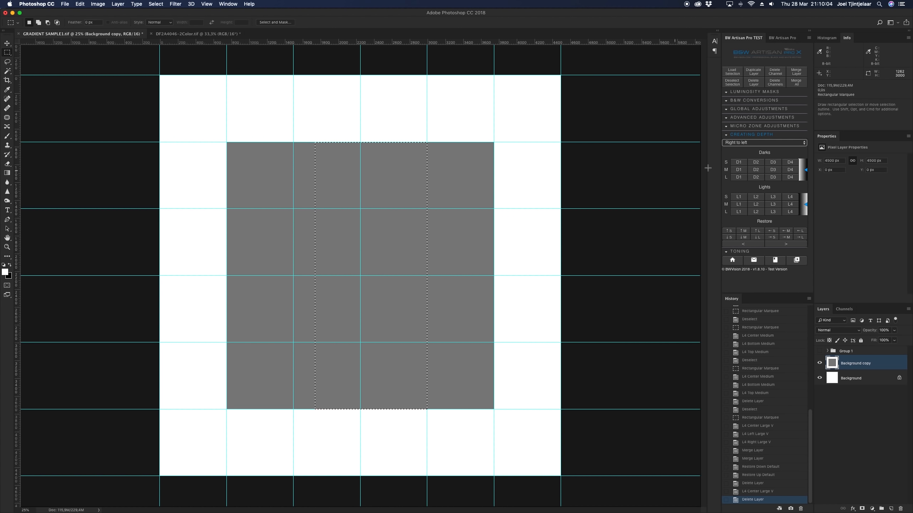
Apply the small D4 right-to-left dark gradient twice to the selection, and delete both gradient layers
left_click(793, 163)
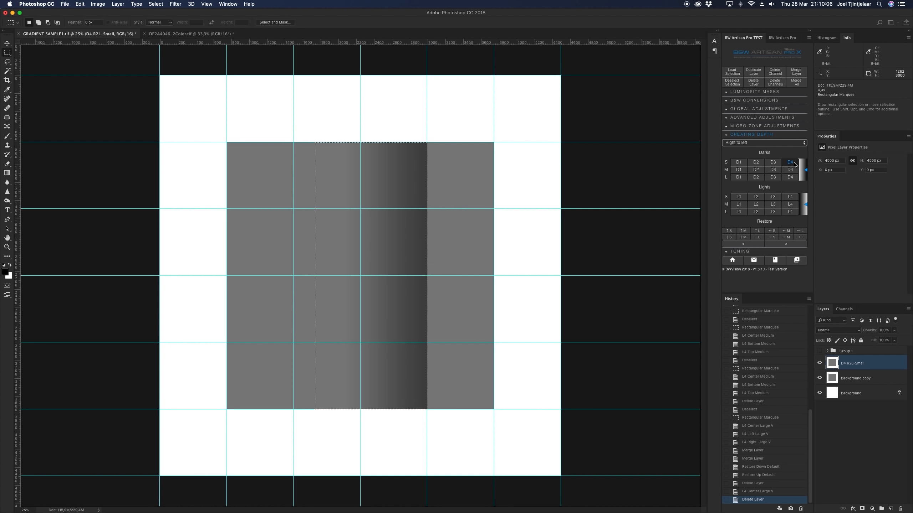
left_click(789, 162)
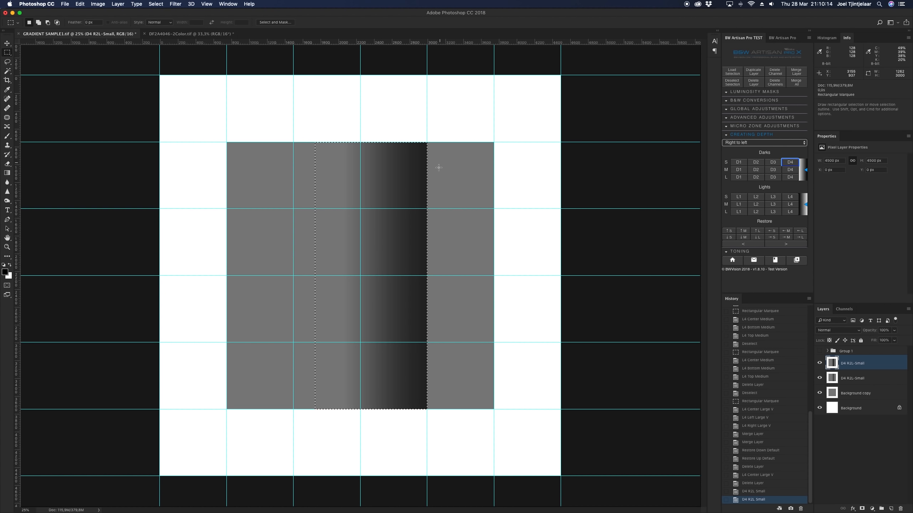
left_click(856, 377, "shift")
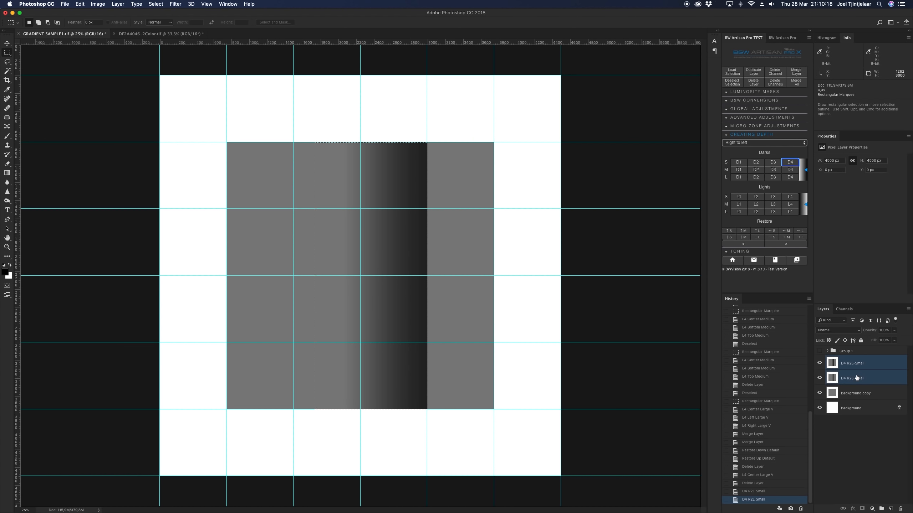
left_click_drag(859, 370, 900, 509)
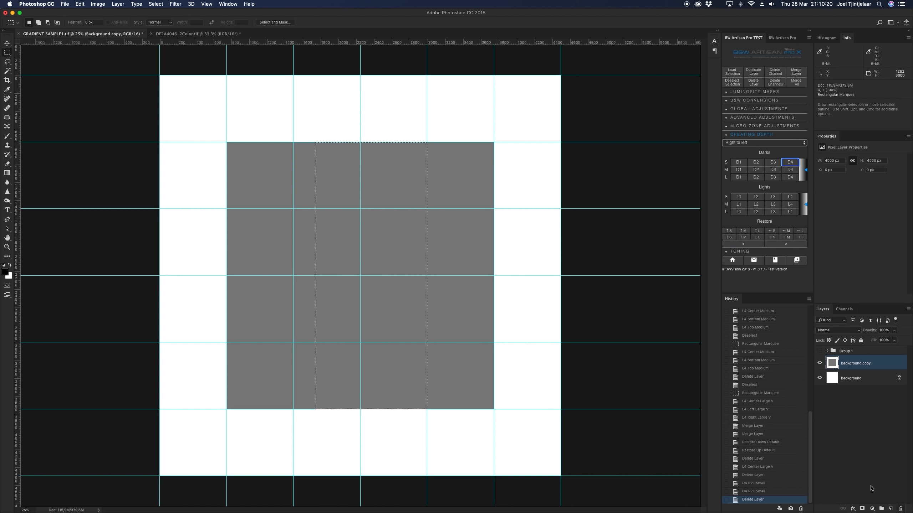
Switch to the DF2A4046-2Color.tif photo and view its Trump-front, Trump-side and Building-main-front channel masks
left_click(198, 34)
left_click(843, 309)
left_click(846, 388)
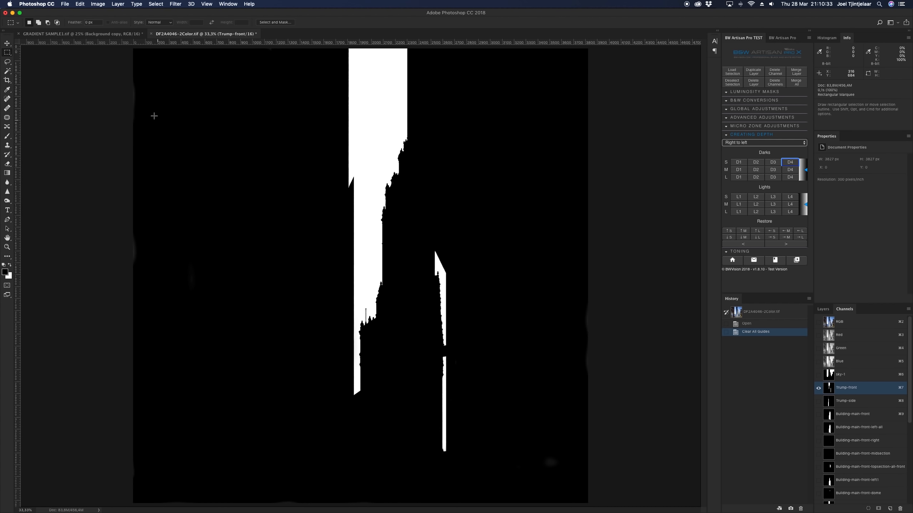
left_click(865, 403)
left_click(860, 417)
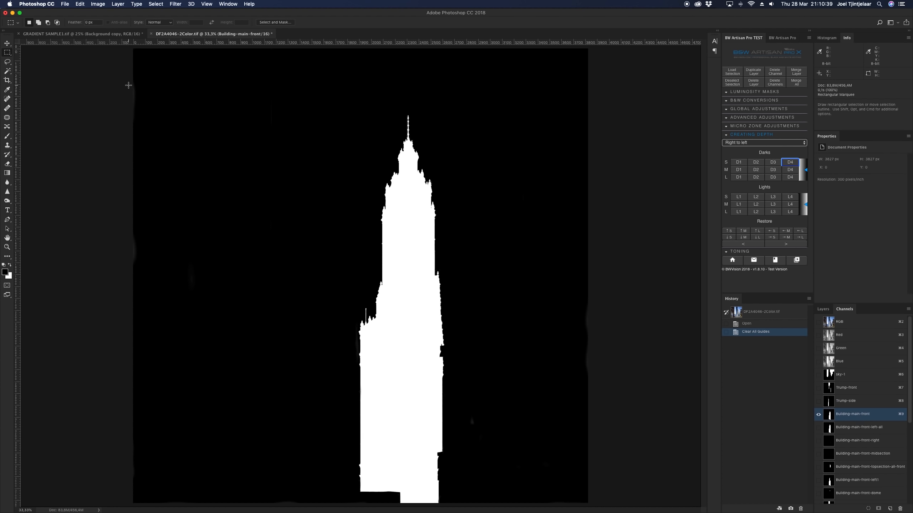
Enlarge the soft black Brush and paint out the stray grey marks around the building in the Building-main-front channel
left_click(7, 137)
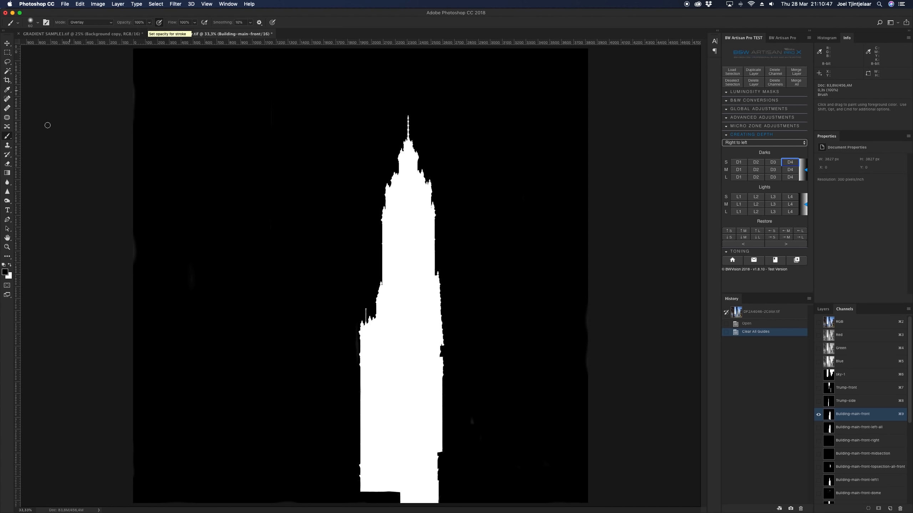
right_click(288, 250)
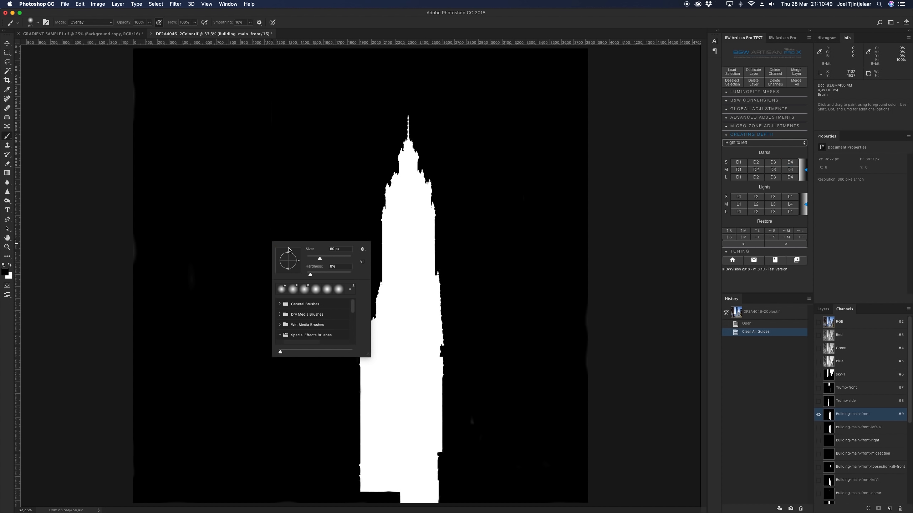
left_click(344, 258)
key("Return")
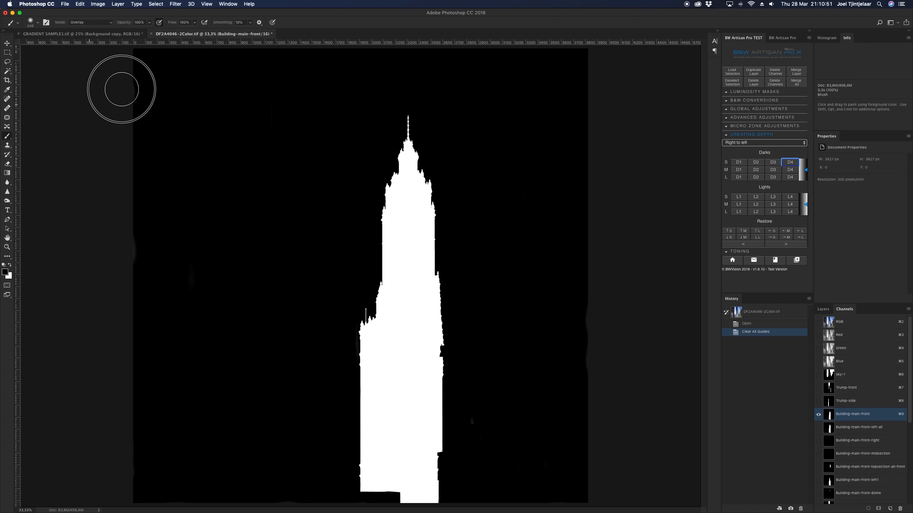
left_click_drag(125, 170, 134, 266)
left_click(471, 421)
left_click_drag(585, 374, 585, 338)
left_click_drag(586, 338, 586, 306)
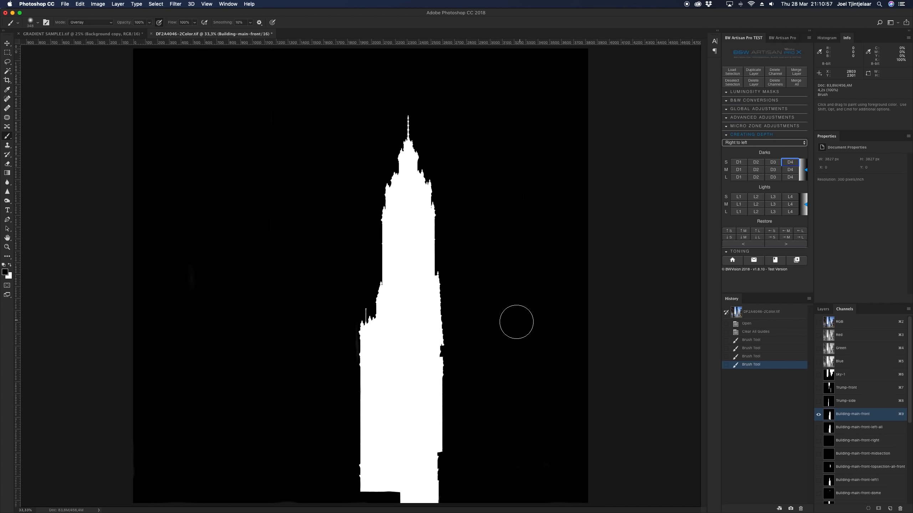
Paint out the stray grey marks along the edges and background of the Building-main-front-left-all channel
left_click(874, 432)
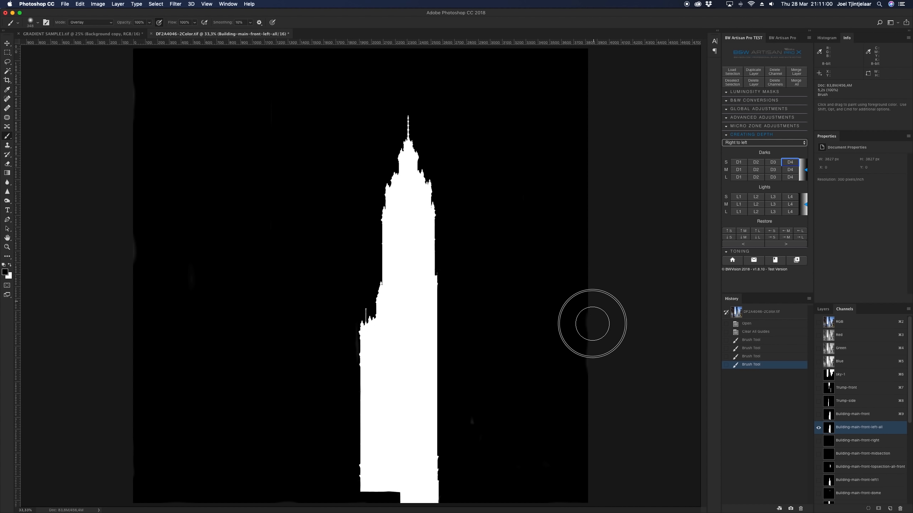
left_click_drag(593, 290, 589, 52)
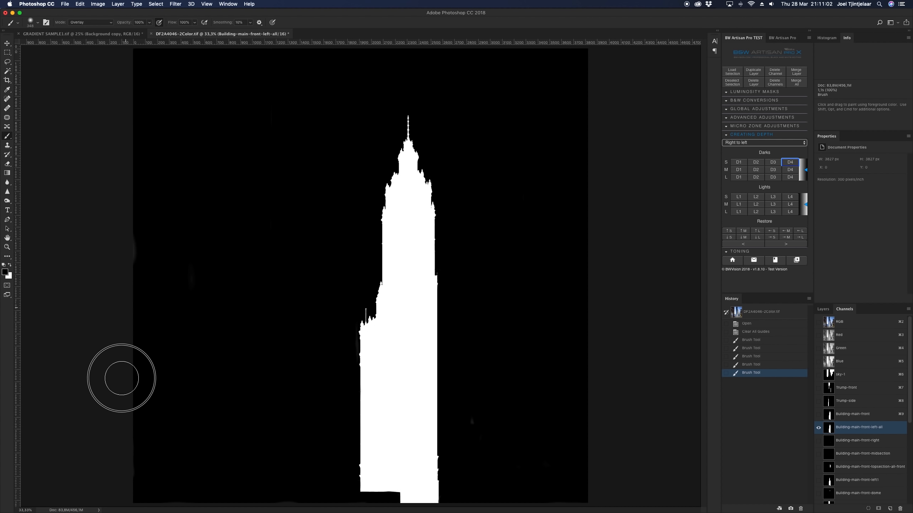
left_click_drag(190, 266, 191, 288)
left_click(471, 421)
Brush black over the stray marks in the background of the Building-main-front-right channel
left_click(863, 441)
mouse_move(138, 92)
left_mouse_down()
mouse_move(267, 78)
mouse_move(560, 87)
left_mouse_up()
left_click_drag(582, 176, 589, 287)
Clean the grey remnants out of the black area of the Building-main-front-midsection channel
left_click(863, 454)
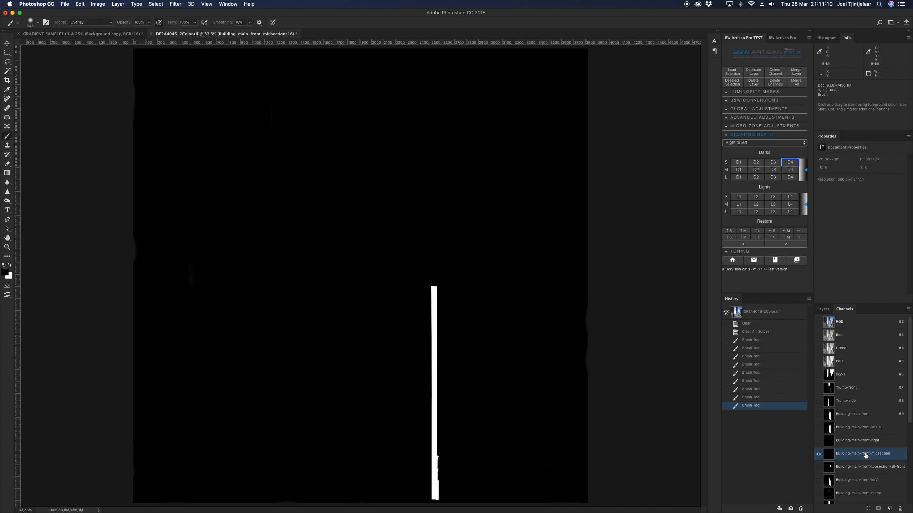
left_click(595, 329)
left_click_drag(137, 262, 129, 73)
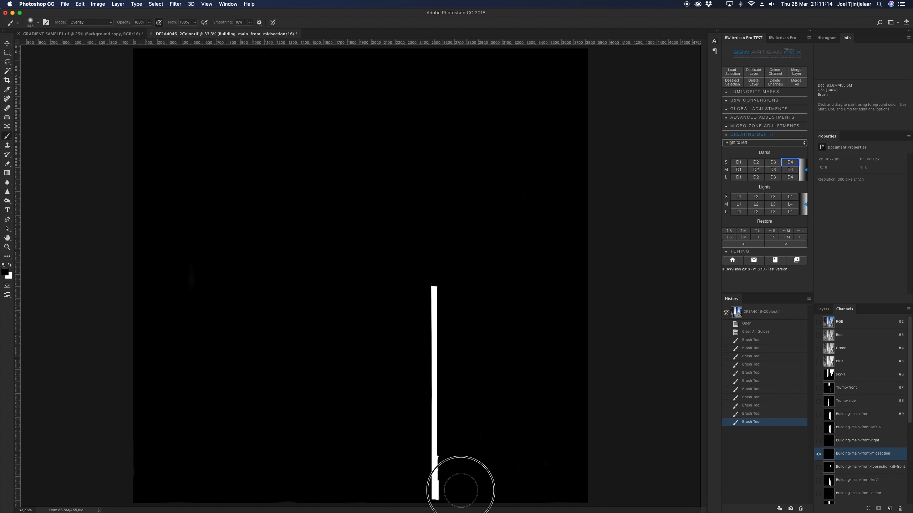
left_click_drag(458, 486, 553, 484)
Paint black over the grey remnants around the white shape in the Building-main-front-topsection-all-front channel
left_click(873, 467)
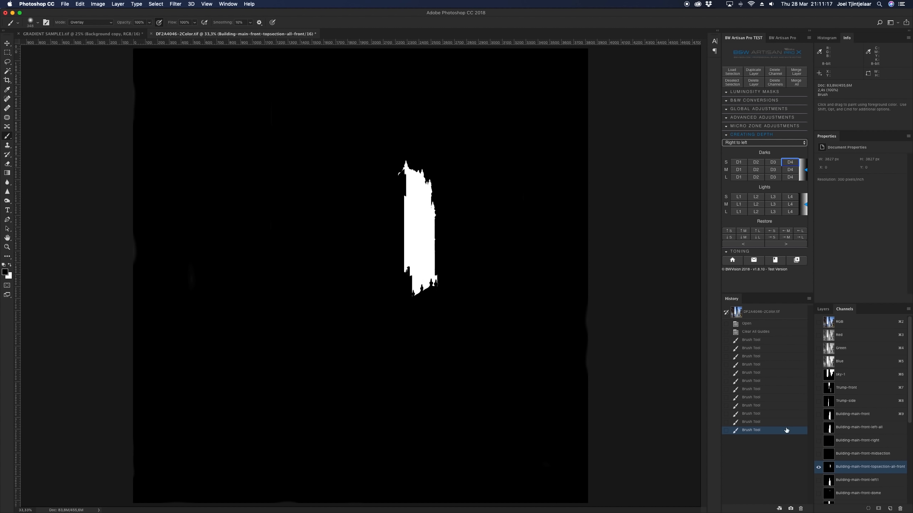
left_click_drag(589, 380, 582, 141)
left_click_drag(140, 96, 311, 88)
mouse_move(357, 128)
left_mouse_down()
mouse_move(401, 171)
mouse_move(449, 306)
left_mouse_up()
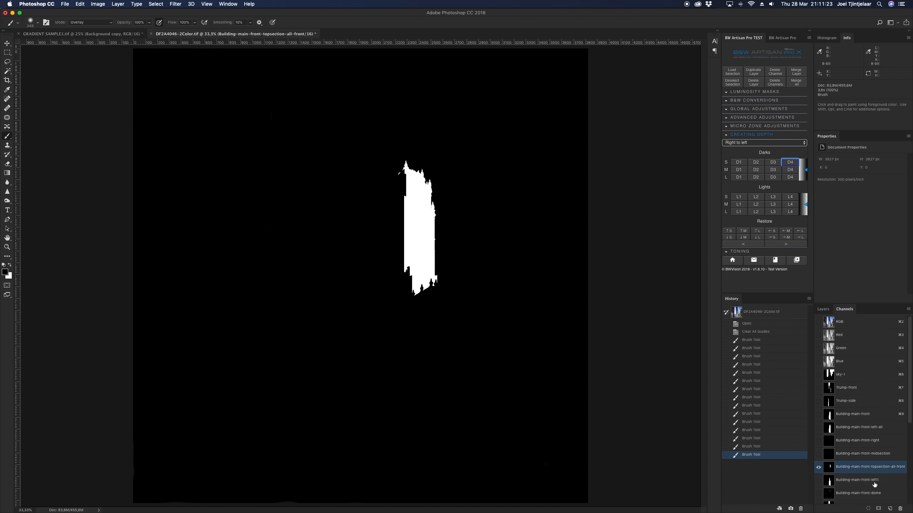
Examine the Trump-front and Trump-side top, bottom, left and right section channels one after another for stray marks
scroll(874, 485, "down", 5)
left_click(875, 402)
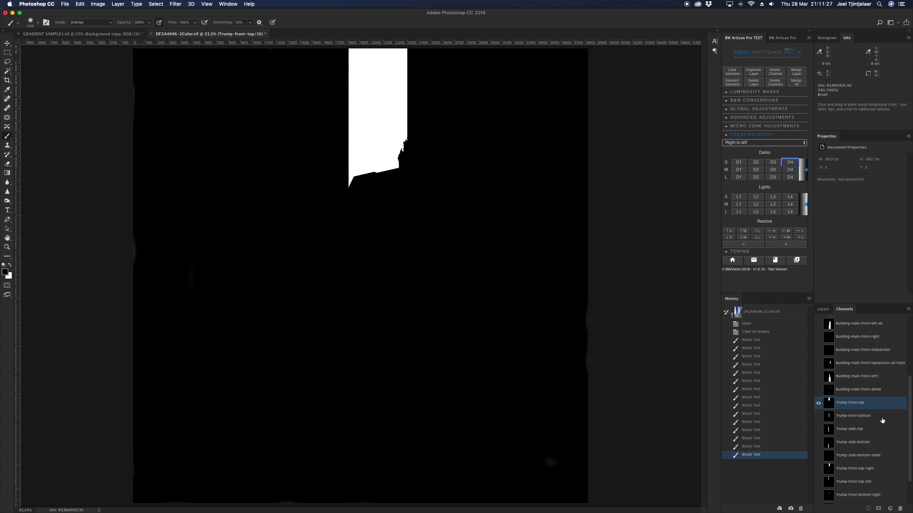
left_click(879, 418)
left_click(870, 430)
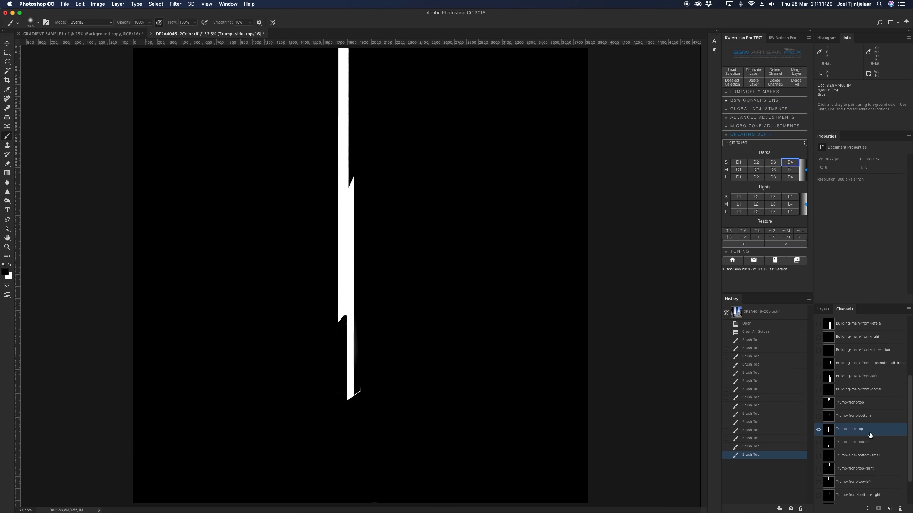
left_click(868, 443)
left_click(864, 455)
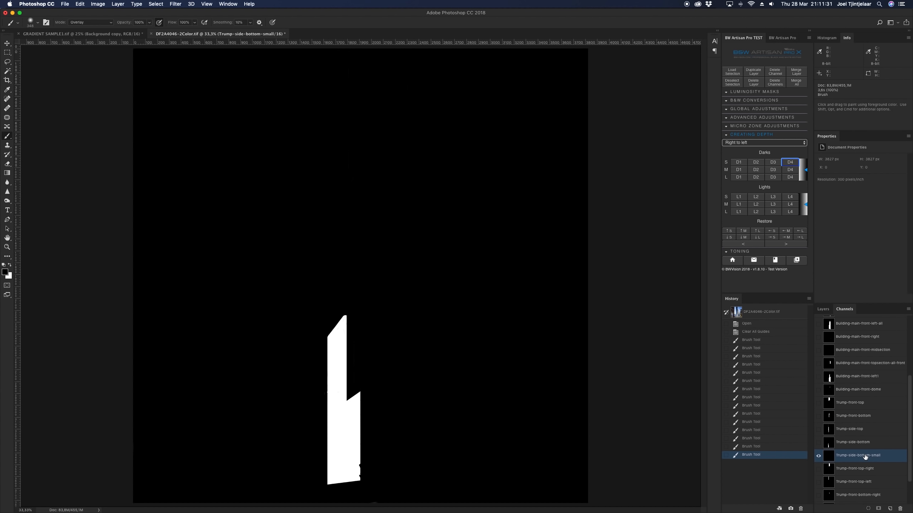
scroll(864, 455, "down", 3)
left_click(865, 454)
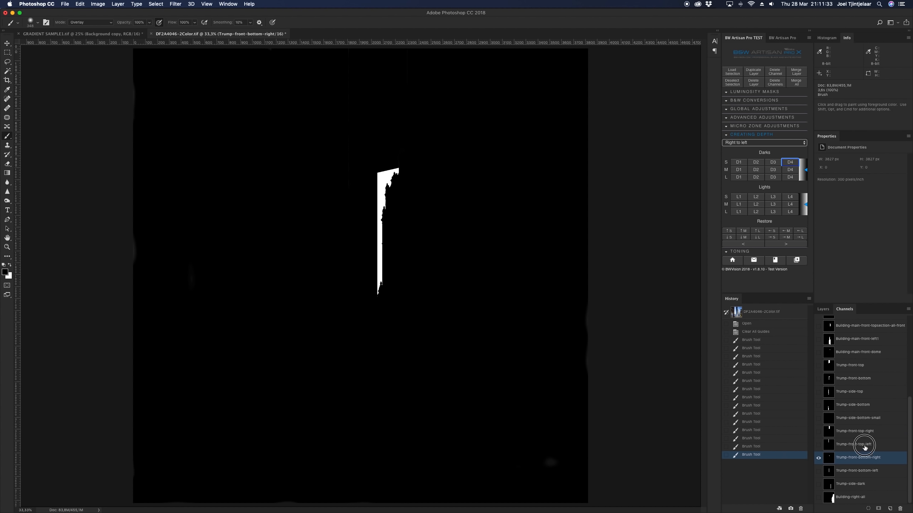
left_click(866, 445)
left_click(866, 434)
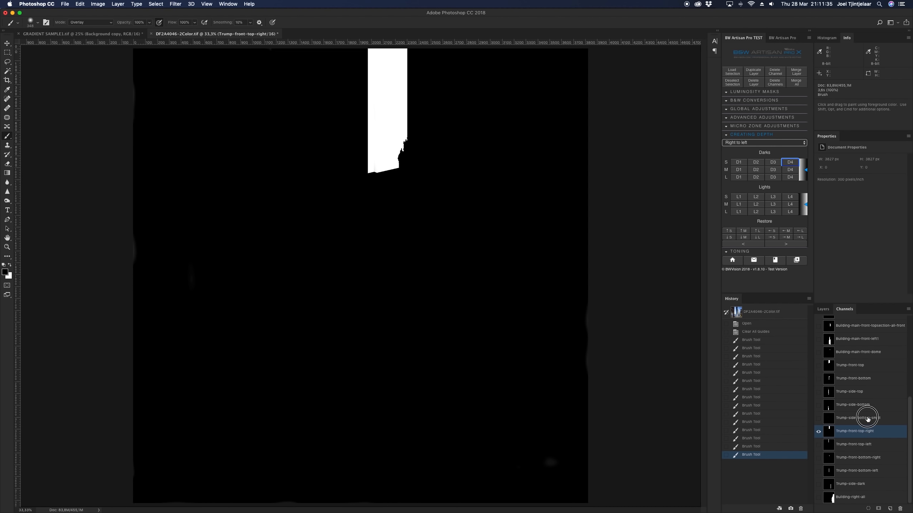
Paint out the faint lines and stray marks in the black background of the Trump-side-bottom-small channel
left_click(868, 418)
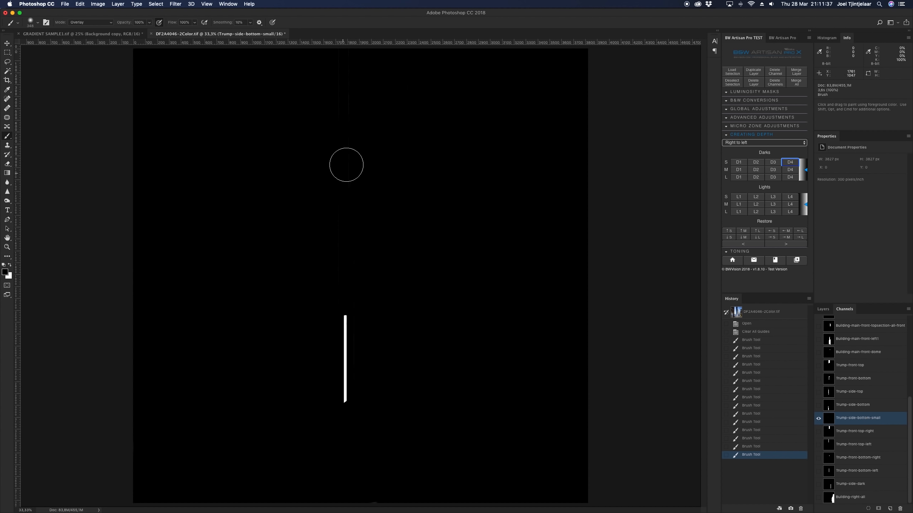
scroll(367, 175, "up", 1)
scroll(365, 171, "up", 10)
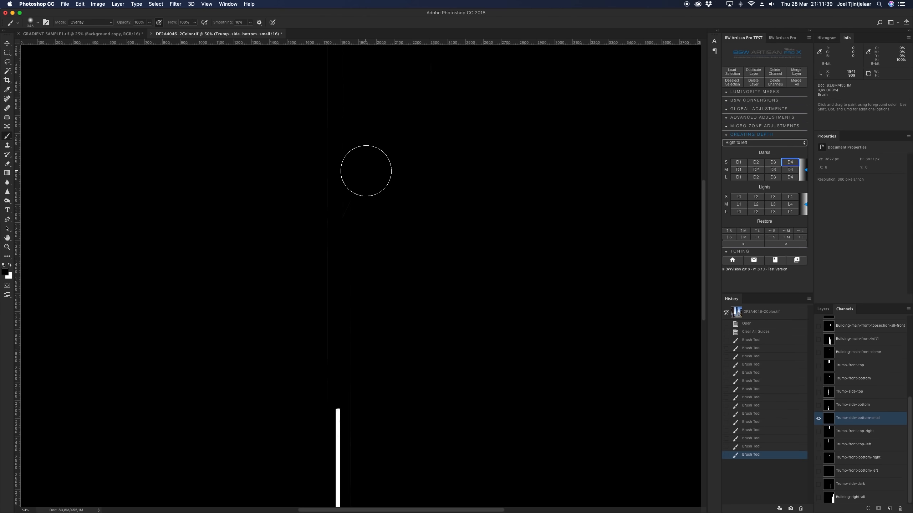
scroll(323, 109, "up", 1)
left_click_drag(324, 109, 341, 362)
mouse_move(494, 129)
left_mouse_down()
mouse_move(414, 96)
mouse_move(441, 131)
left_mouse_up()
scroll(441, 131, "up", 5)
left_click_drag(349, 206, 322, 124)
key("super+0")
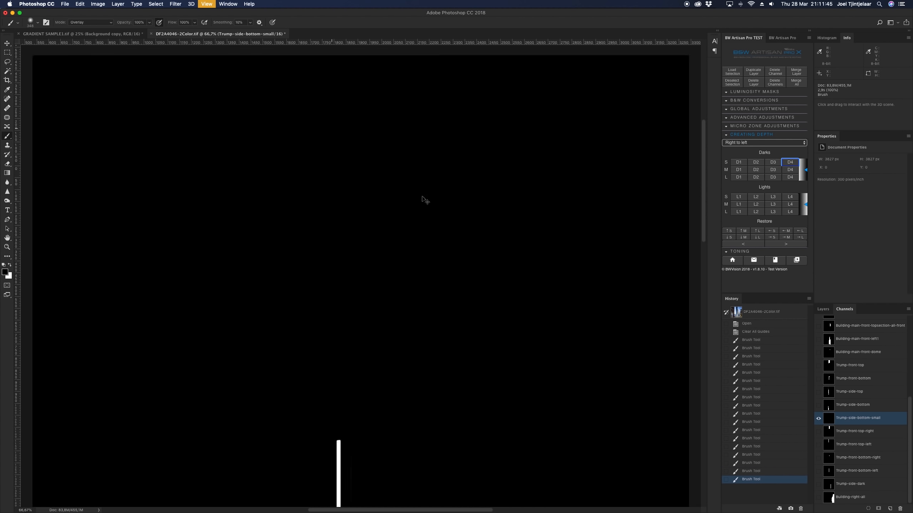
left_click_drag(317, 293, 371, 300)
left_click(158, 420)
left_click(570, 364)
Paint out the grey spot and edge smudges in the black background of the Trump-front-top-right channel
left_click(875, 432)
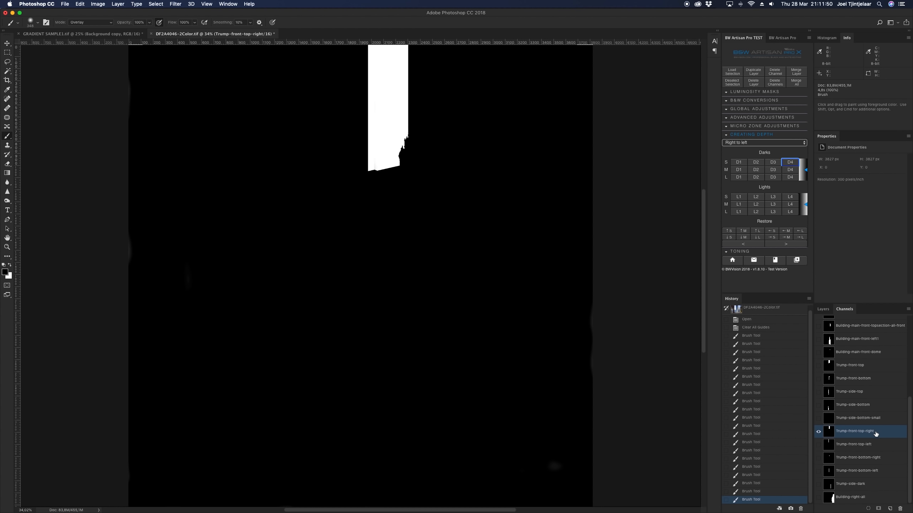
left_click_drag(565, 485, 532, 464)
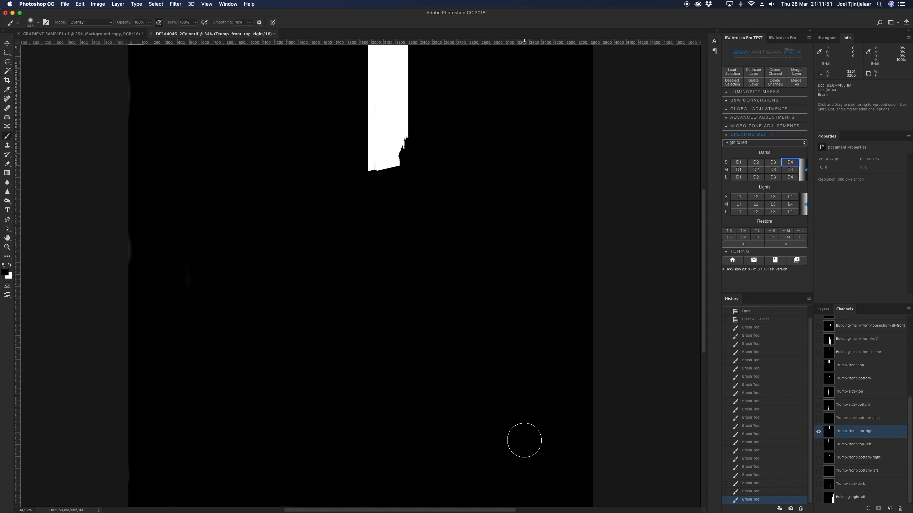
left_click_drag(136, 289, 131, 91)
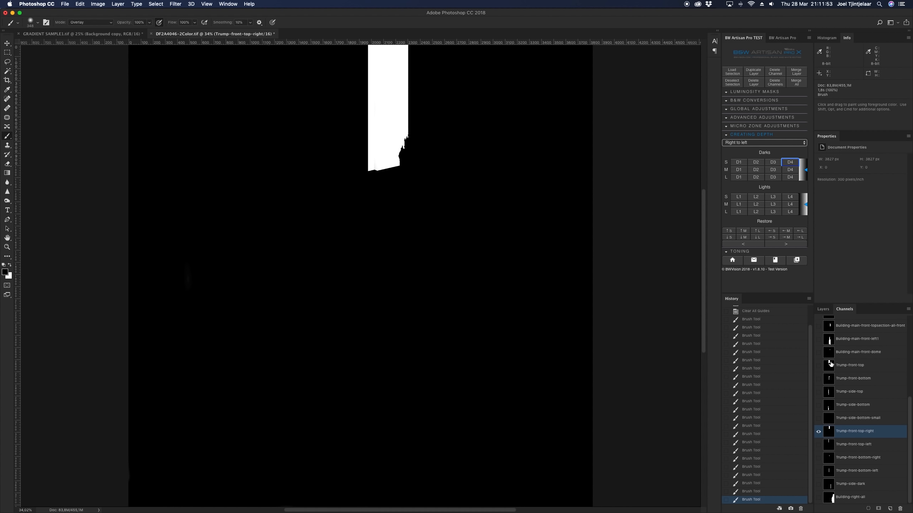
Show the photo's RGB composite and switch to the GRADIENT SAMPLE1.tif document
scroll(856, 341, "up", 5)
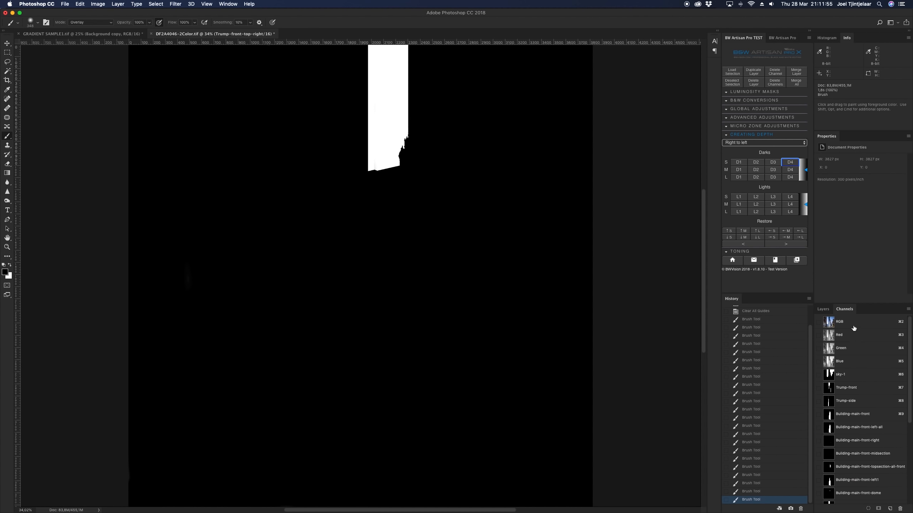
left_click(854, 327)
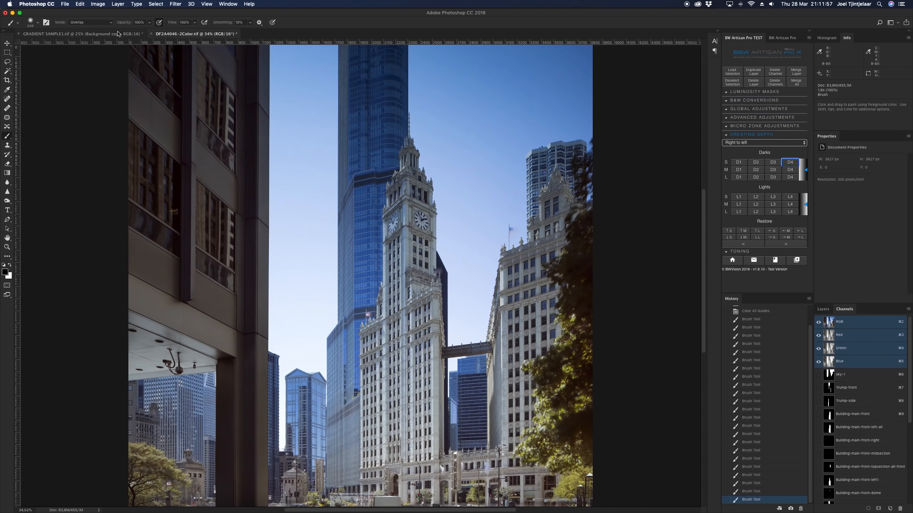
left_click(118, 34)
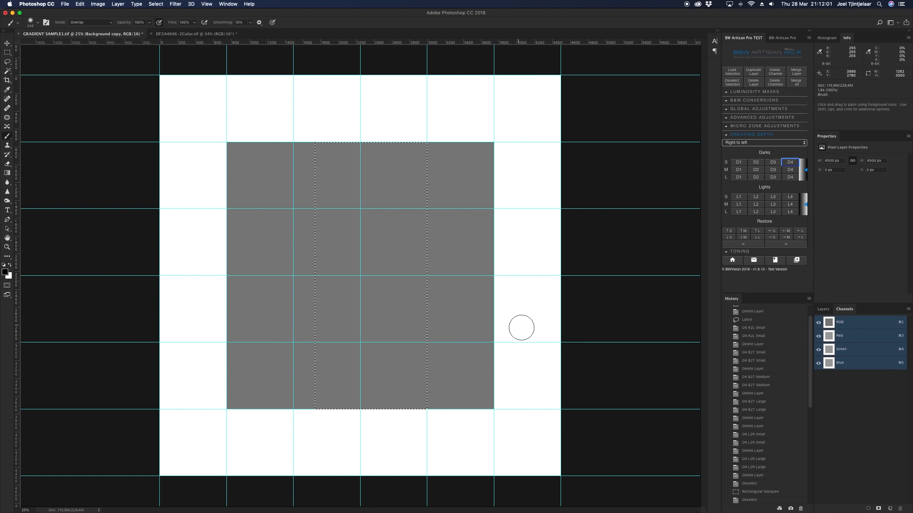
Add a tiny freehand Lasso spot in the white border beside the grey square's lower-right corner to the selection
left_click(10, 62)
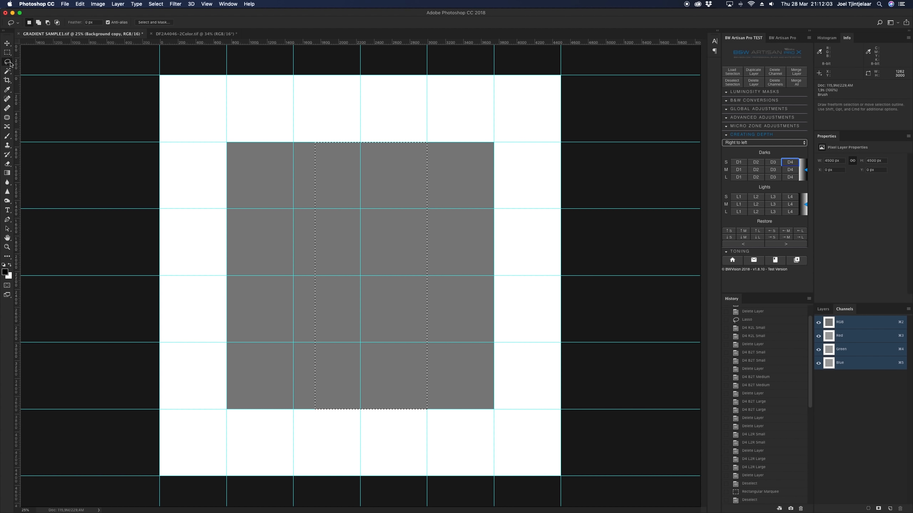
left_click(41, 24)
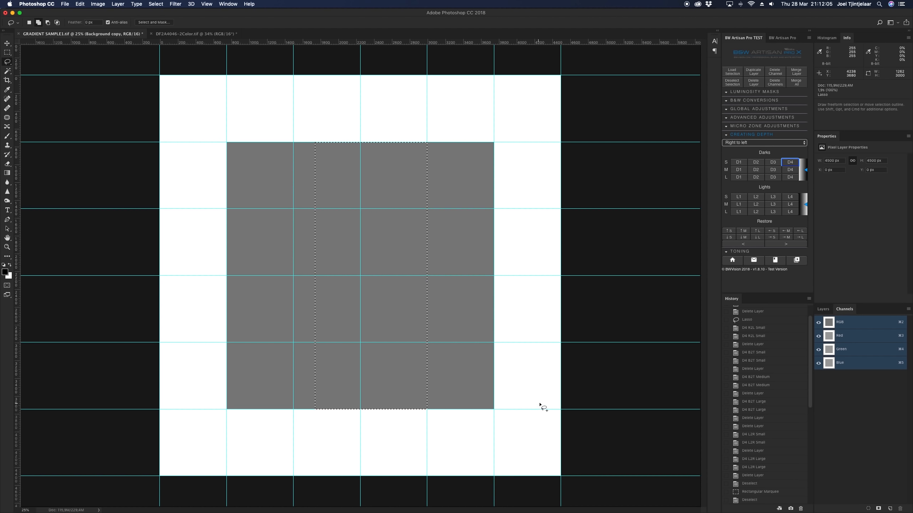
left_click(555, 400)
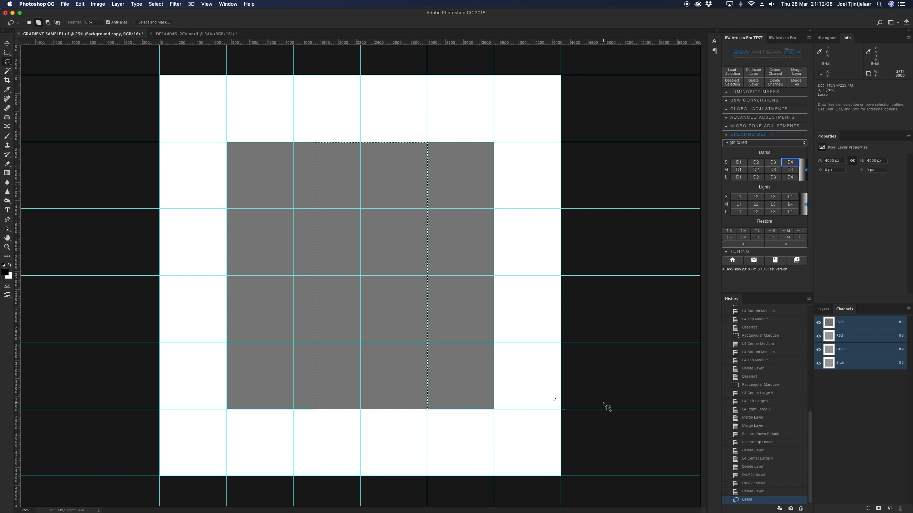
Apply the small D4 right-to-left dark gradient twice to the selection, and hide both gradient layers with Background copy active
left_click(824, 311)
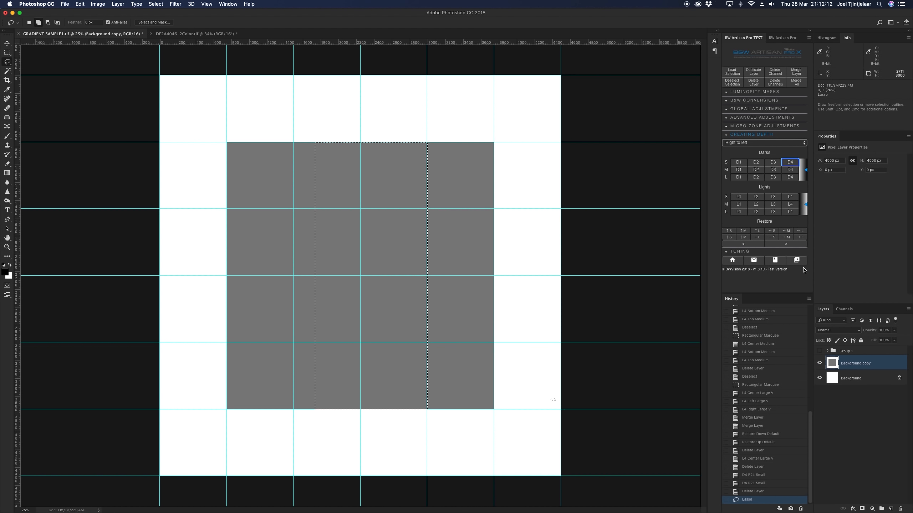
left_click(790, 162)
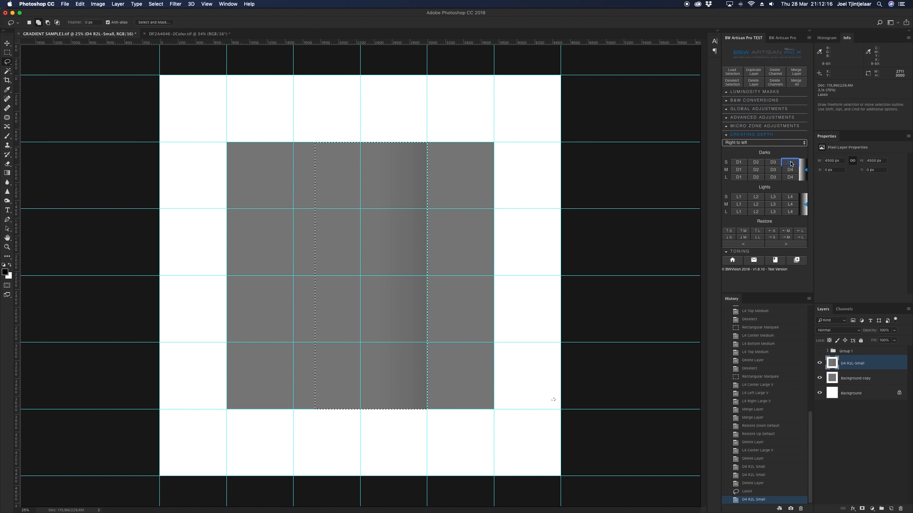
left_click(789, 163)
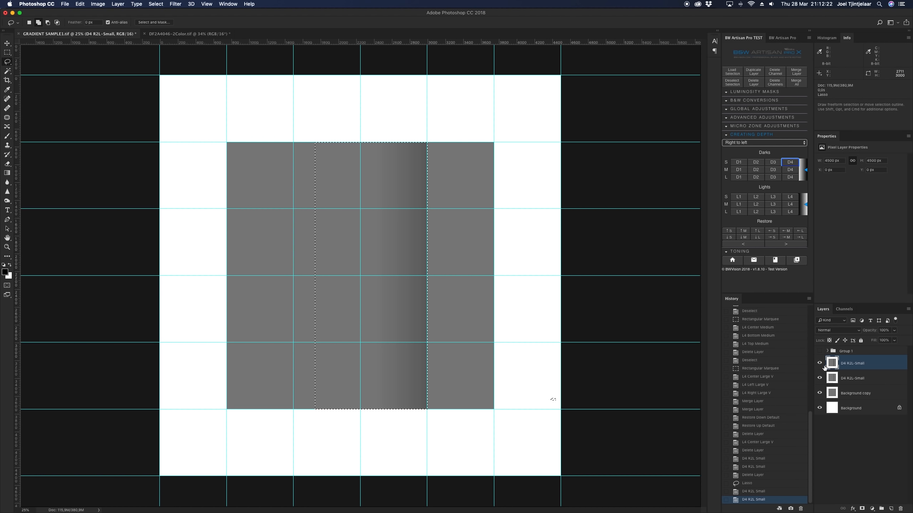
left_click(832, 392)
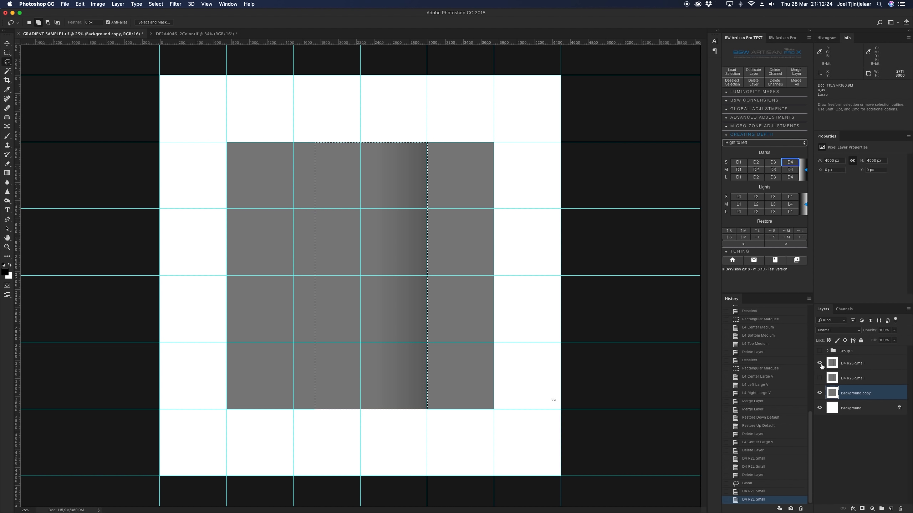
left_click(820, 364)
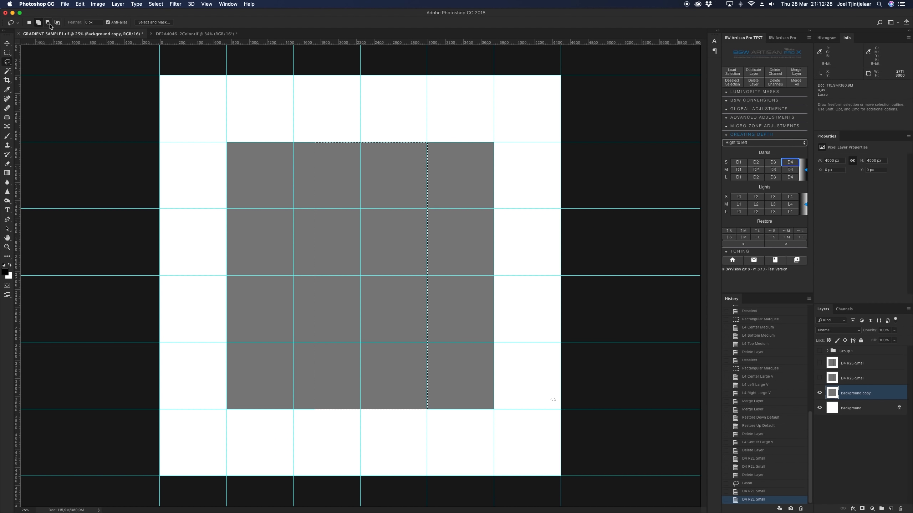
Lasso around the stray spot in the white border and paint it out of the selection in Quick Mask with a Normal-mode Brush
left_click_drag(547, 393, 544, 419)
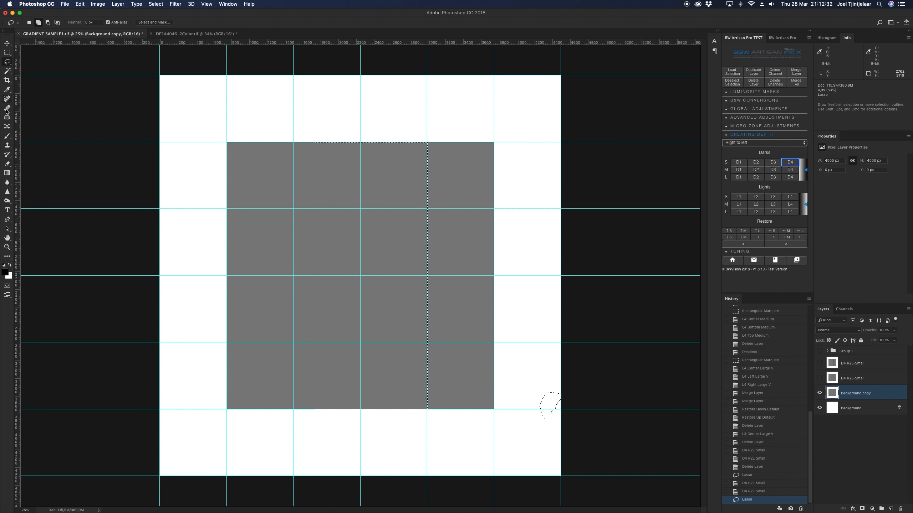
left_click(7, 286)
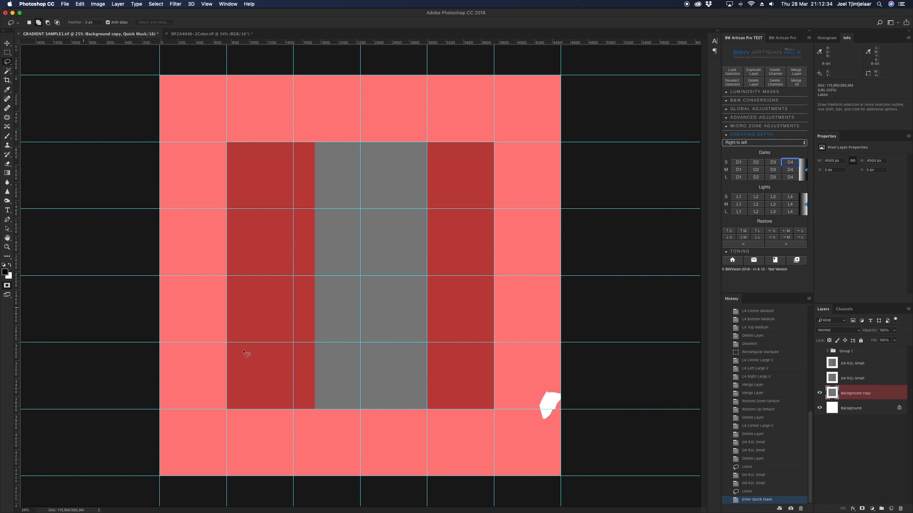
left_click(7, 136)
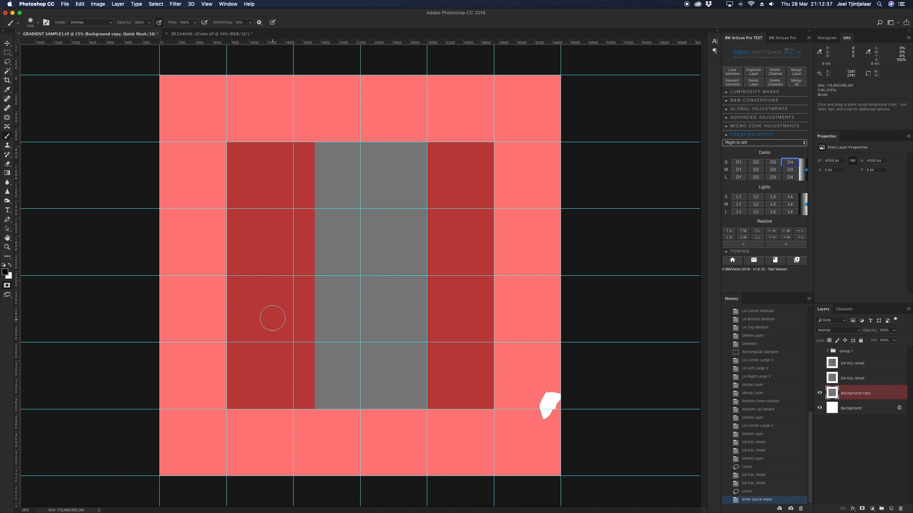
left_click(87, 23)
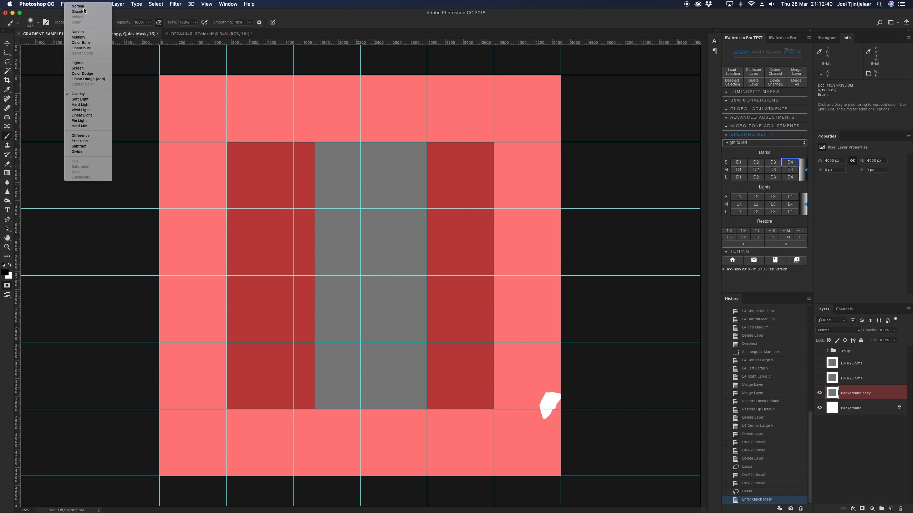
left_click(84, 7)
mouse_move(542, 397)
left_mouse_down()
mouse_move(564, 403)
mouse_move(537, 420)
mouse_move(566, 409)
left_mouse_up()
left_click(7, 286)
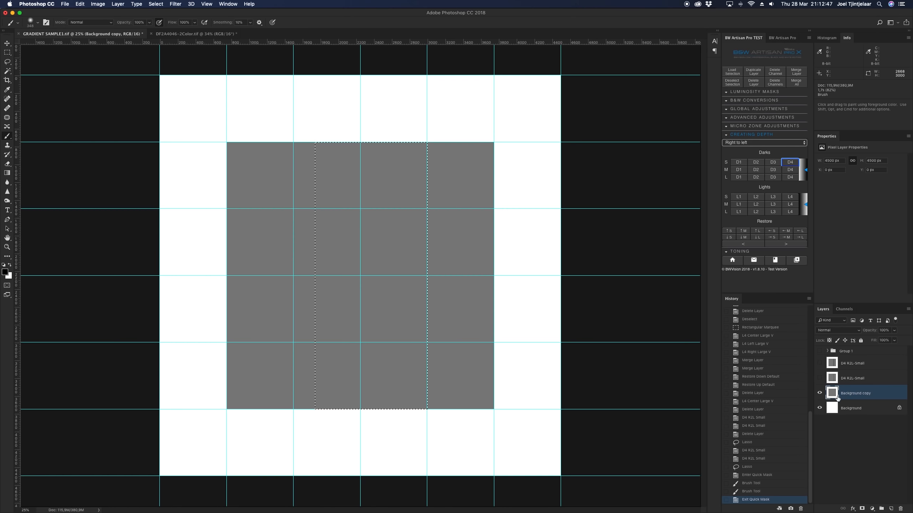
Apply the small D4 right-to-left dark gradient twice to the cleaned selection and toggle the uppermost earlier gradient layer for comparison
left_click(790, 163)
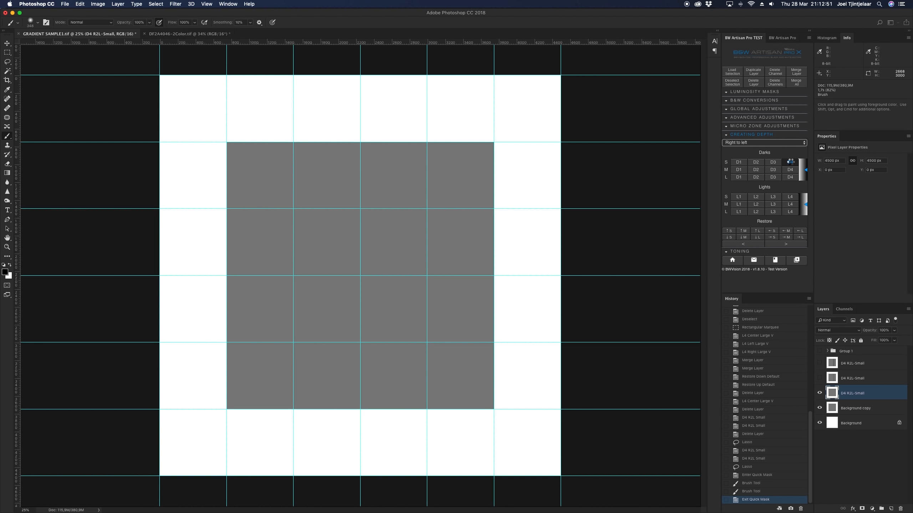
left_click(790, 163)
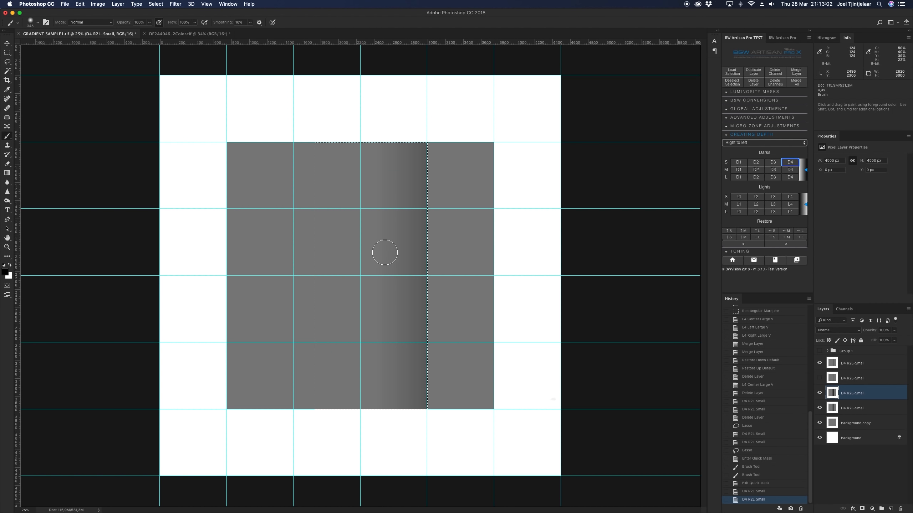
left_click(819, 363)
Switch to the DF2A4046-2Color.tif document and display its Trump-front-bottom-left channel
left_click(220, 35)
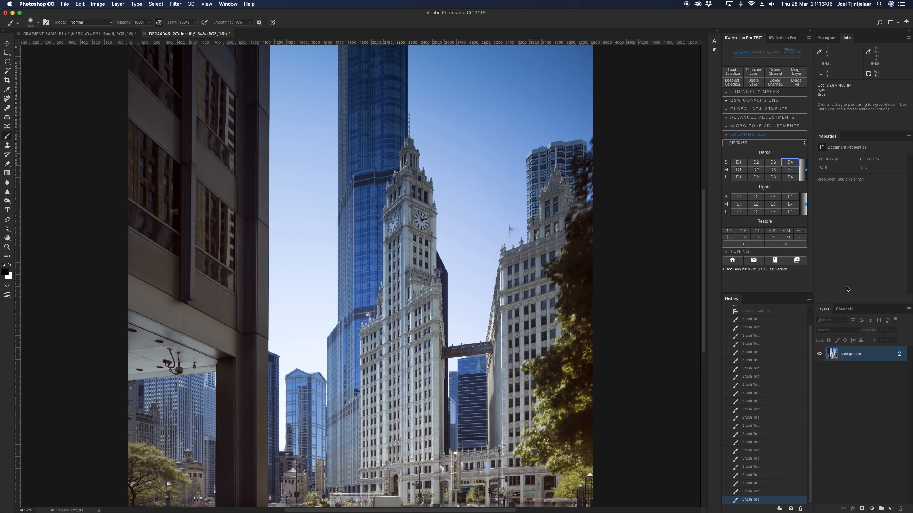
left_click(844, 309)
scroll(876, 414, "down", 4)
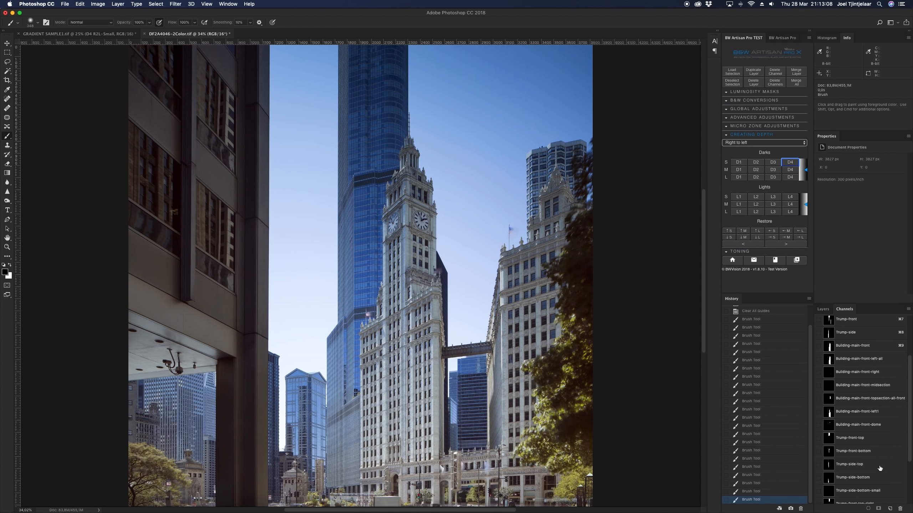
left_click(879, 466)
scroll(879, 467, "down", 3)
left_click(876, 470)
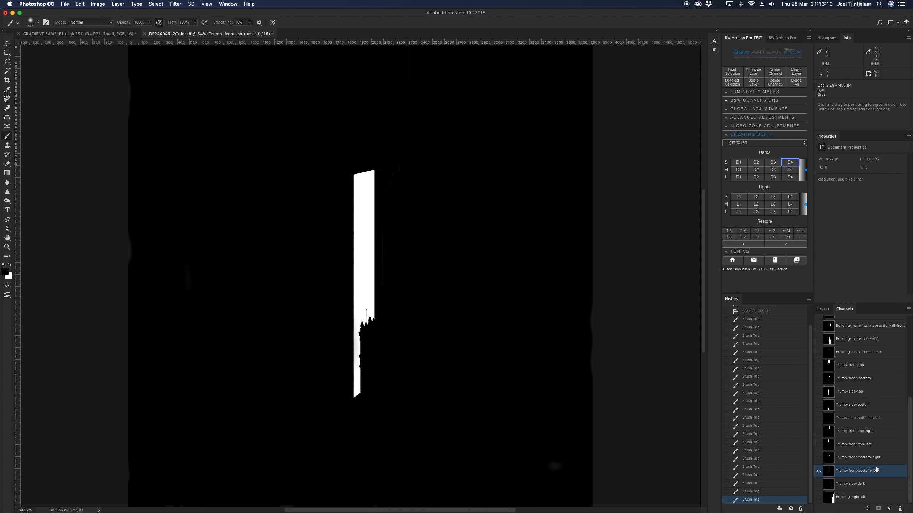
Paint out the grey smudges in the black background and along the edges of the channel, and select the Trump-side-dark channel
mouse_move(602, 384)
left_mouse_down()
mouse_move(609, 361)
mouse_move(581, 303)
left_mouse_up()
left_click_drag(573, 455, 540, 465)
left_click_drag(410, 401, 333, 415)
mouse_move(131, 81)
left_mouse_down()
mouse_move(126, 251)
mouse_move(180, 259)
left_mouse_up()
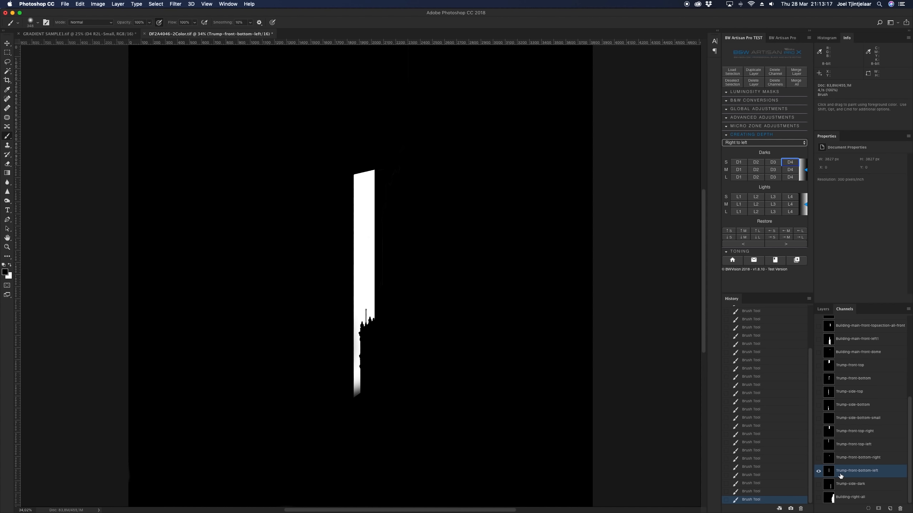
left_click(846, 484)
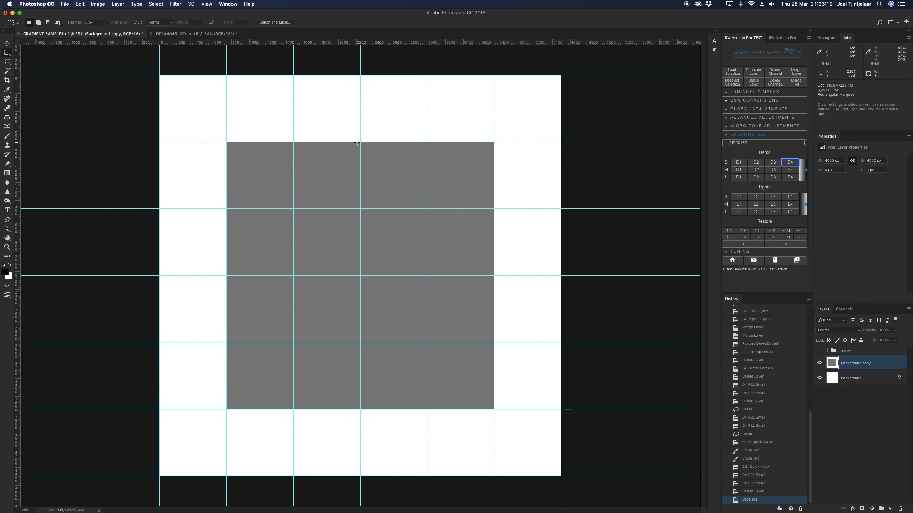
In GRADIENT SAMPLE1.tif, marquee-select a vertical strip about 9 px wide and 3000 px tall just beside the grey square's central guide
left_click_drag(357, 142, 356, 410)
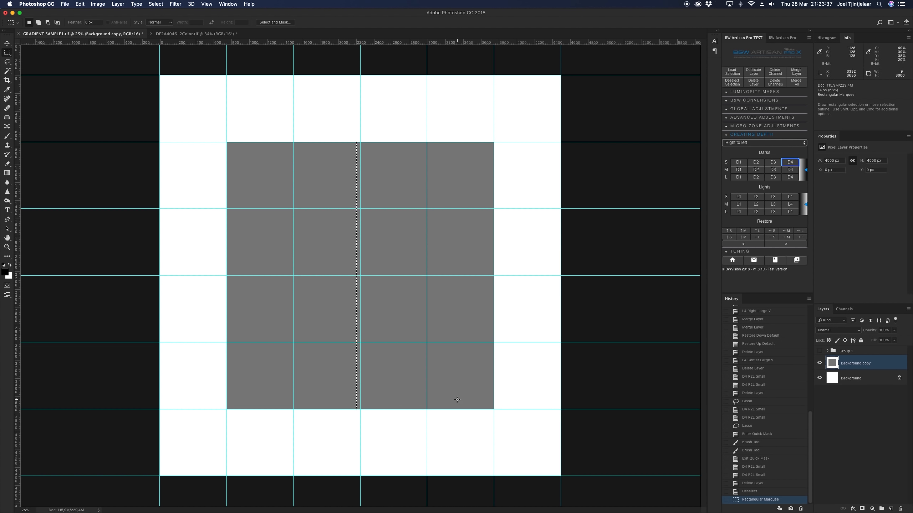
key("super+plus")
key("super+plus")
key("super+plus")
key("super+plus")
key("super+plus")
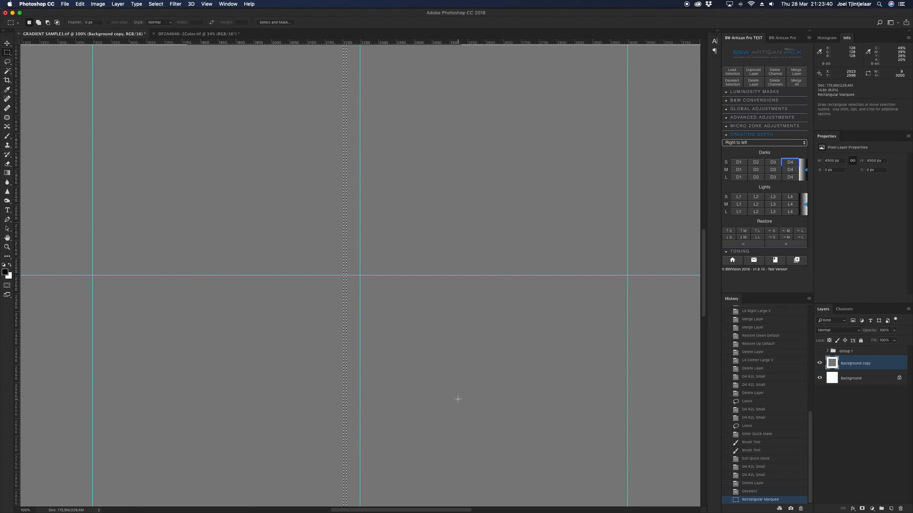
key("super+plus")
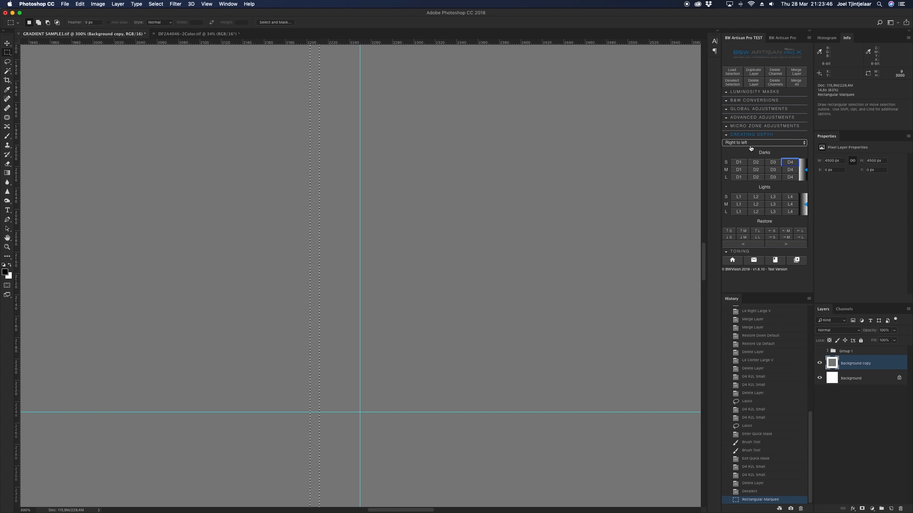
Apply the small D4 right-to-left dark gradient twice to the narrow strip and deselect it
left_click(789, 165)
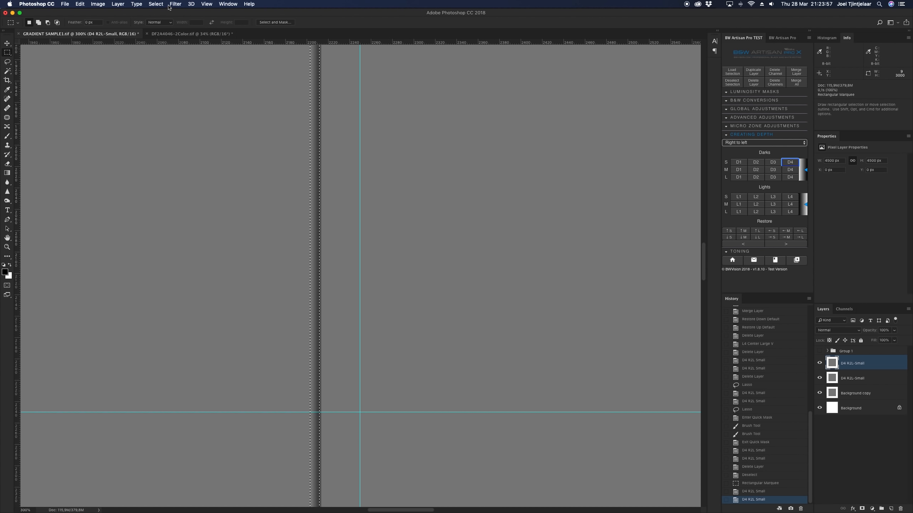
left_click(157, 4)
left_click(159, 18)
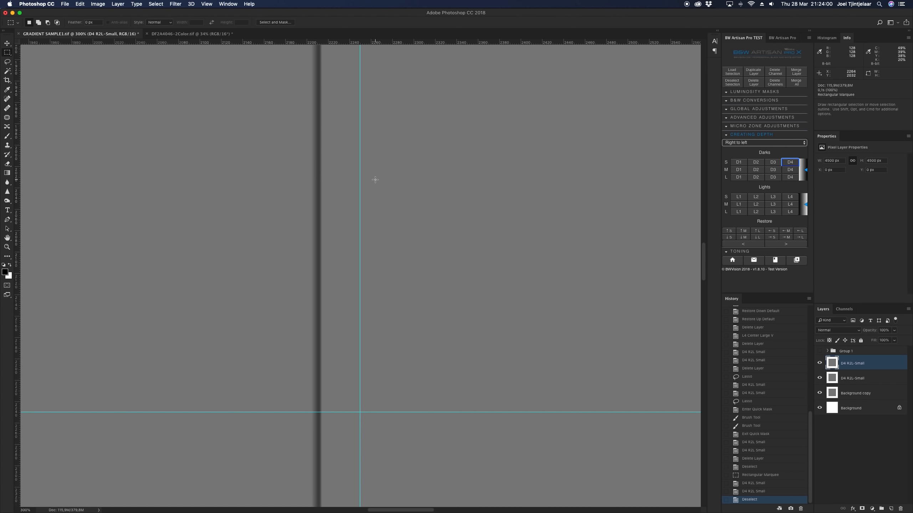
Restore the strip selection briefly and clear it again to examine the dark gradient within the whole image
left_click(159, 4)
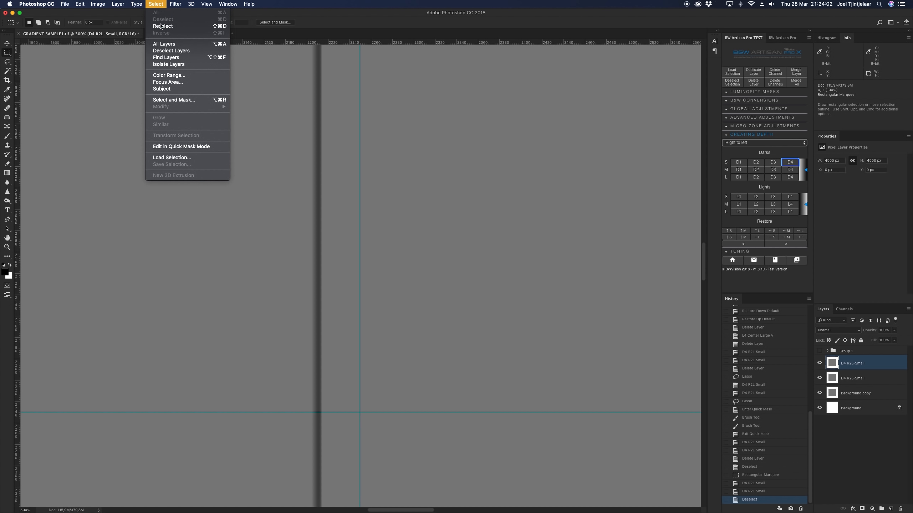
left_click(161, 25)
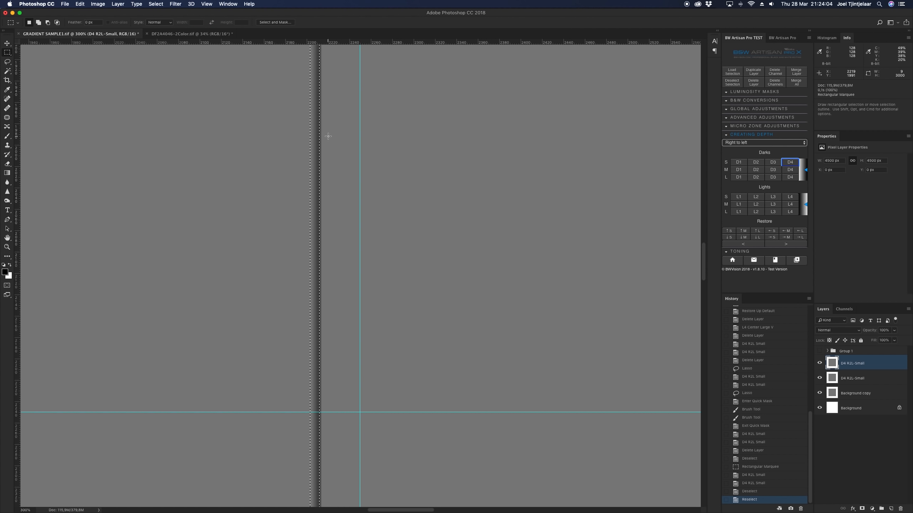
key("super+0")
key("super+d")
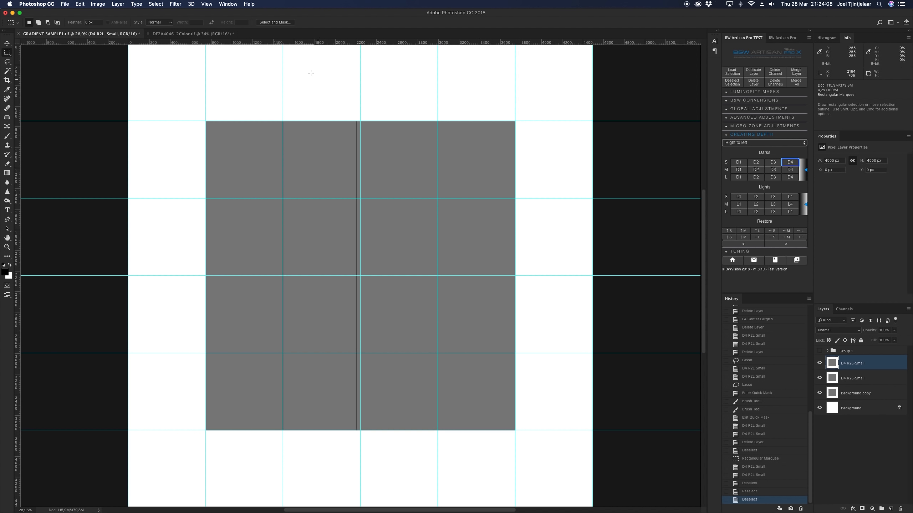
Reselect the narrow strip within the grey square
left_click(158, 4)
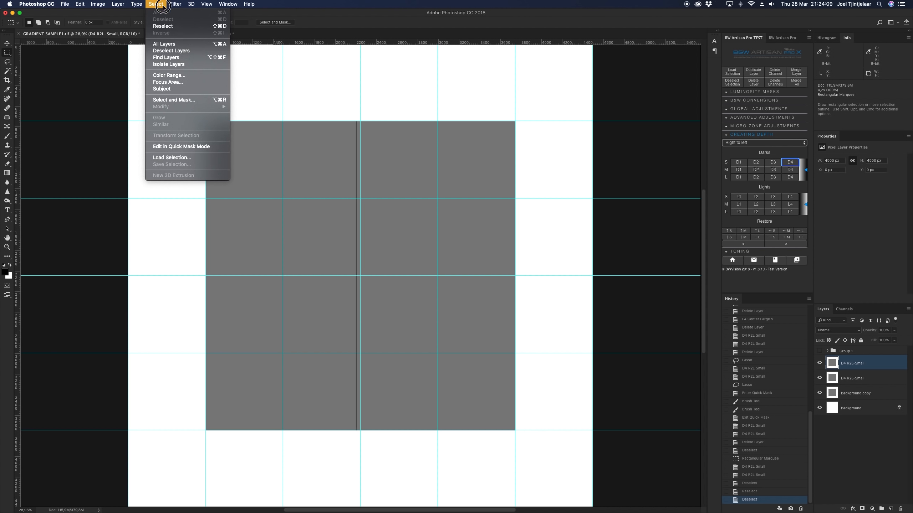
left_click(164, 25)
key("super+equal")
key("super+equal")
key("super+equal")
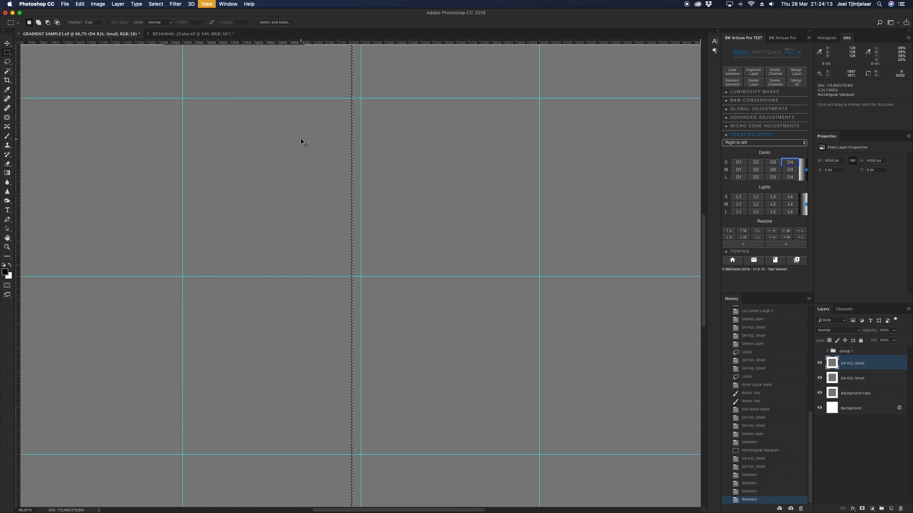
key("super+equal")
key("super+equal")
key("super+equal")
key("super+equal")
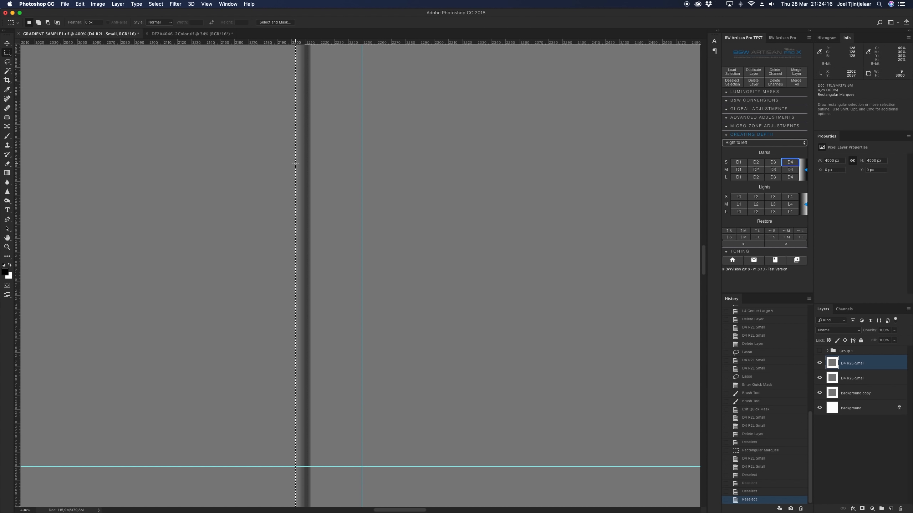
Apply the small L3 left-to-right light gradient twice to the strip and remove the selection
left_click(741, 142)
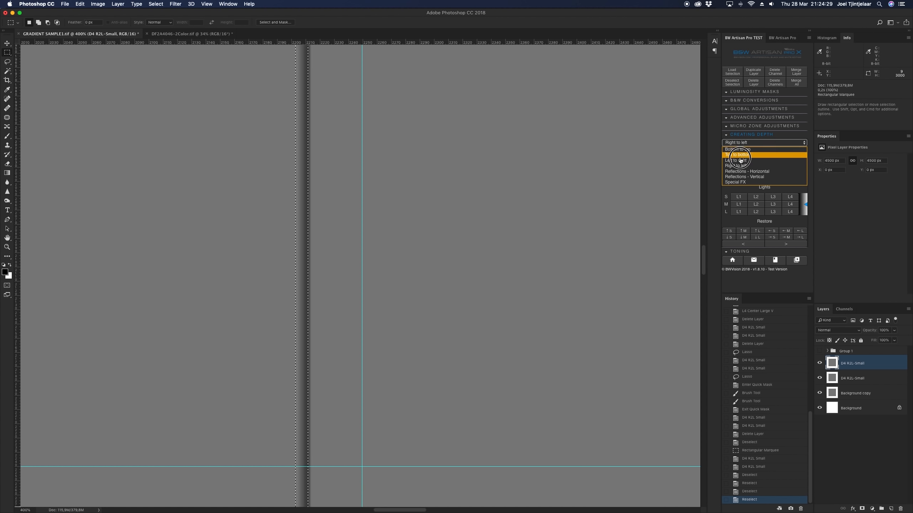
left_click(741, 160)
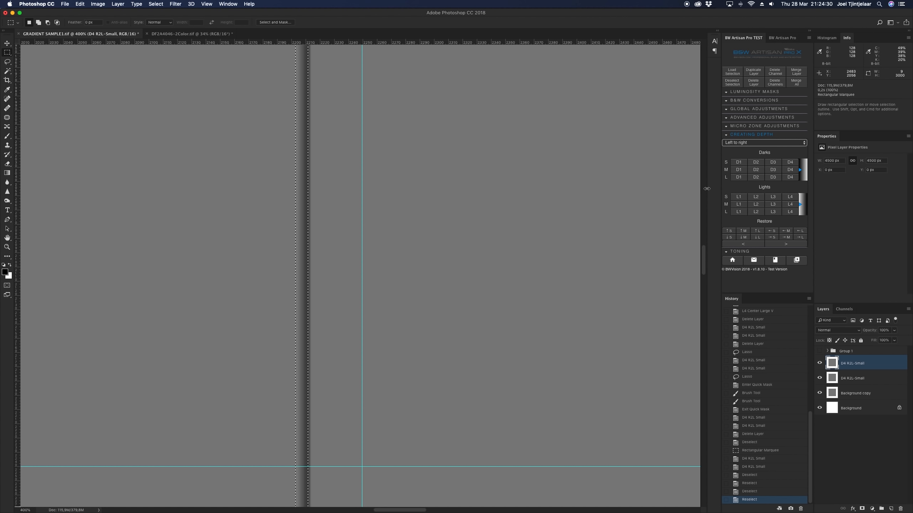
left_click(776, 199)
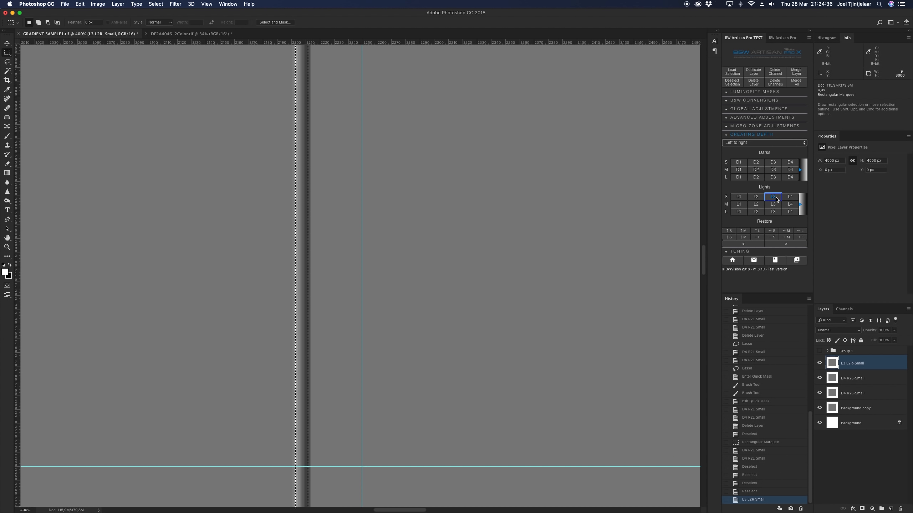
left_click(776, 199)
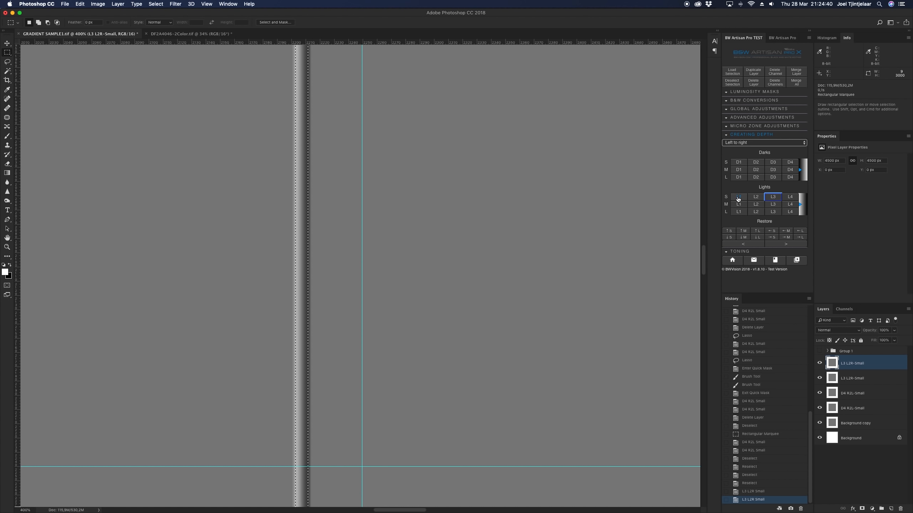
left_click(156, 4)
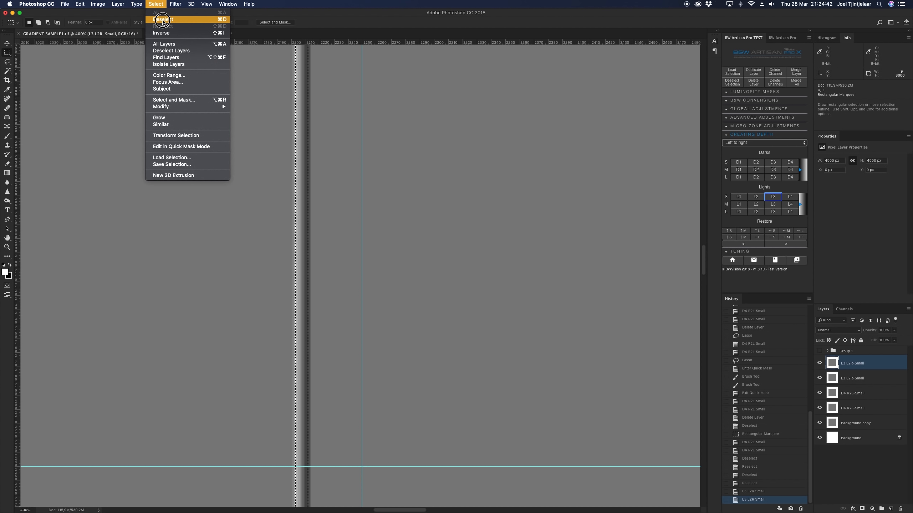
left_click(162, 20)
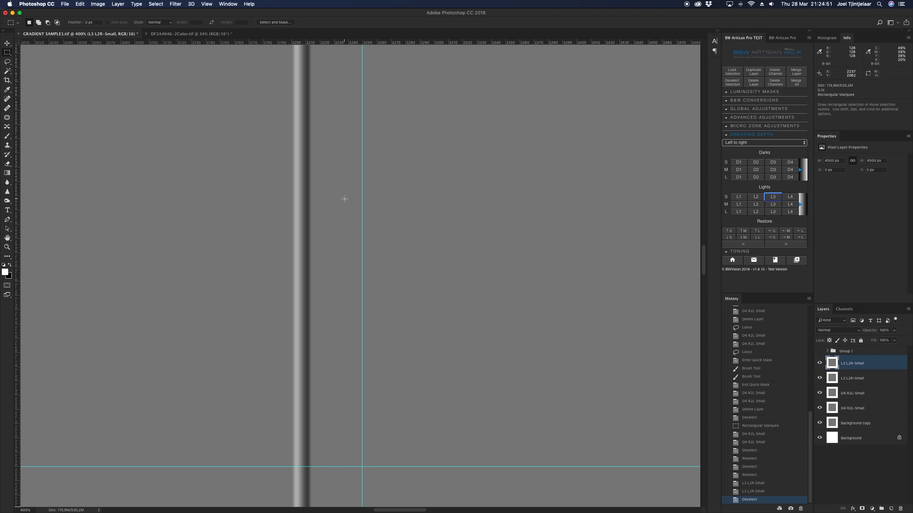
Delete the two L3 L2R-Small and two D4 R2L-Small gradient layers
key("super+0")
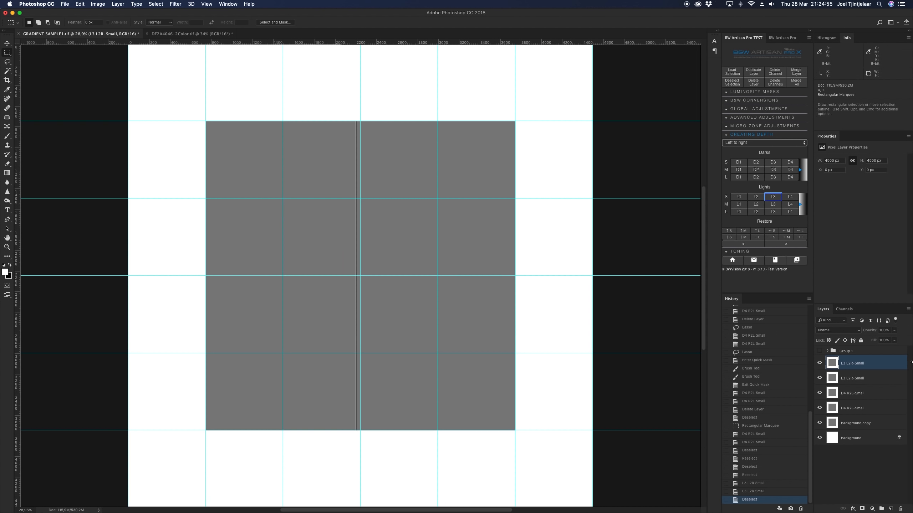
left_click(873, 407, "shift")
left_click(755, 82)
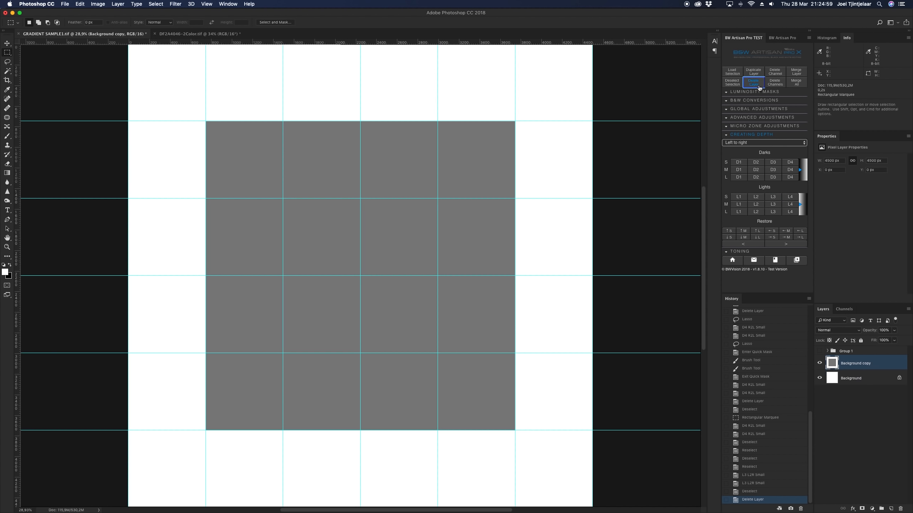
Reselect the narrow strip and add a tiny Lasso spot in the white border beside the grey square's lower-right area
left_click(155, 4)
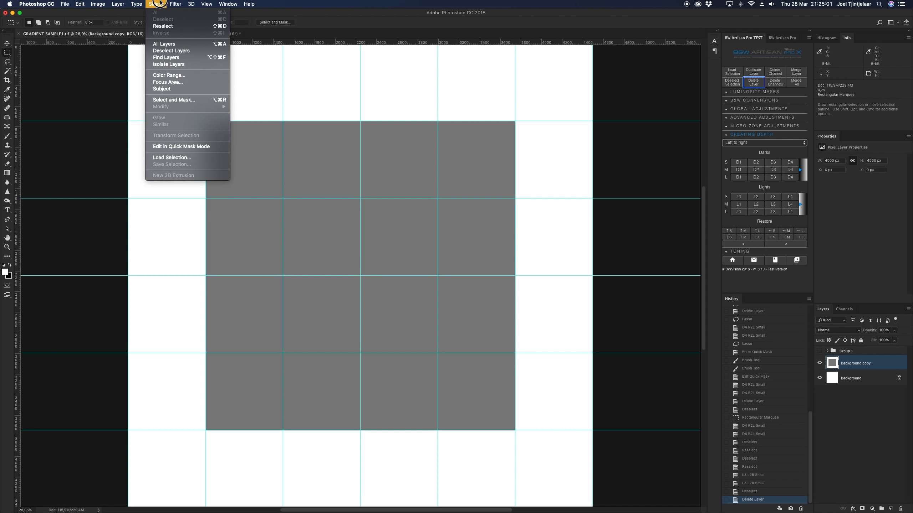
left_click(166, 24)
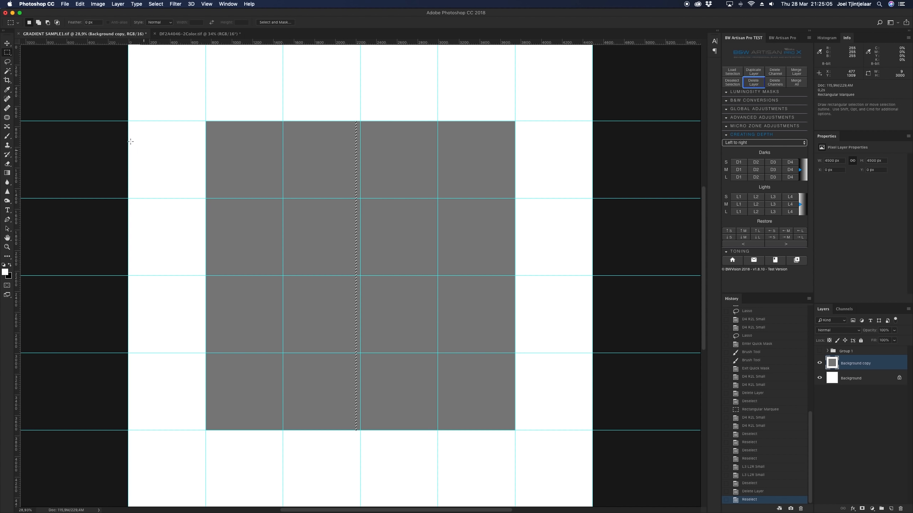
key("l")
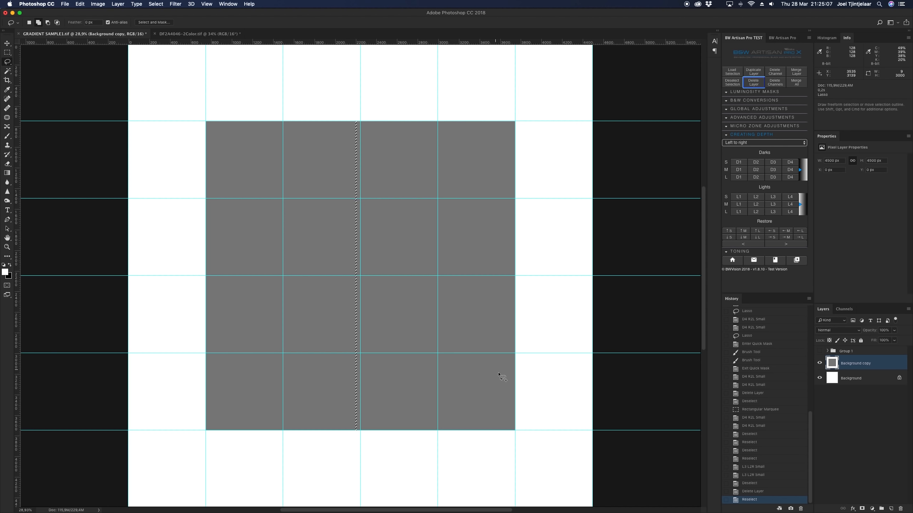
left_click_drag(531, 391, 529, 393)
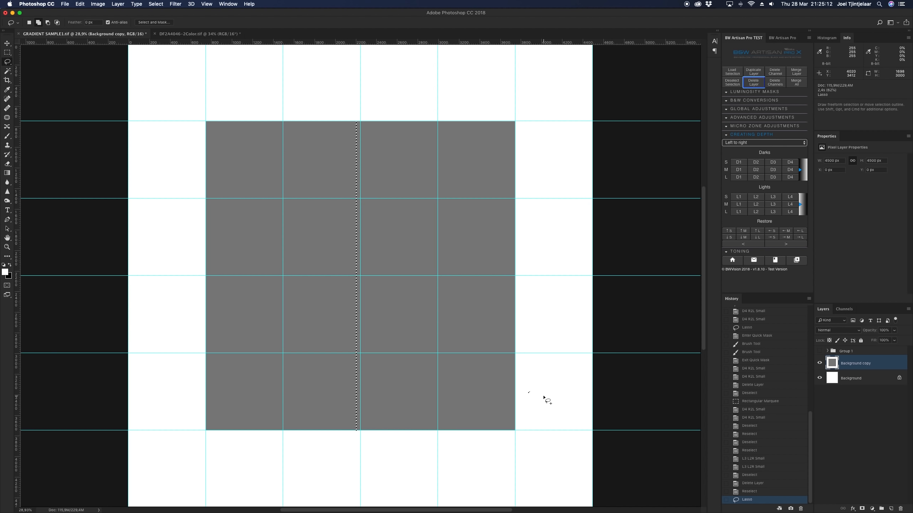
Apply the small right-to-left D4 dark gradient twice to the narrow strip that still includes the tiny stray spot
key("super+equal")
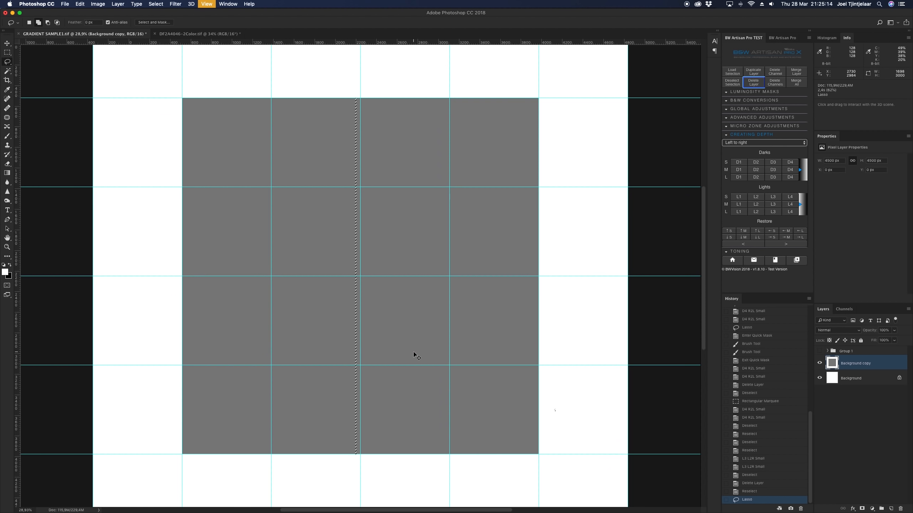
key("super+equal")
key("super+equal")
key("super+equal")
key("super+equal")
key("super+equal")
key("super+equal")
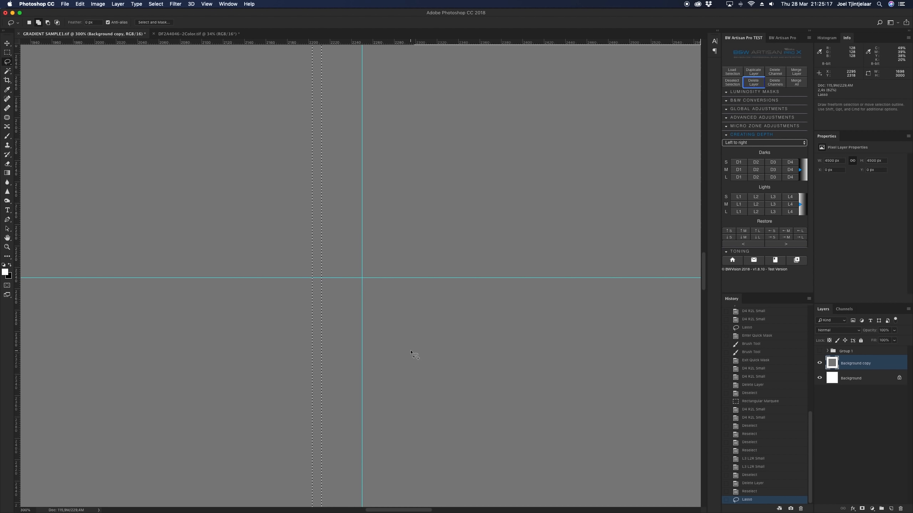
left_click(771, 143)
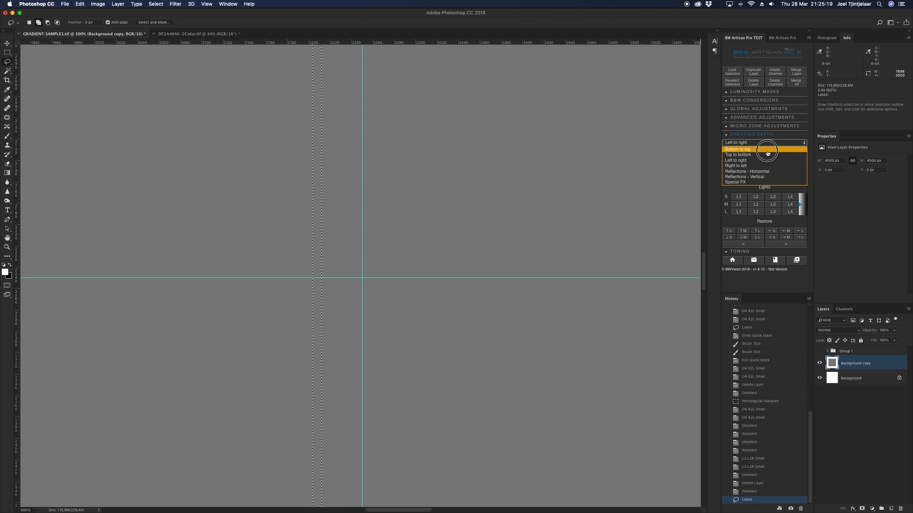
left_click(759, 166)
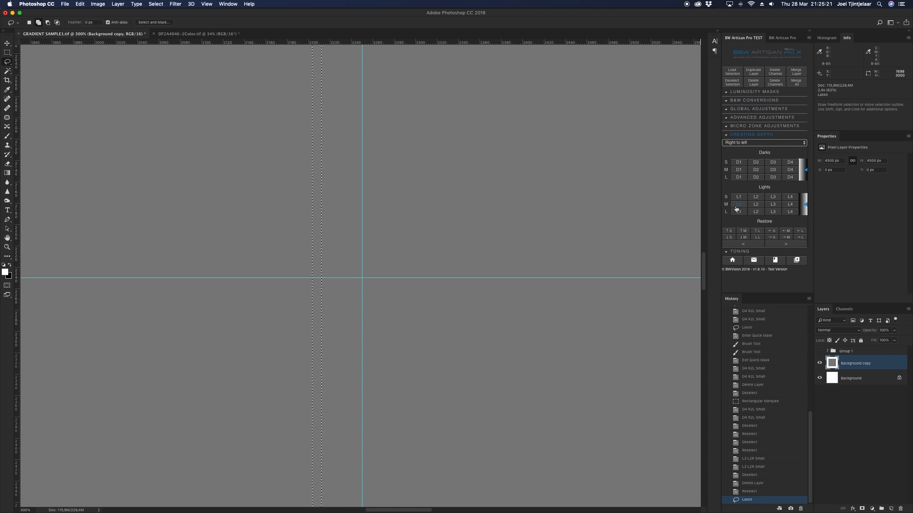
left_click(790, 162)
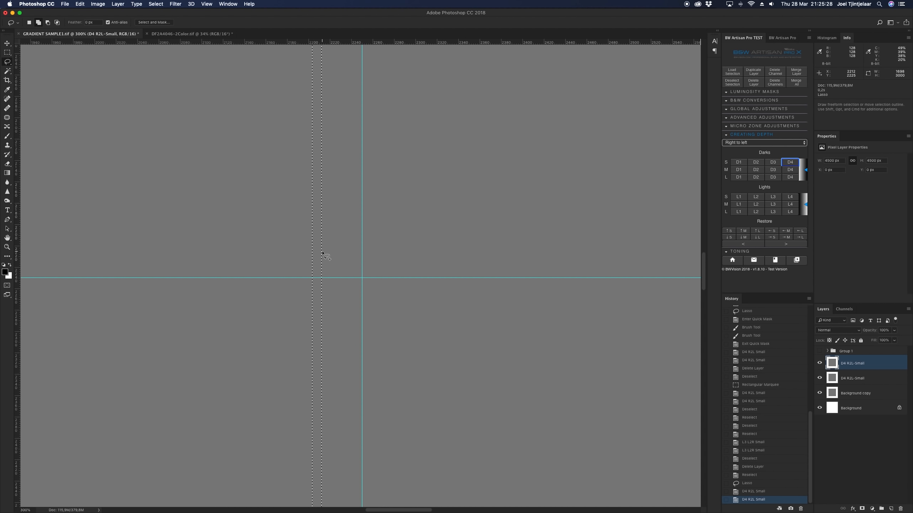
Apply the large right-to-left D4 dark gradient four times to the narrow strip with the stray spot
key("super+0")
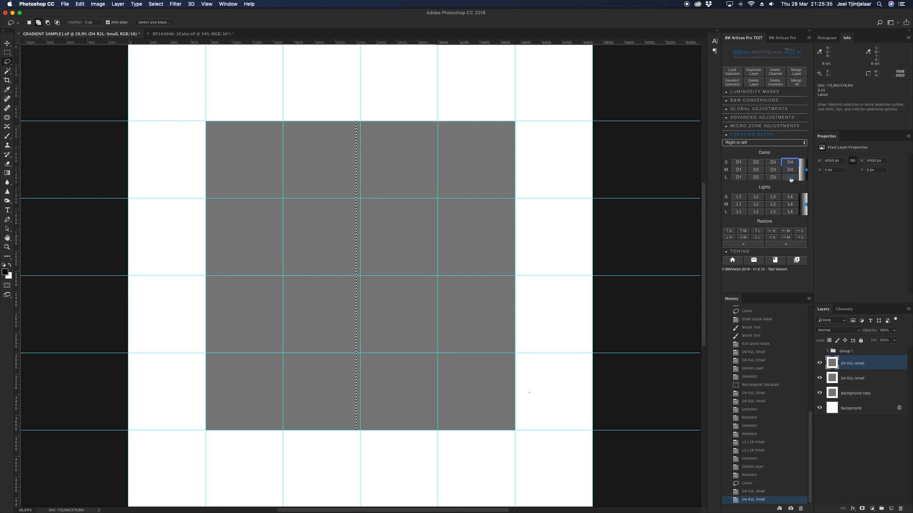
key("super+equal")
key("super+equal")
key("super+equal")
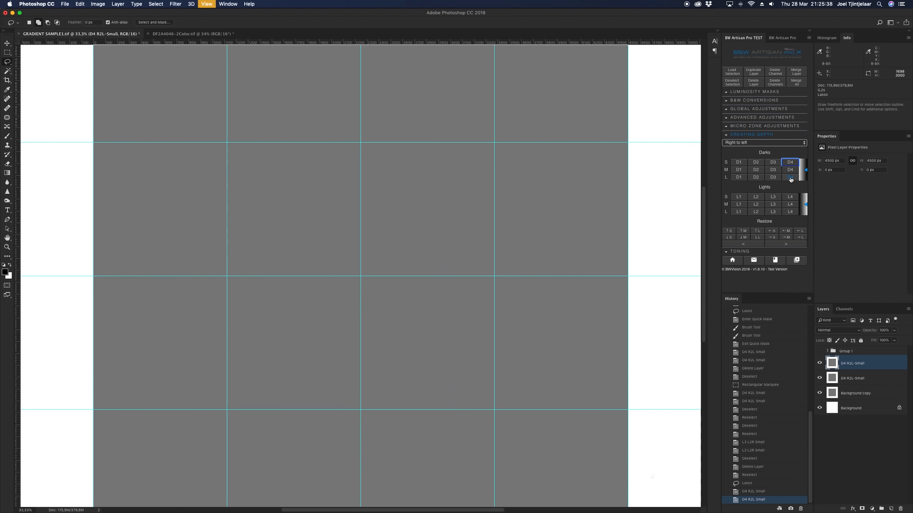
key("super+equal")
key("super+equal")
key("super+equal")
left_click(790, 178)
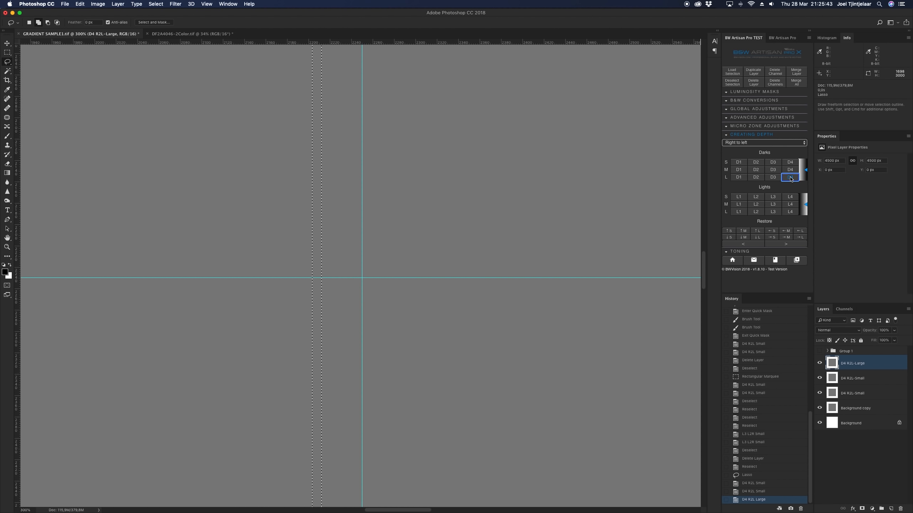
left_click(789, 177)
left_click(790, 177)
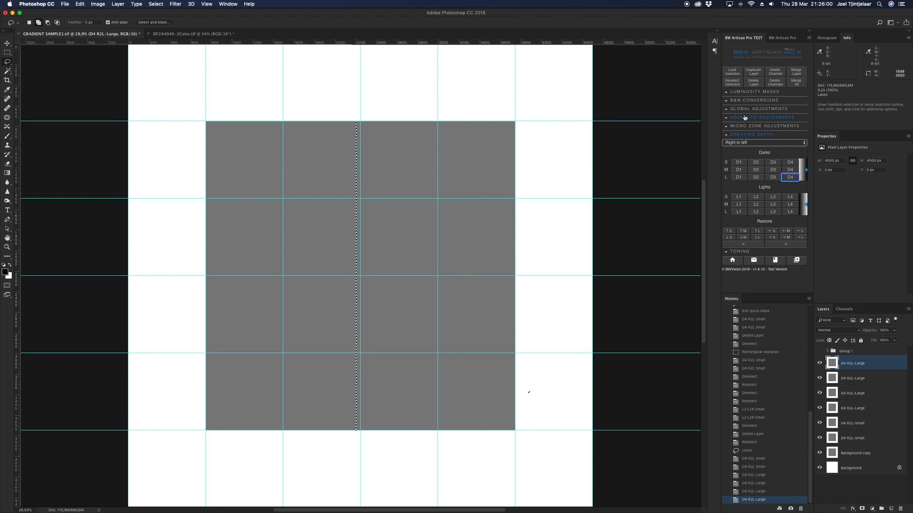
Delete the four D4 R2L-Large and two D4 R2L-Small gradient layers and remove the selection
left_click(754, 83)
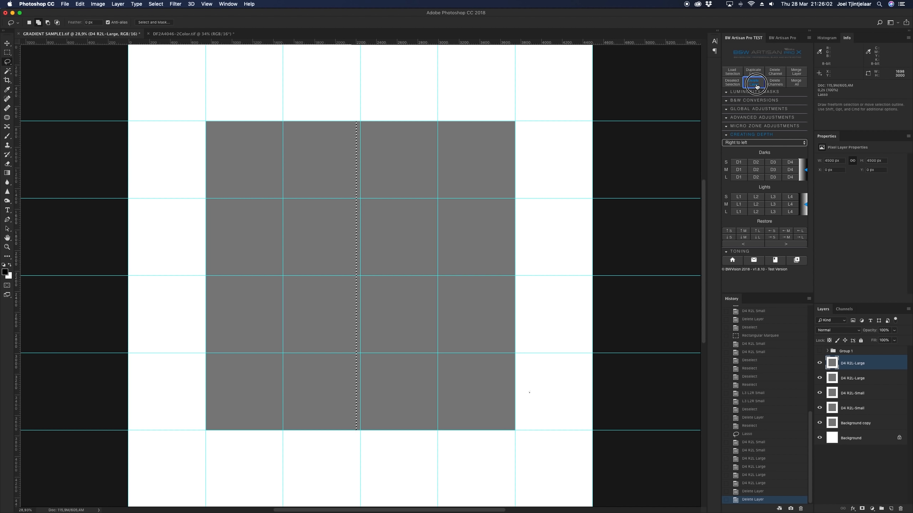
left_click(756, 86)
left_click(756, 85)
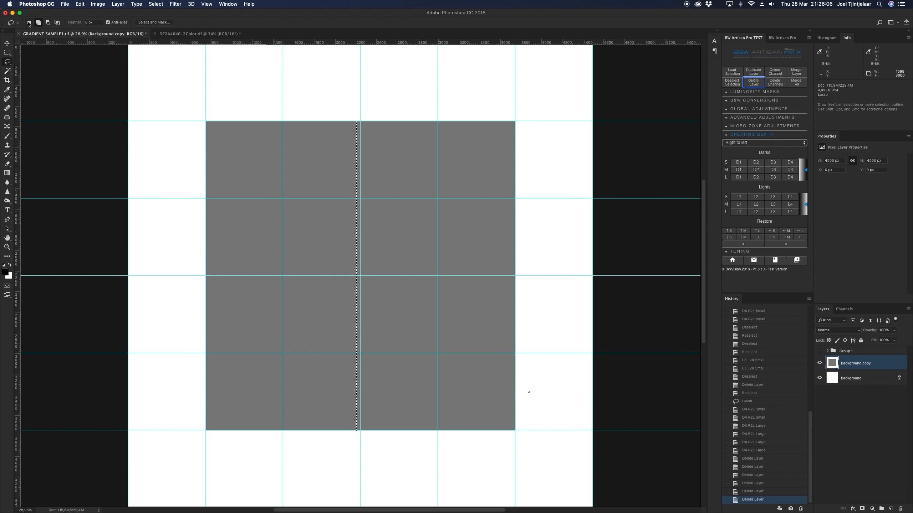
left_click(7, 53)
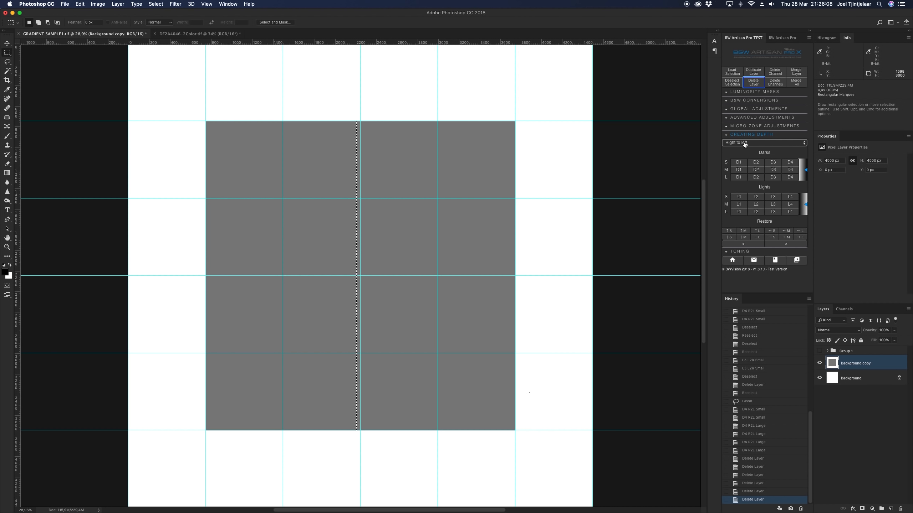
left_click(509, 211)
Marquee a horizontal strip about 2650 by 236 px in the grey square's upper half and apply the Special FX horizontal L3 light
left_click(758, 143)
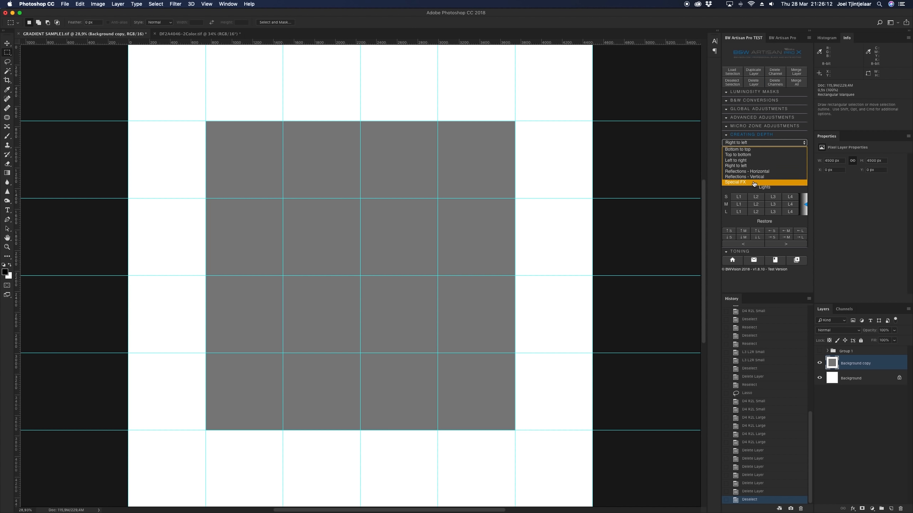
left_click(730, 182)
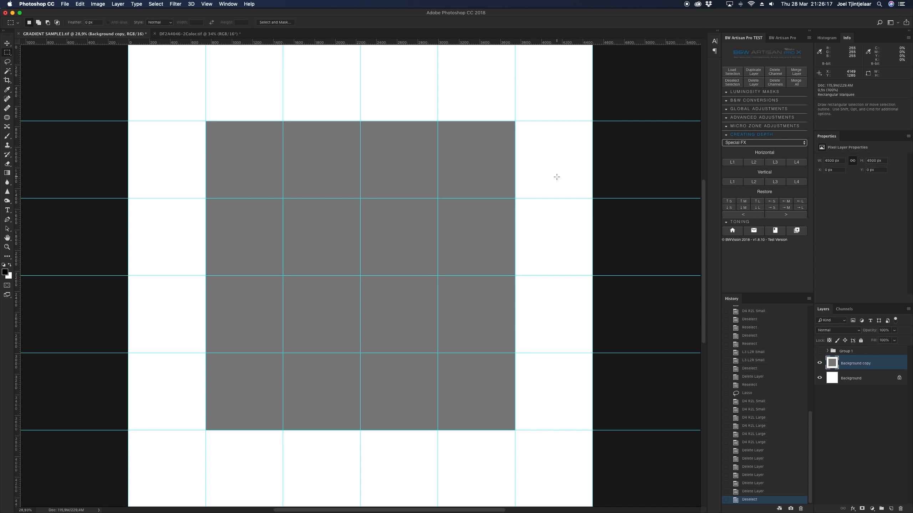
scroll(430, 157, "left", 3)
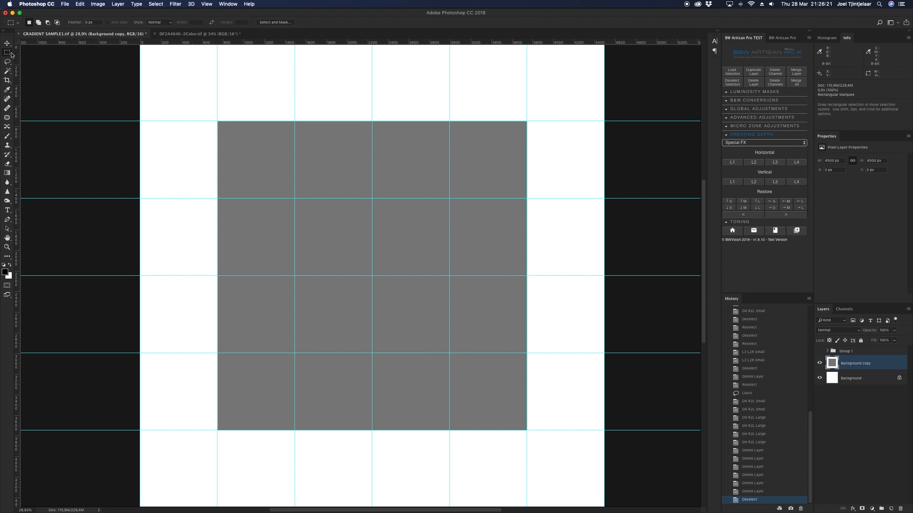
left_click_drag(226, 199, 499, 223)
scroll(534, 275, "up", 1)
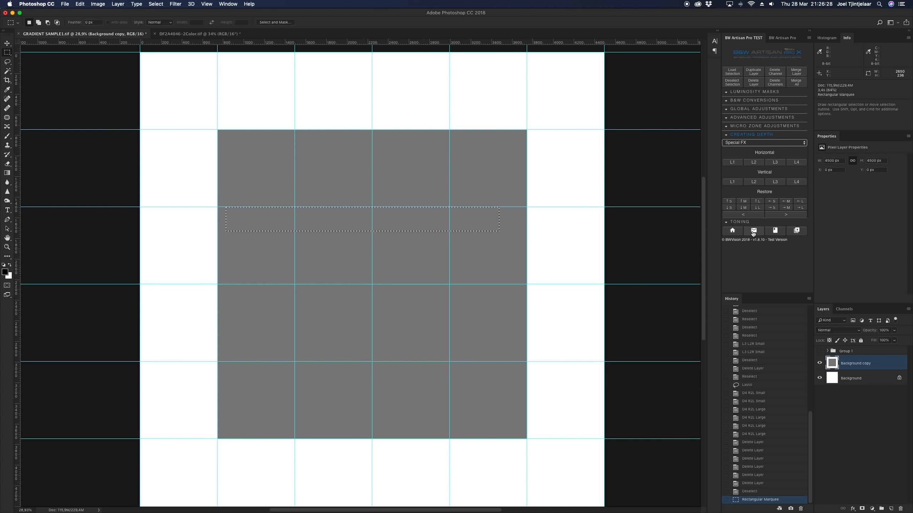
left_click(775, 163)
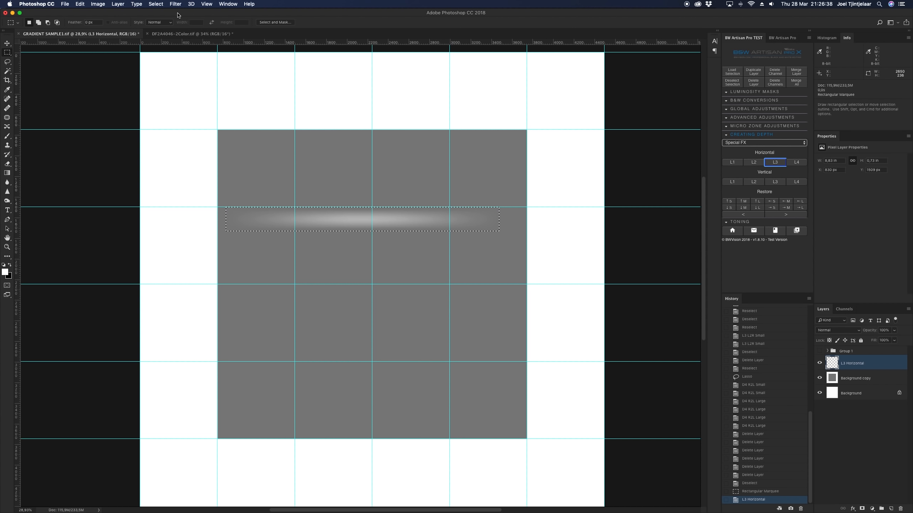
Deselect the strip and examine the horizontal light effect's soft edges up close
left_click(155, 4)
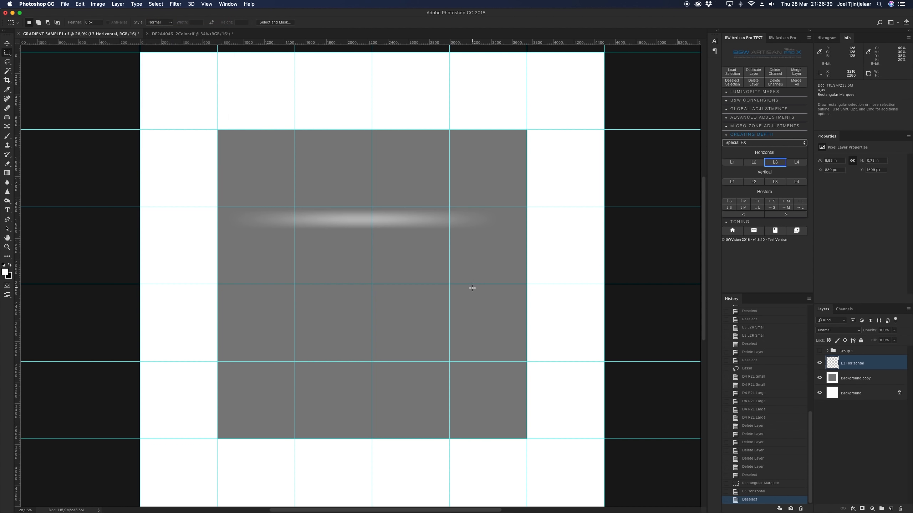
key("super+plus")
key("super+plus")
key("super+plus")
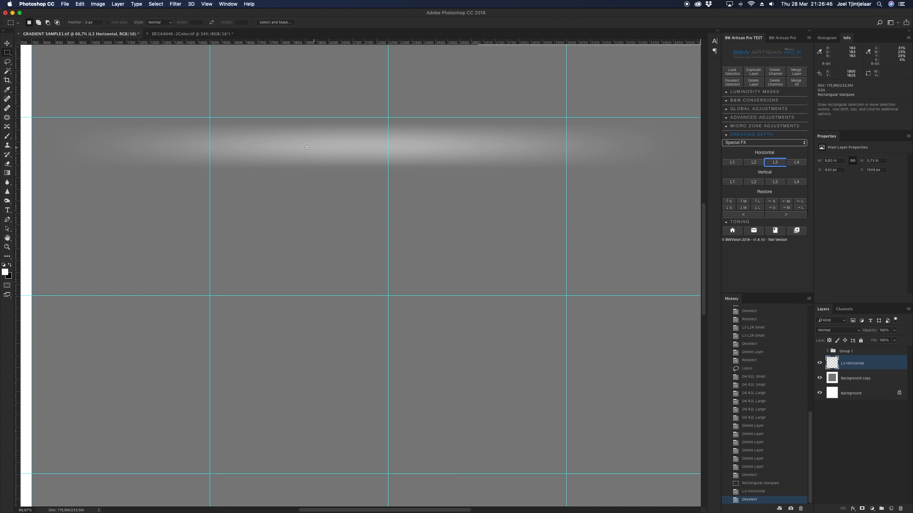
Reselect the strip and apply the small Restore upward, downward, right-to-left and left-to-right to the L3 Horizontal layer
left_click(155, 4)
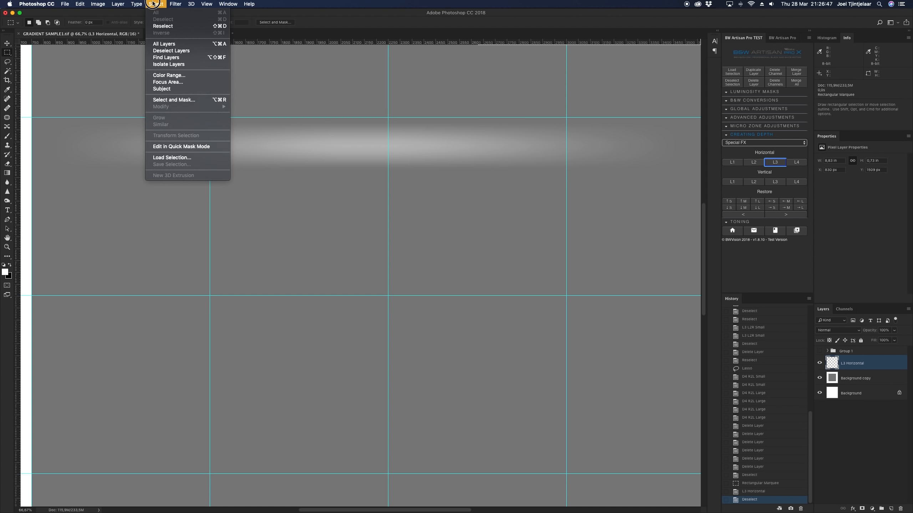
left_click(154, 26)
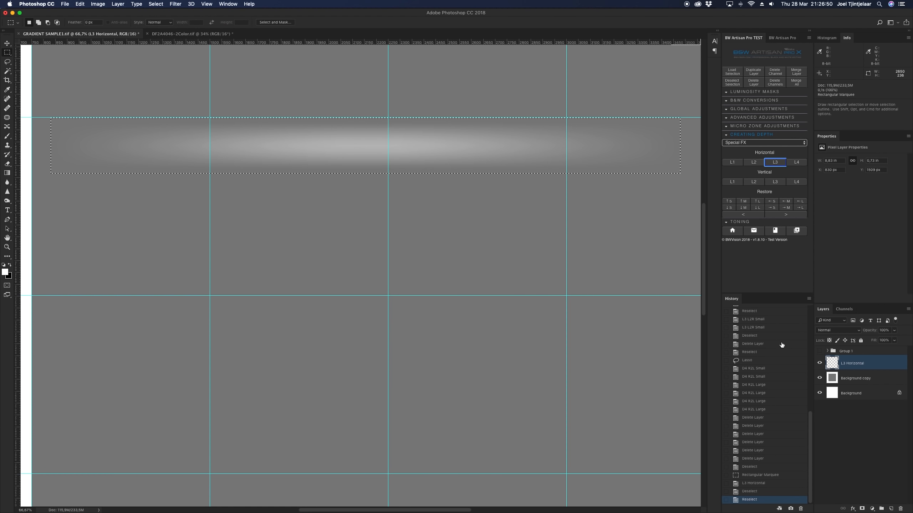
left_click(730, 202)
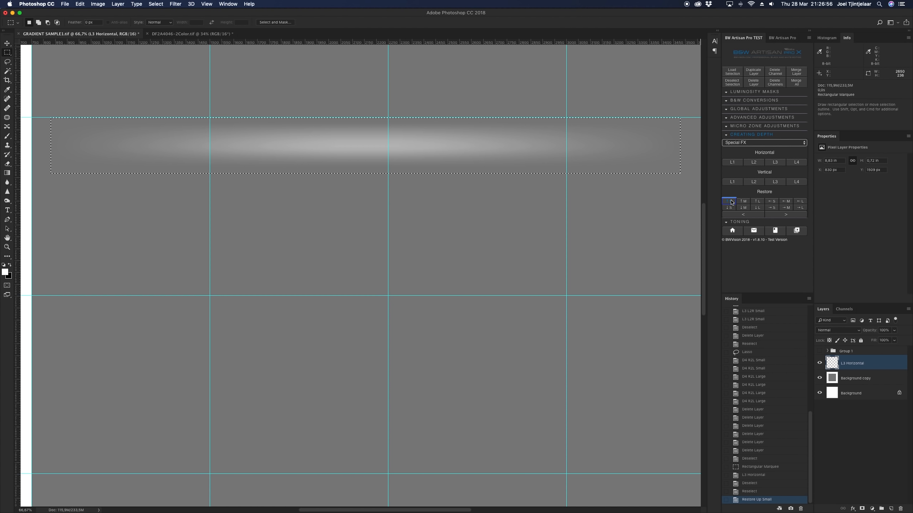
left_click(729, 208)
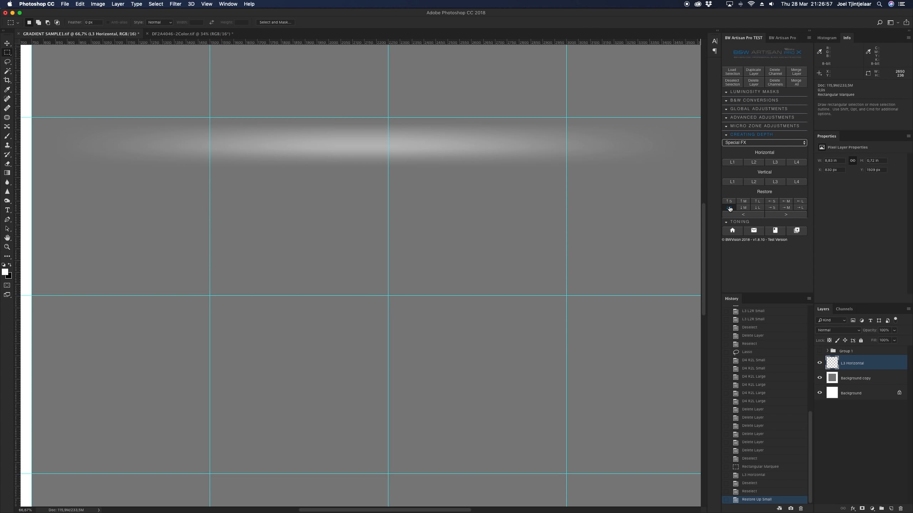
left_click(772, 203)
left_click(773, 208)
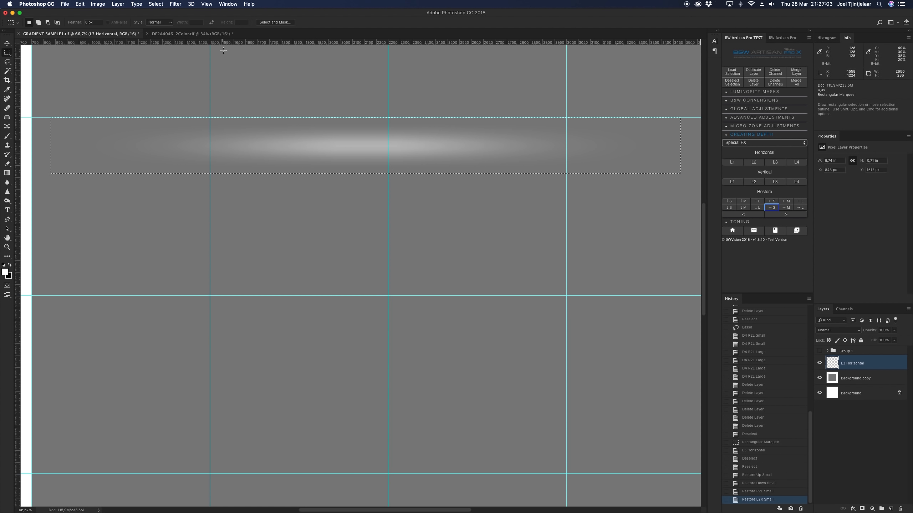
Deselect the strip and compare the image with the L3 Horizontal layer hidden and shown
left_click(156, 3)
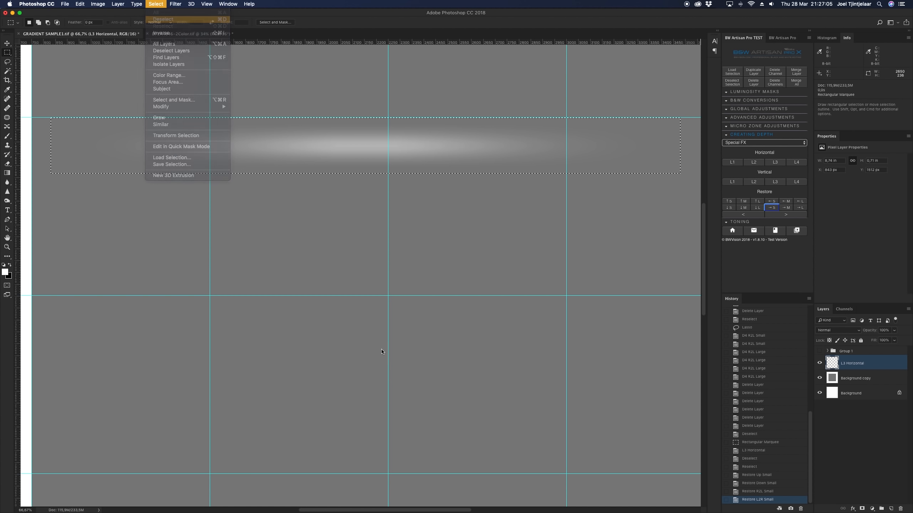
left_click(820, 363)
left_click(820, 364)
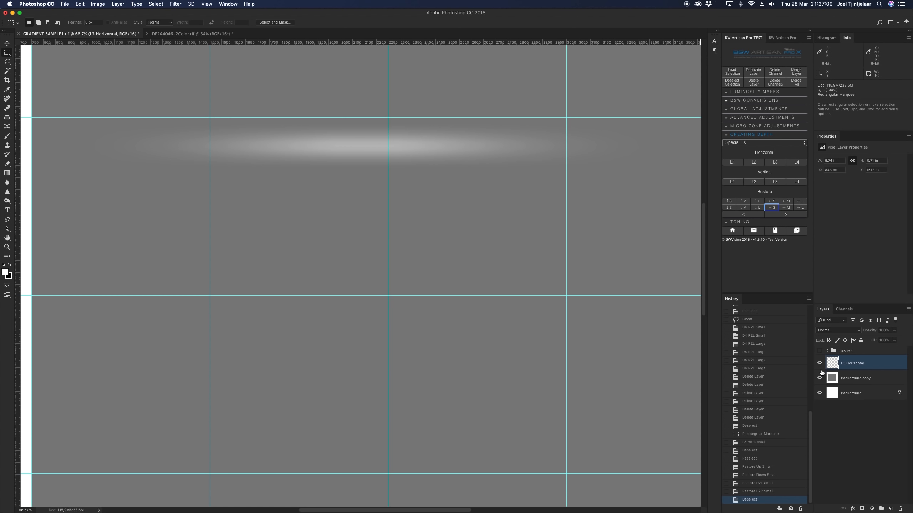
Reselect the strip and free-transform the light effect, rotating it counterclockwise into a rising diagonal and moving it toward the grey square's centre
left_click(156, 4)
left_click(162, 26)
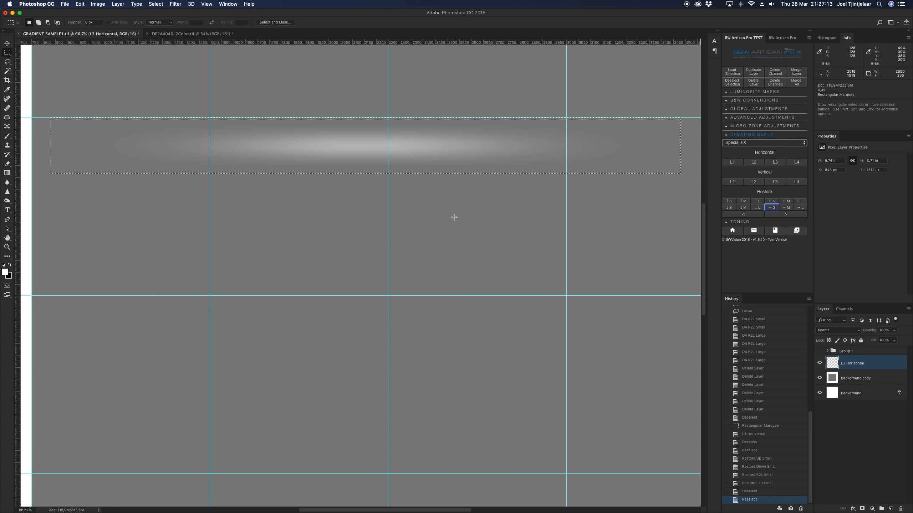
key("super+minus")
key("super+minus")
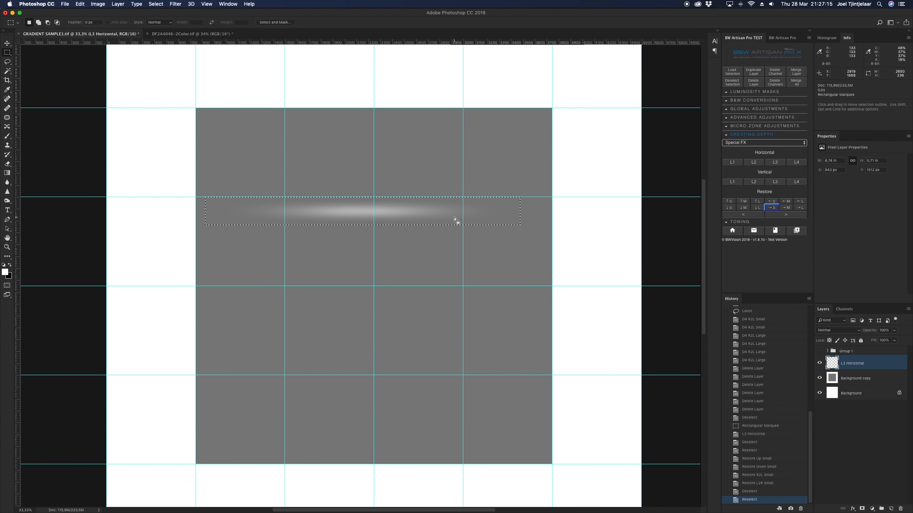
right_click(487, 216)
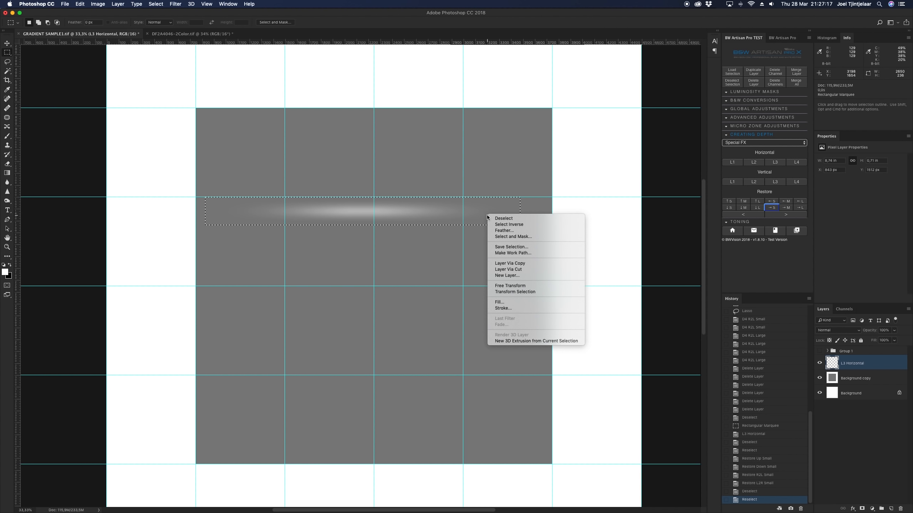
left_click(507, 288)
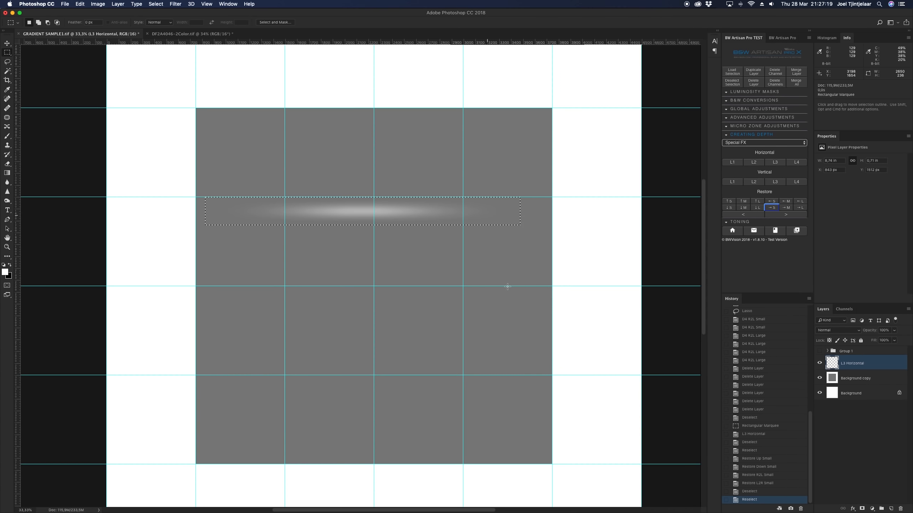
left_click_drag(537, 223, 524, 130)
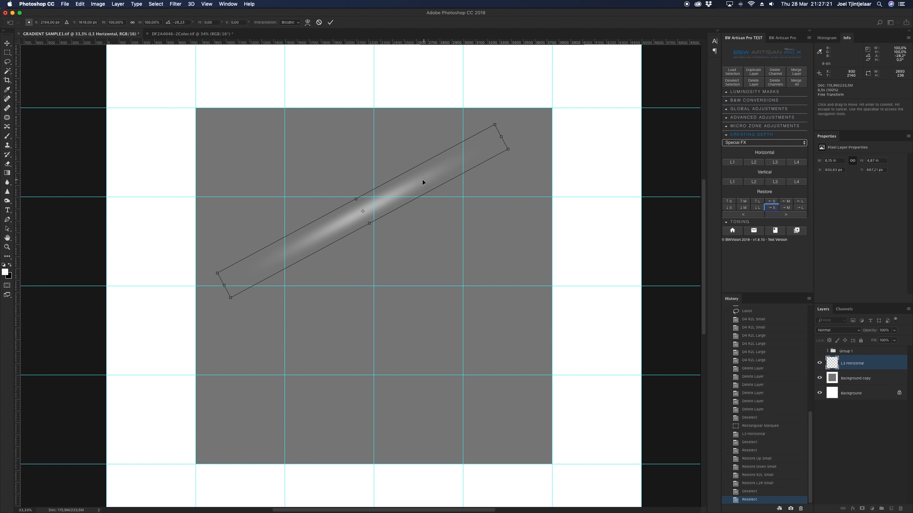
left_click_drag(401, 203, 420, 240)
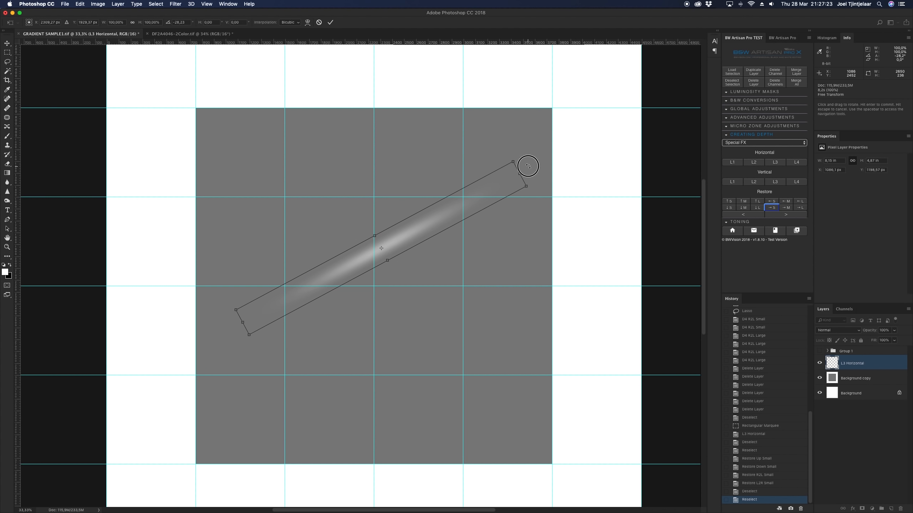
left_click_drag(528, 167, 524, 136)
left_click(330, 24)
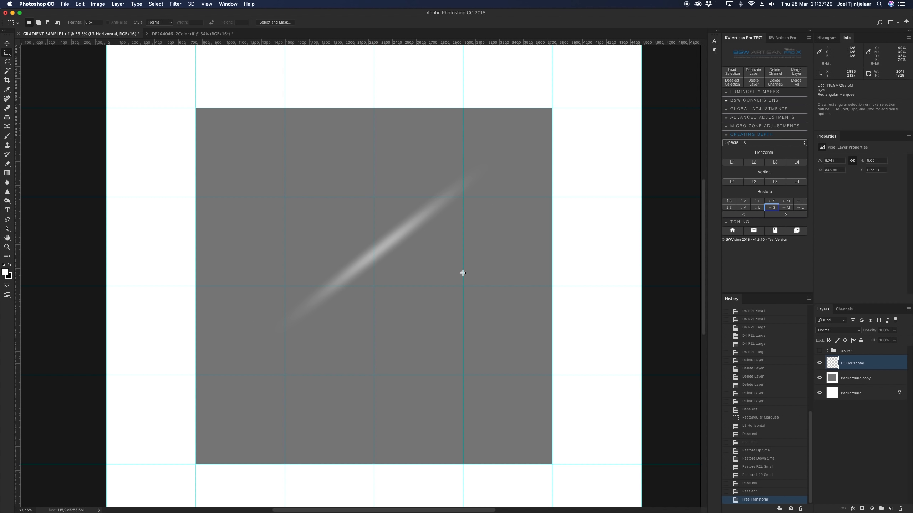
Examine the rotated diagonal light streak's smoothness and faded ends at different magnifications
key("super+plus")
key("super+plus")
key("super+plus")
scroll(250, 340, "up", 1)
scroll(275, 342, "left", 3)
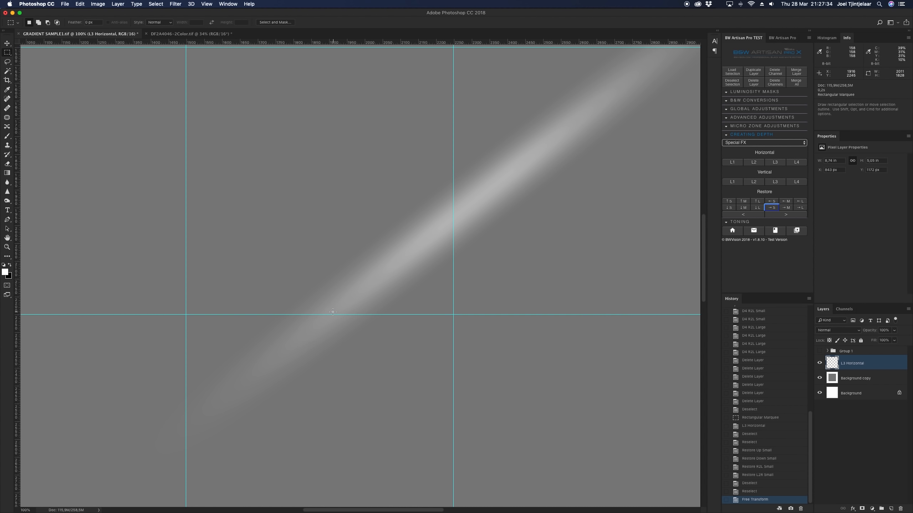
scroll(332, 311, "down", 5)
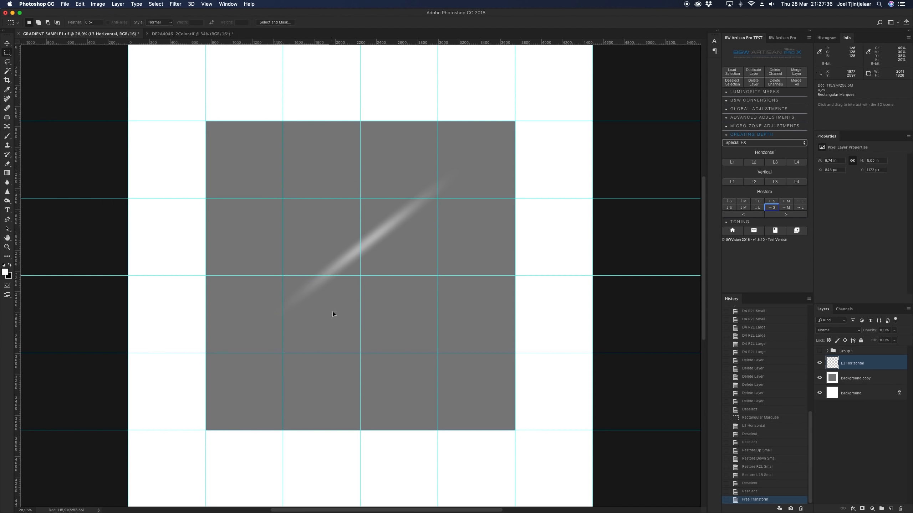
key("super+plus")
key("super+plus")
key("super+plus")
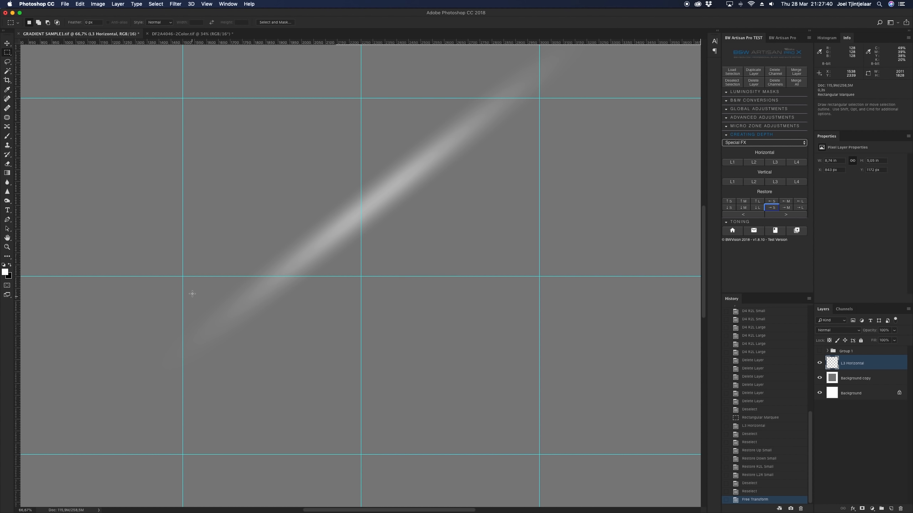
Fade the diagonal streak's lower-left end within a marquee about 394 × 412 px using left-to-right Medium and Large restores, and clear the selection
left_click_drag(189, 277, 282, 374)
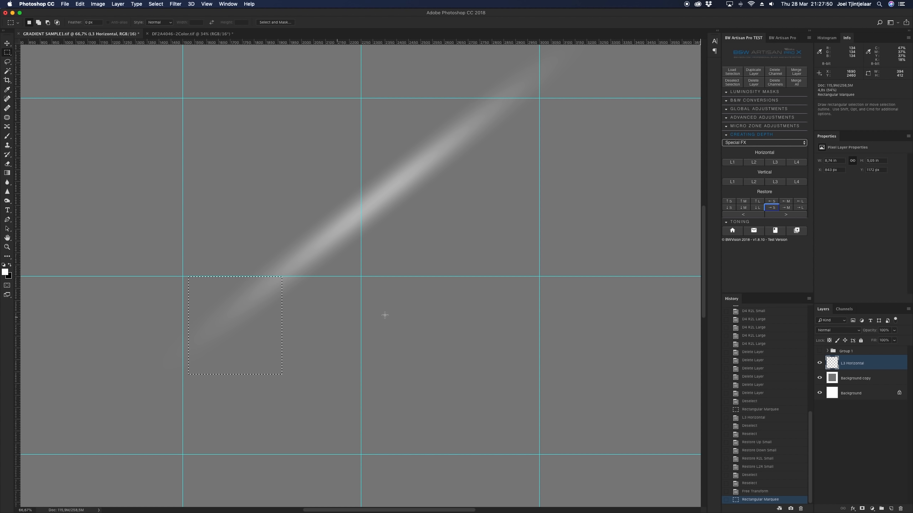
left_click(789, 209)
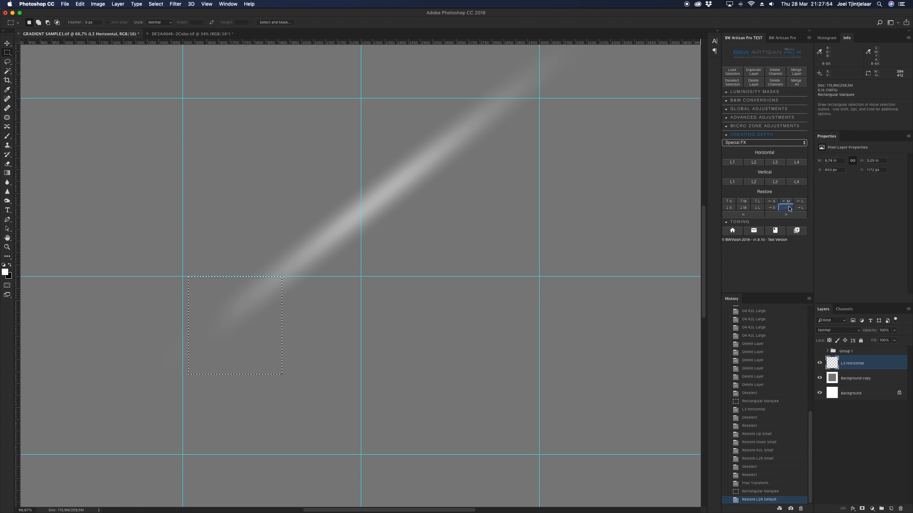
left_click(802, 208)
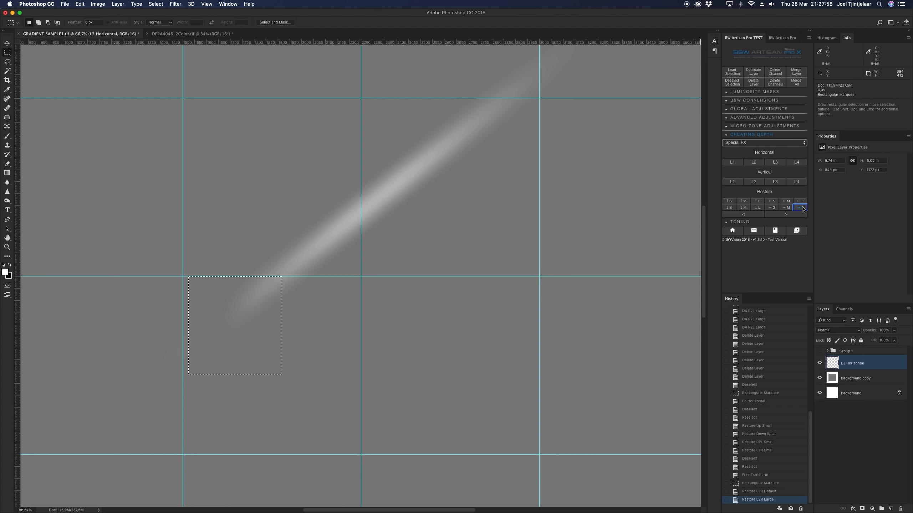
left_click(156, 4)
left_click(158, 19)
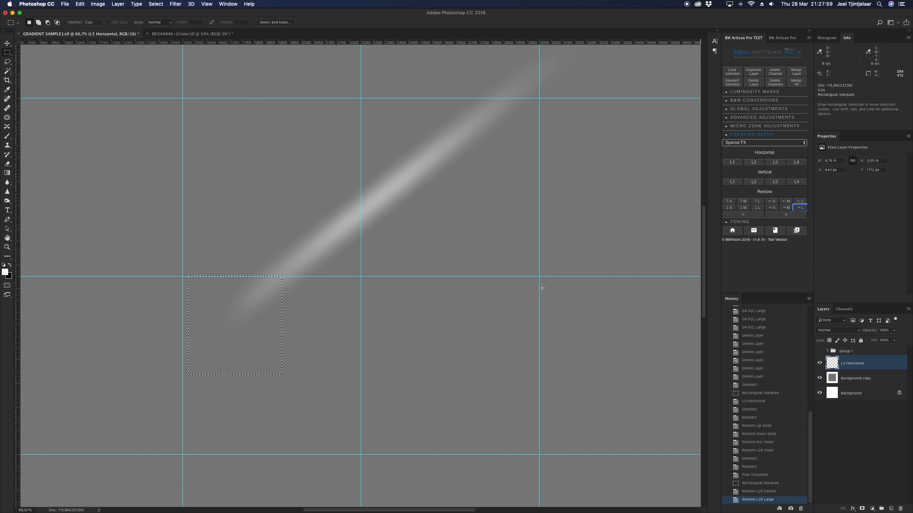
Fade the streak's upper-right end within a marquee about 430 × 520 px using a right-to-left Large restore
scroll(581, 335, "up", 5)
scroll(580, 335, "right", 3)
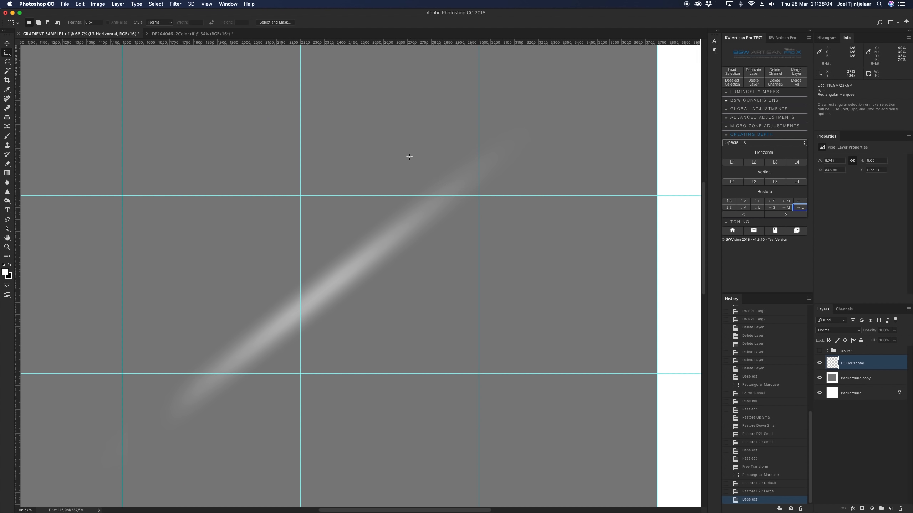
left_click_drag(410, 137, 510, 260)
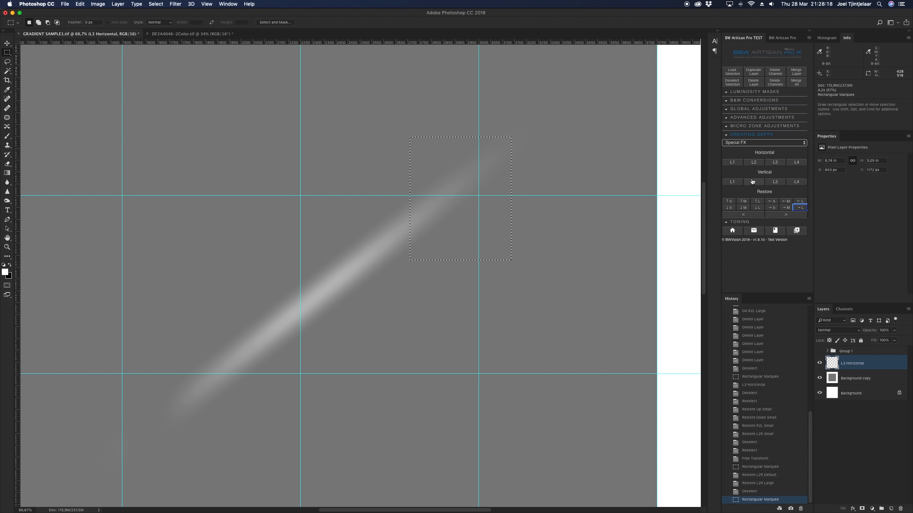
left_click(804, 203)
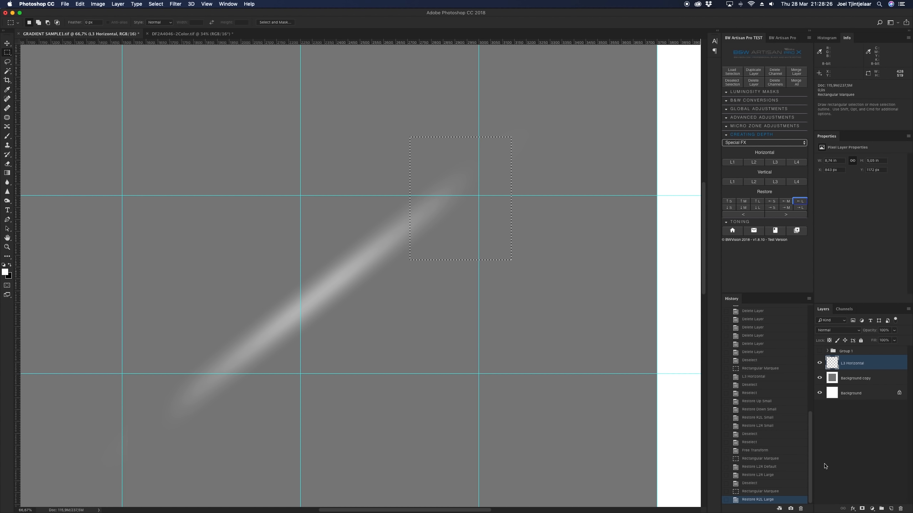
Delete the L3 Horizontal layer and clear the selection
key("super+0")
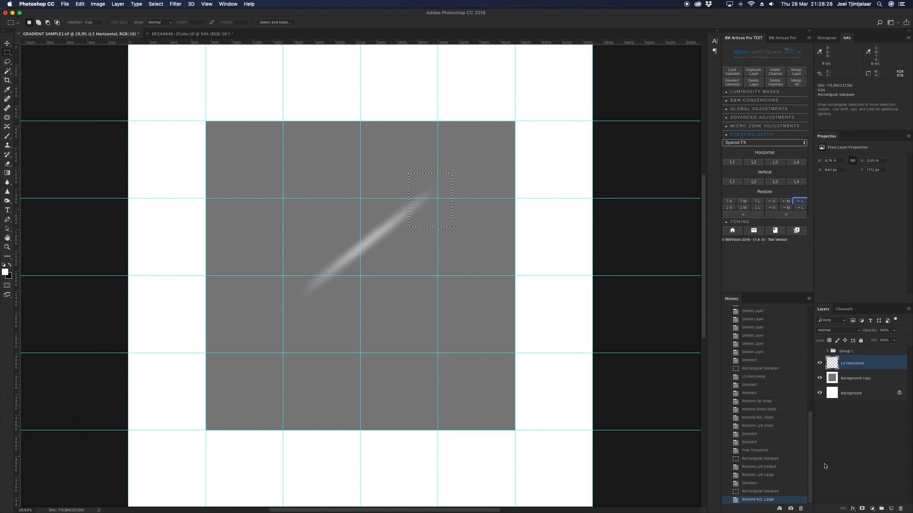
left_click_drag(873, 363, 901, 510)
key("super+d")
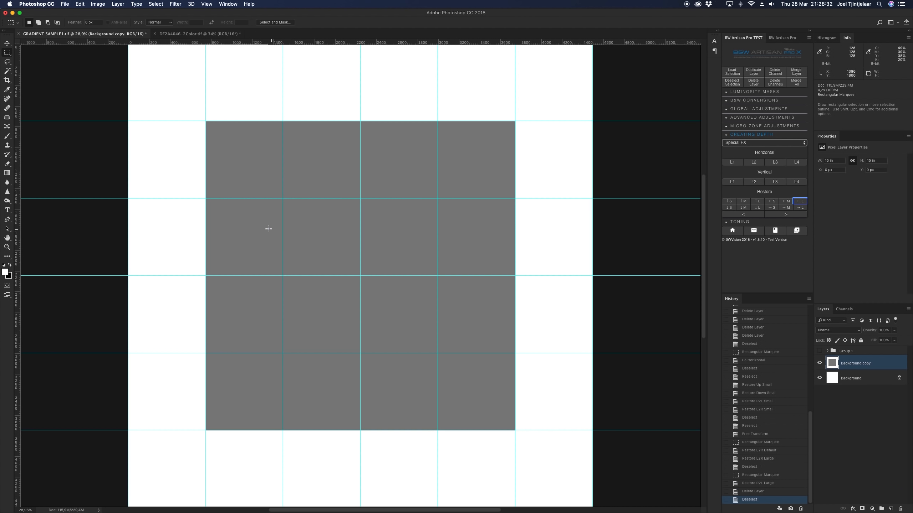
Fill a horizontal marquee about 2230 × 202 px with the L3 and L2 horizontal gradients, and merge the two gradient layers
left_click_drag(261, 225, 491, 246)
left_click(782, 162)
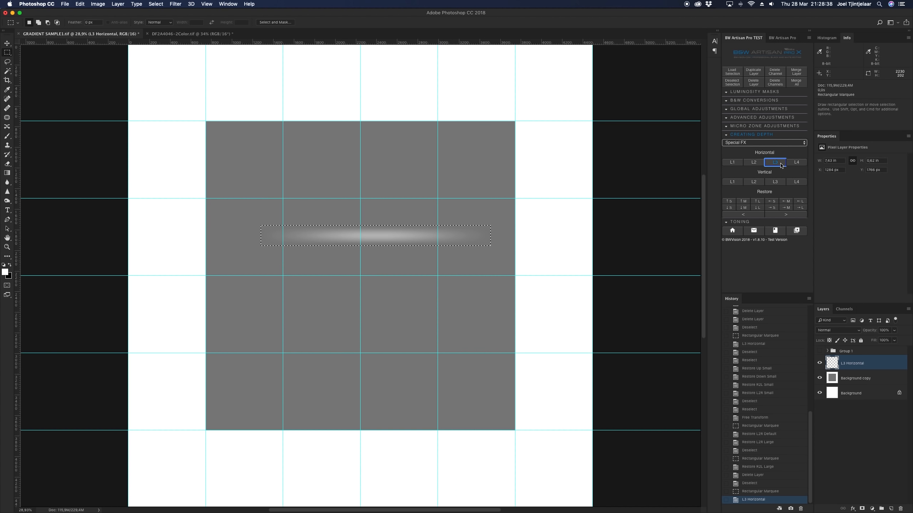
left_click(754, 162)
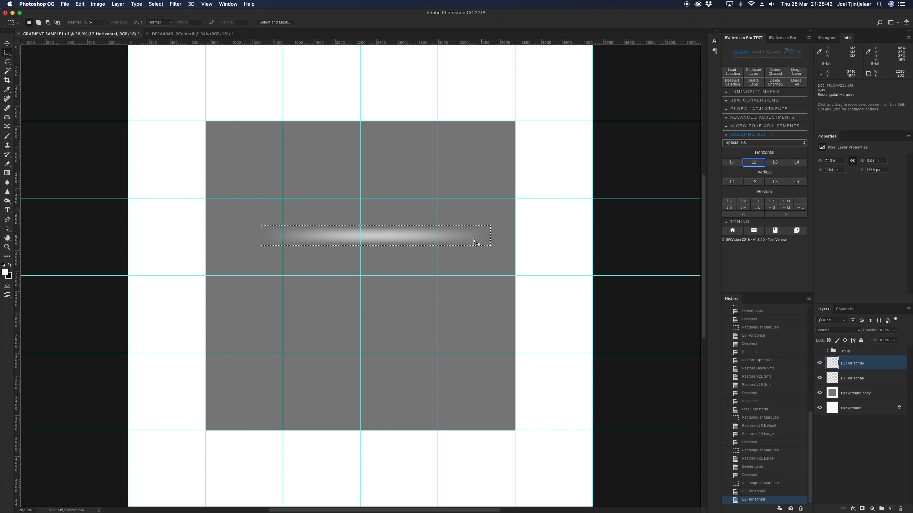
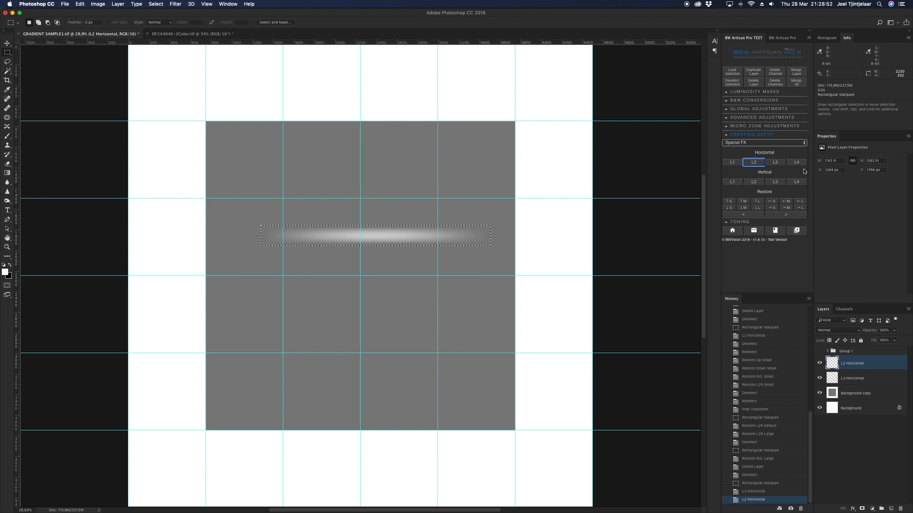
left_click(796, 75)
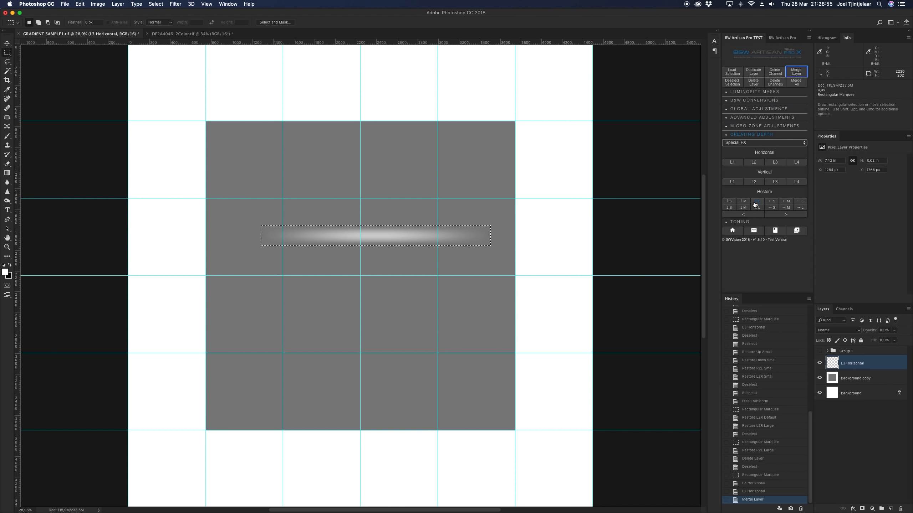
Soften the merged horizontal streak with Small restores right-to-left, left-to-right, upward and downward
left_click(775, 203)
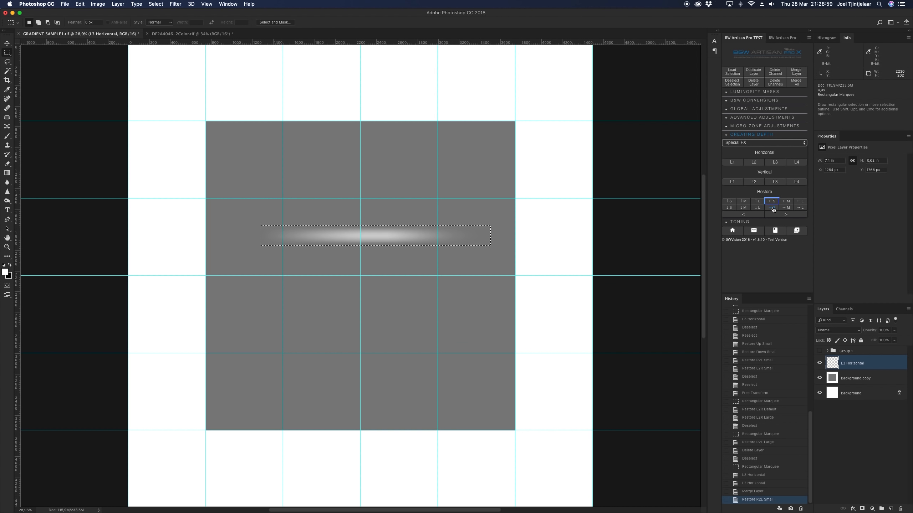
left_click(772, 208)
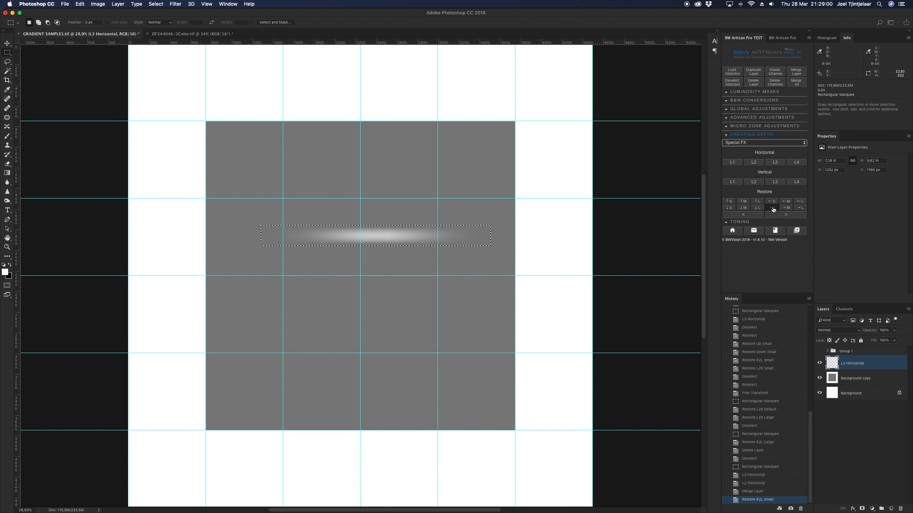
left_click(730, 202)
left_click(730, 208)
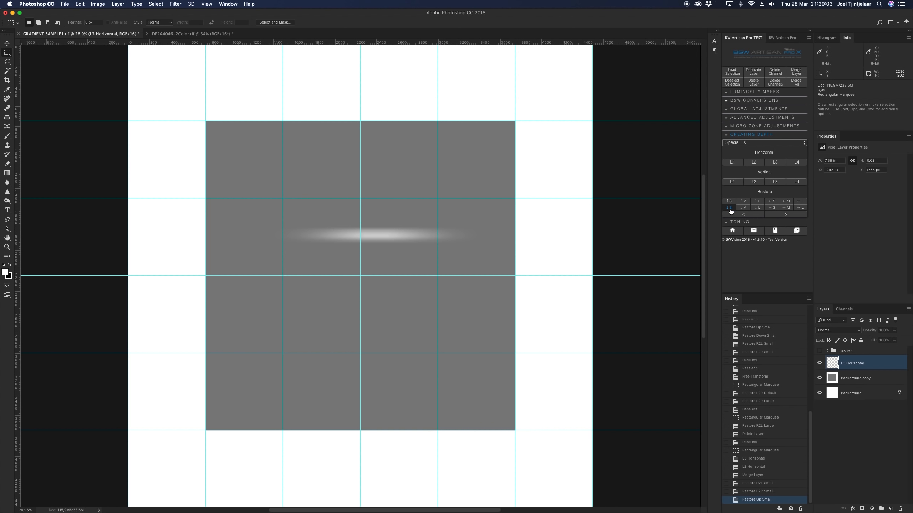
Try to stretch the horizontal streak with Free Transform to about 120% width and 288% height
right_click(461, 235)
left_click(489, 305)
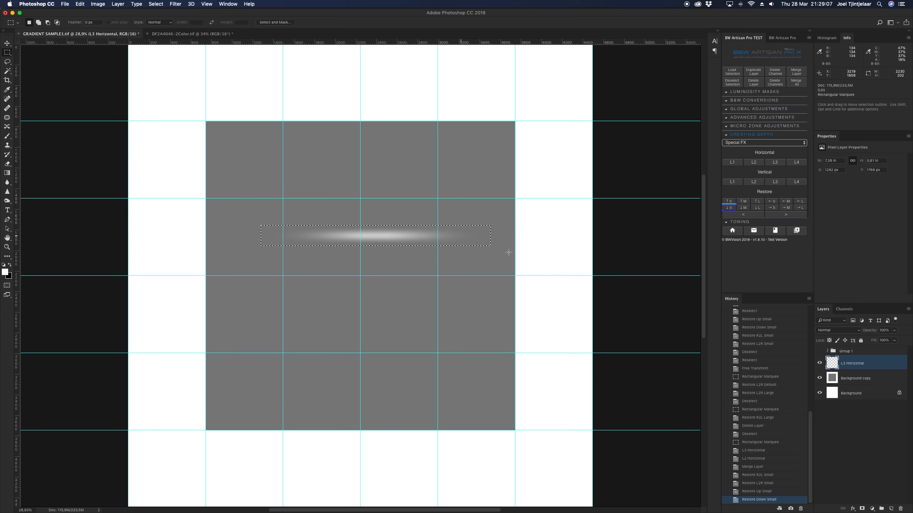
left_click_drag(496, 239, 507, 238)
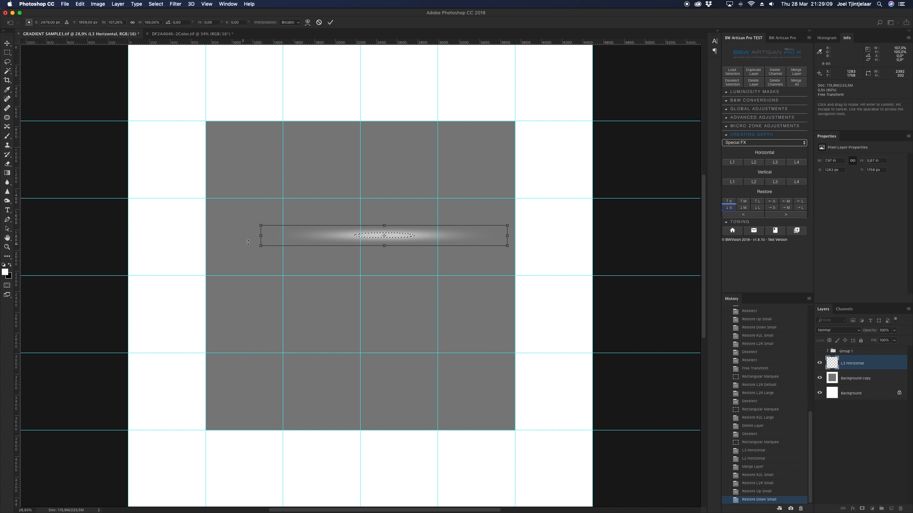
left_click_drag(260, 236, 231, 236)
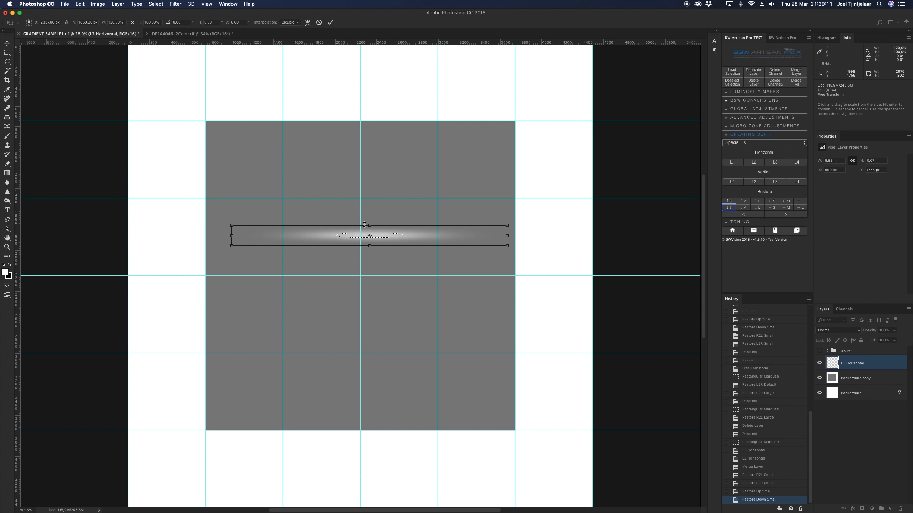
left_click_drag(365, 224, 364, 191)
left_click_drag(372, 247, 370, 251)
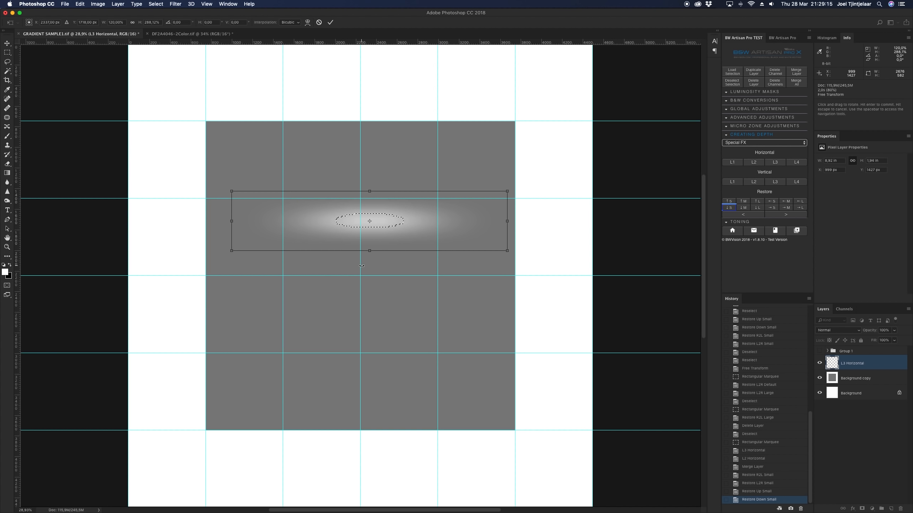
left_click(330, 23)
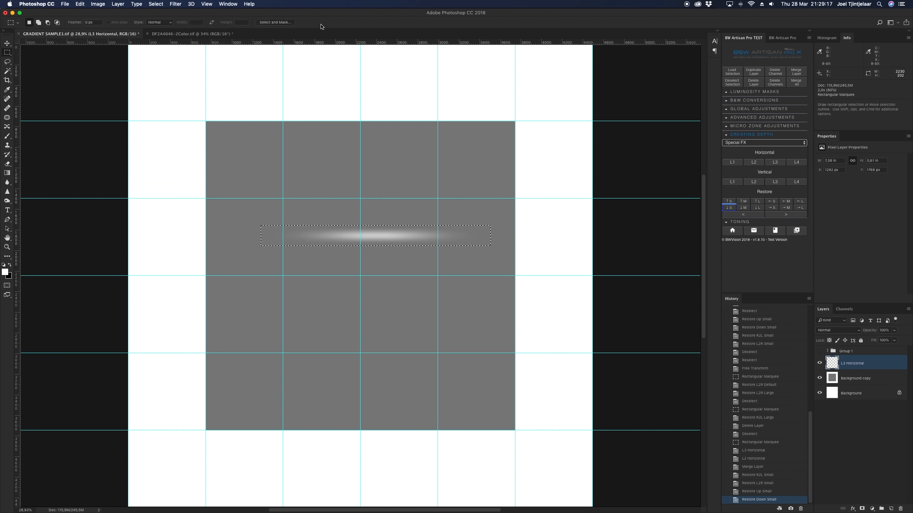
Rotate the streak about 67° clockwise with Free Transform, apply the rotation and clear the selection
left_click_drag(260, 225, 491, 247)
right_click(466, 242)
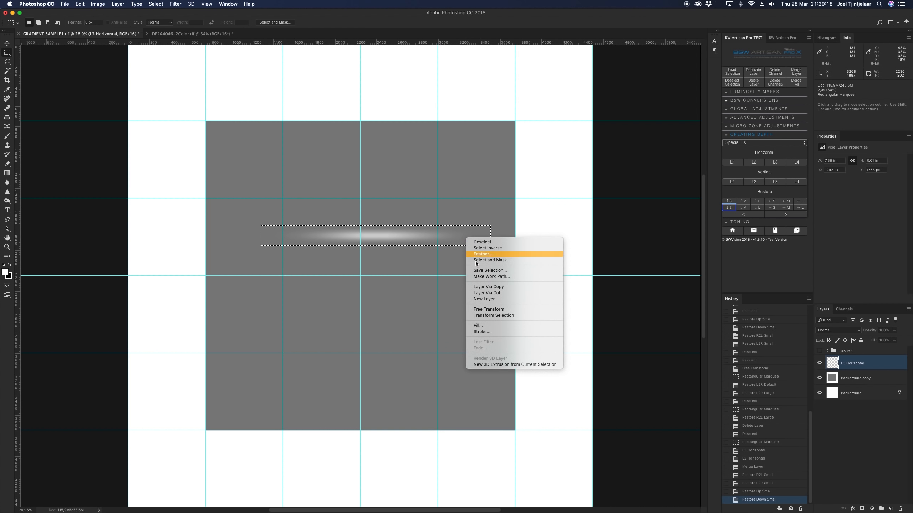
left_click(497, 311)
mouse_move(503, 225)
left_mouse_down()
mouse_move(485, 152)
mouse_move(447, 401)
mouse_move(456, 404)
left_mouse_up()
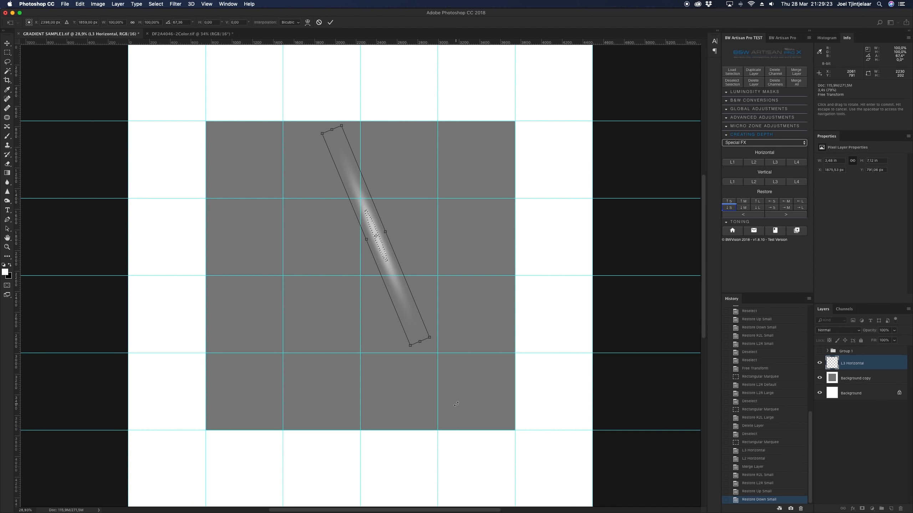
left_click(330, 22)
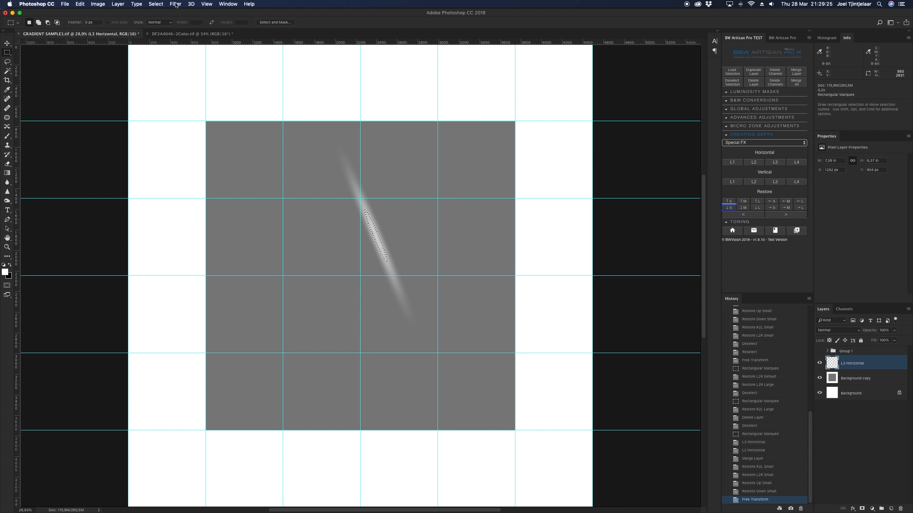
left_click(156, 4)
left_click(163, 19)
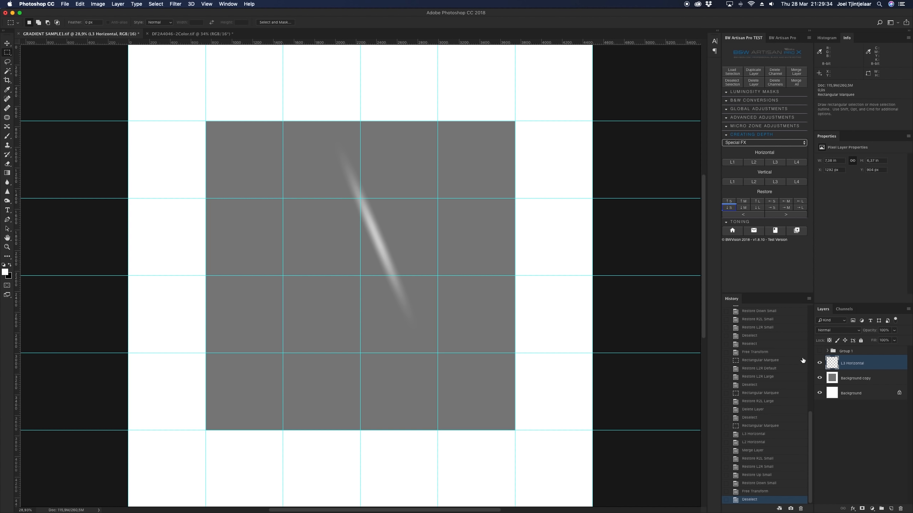
Try merging the streak layer into Background copy, and revert to the state before the merge
left_click_drag(851, 362, 852, 362)
left_click(802, 75)
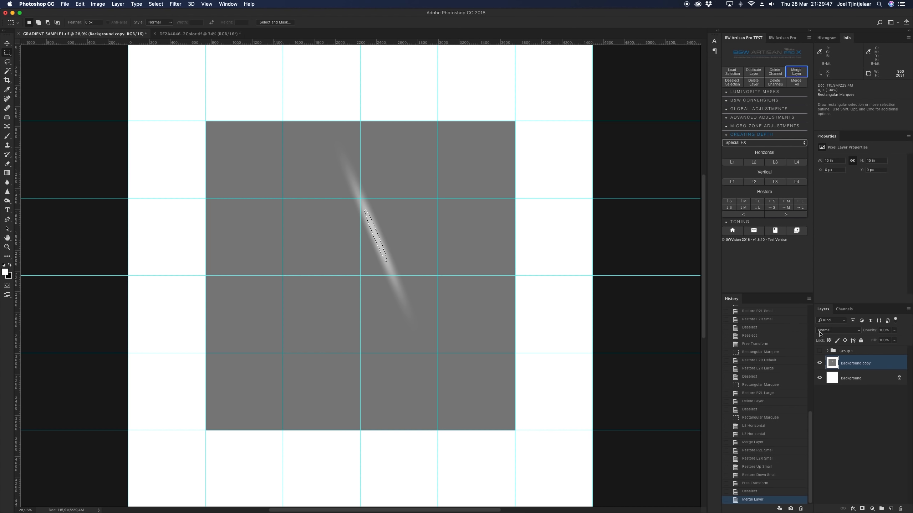
left_click(760, 491)
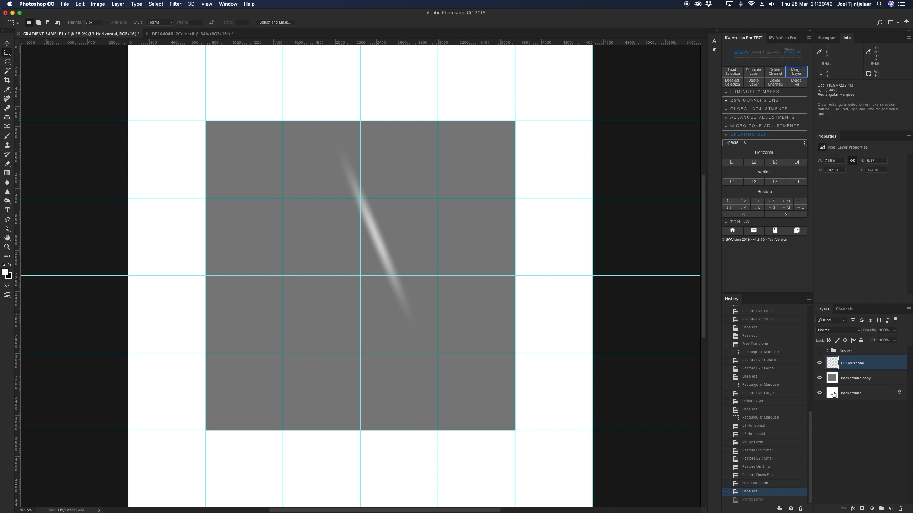
Delete the rotated streak layer, and fill a vertical marquee about 535 × 2402 px with the L3 and L2 vertical gradients
left_click(754, 82)
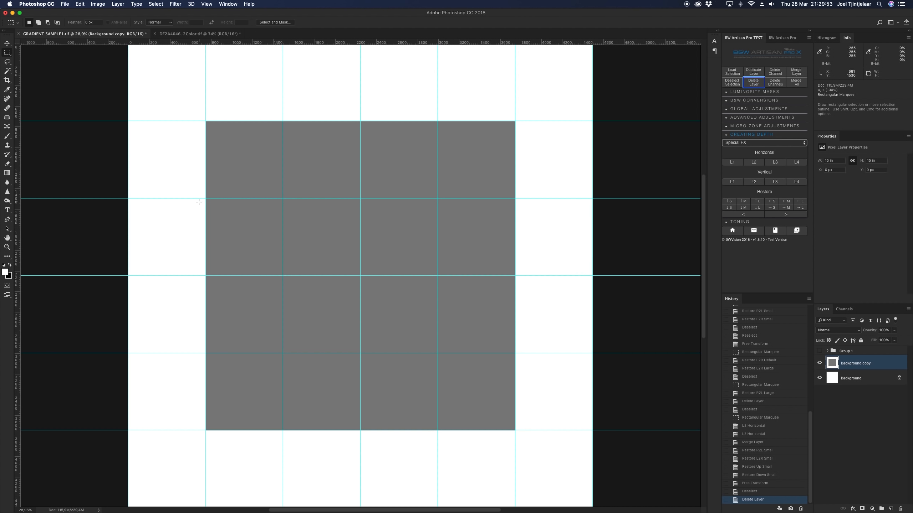
left_click_drag(312, 152, 367, 398)
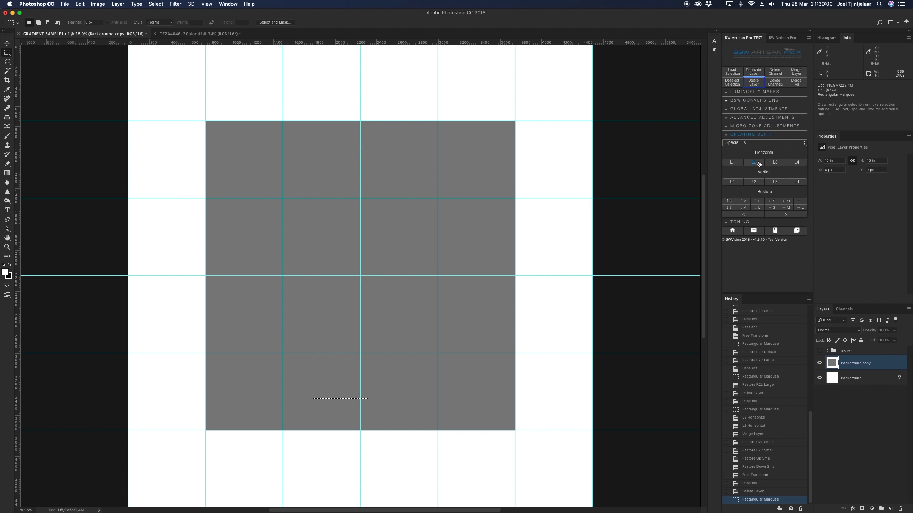
left_click(775, 182)
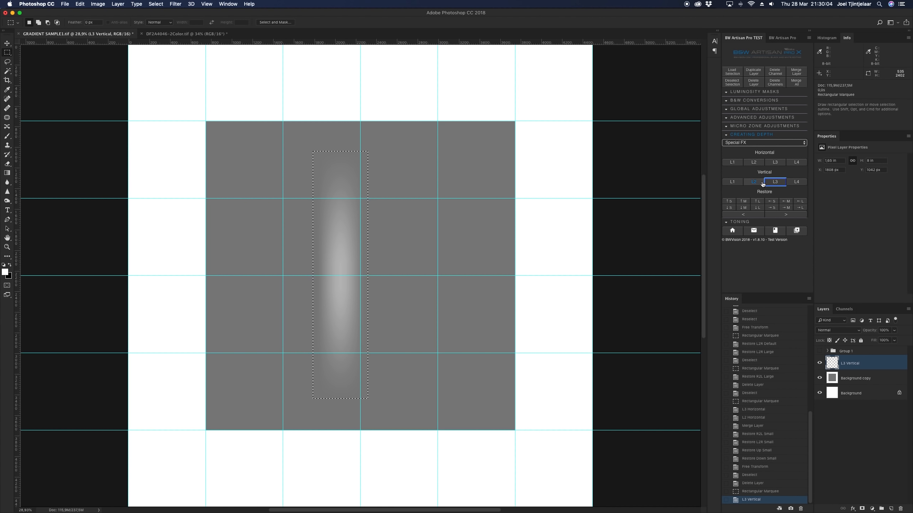
left_click(760, 183)
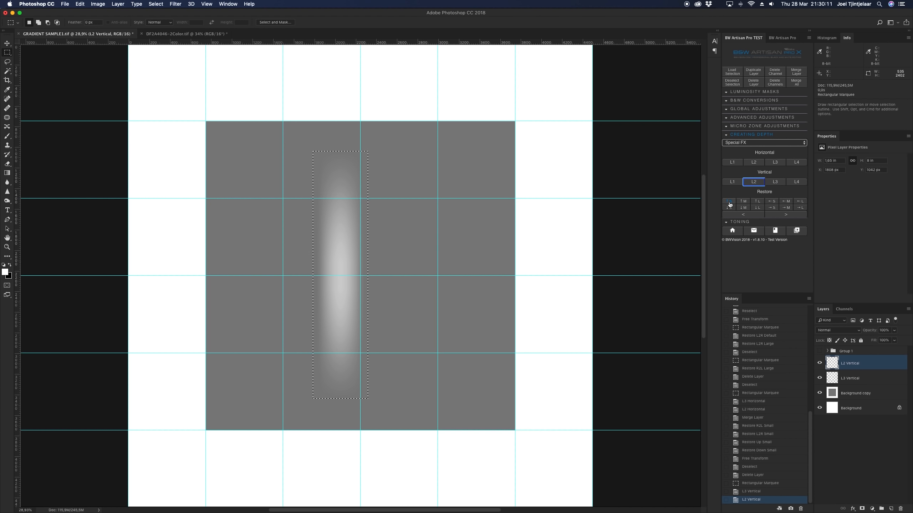
Narrow the L2 Vertical gradient from both sides with Small and Medium restores, right-to-left and left-to-right
left_click(773, 202)
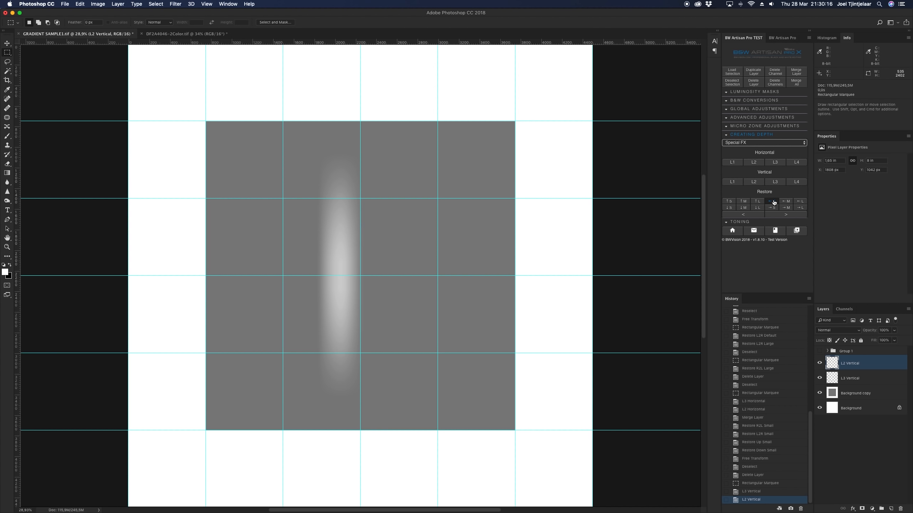
left_click(773, 208)
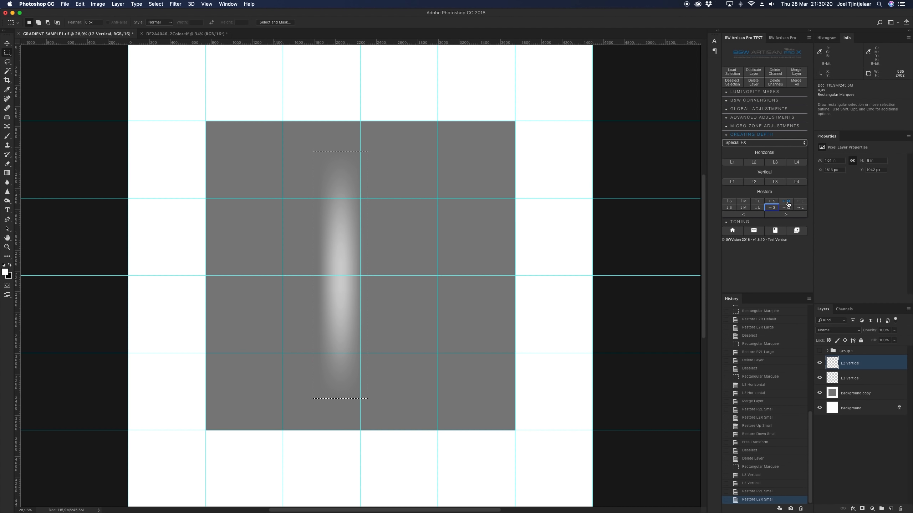
left_click(786, 202)
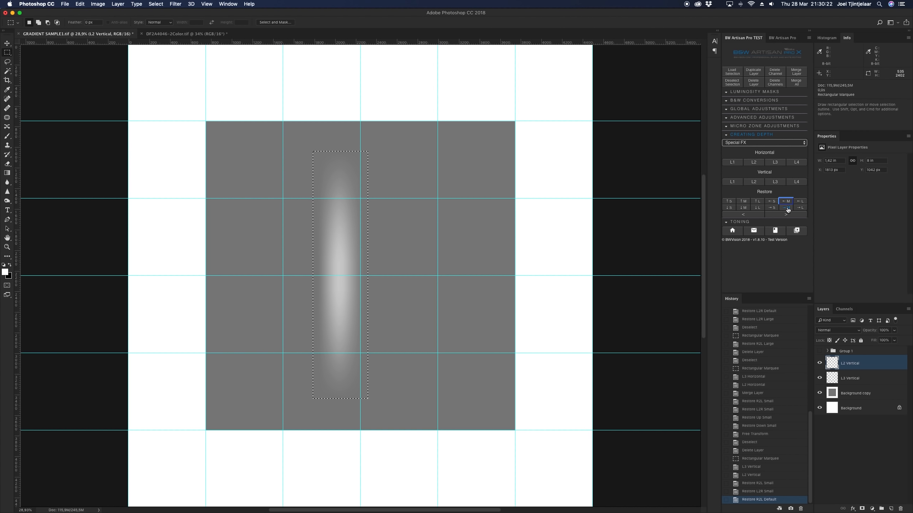
left_click(786, 209)
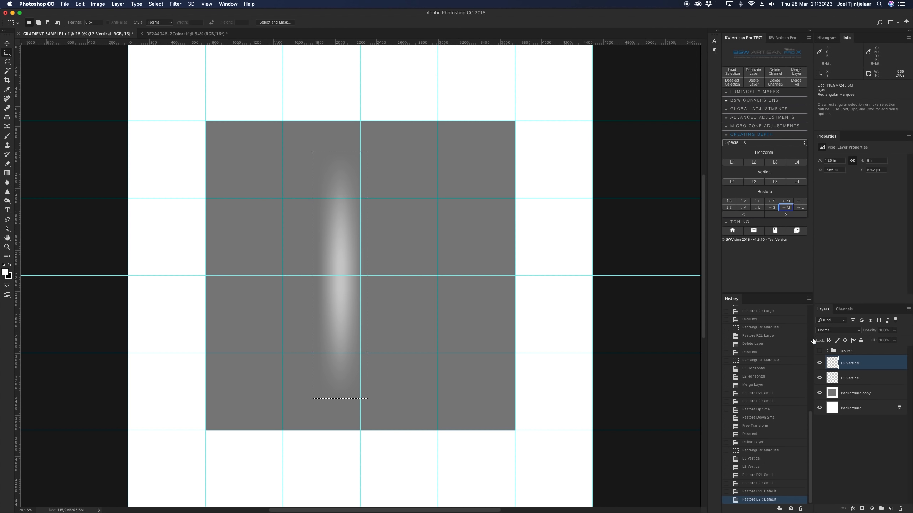
Undo the four restores on the L2 Vertical gradient and merge it into the L3 Vertical layer
left_click(819, 364)
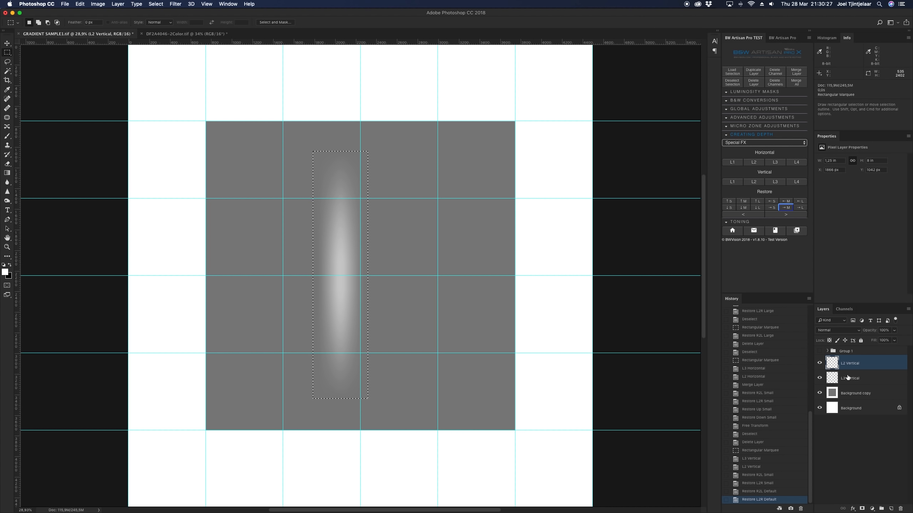
left_click(742, 214)
left_click(743, 215)
left_click(743, 215)
left_click(743, 215)
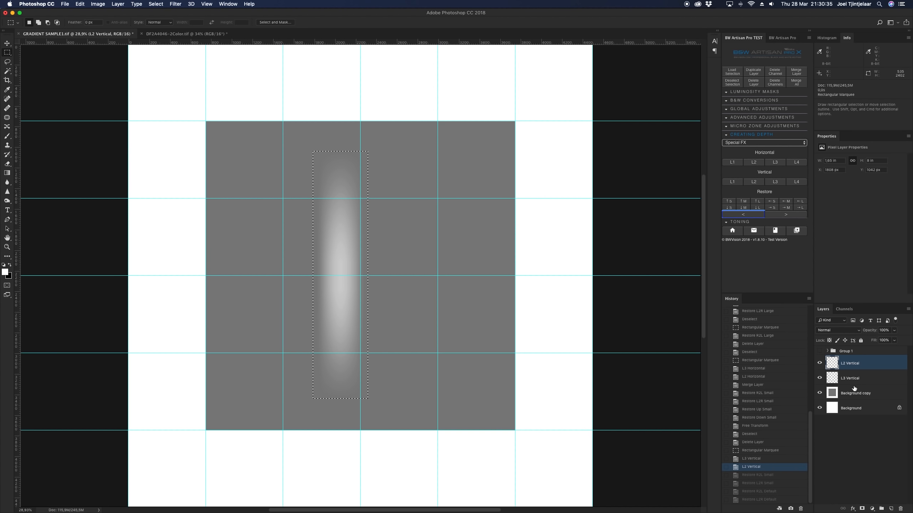
left_click(801, 74)
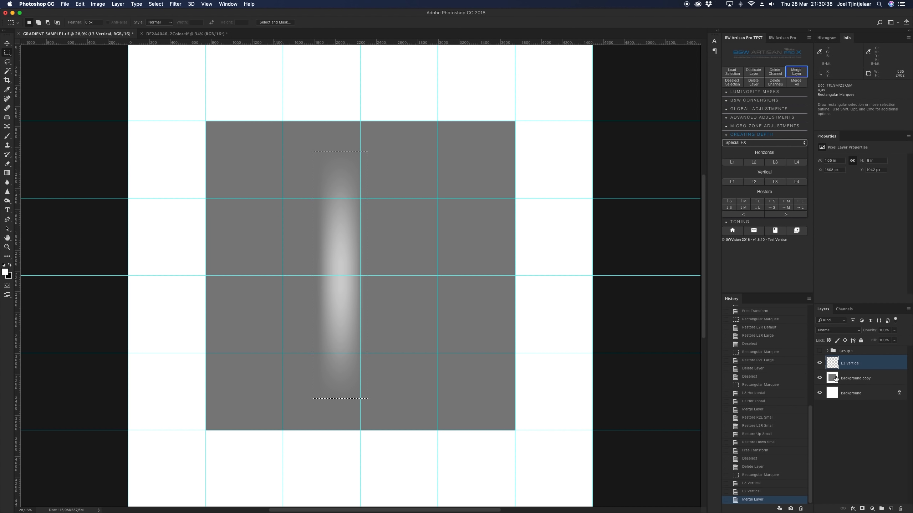
left_click(820, 363)
left_click(821, 363)
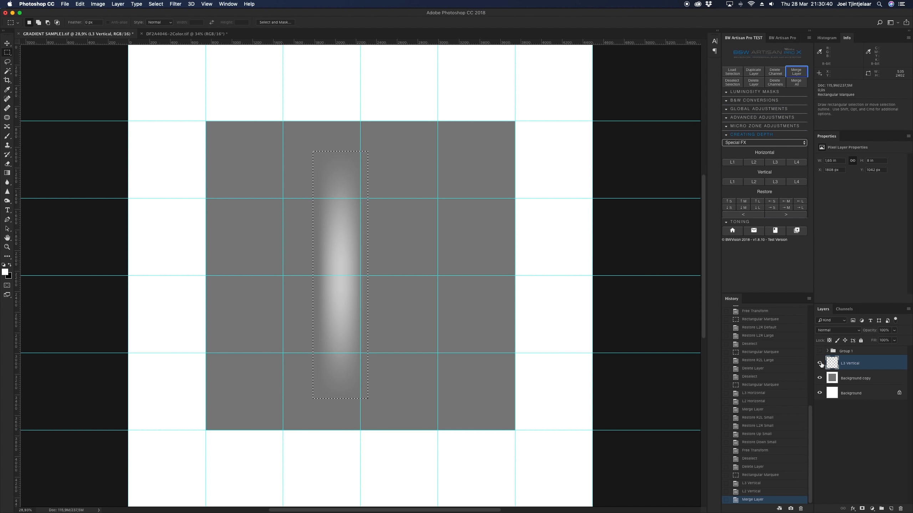
Soften the merged streak with Small restores in all four directions and Medium restores right-to-left and left-to-right
left_click(772, 202)
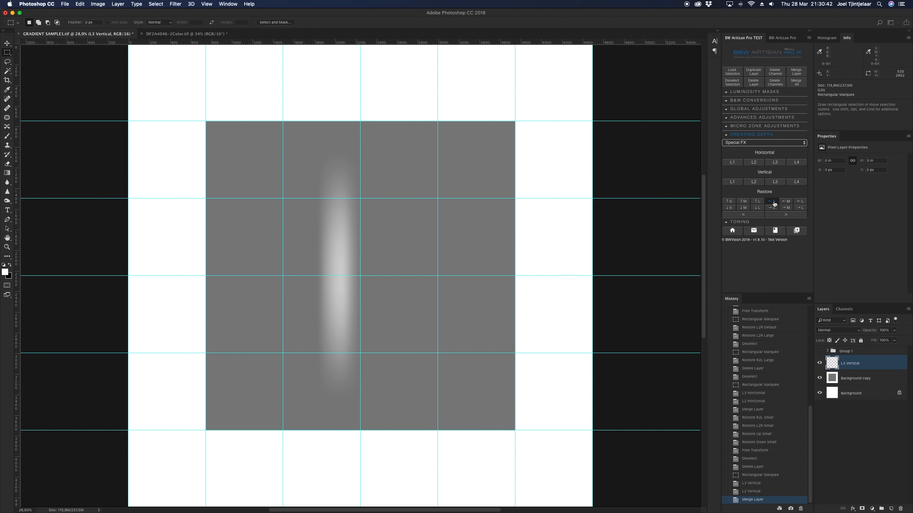
left_click(773, 208)
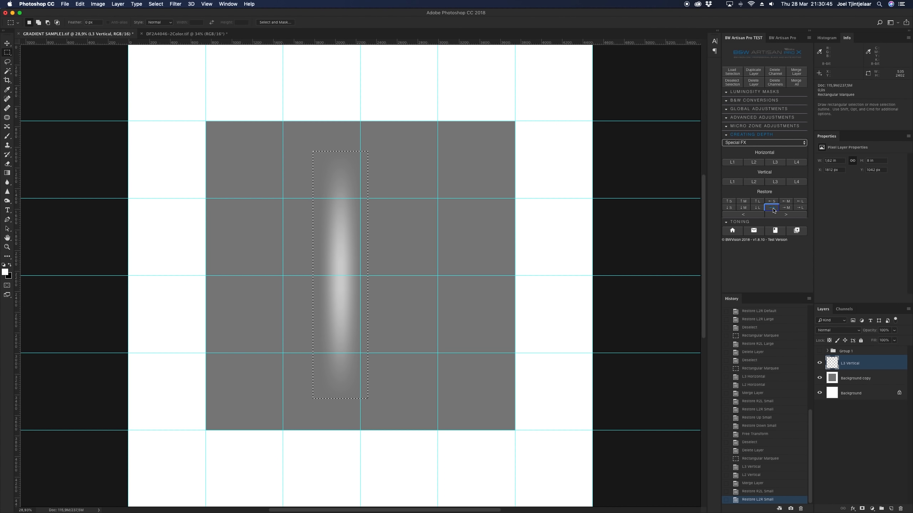
left_click(730, 202)
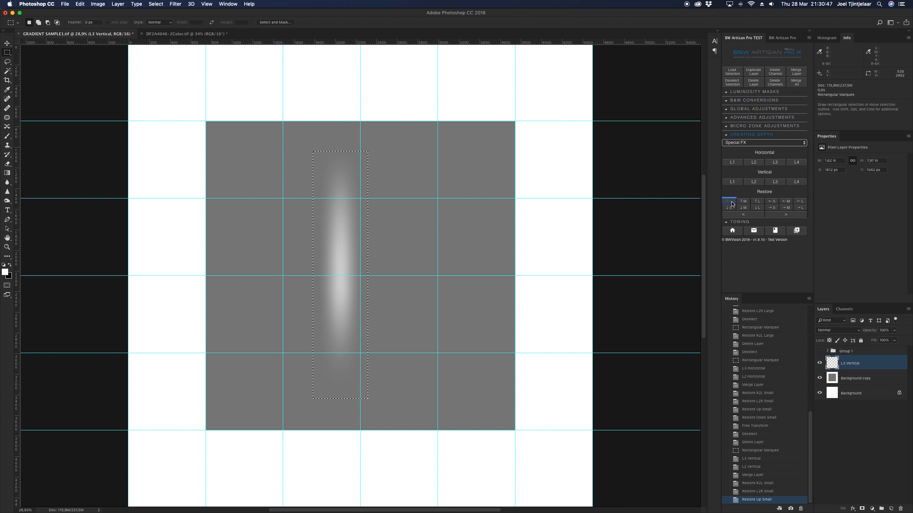
left_click(732, 209)
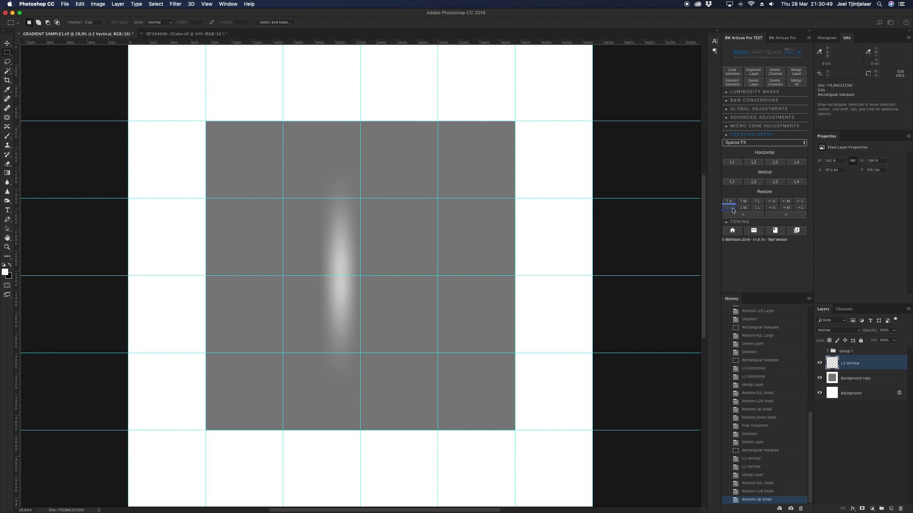
left_click(787, 202)
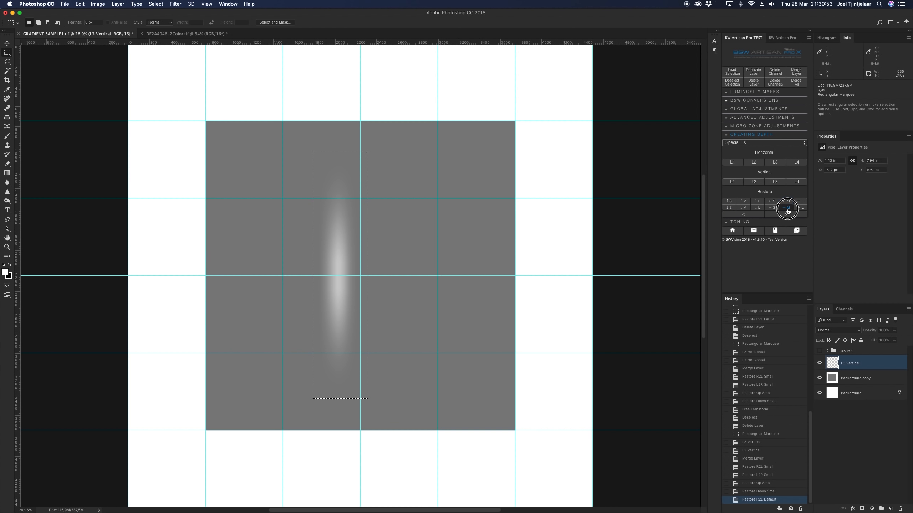
left_click(787, 209)
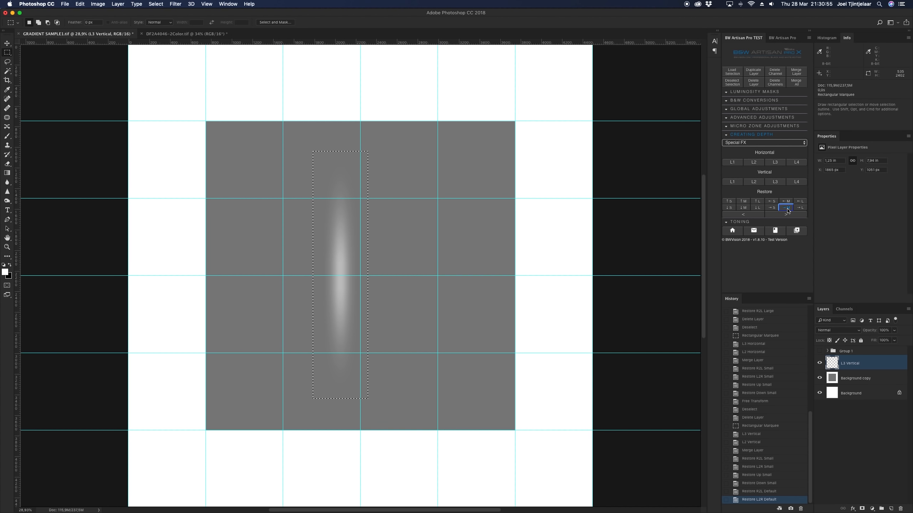
Rotate the streak about 65° counterclockwise with Free Transform, clear the selection and merge the layer down
right_click(357, 370)
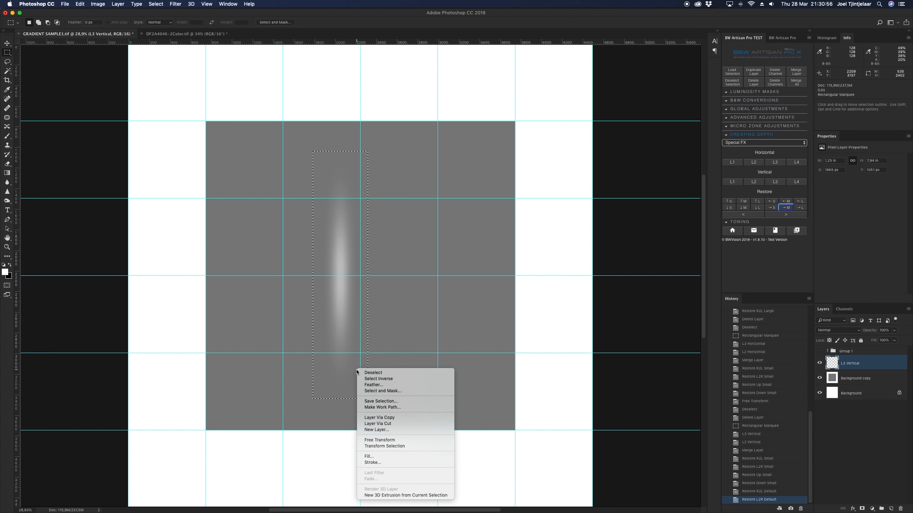
left_click(395, 440)
left_click_drag(395, 440, 519, 302)
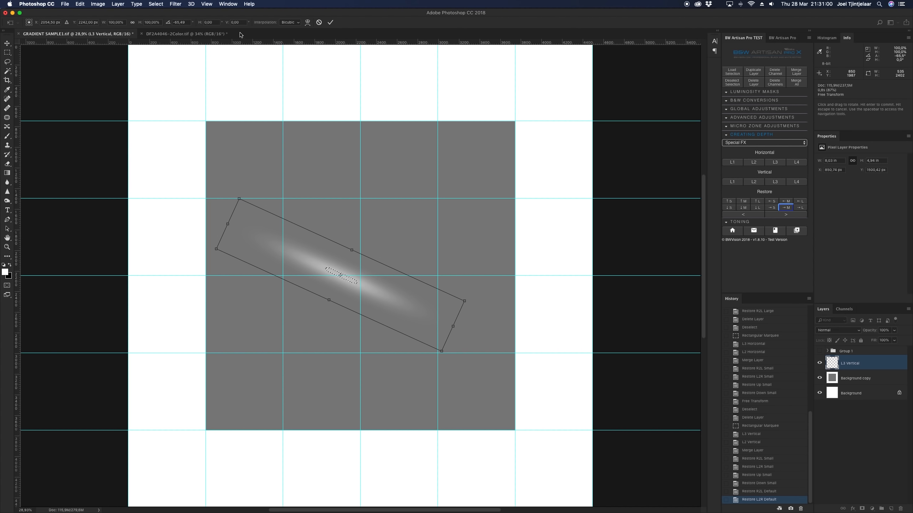
left_click(331, 23)
left_click(162, 4)
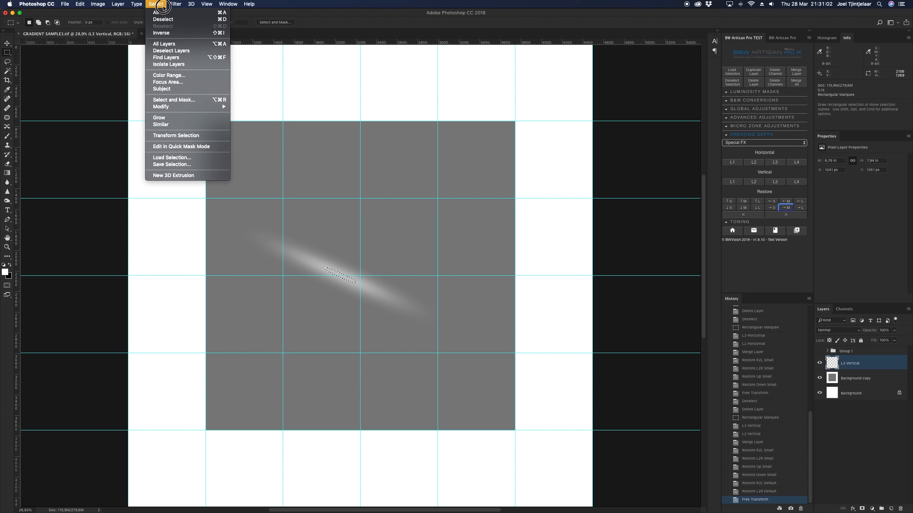
left_click(163, 19)
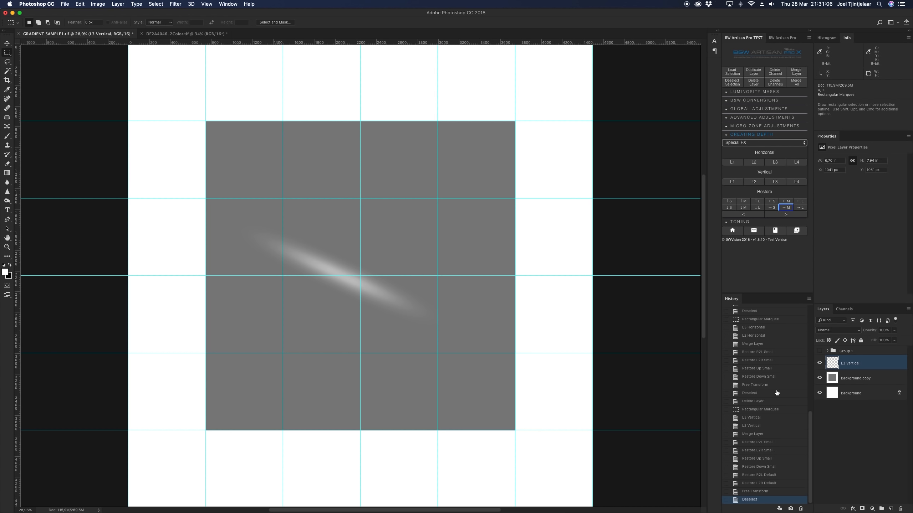
left_click(796, 72)
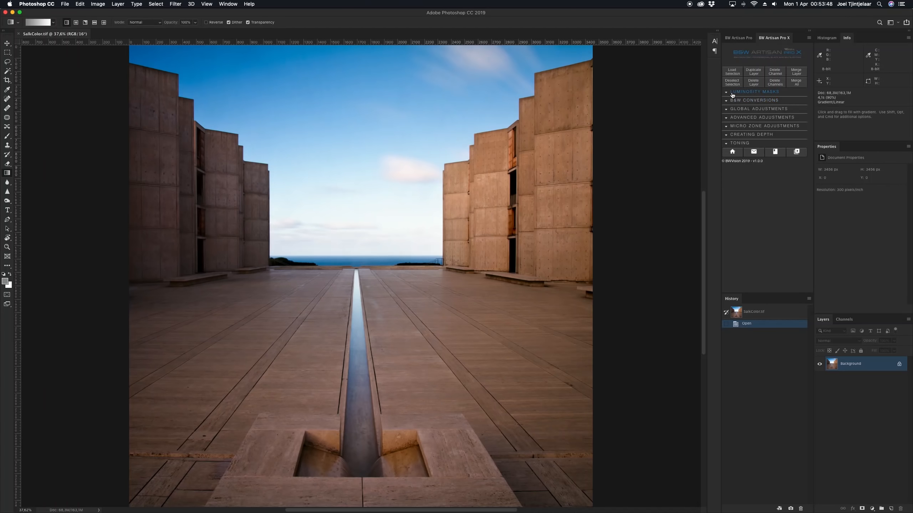
Examine the BW Artisan Pro X sections from Luminosity Masks to Toning, including the micro zone and toning options
left_click(732, 93)
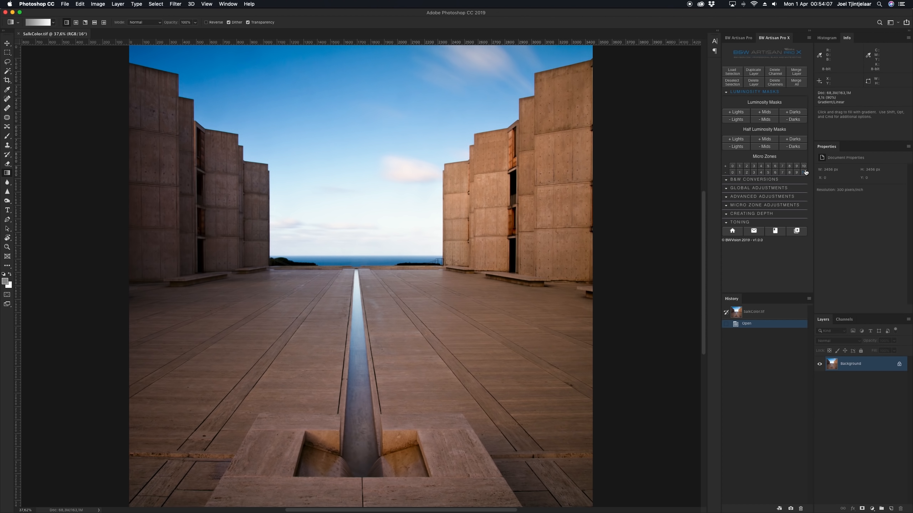
left_click(779, 180)
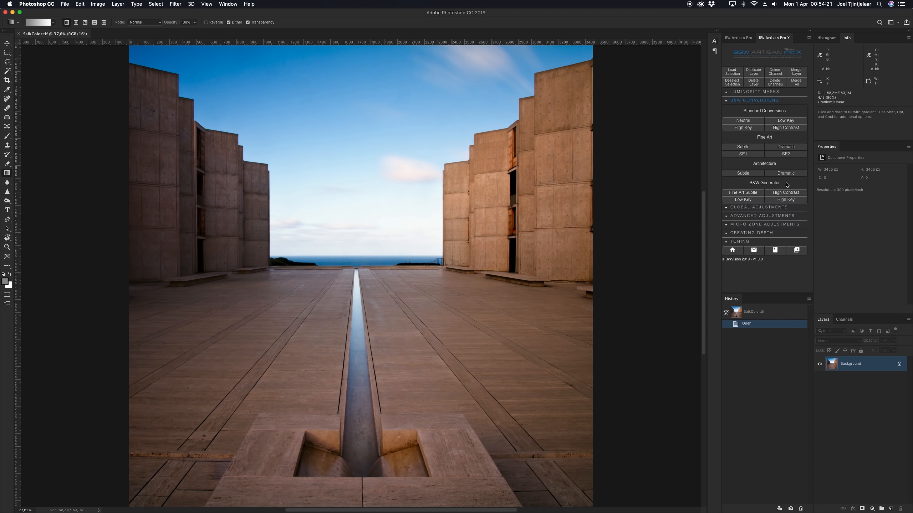
left_click(775, 209)
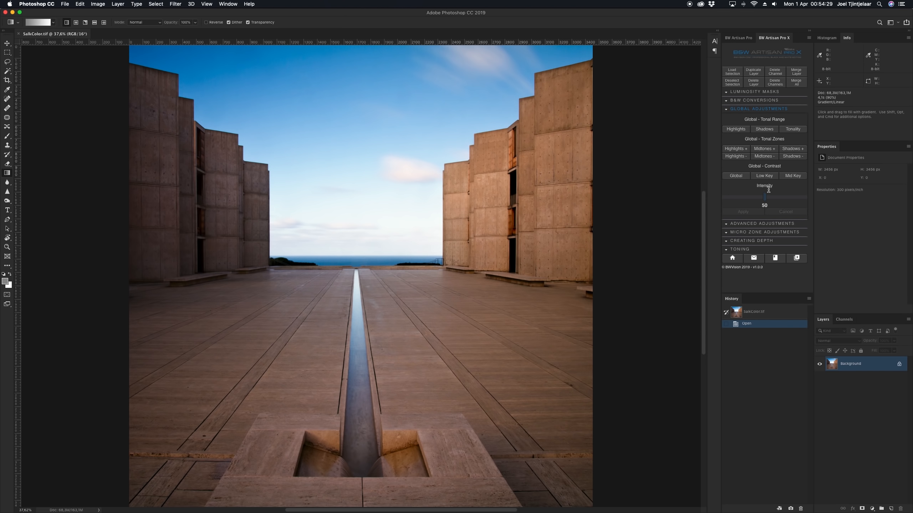
left_click(763, 228)
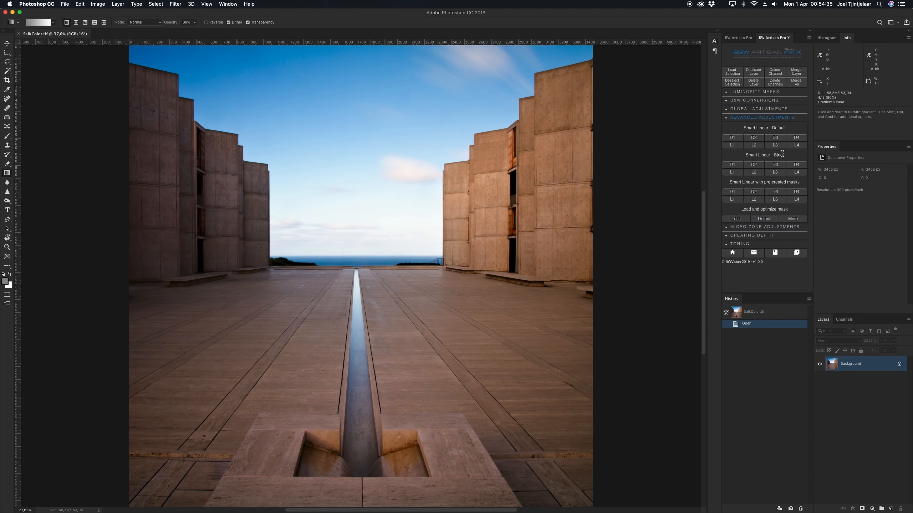
left_click(759, 227)
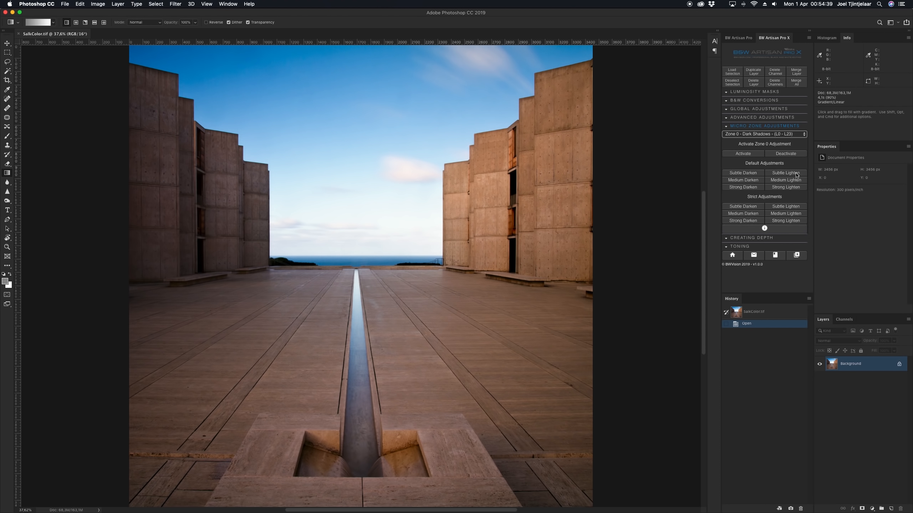
left_click(803, 134)
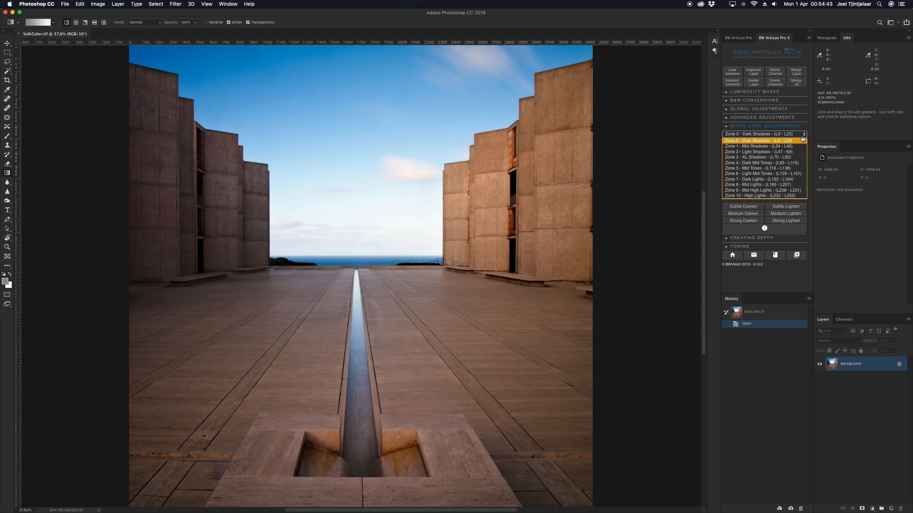
left_click(802, 138)
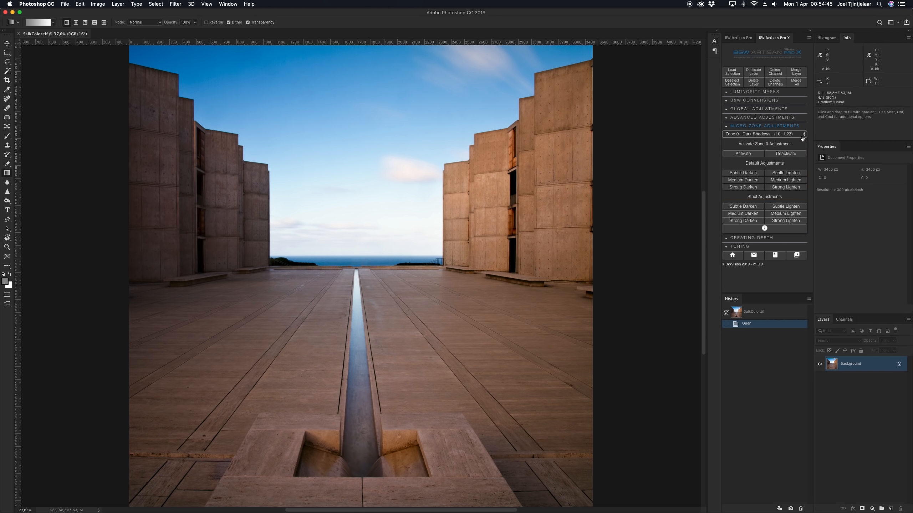
left_click(726, 239)
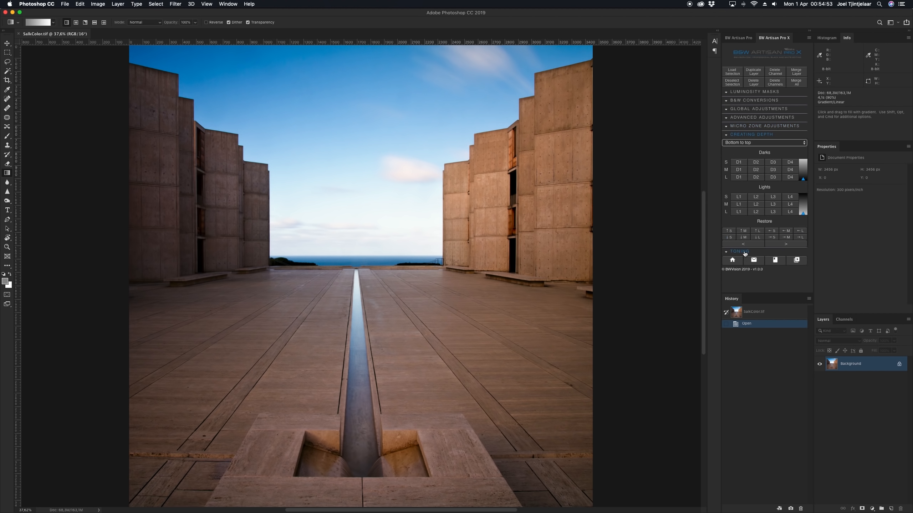
left_click(744, 252)
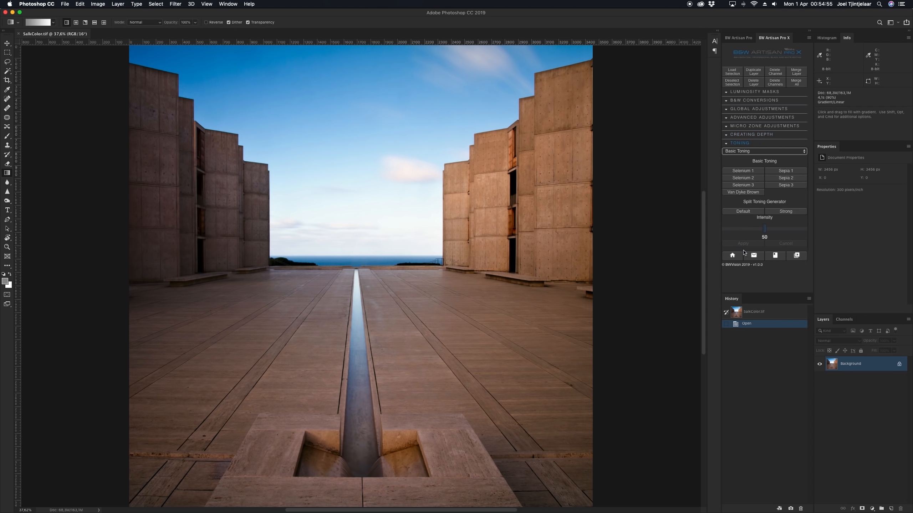
left_click(794, 152)
left_click(794, 153)
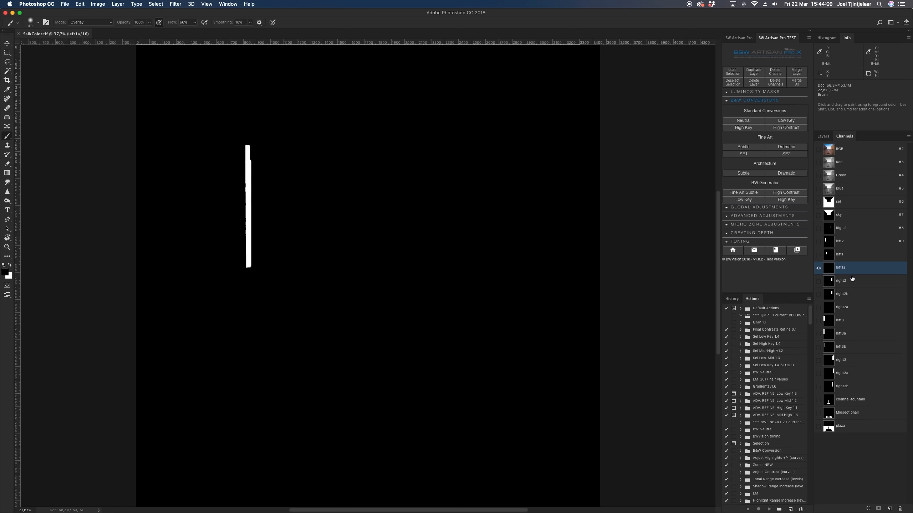
Review the saved selection channels of the SalkColor photo, from right2 through Midsectionall, and return to the RGB composite and its layers
left_click(853, 281)
left_click(854, 293)
left_click(857, 307)
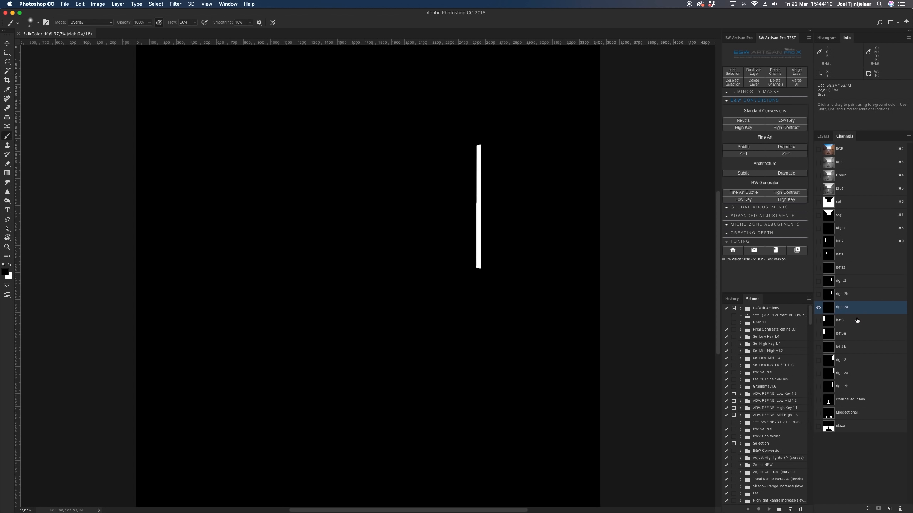
left_click(857, 320)
left_click(856, 333)
left_click(854, 387)
left_click(858, 401)
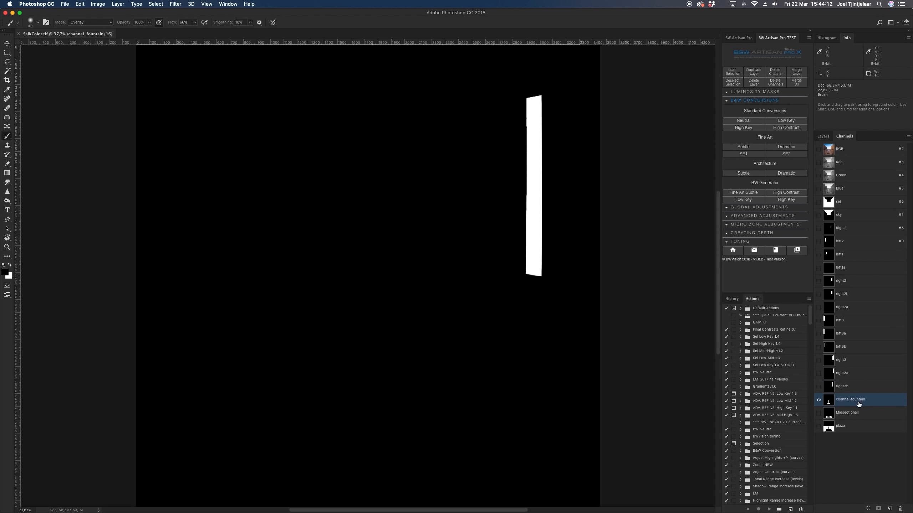
left_click(857, 413)
left_click(856, 150)
left_click(824, 137)
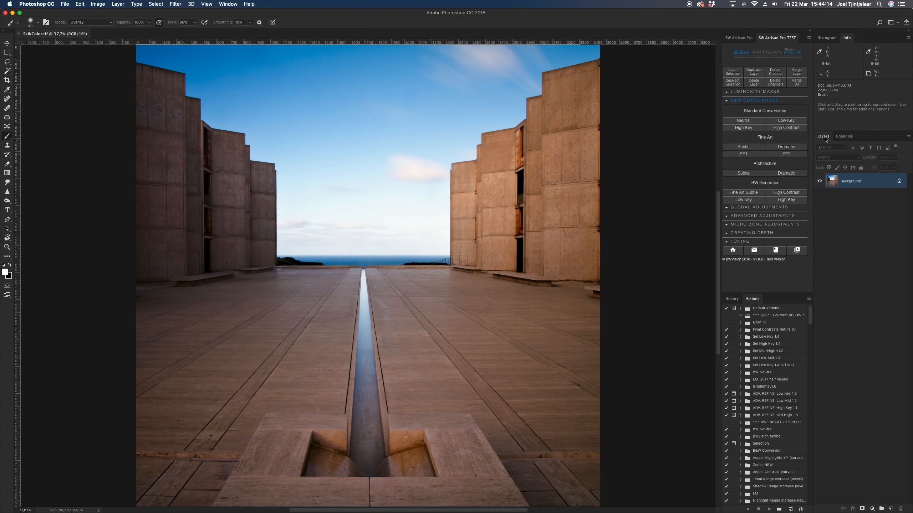
Convert the SalkColor photo to black and white with the Neutral standard conversion and merge the result into Background
left_click(735, 123)
left_click(797, 72)
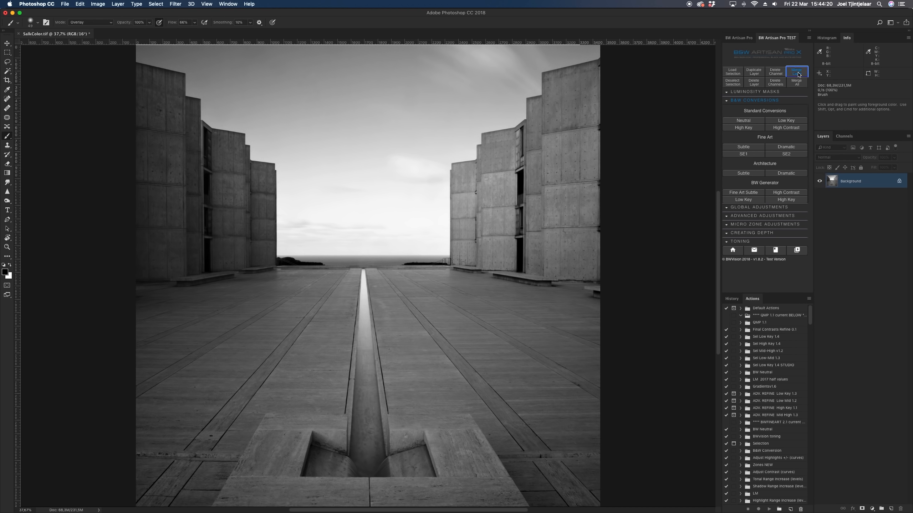
Load the saved sky channel as a new selection
left_click(160, 4)
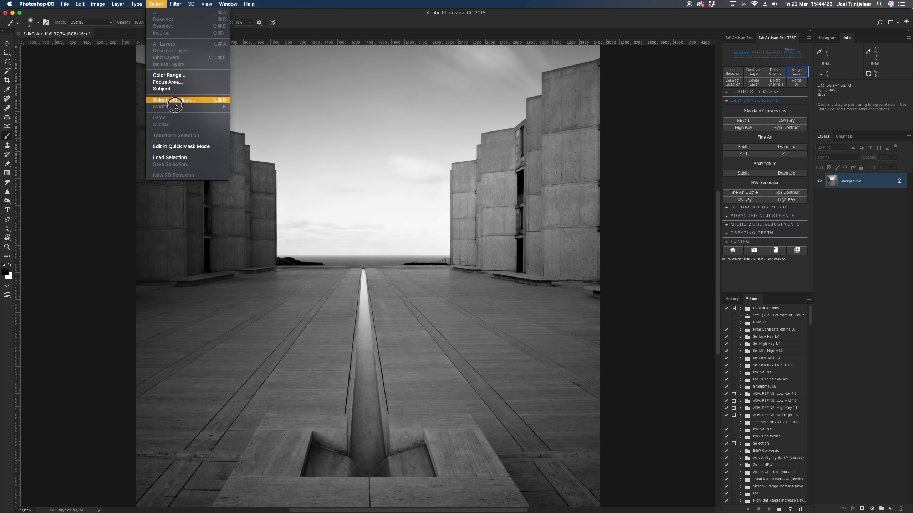
left_click(176, 158)
left_click(587, 116)
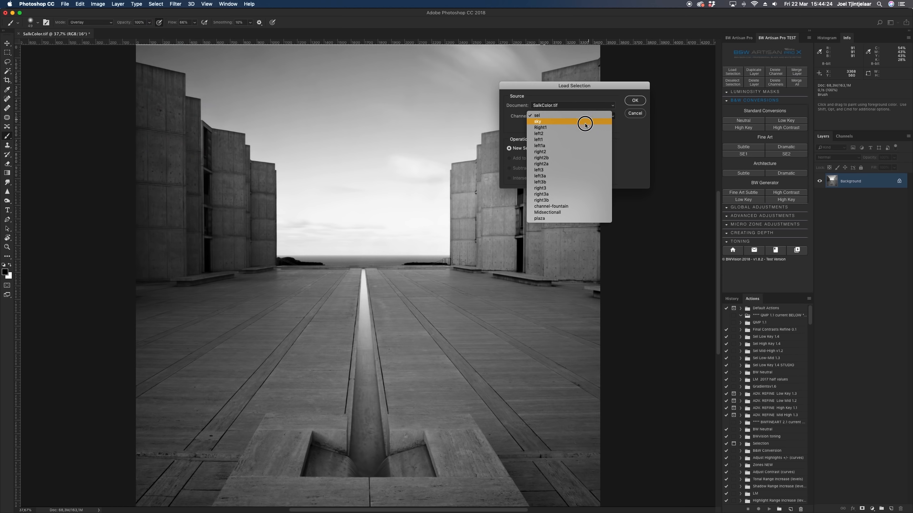
left_click(587, 116)
left_click(635, 100)
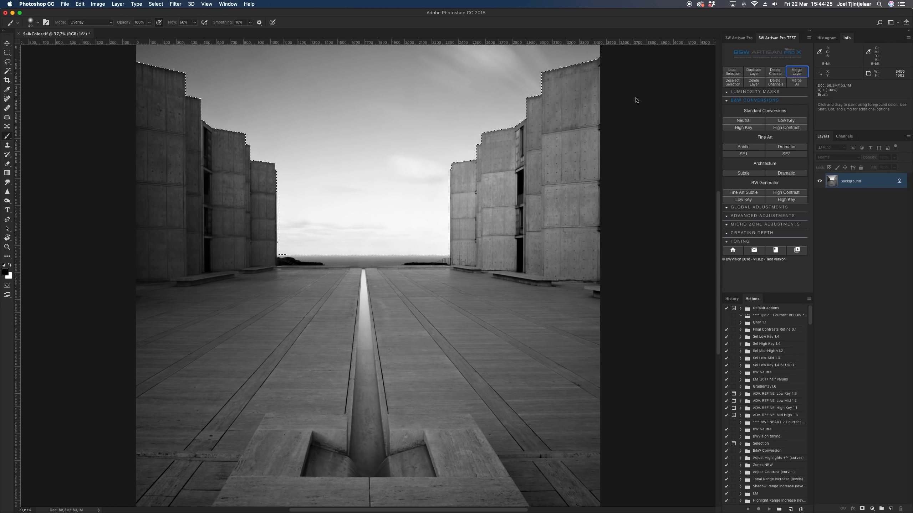
Apply the global Low Key contrast adjustment to the selected sky at intensity 100
left_click(759, 207)
left_click(768, 175)
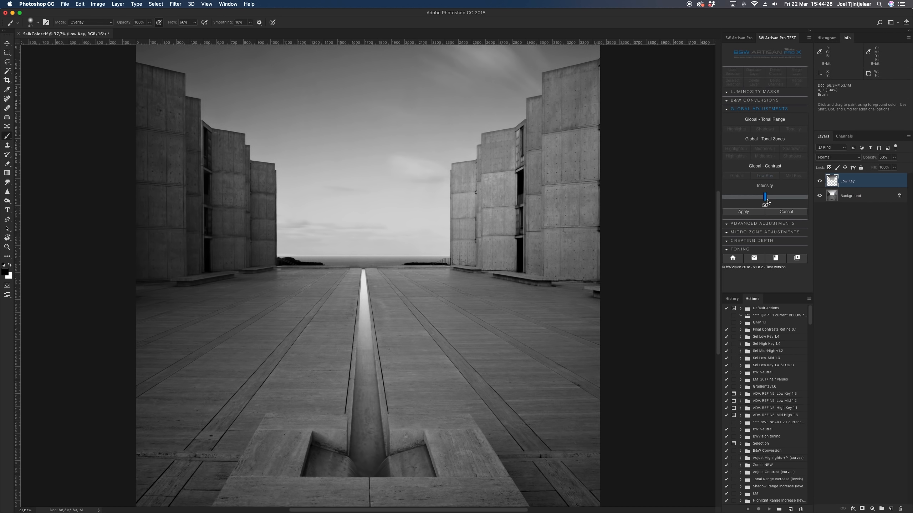
left_click_drag(765, 198, 801, 206)
left_click(743, 212)
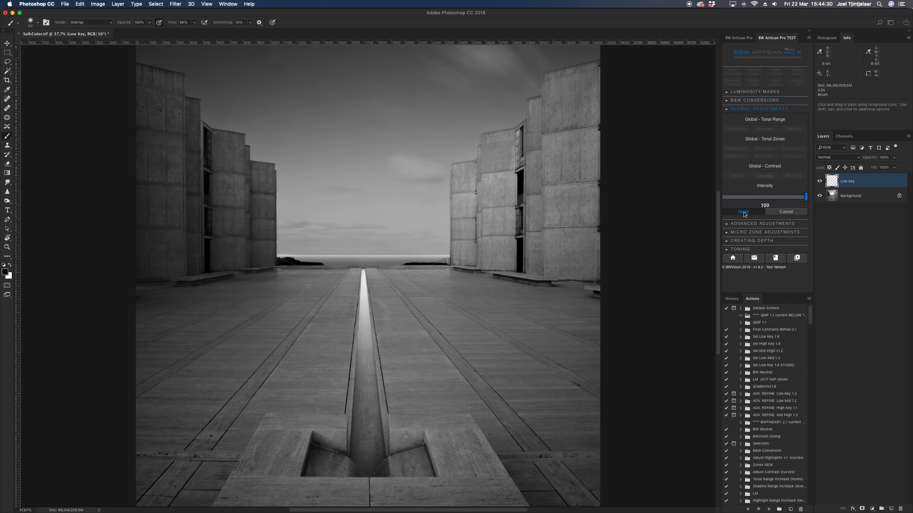
Load the saved sky channel as a new selection
left_click(155, 4)
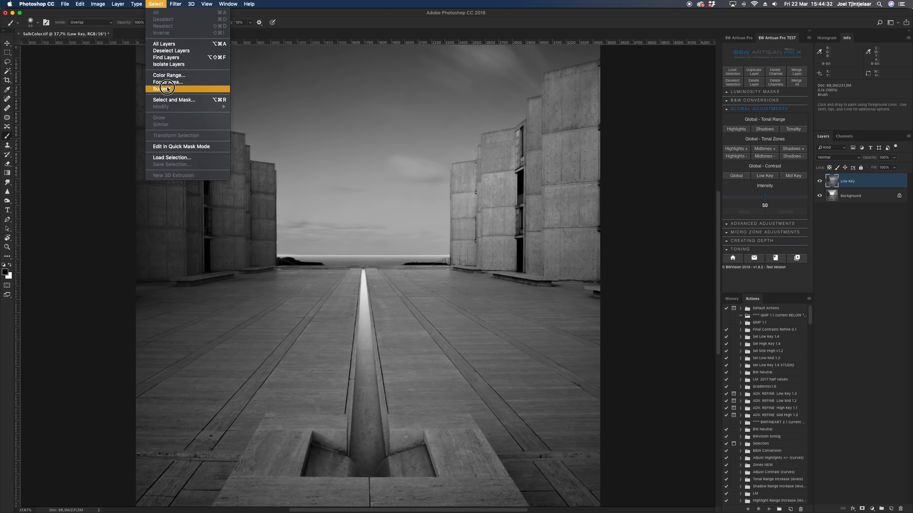
left_click(174, 157)
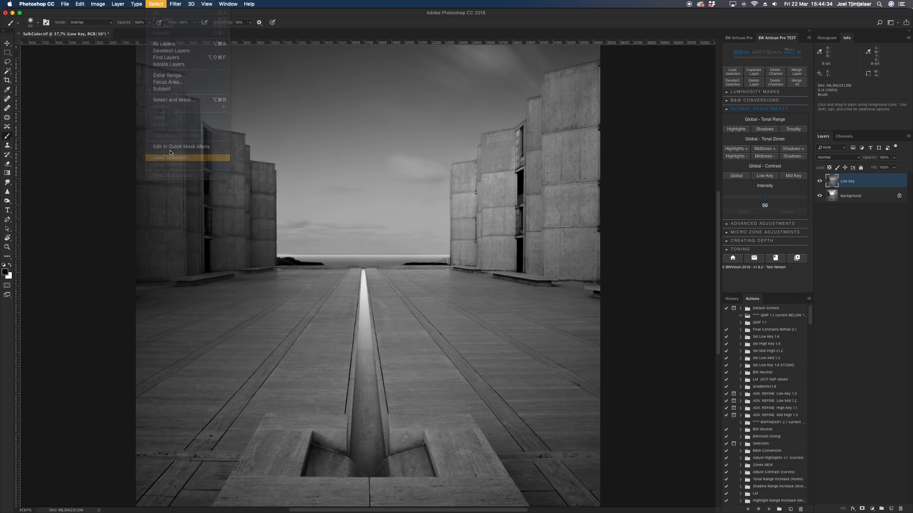
left_click(581, 116)
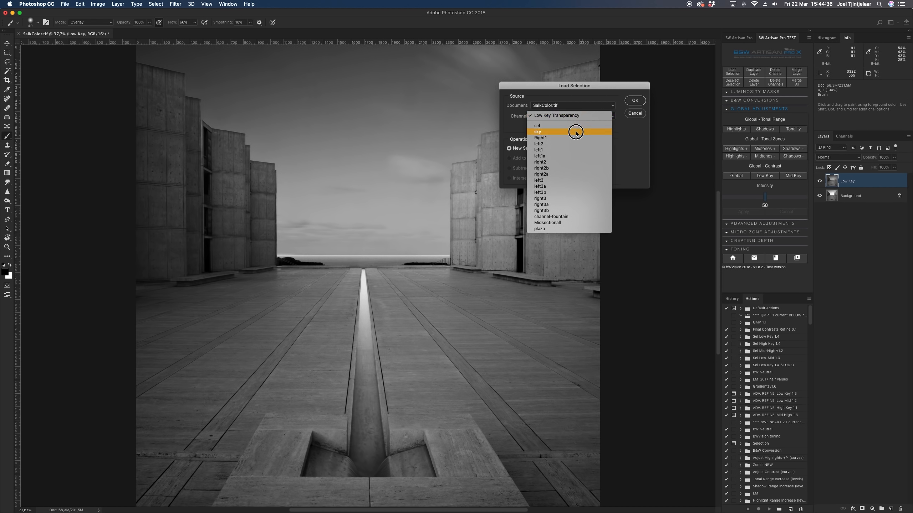
left_click(575, 126)
left_click(635, 100)
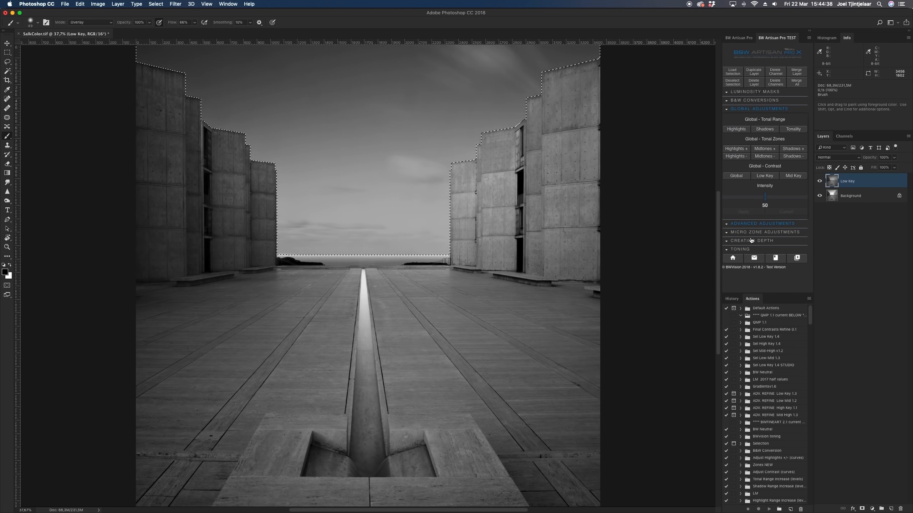
Darken the selected sky with Top to bottom dark gradients: large D2, medium D1 and small D2
left_click(752, 241)
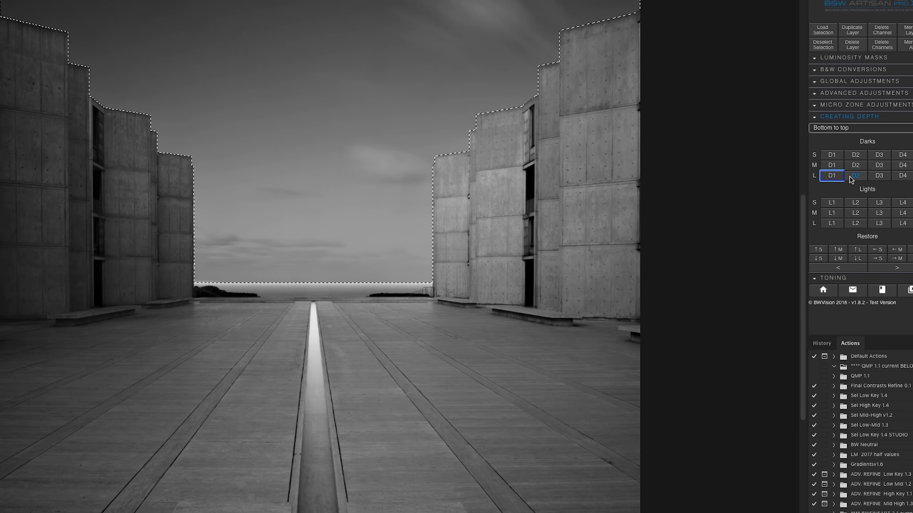
left_click(747, 146)
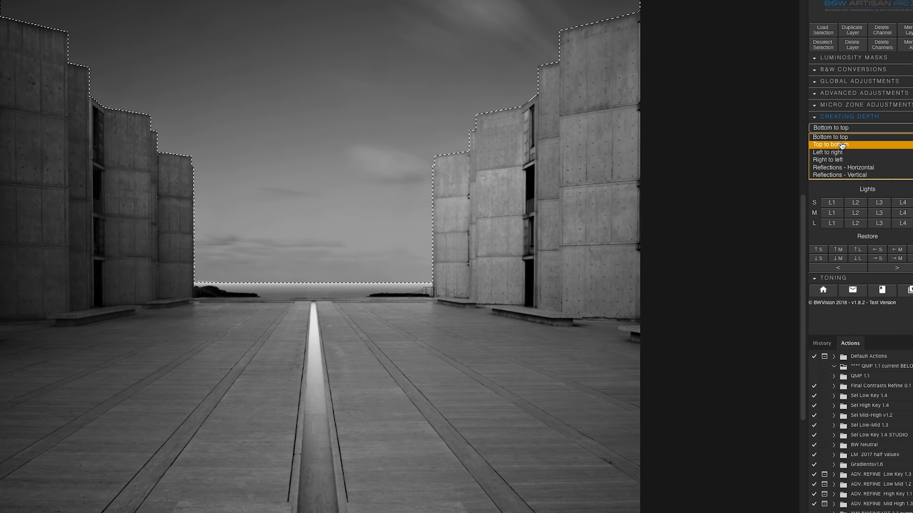
left_click(842, 145)
left_click(852, 179)
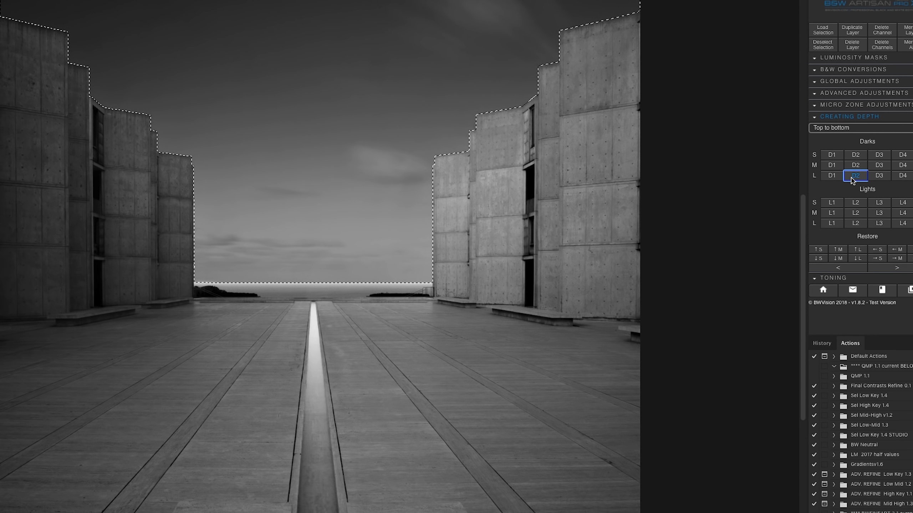
left_click(832, 166)
left_click(856, 157)
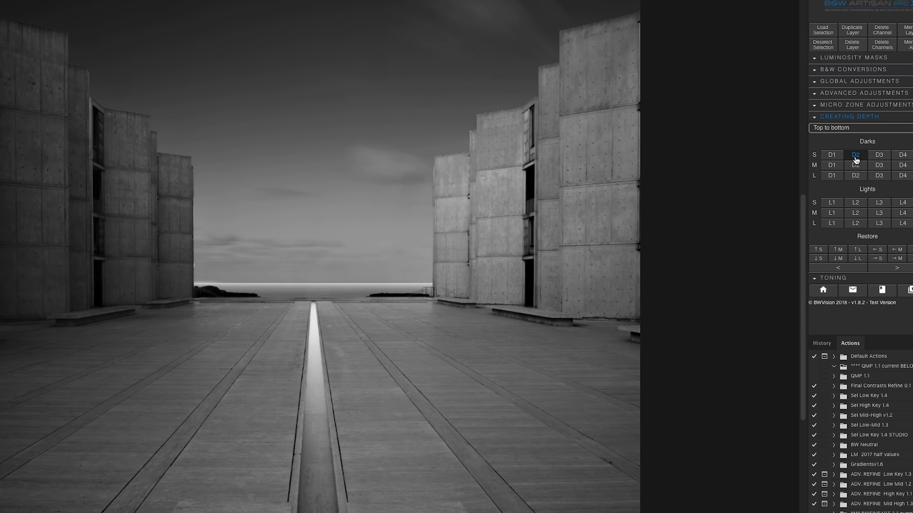
Deepen the sky further with Top to bottom large D2 and large D1 dark gradients
left_click(855, 130)
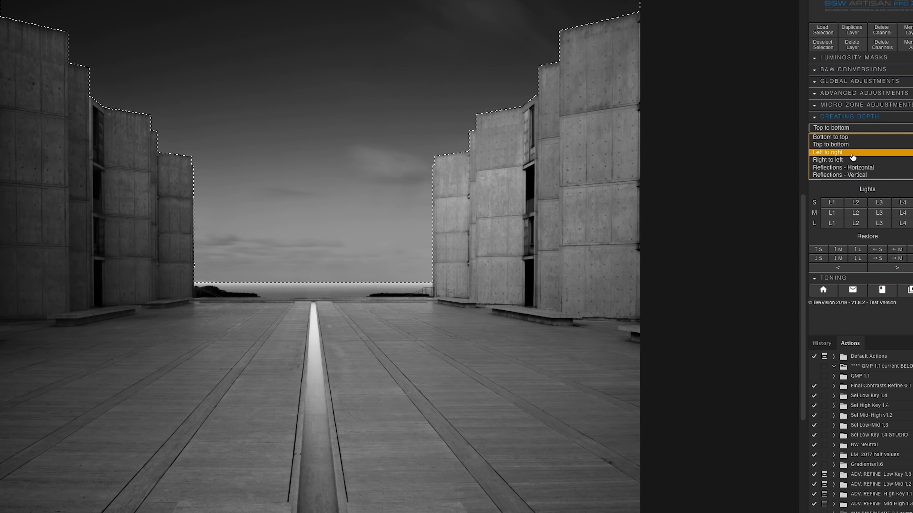
left_click(852, 145)
left_click(852, 177)
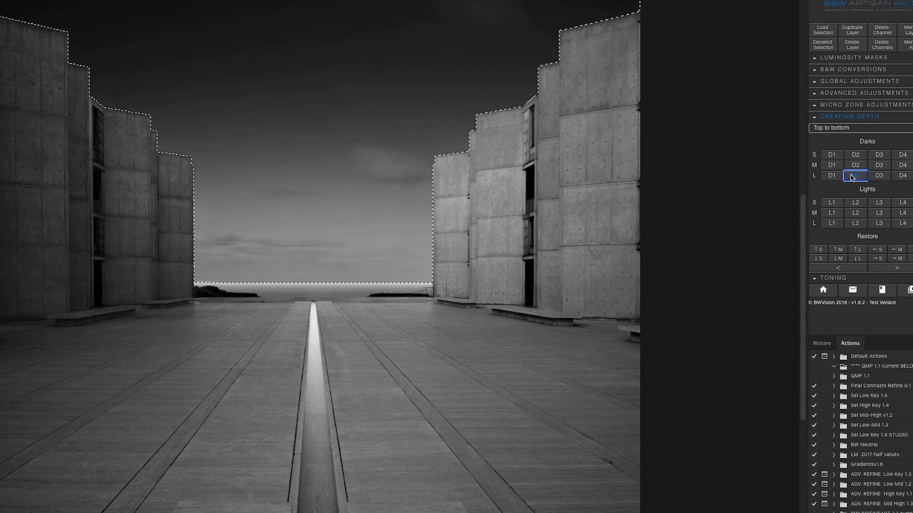
left_click(832, 176)
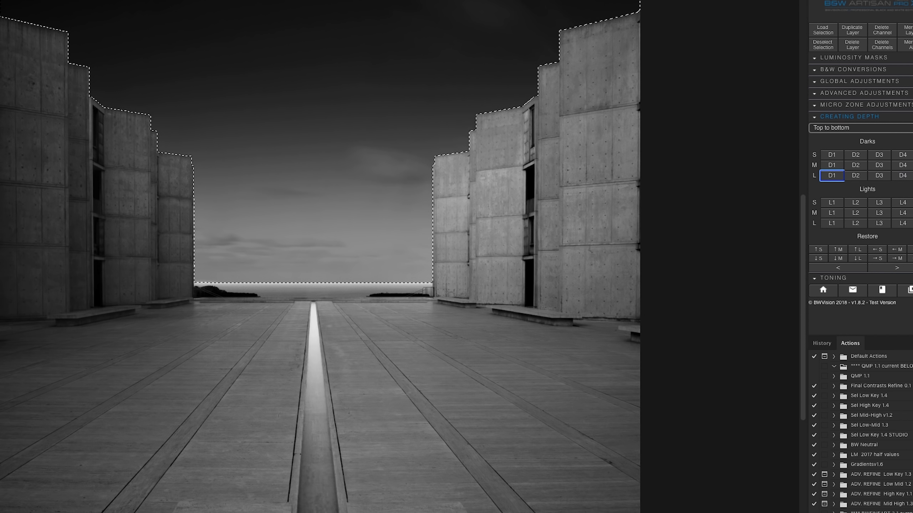
Merge the dark gradient layers down into Low Key and toggle that layer's visibility to compare the sky
left_click(801, 69)
left_click(906, 30)
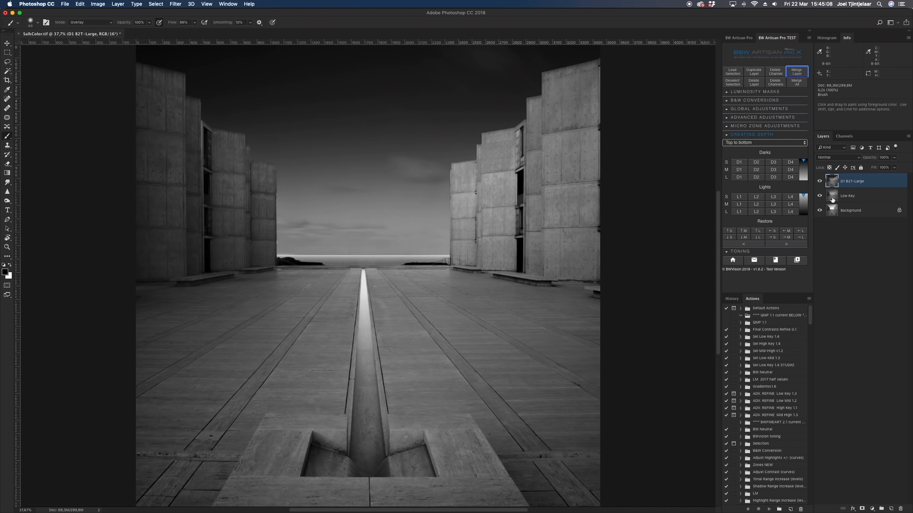
left_click(804, 73)
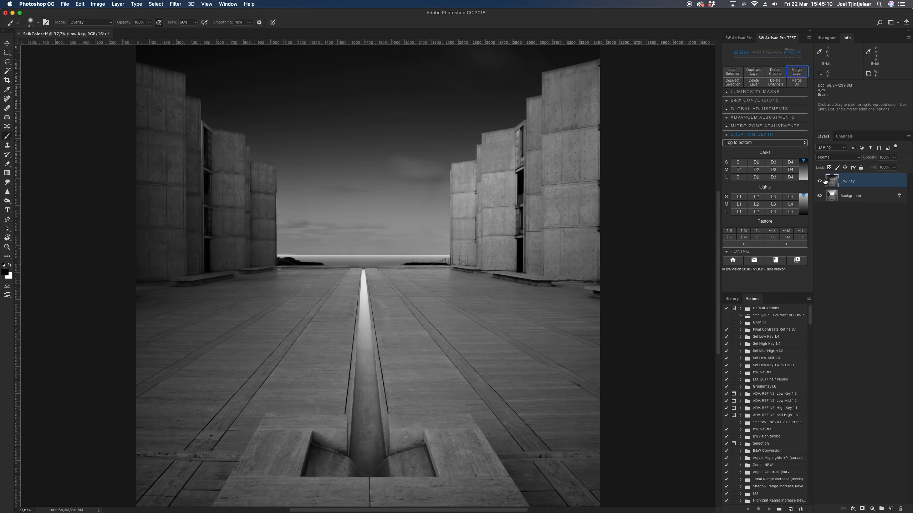
left_click(820, 181)
left_click(819, 181)
Reselect the sky and add Reflections - Horizontal top gradients: large L2 and L1, medium L3 and L2
left_click(155, 4)
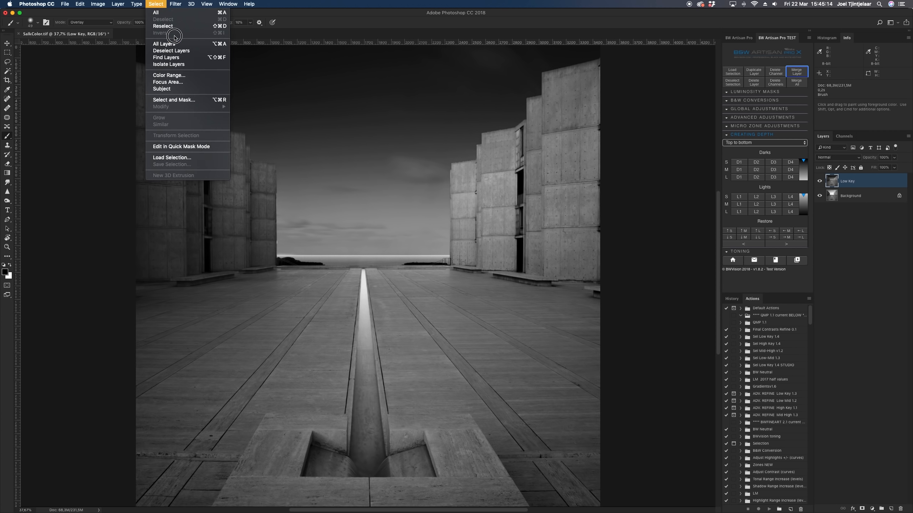
left_click(163, 27)
left_click(762, 142)
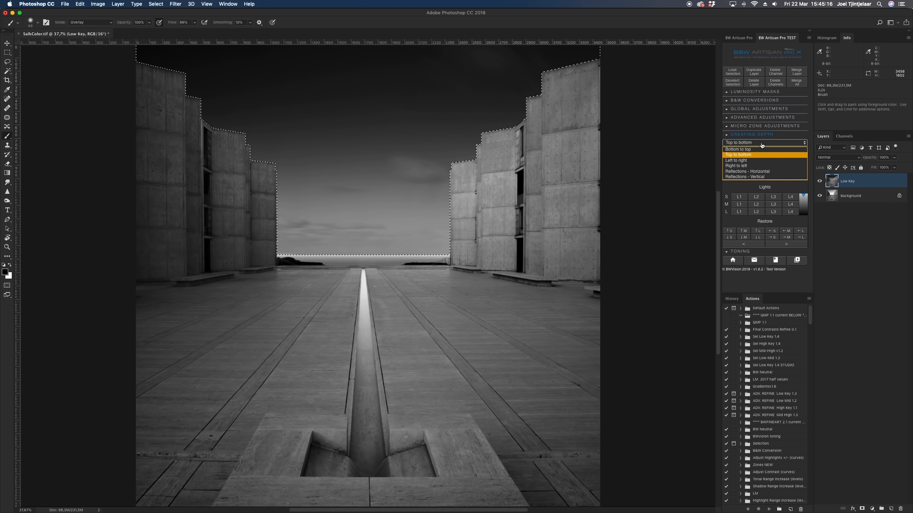
left_click(754, 171)
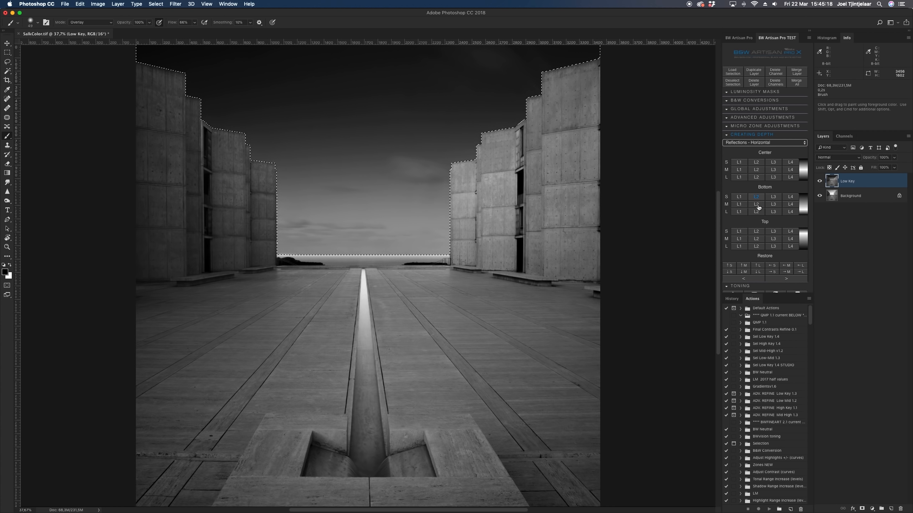
left_click(758, 247)
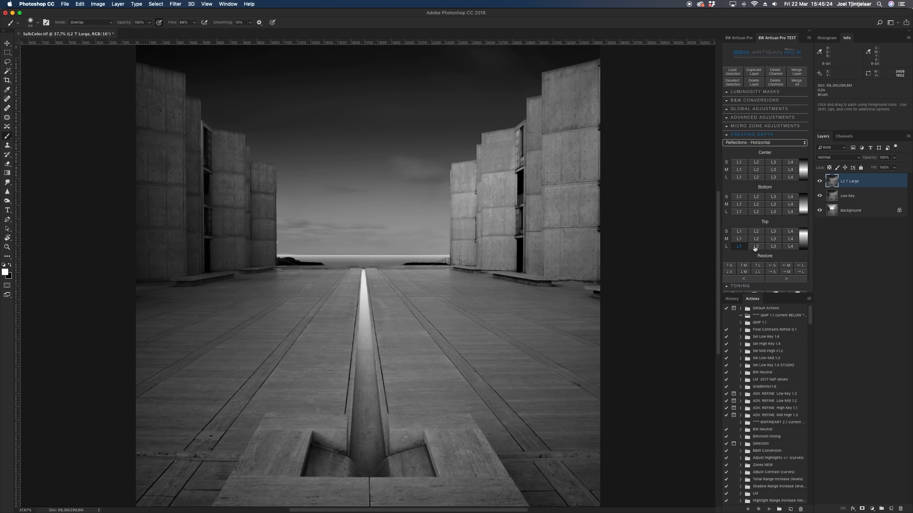
left_click(772, 239)
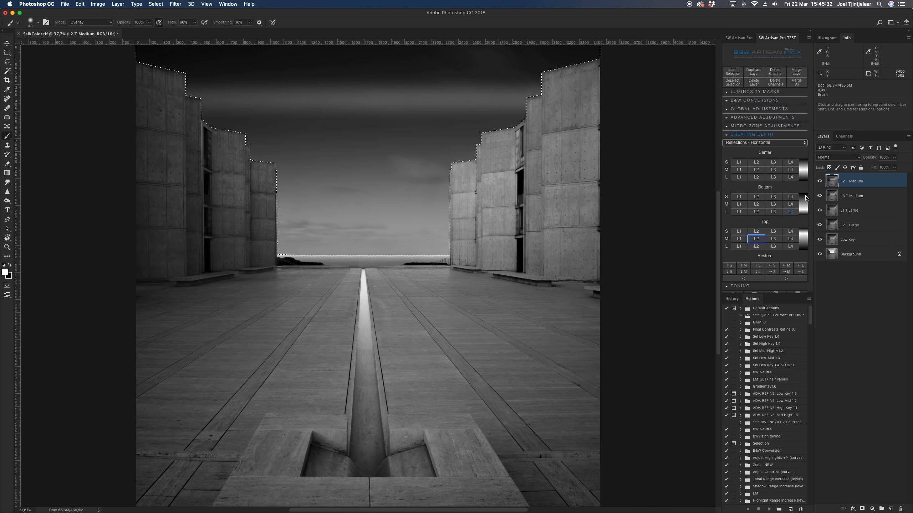
Deselect the sky and merge the reflection layers down into L2 T Large, toggling its visibility to compare
left_click(175, 4)
mouse_move(157, 4)
left_click(161, 19)
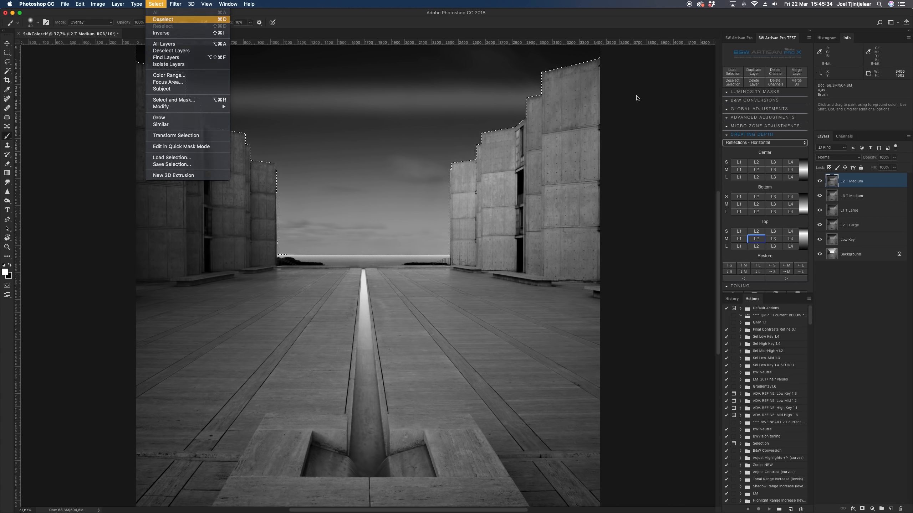
left_click(795, 73)
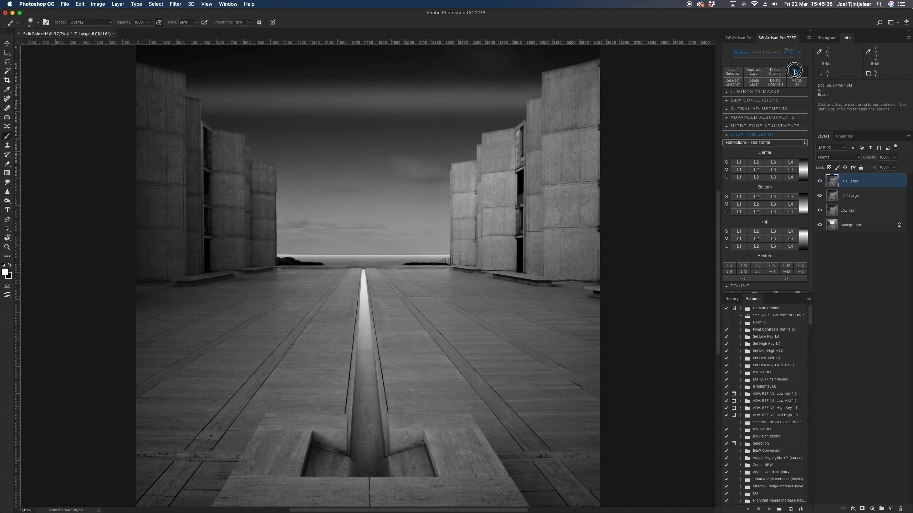
left_click(820, 182)
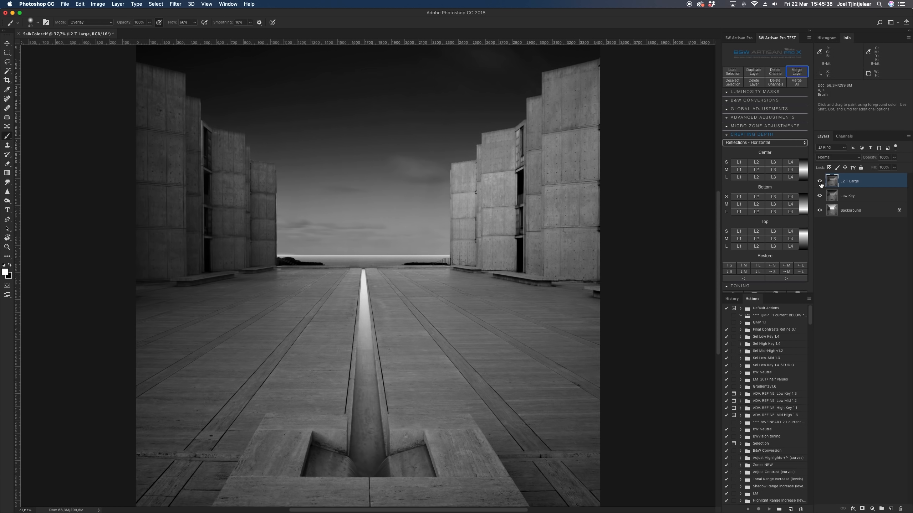
left_click(820, 182)
Reselect the sky, partially restore it with medium left, right and up, small down and large up restores, then deselect
left_click(155, 4)
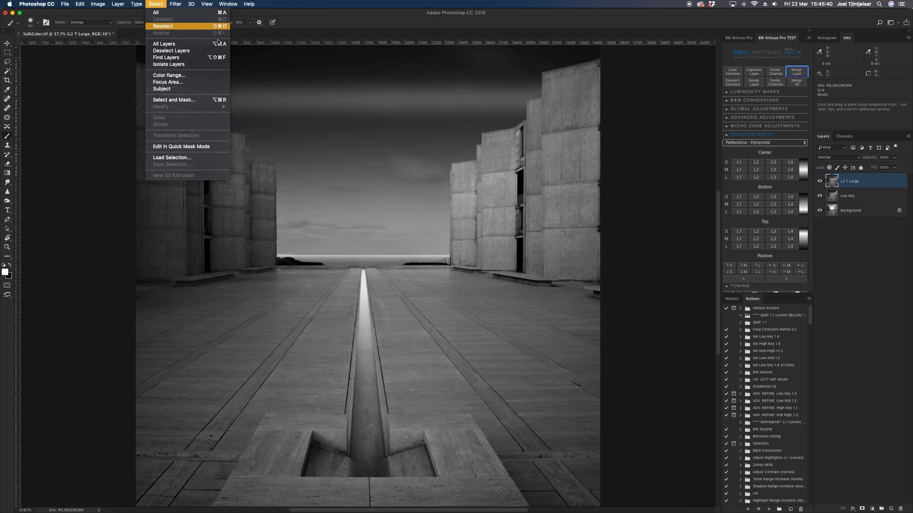
left_click(787, 266)
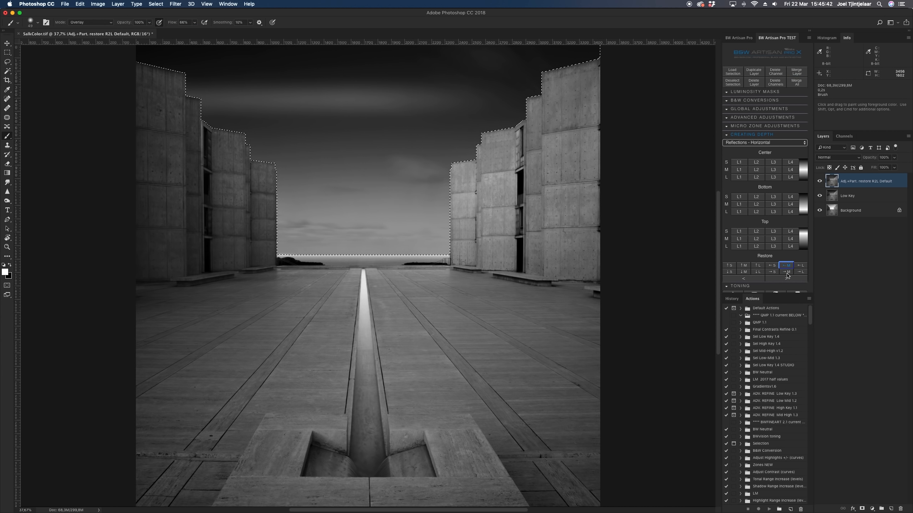
left_click(787, 272)
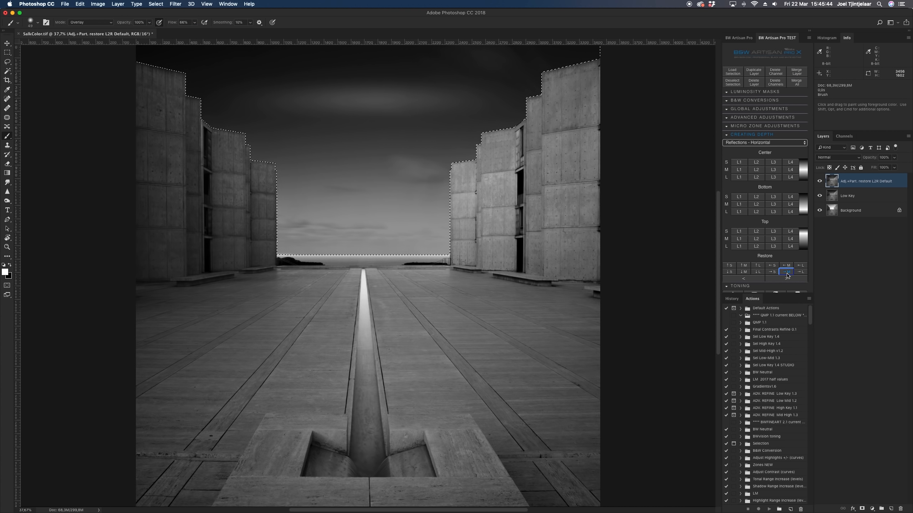
left_click(744, 266)
left_click(730, 272)
left_click(757, 265)
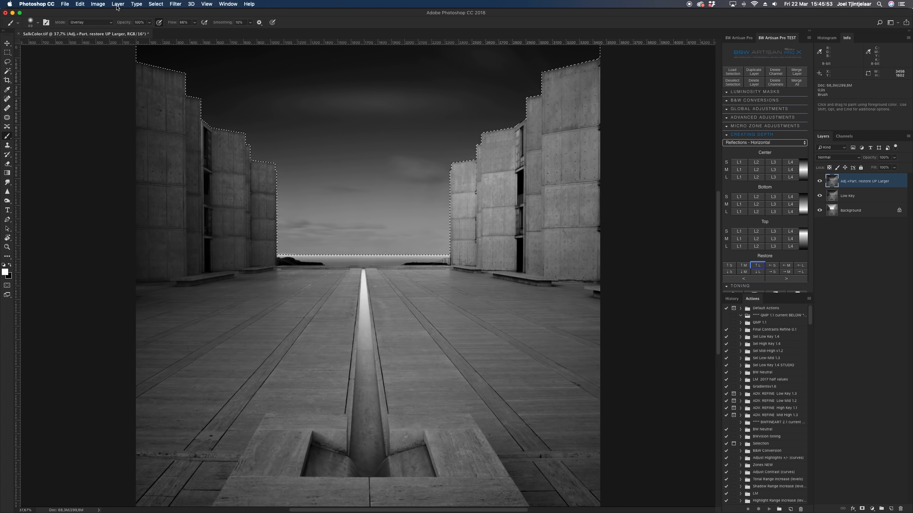
left_click(156, 4)
left_click(160, 20)
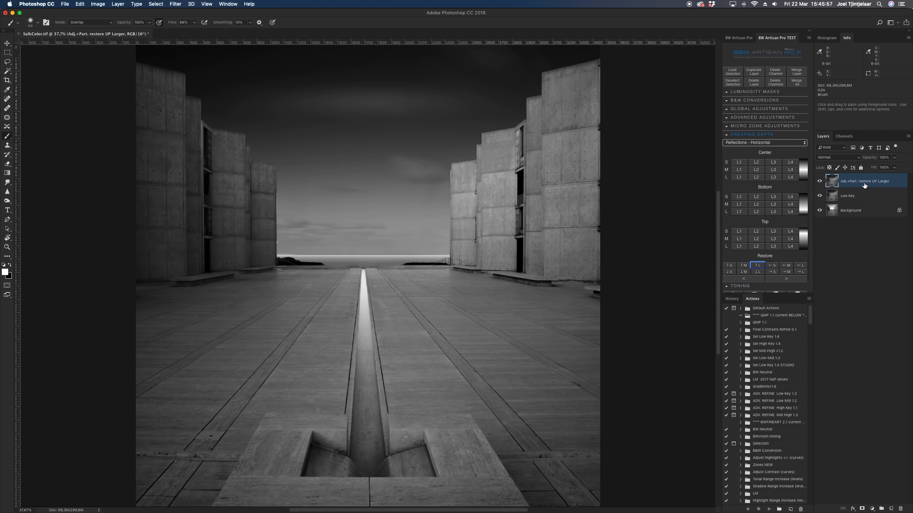
Reselect the sky and apply the medium right-to-left and left-to-right restores
left_click(156, 3)
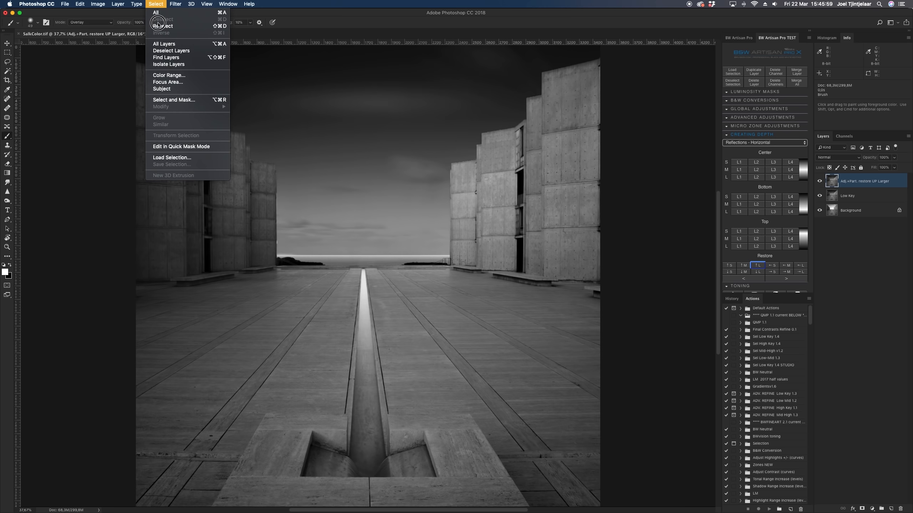
left_click(161, 27)
left_click(784, 266)
left_click(785, 272)
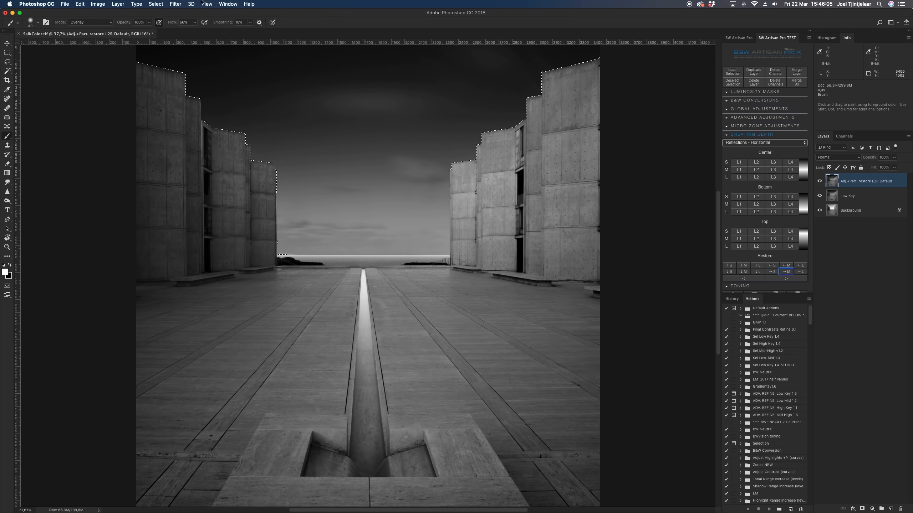
Deselect the sky and merge the restored layer down into Low Key
left_click(155, 4)
left_click(164, 19)
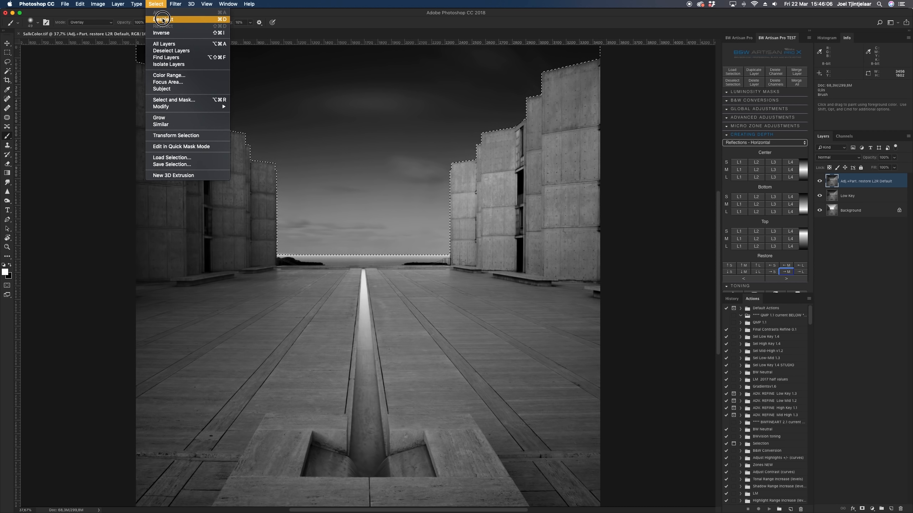
left_click(796, 73)
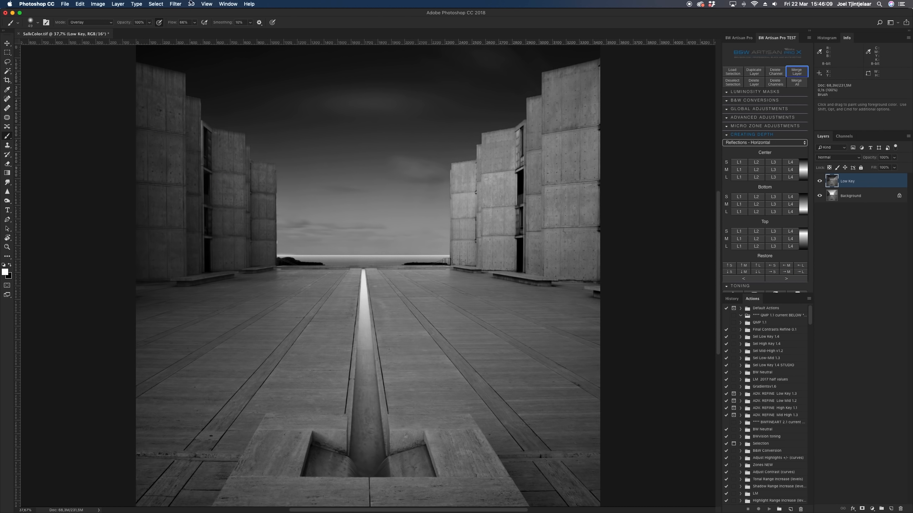
Load the saved Right1 channel as a new selection
left_click(155, 4)
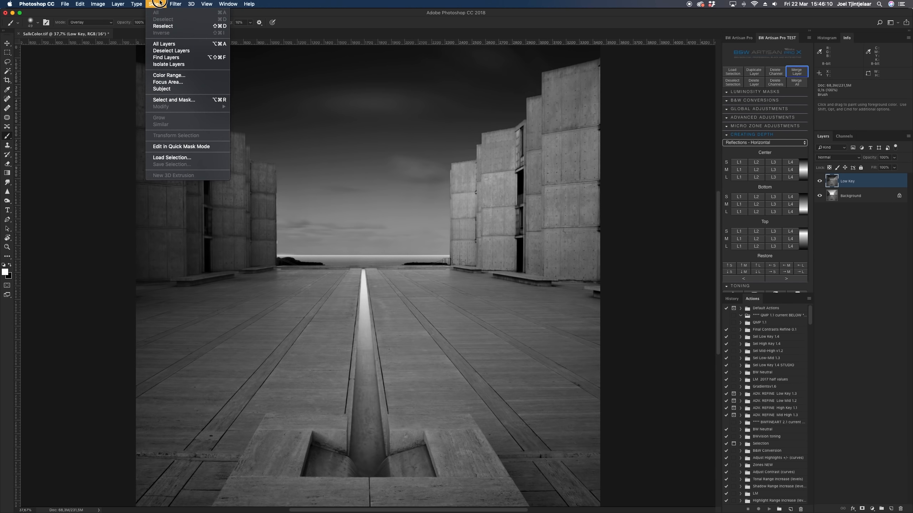
left_click(185, 159)
left_click(591, 116)
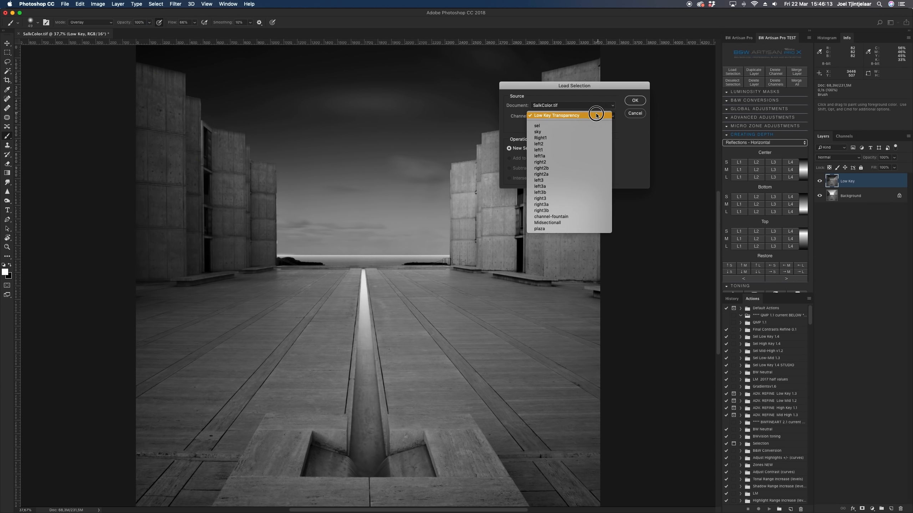
left_click(583, 137)
key("Return")
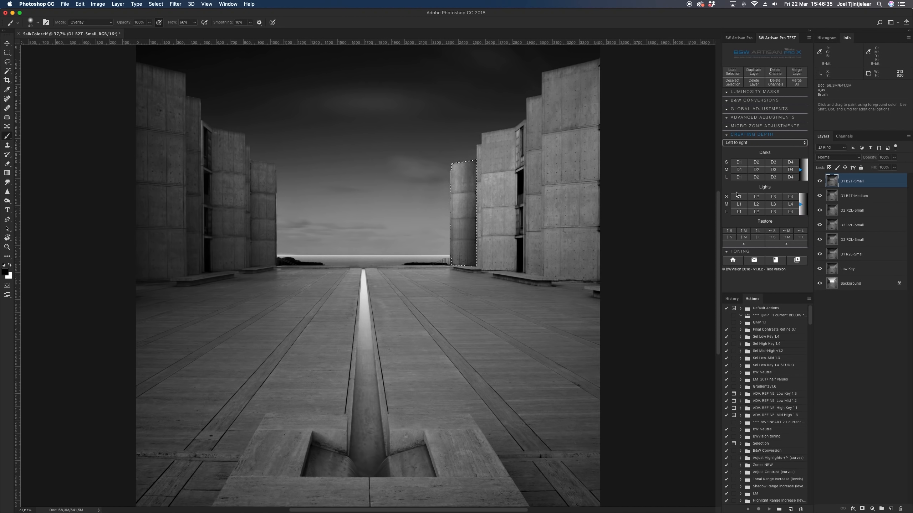
Lighten the Right1 selection with a small left-to-right L1 gradient and a small top-to-bottom L1 gradient
left_click(737, 197)
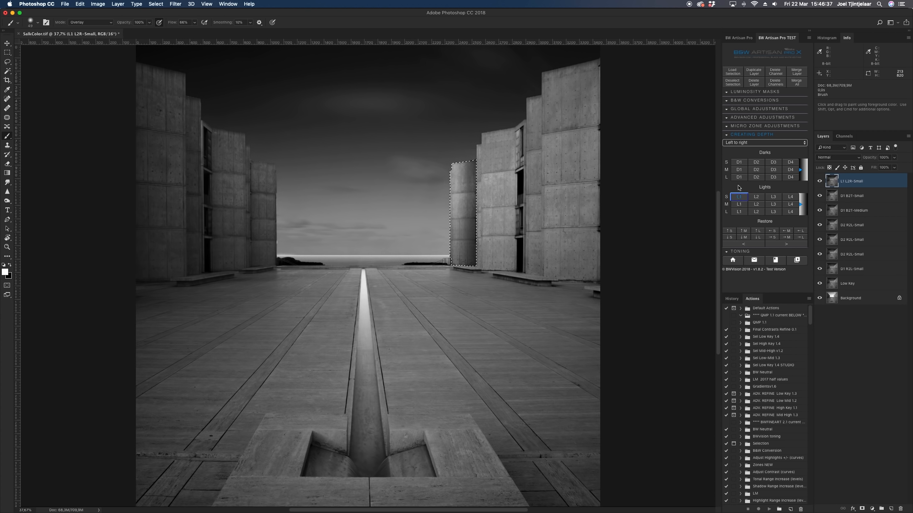
left_click(747, 143)
left_click(738, 155)
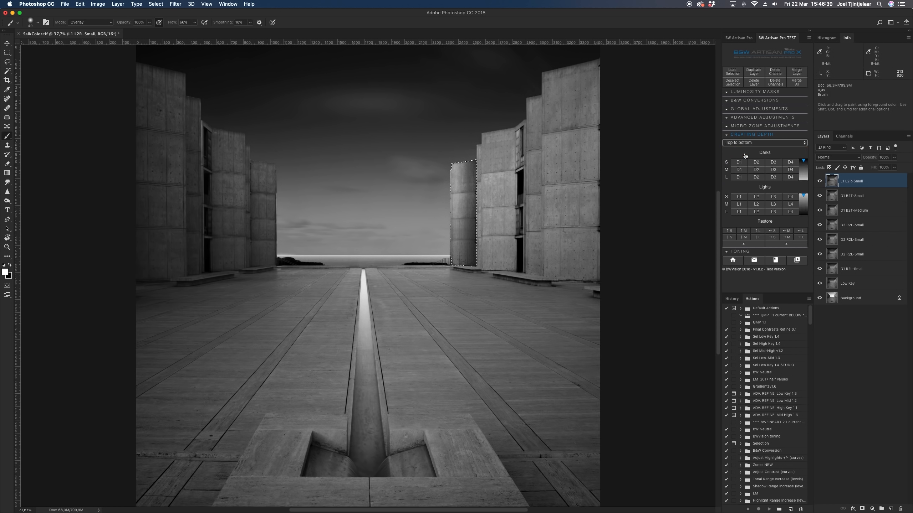
left_click(739, 197)
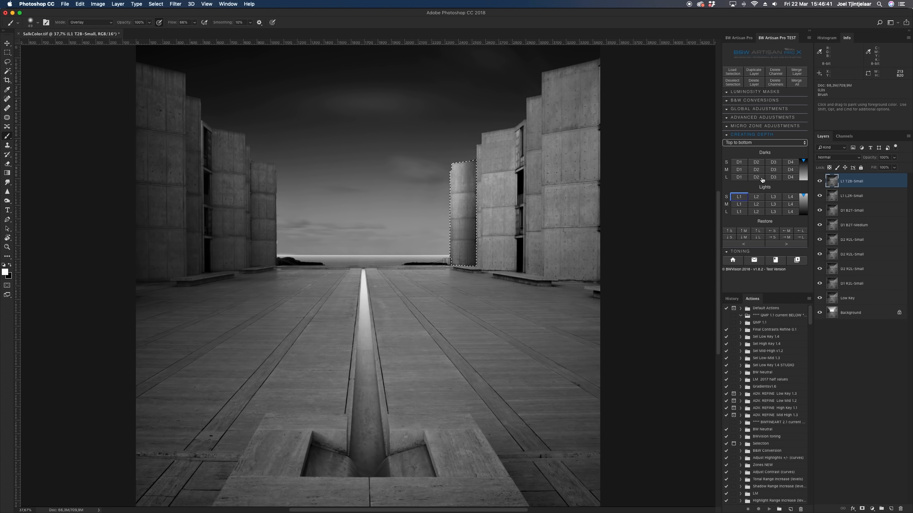
Deselect the Right1 area and merge its gradient layers down into D1 R2L-Small, toggling that layer to compare
left_click(149, 3)
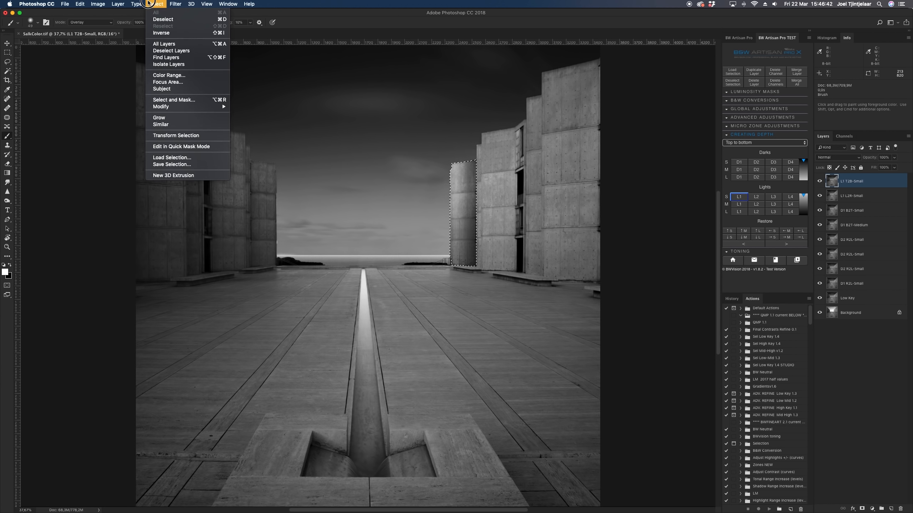
left_click(162, 18)
left_click(803, 74)
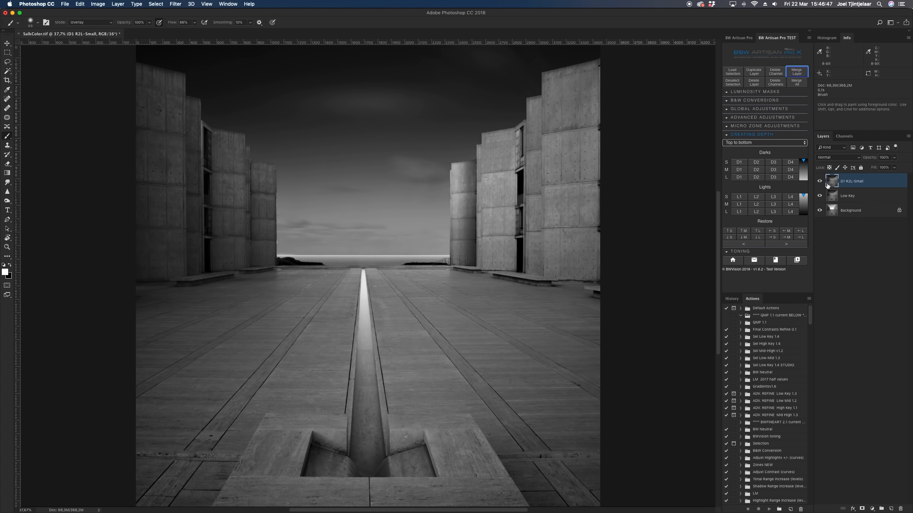
left_click(819, 181)
left_click(819, 181)
Load the saved left2 channel as a new selection and set the depth gradient direction to Left to right
left_click(116, 3)
mouse_move(154, 4)
left_click(183, 157)
left_click(574, 116)
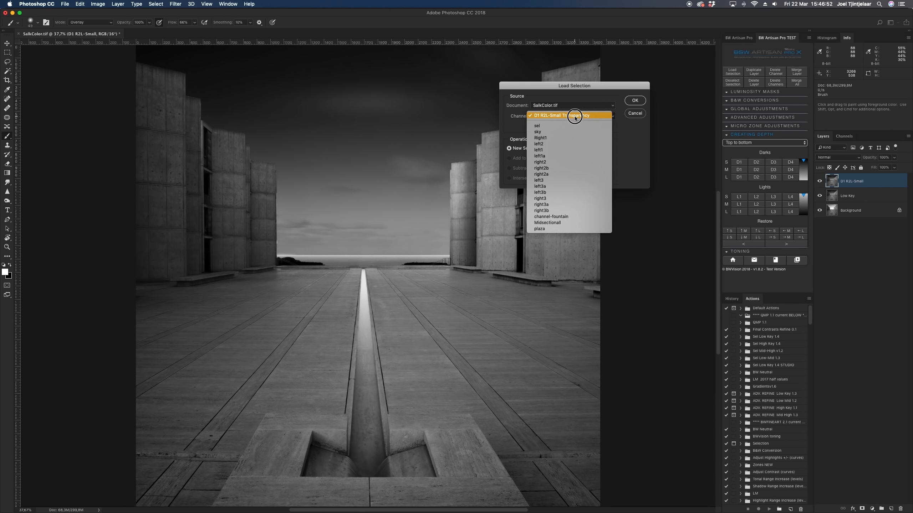
left_click(566, 144)
left_click(635, 100)
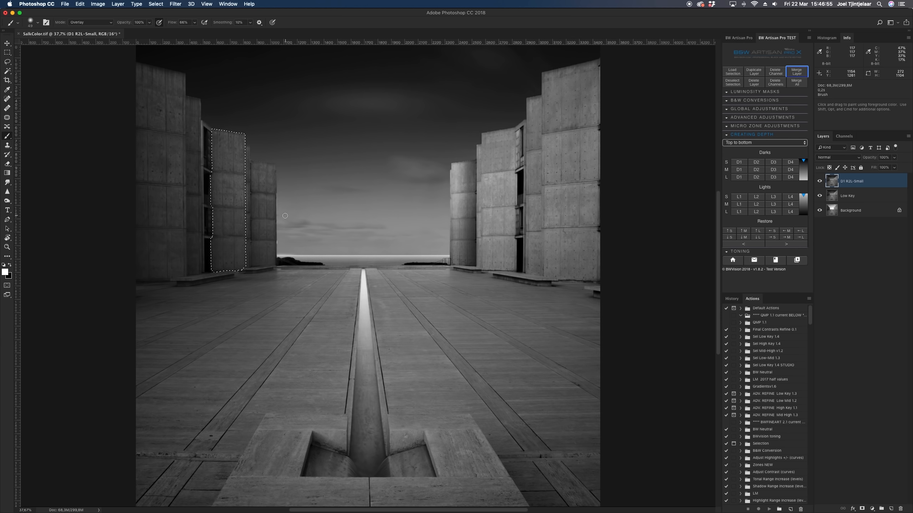
left_click(764, 142)
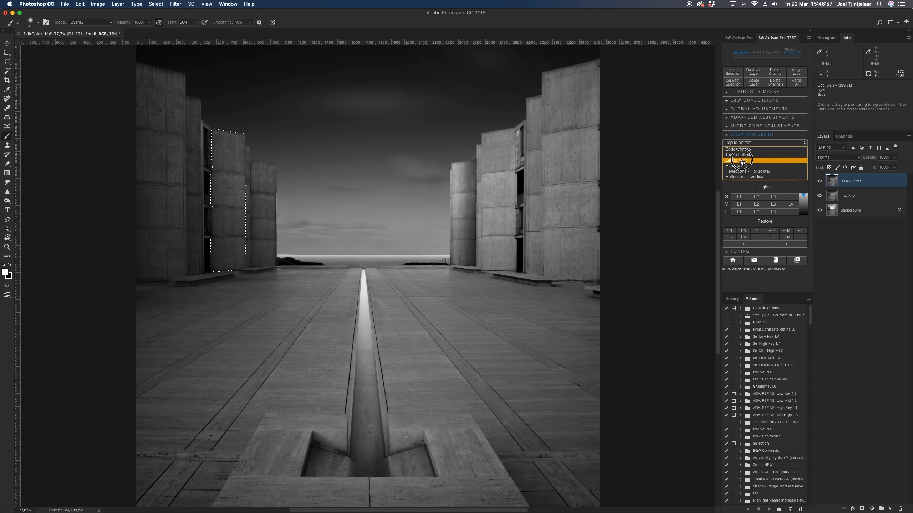
left_click(741, 160)
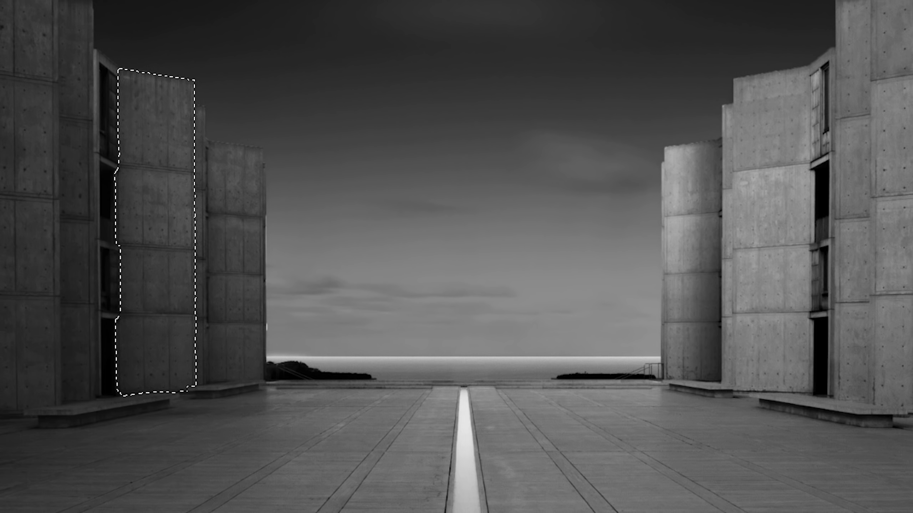
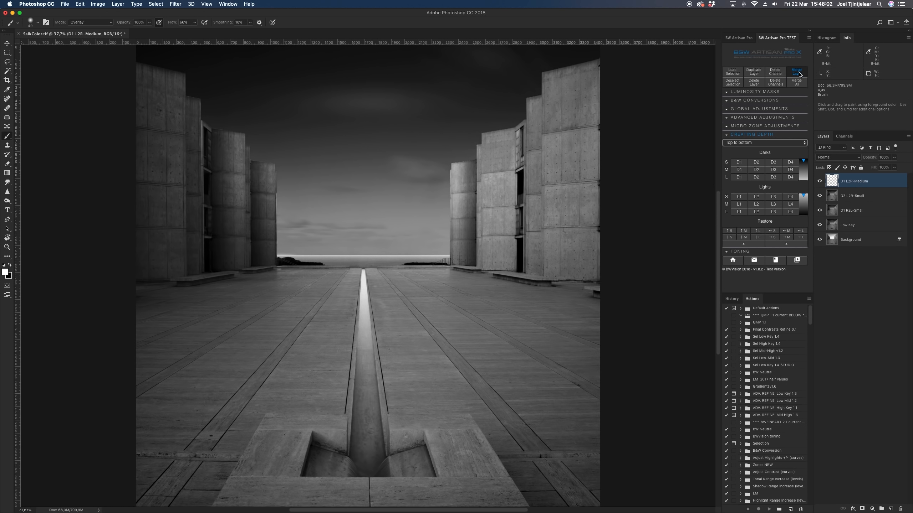
Merge the D1 L2R-Medium and D2 L2R-Small layers down into D1 R2L-Small and toggle its visibility to compare
left_click(798, 73)
left_click(798, 74)
left_click(822, 182)
left_click(821, 183)
left_click(821, 182)
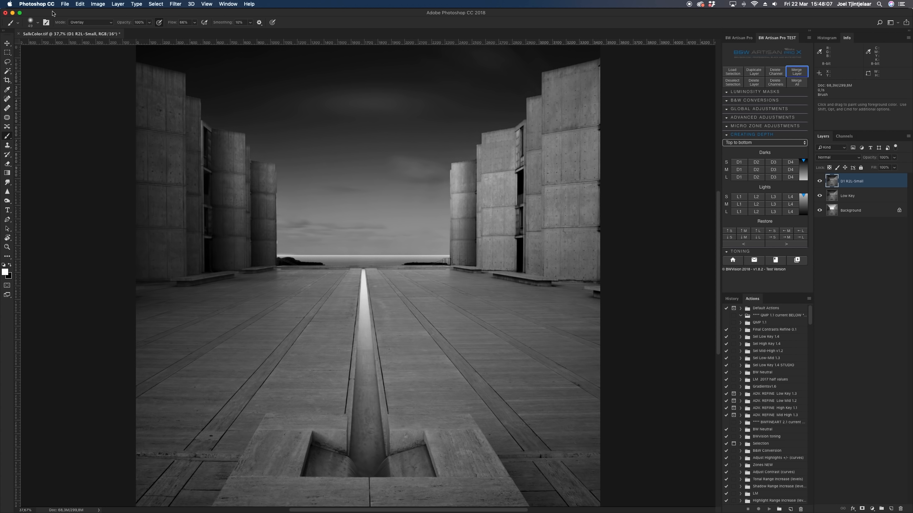
Load the saved left1a channel as a new selection
left_click(136, 4)
mouse_move(155, 4)
left_click(169, 157)
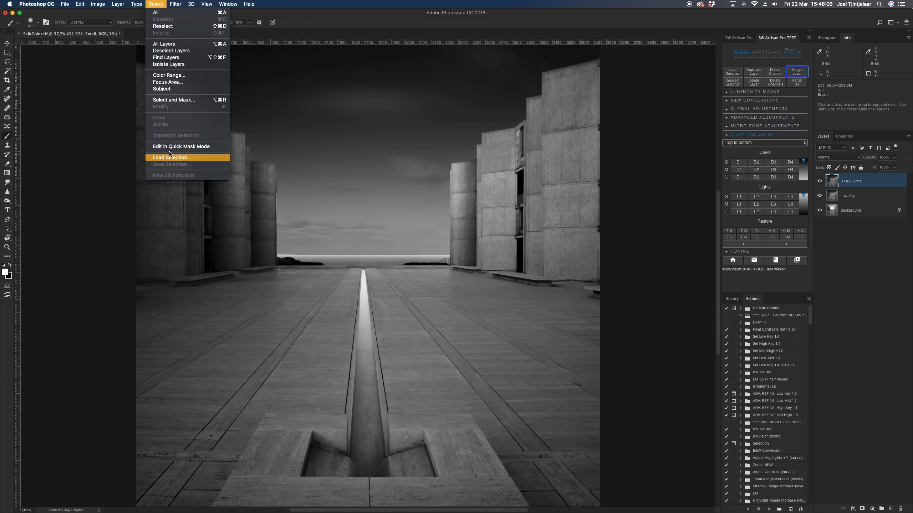
left_click(579, 119)
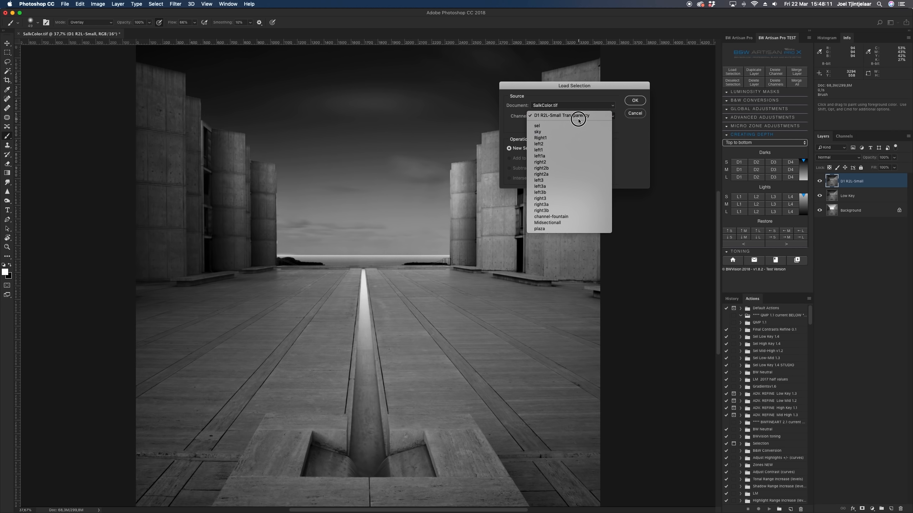
left_click(569, 157)
left_click(635, 101)
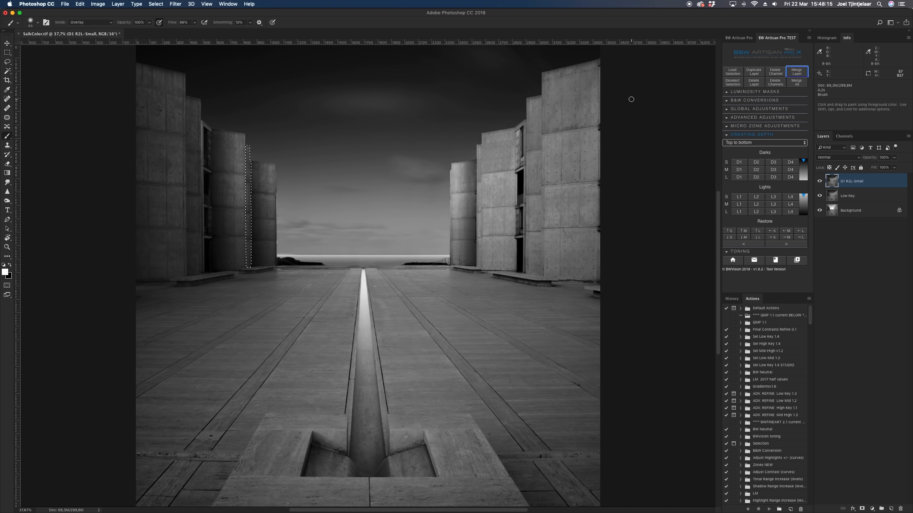
Darken the left1a strip with three small left-to-right D2 gradients
left_click(753, 143)
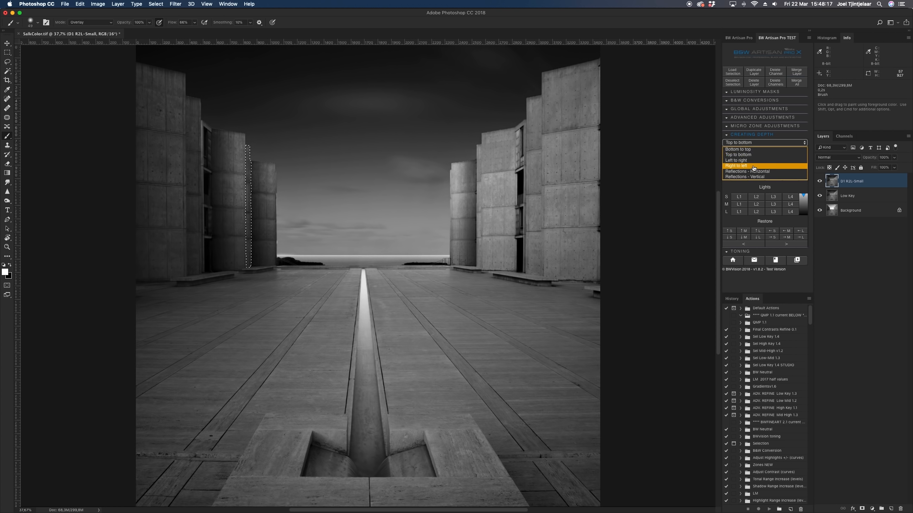
left_click(753, 160)
key("super+1")
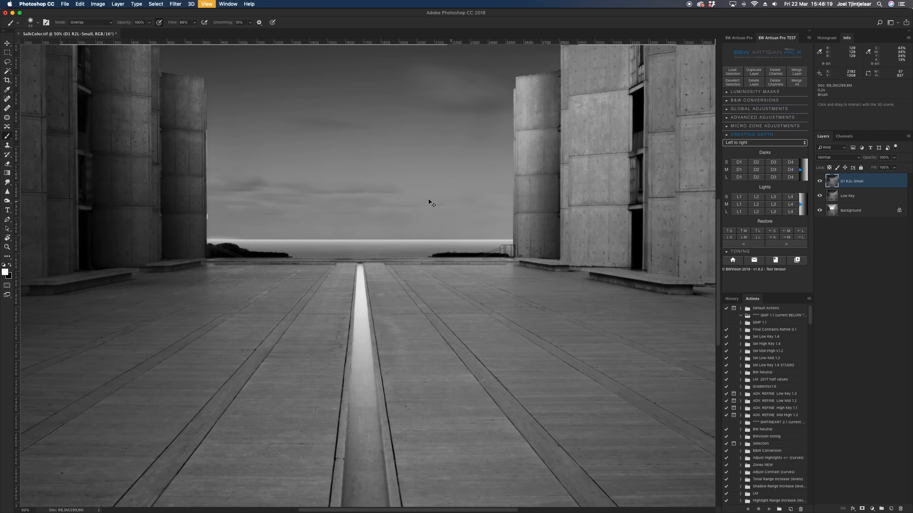
key("super+equal")
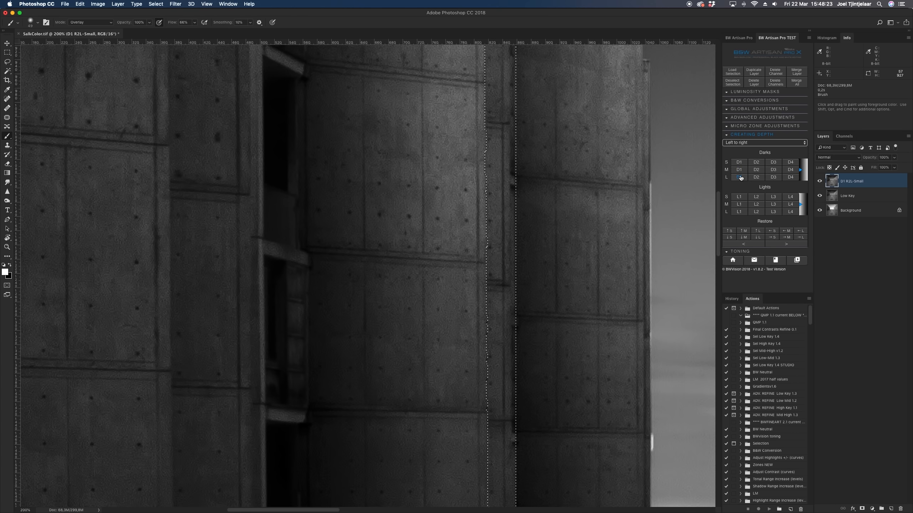
left_click(752, 164)
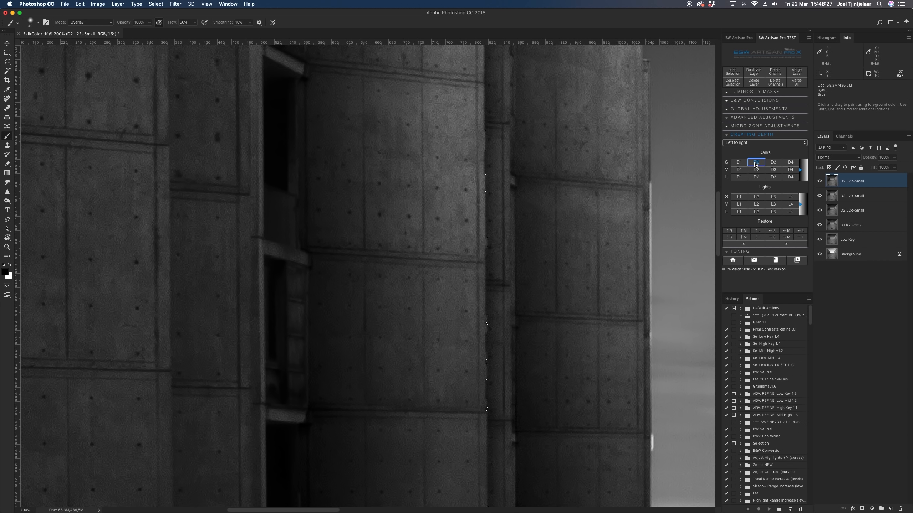
Darken the left1a strip from bottom to top with a medium D1 gradient and a small D2 gradient
left_click(749, 144)
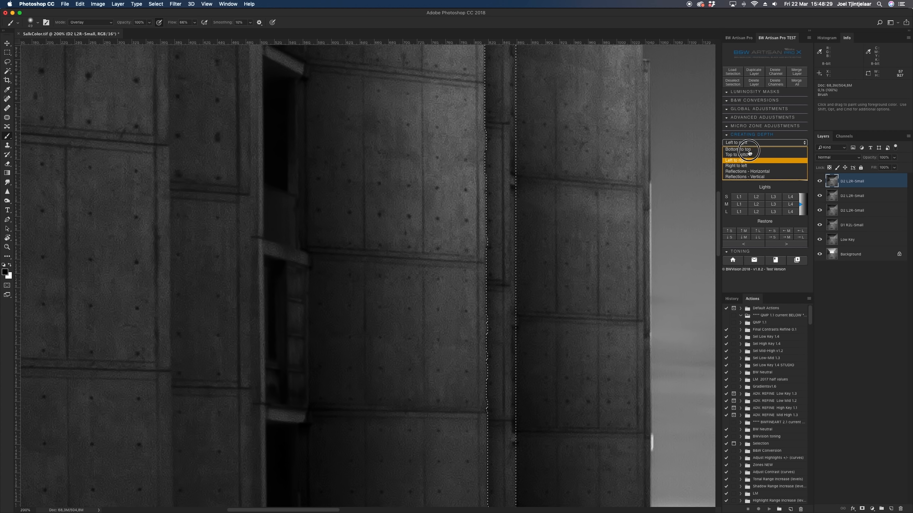
left_click(749, 149)
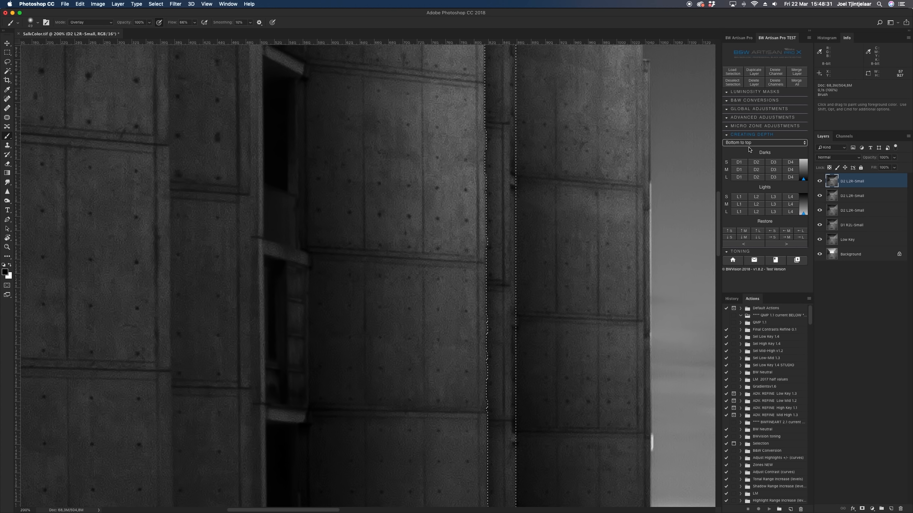
scroll(647, 186, "down", 3)
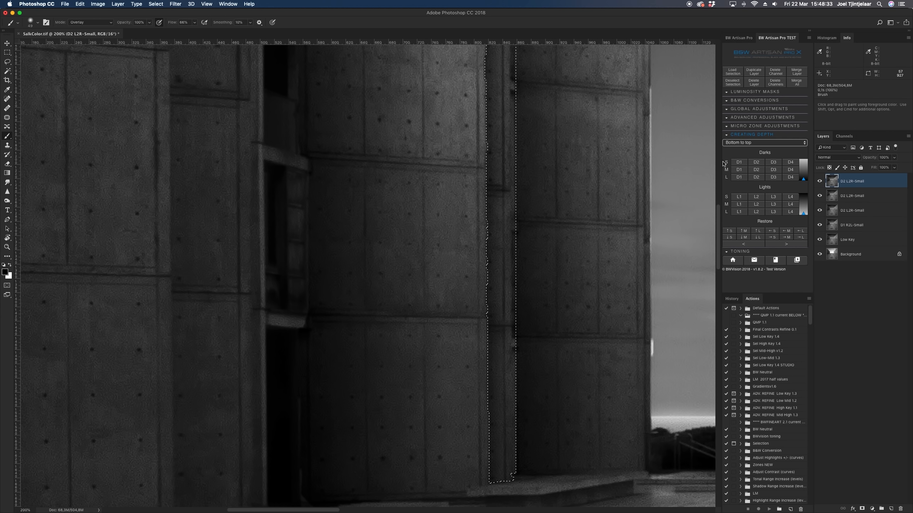
left_click(739, 170)
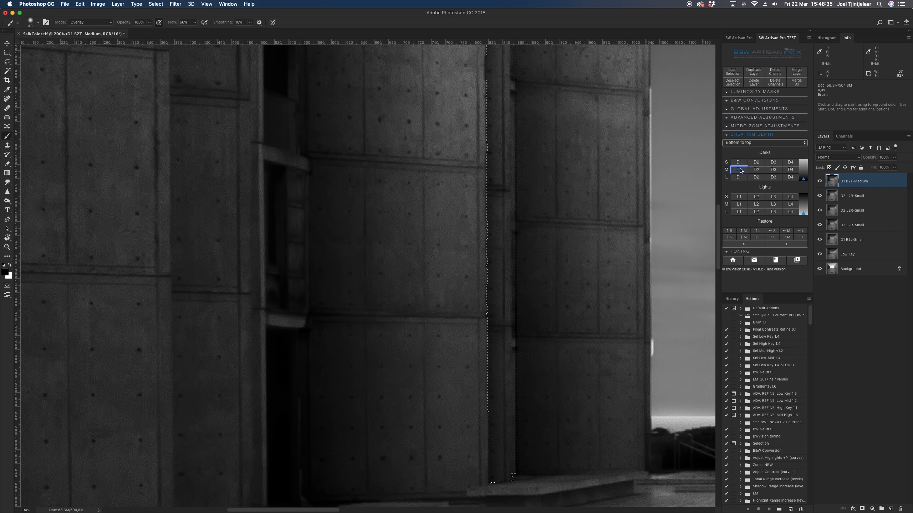
left_click(757, 163)
scroll(622, 202, "up", 3)
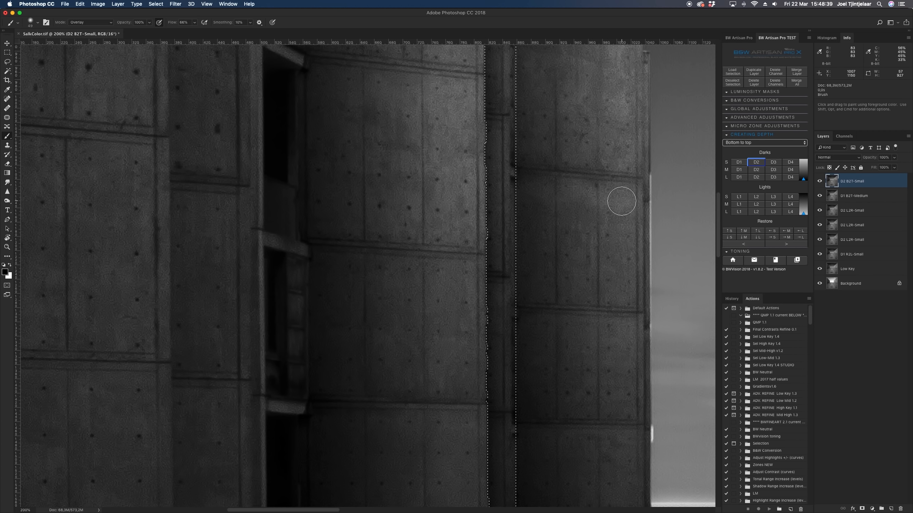
key("super+minus")
Lighten the left1a strip with two small right-to-left L1 gradients and one small top-to-bottom L1 gradient
left_click(754, 143)
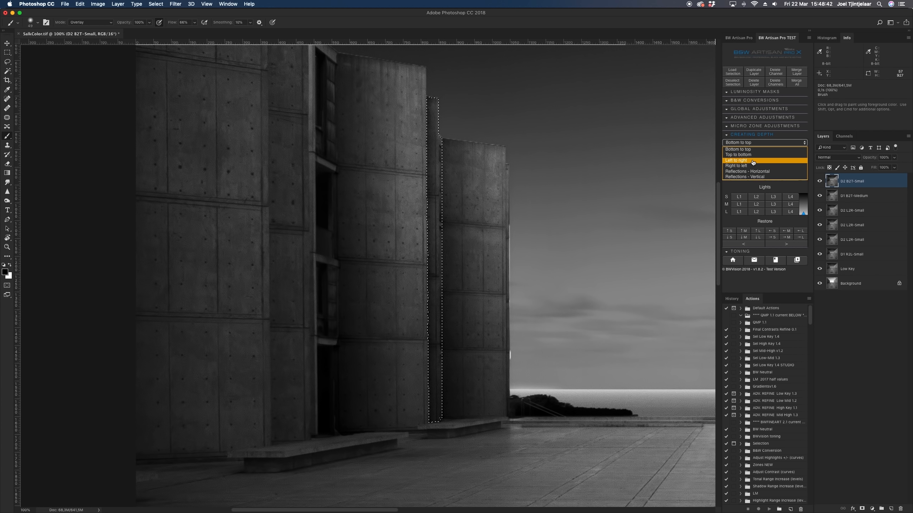
left_click(751, 166)
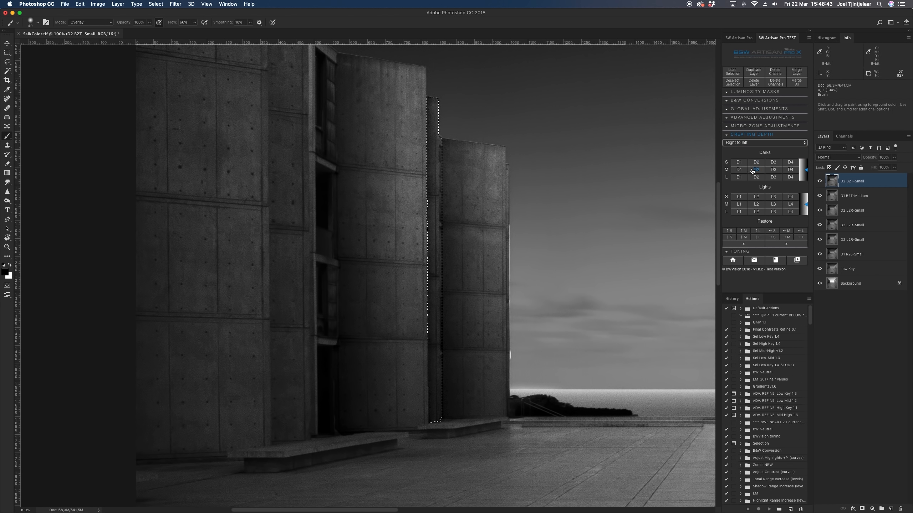
left_click(744, 197)
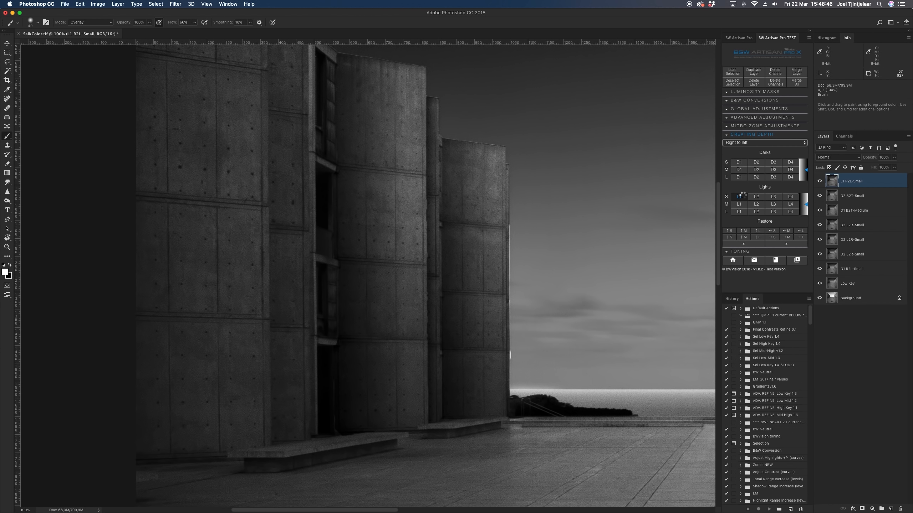
left_click(762, 142)
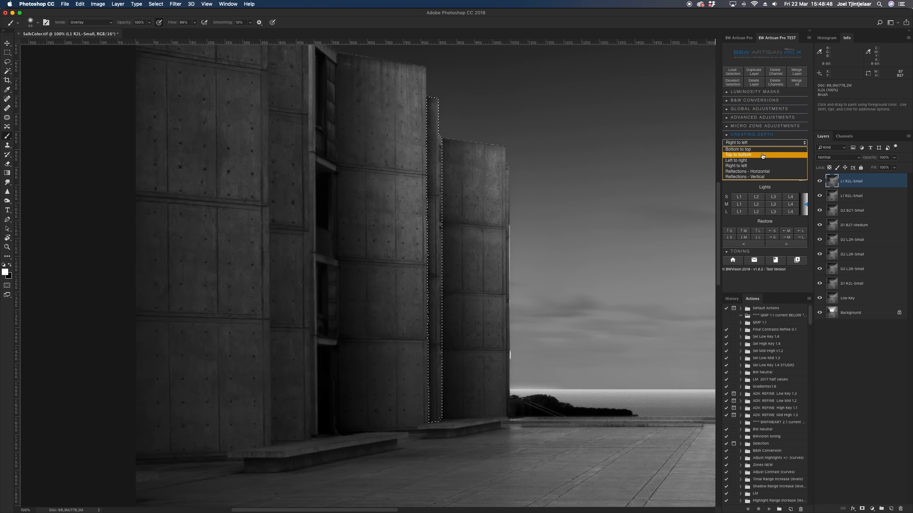
left_click(763, 155)
left_click(740, 197)
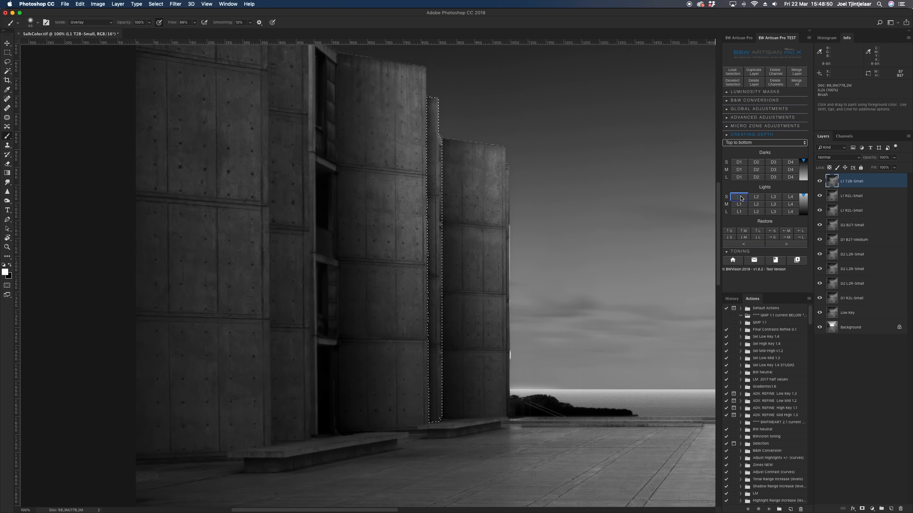
Deselect the left1a strip and merge all its gradient layers down into D1 R2L-Small, toggling that layer to compare before and after
key("super+0")
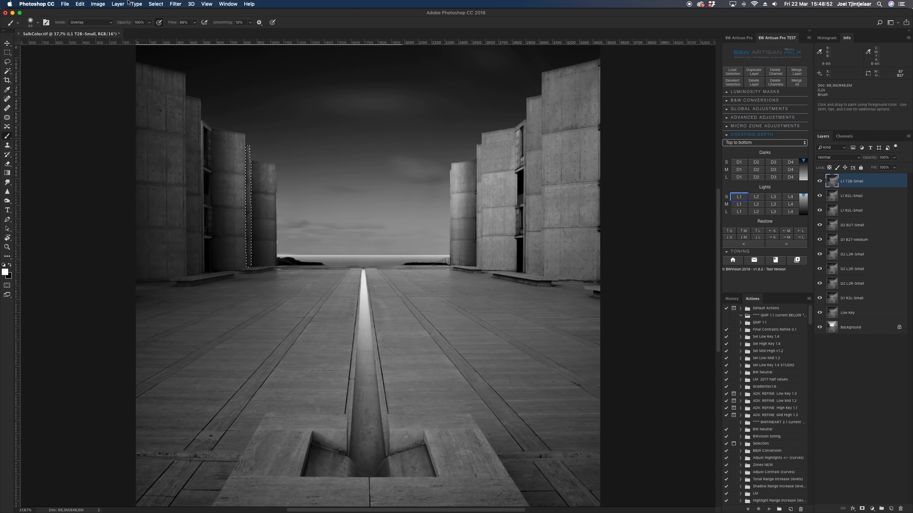
left_click(129, 2)
mouse_move(155, 4)
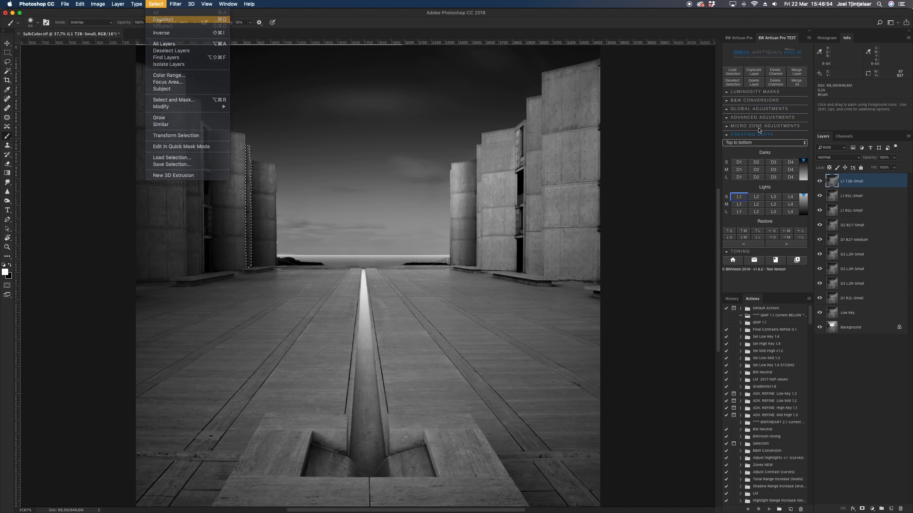
key("super+d")
left_click(796, 72)
left_click(797, 73)
left_click(797, 73)
left_click(820, 182)
left_click(819, 181)
left_click(819, 181)
left_click(819, 182)
left_click(819, 181)
left_click(820, 182)
left_click(805, 74)
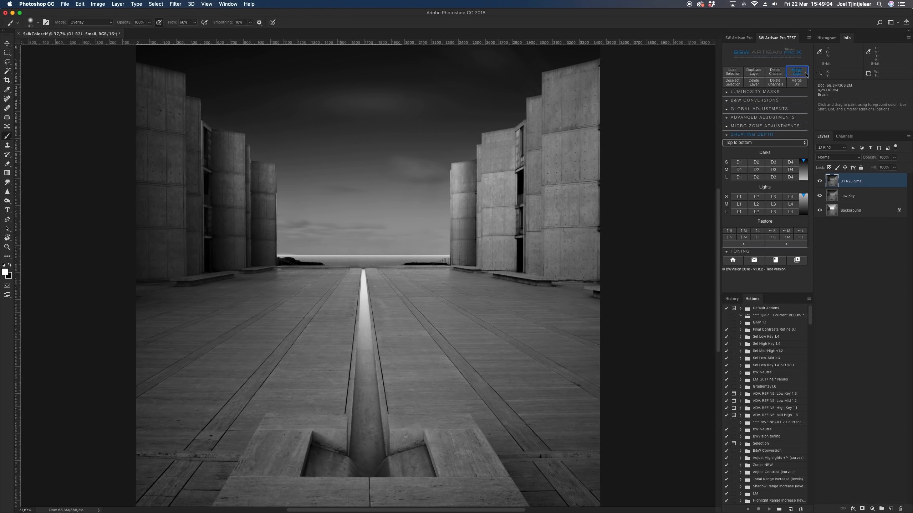
Load the saved right2 channel as a new selection
left_click(155, 4)
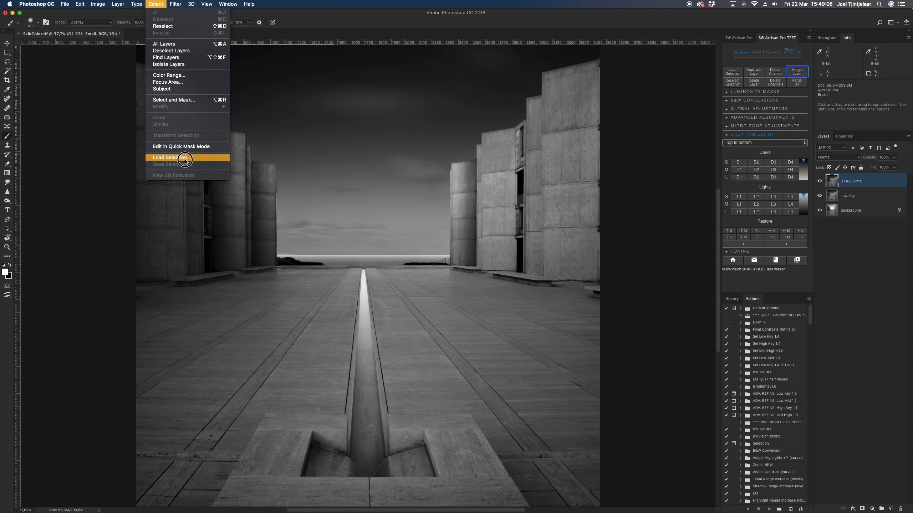
left_click(172, 158)
left_click(584, 116)
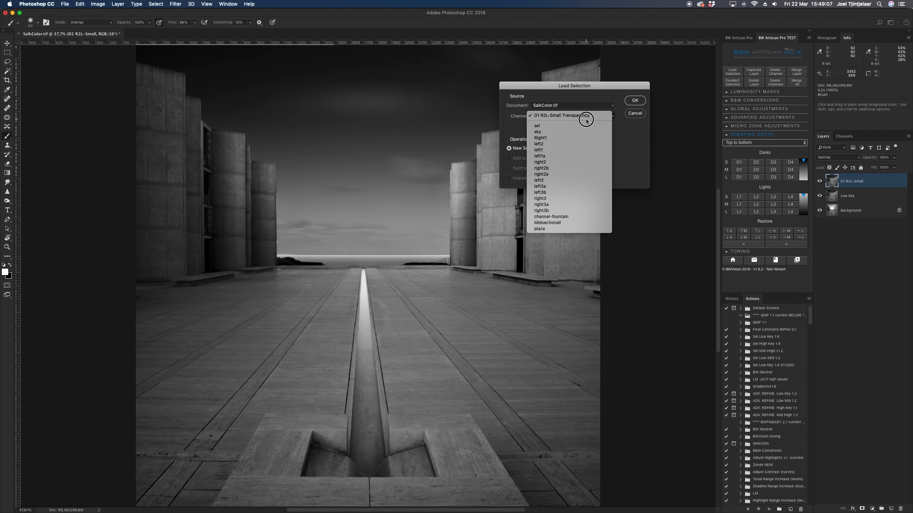
left_click(578, 162)
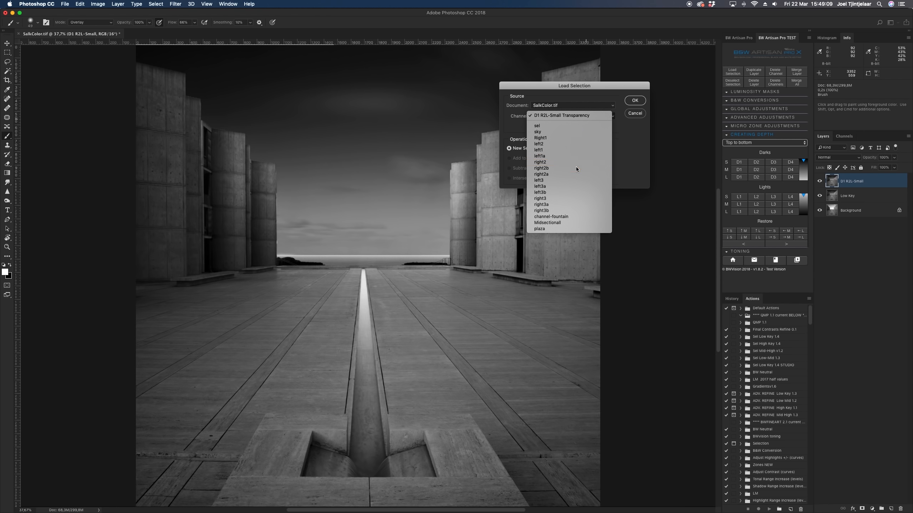
left_click(629, 100)
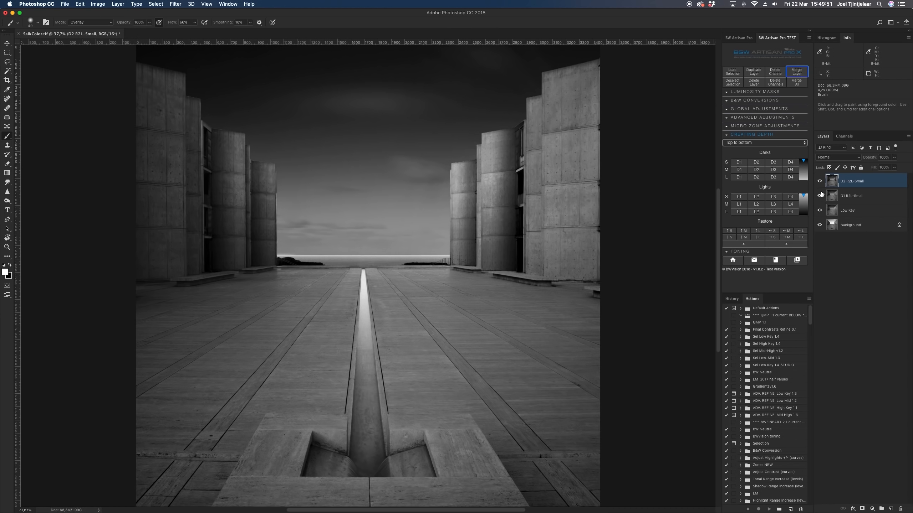
Toggle the D2 R2L-Small layer to compare before and after, and merge it down into D1 R2L-Small
left_click(819, 181)
left_click(819, 181)
left_click(820, 181)
left_click(819, 181)
left_click(796, 72)
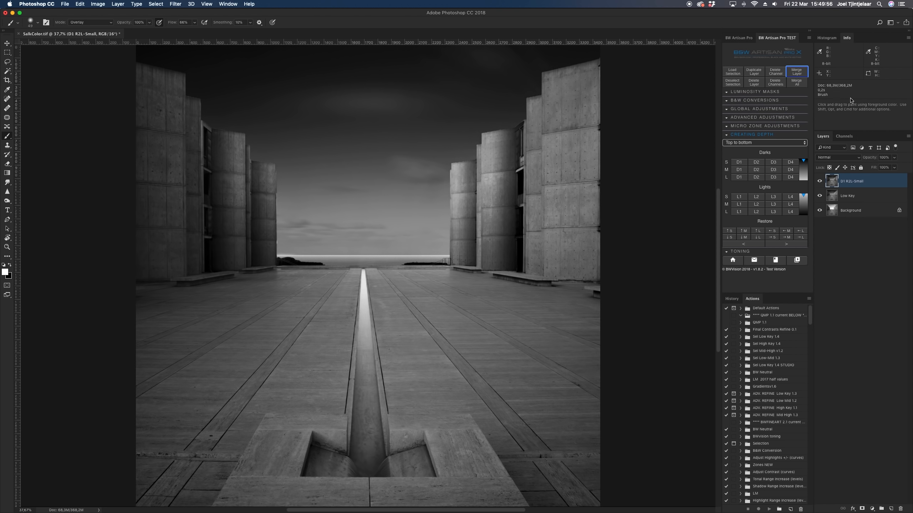
left_click(819, 181)
left_click(820, 181)
Load the saved right2a channel as a new selection
left_click(156, 4)
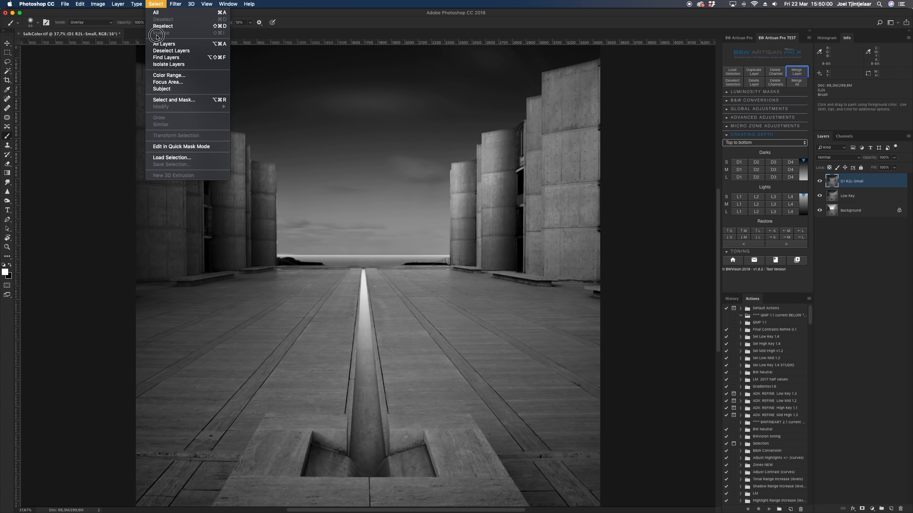
left_click(172, 155)
left_click(553, 116)
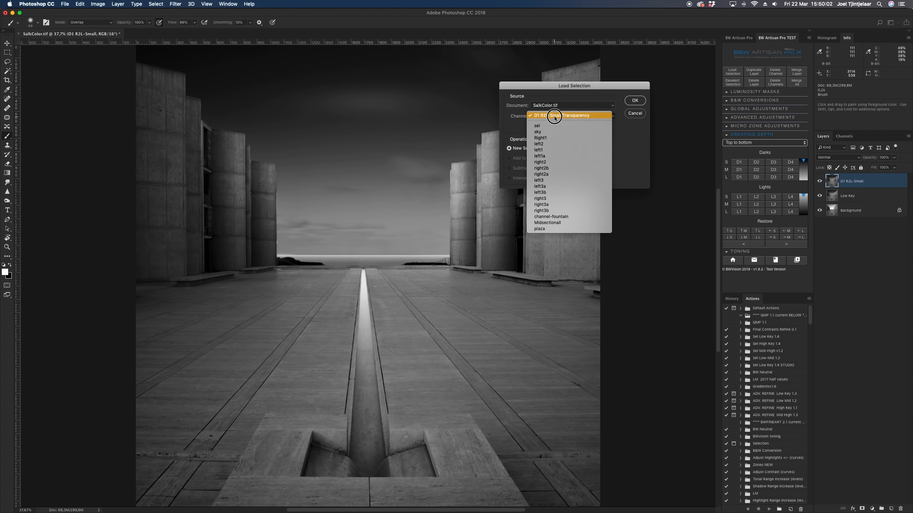
left_click(551, 174)
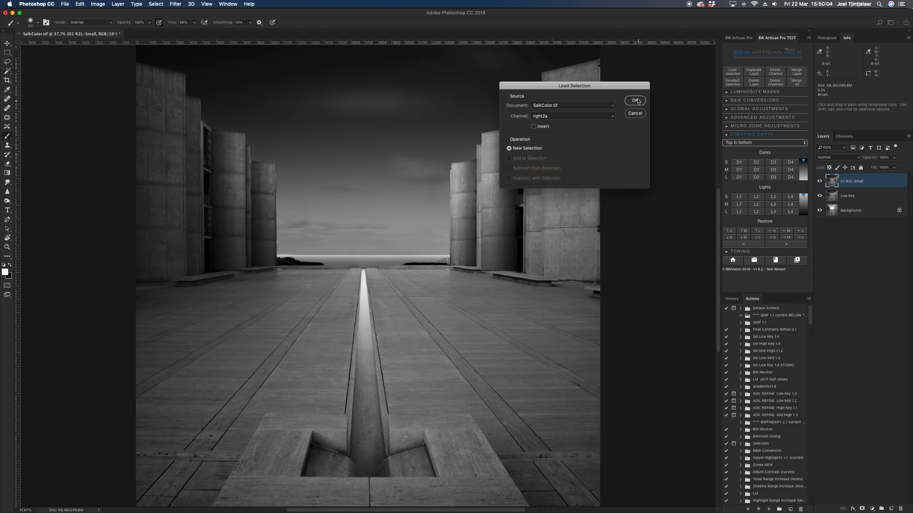
left_click(635, 100)
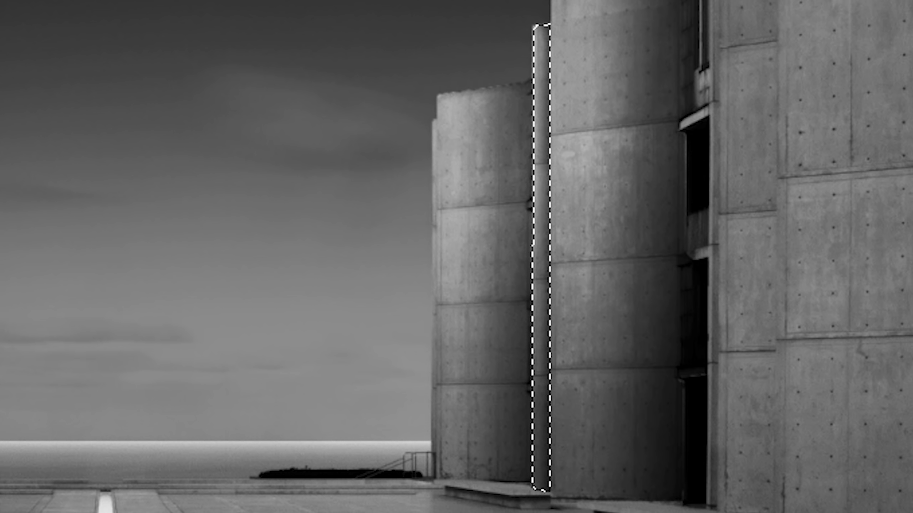
Deselect the right2a strip and merge D2 R2L-Small down into D1 R2L-Small after toggling its visibility to compare the result
key("ctrl+d")
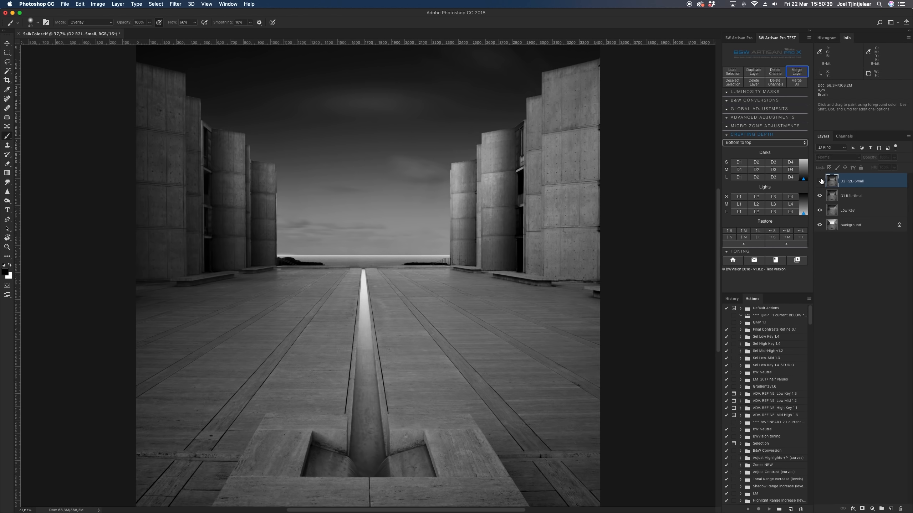
key("super+plus")
key("super+plus")
left_click(819, 181)
left_click(820, 181)
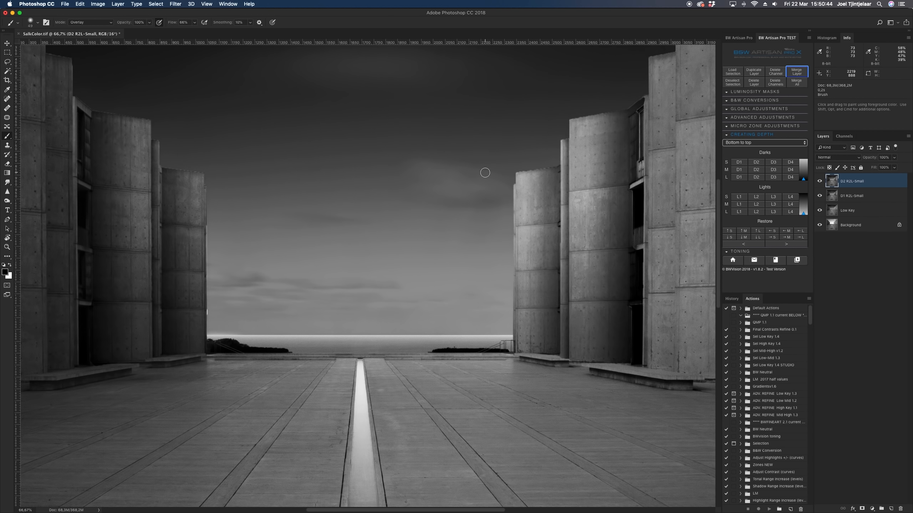
key("super+minus")
key("super+0")
left_click(801, 73)
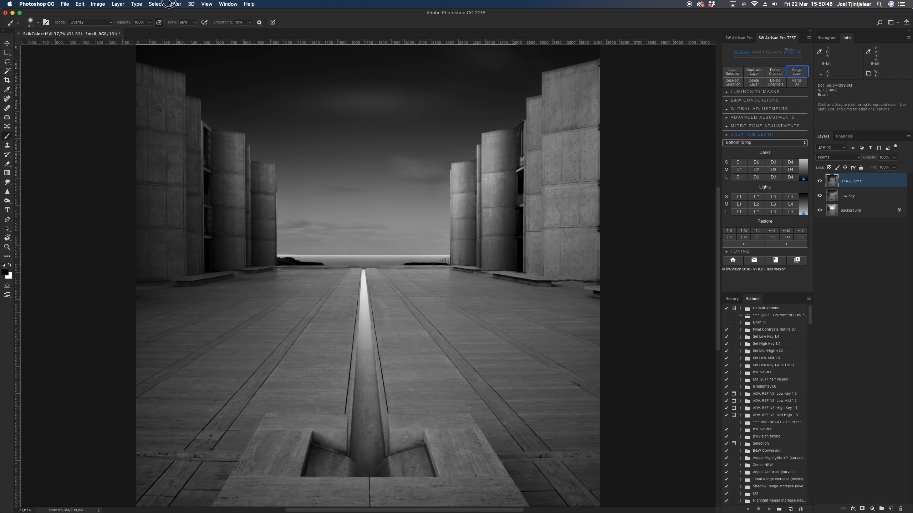
Load the saved left3a channel as a new selection
left_click(169, 4)
left_click(171, 166)
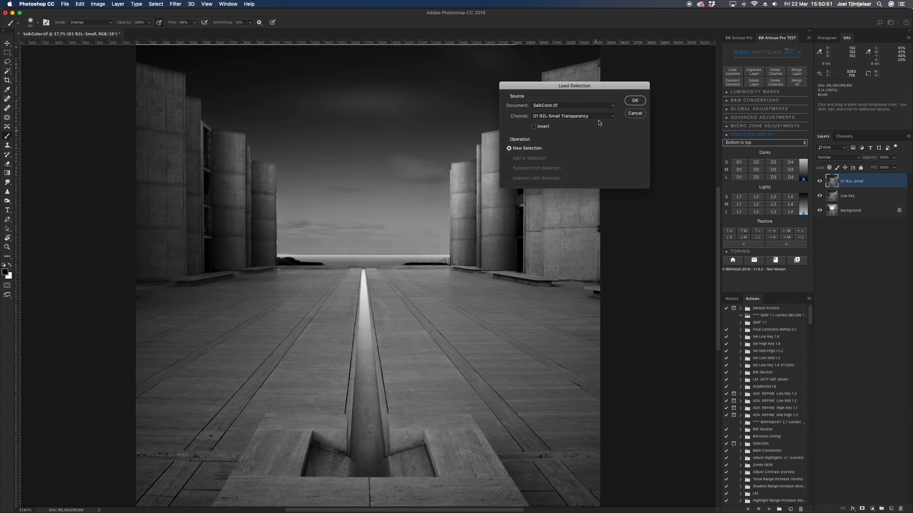
left_click(582, 116)
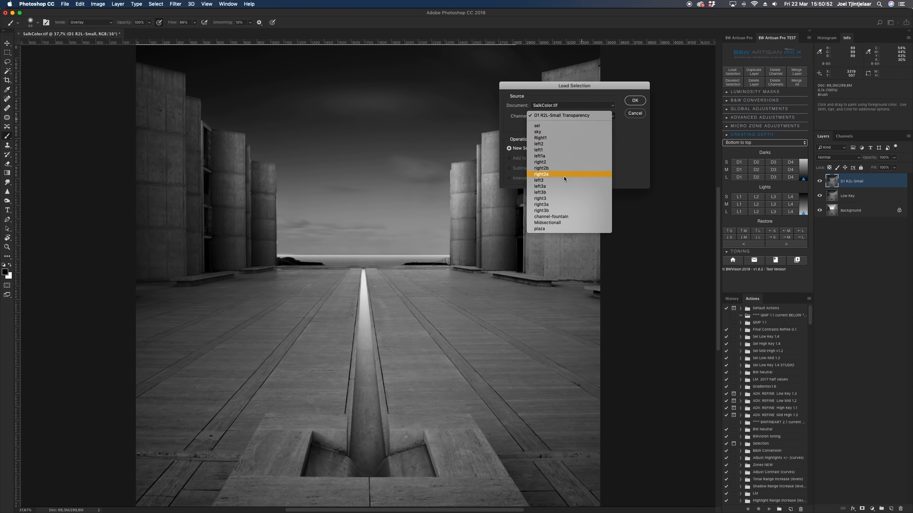
left_click(559, 187)
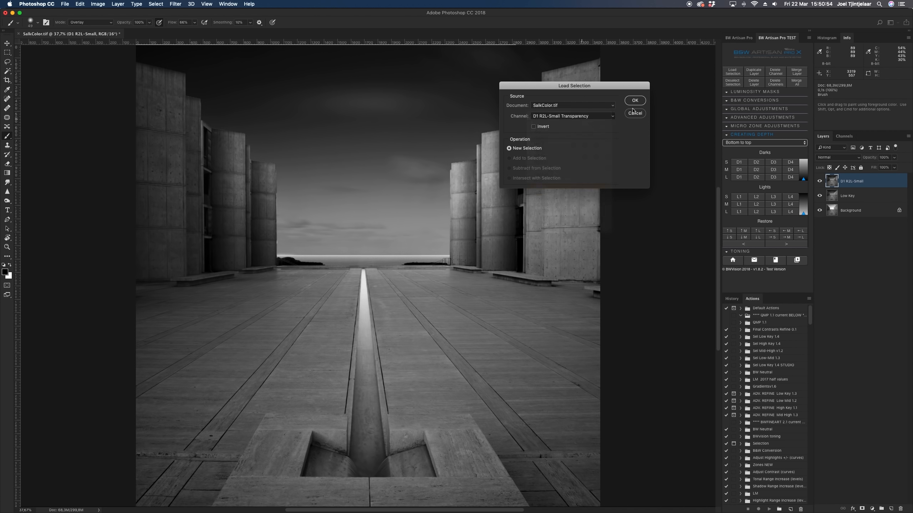
left_click(635, 100)
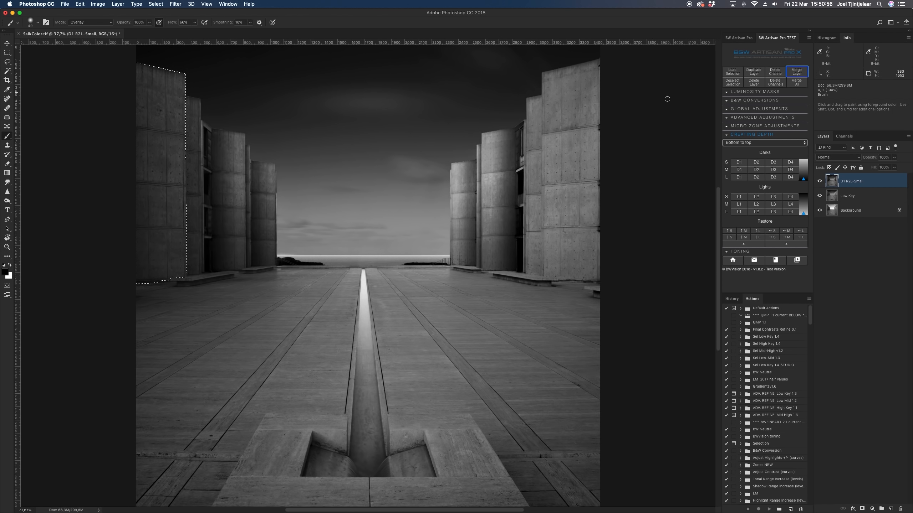
Darken the left3a wall from left to right with two small D2 gradients and one medium D2 gradient
left_click(748, 142)
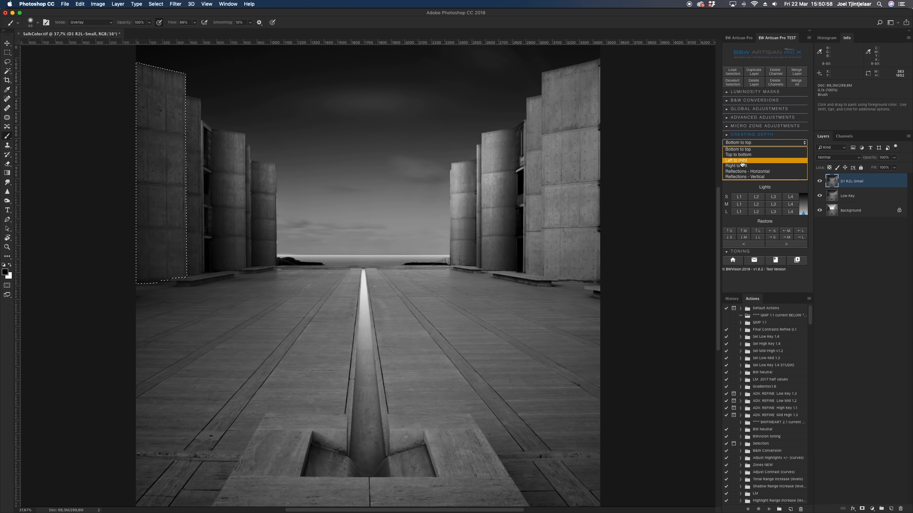
left_click(742, 161)
left_click(756, 170)
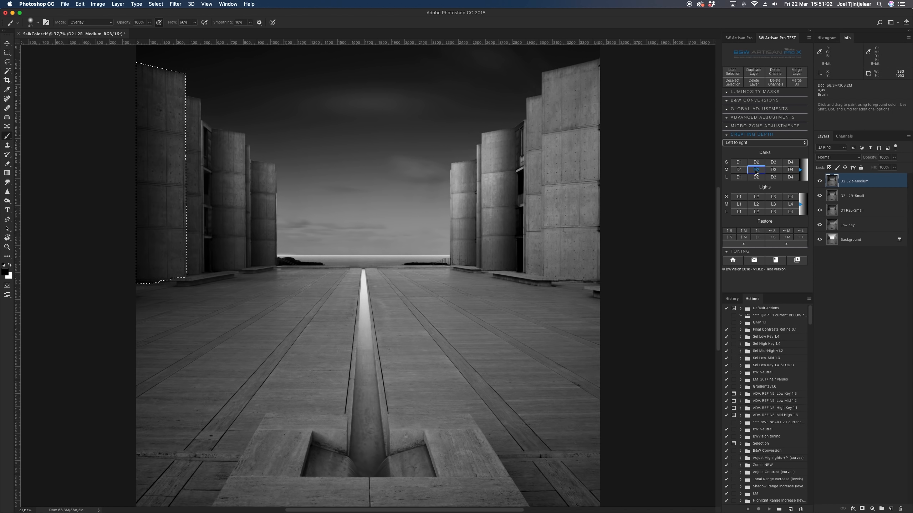
left_click(752, 162)
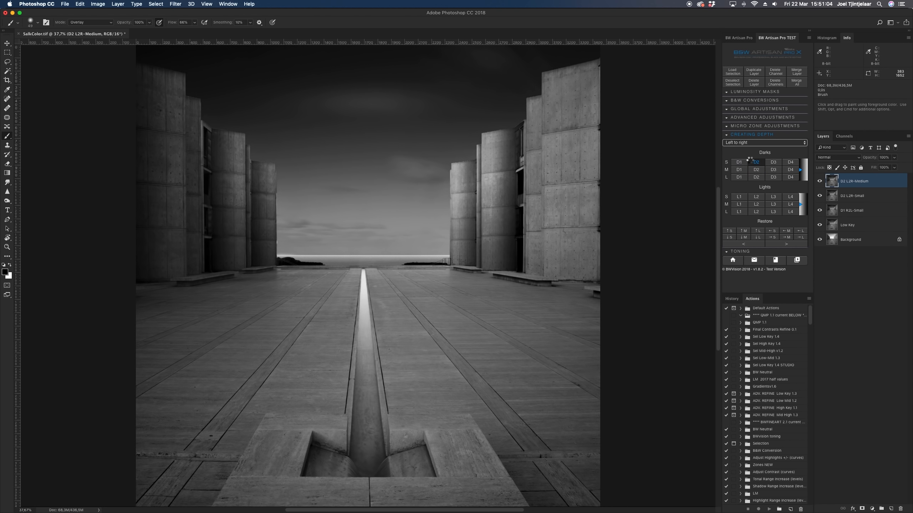
Darken the left3a wall from bottom to top with two medium D1 gradients
left_click(743, 143)
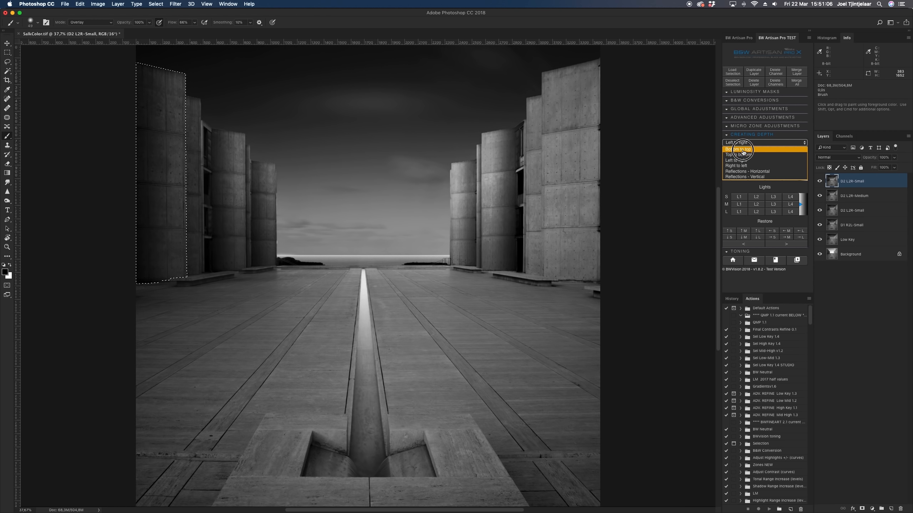
left_click(737, 149)
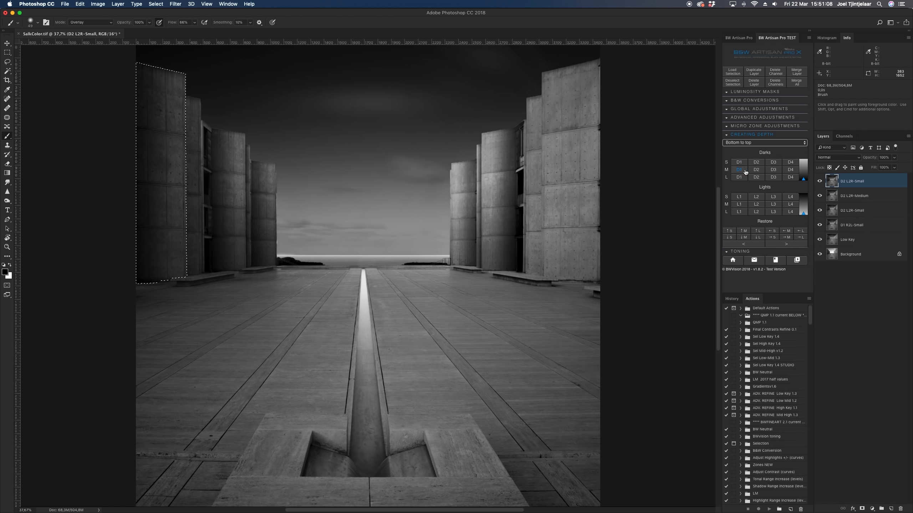
left_click(741, 170)
left_click(740, 170)
Lighten the left3a wall with one small right-to-left L1 gradient and one small top-to-bottom L1 gradient
left_click(747, 141)
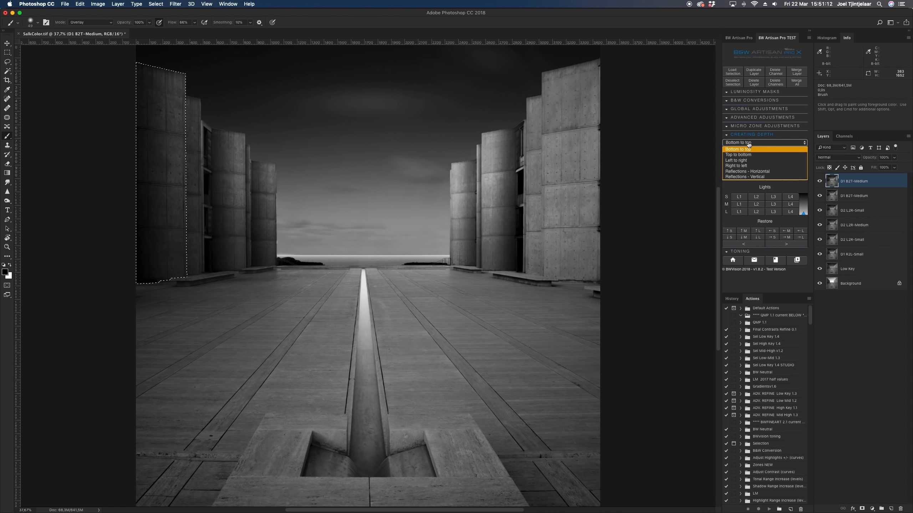
left_click(748, 166)
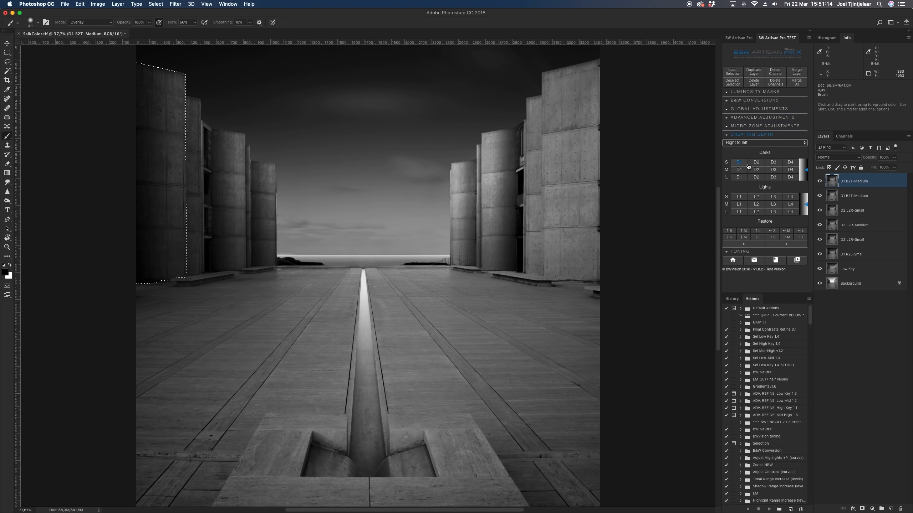
left_click(739, 197)
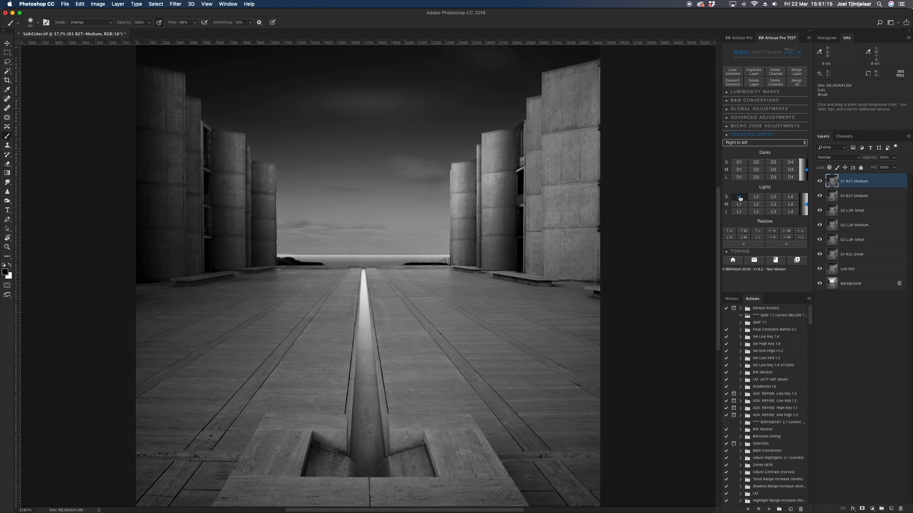
left_click(758, 142)
left_click(756, 154)
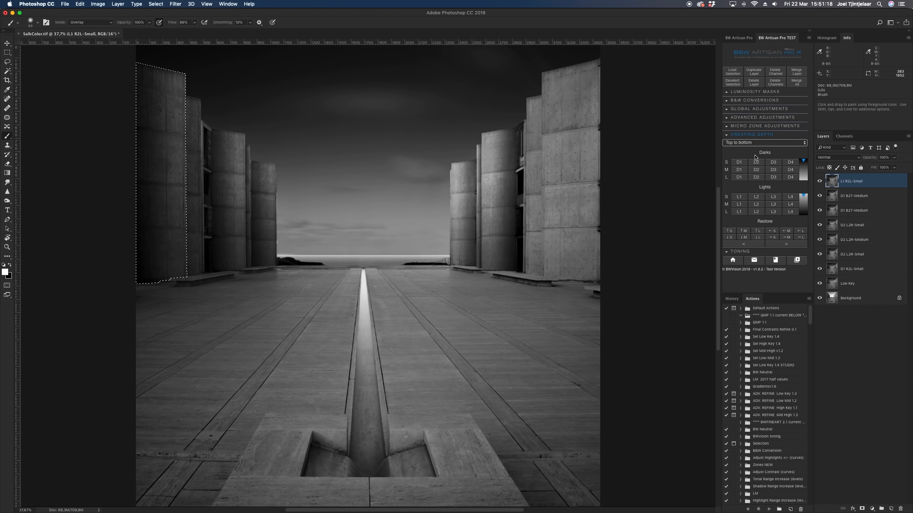
left_click(739, 197)
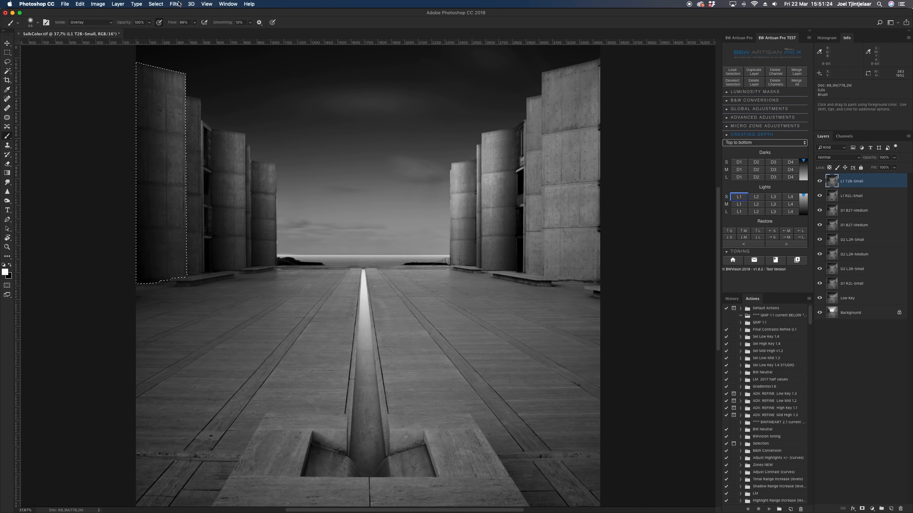
Deselect the left3a wall and merge all its gradient layers down into D1 R2L-Small, toggling layer visibility to compare before and after
left_click(156, 4)
left_click(162, 20)
left_click(800, 74)
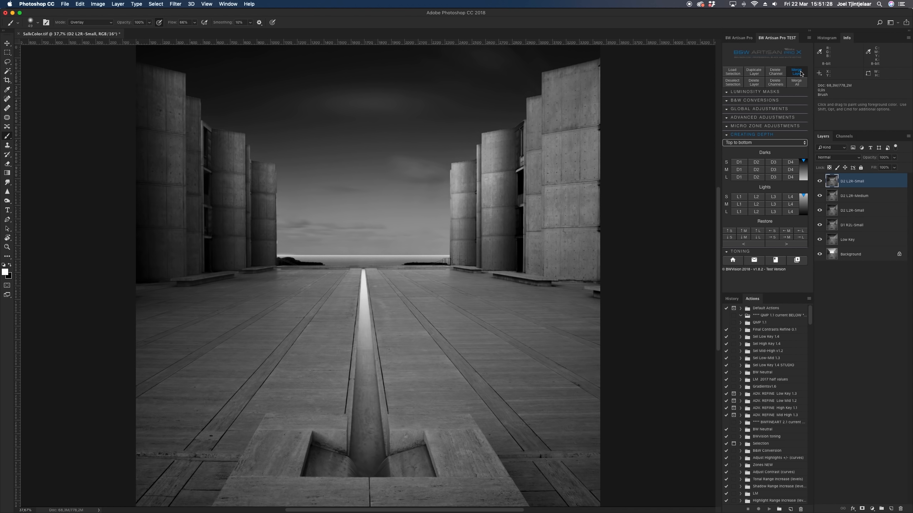
left_click(801, 74)
left_click(820, 181)
left_click(820, 181)
left_click(820, 181)
left_click(800, 73)
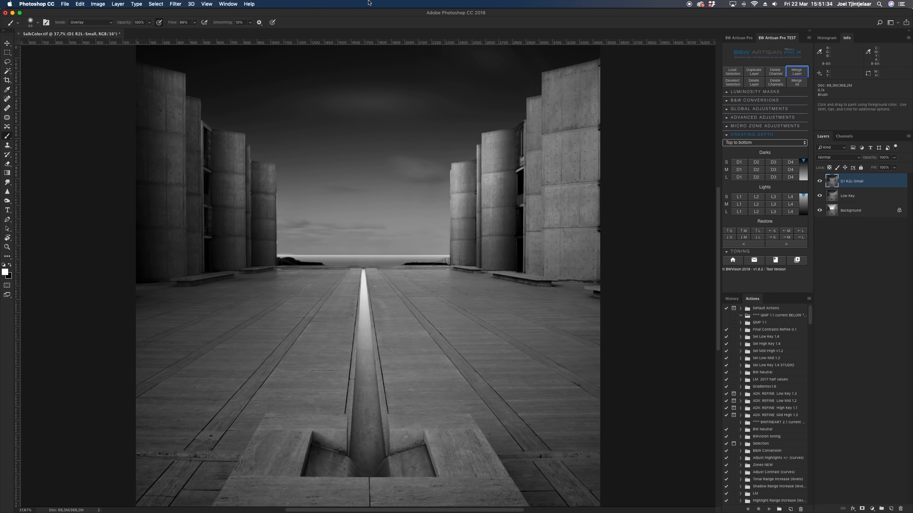
Load the saved left3b channel as a new selection
left_click(163, 3)
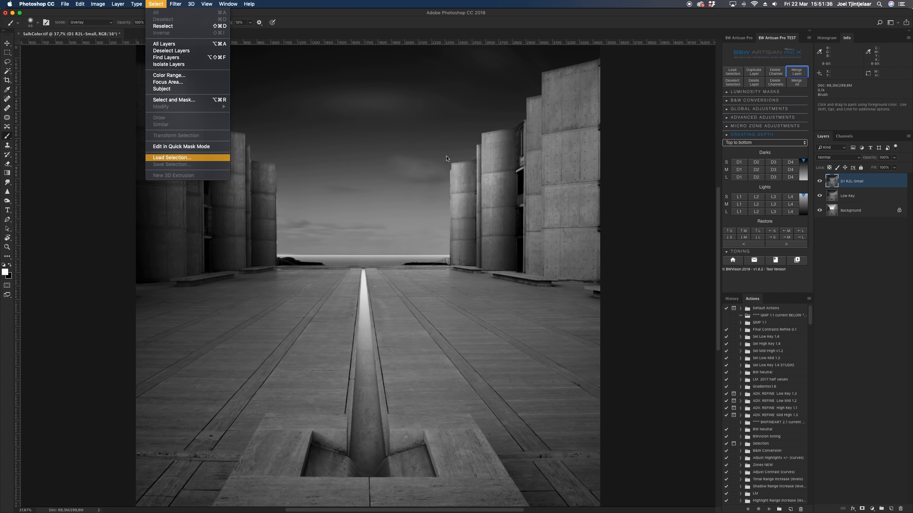
left_click(171, 160)
left_click(585, 116)
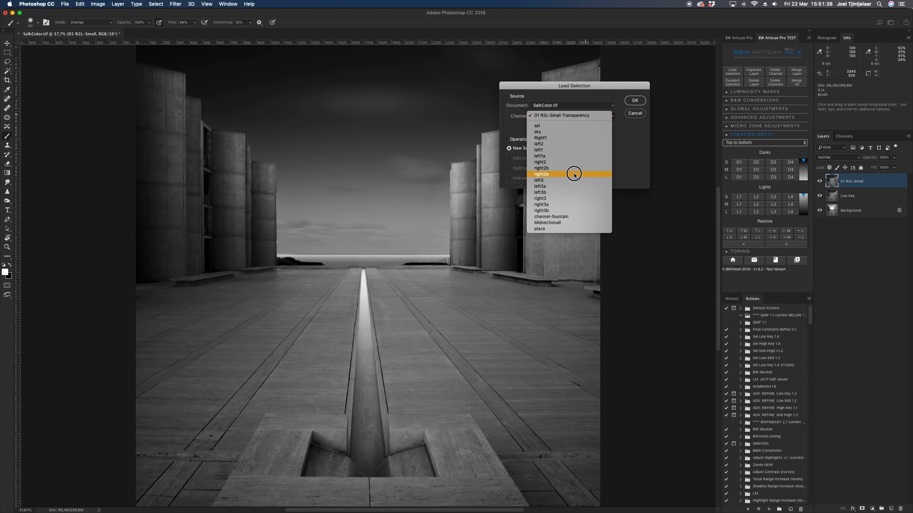
left_click(573, 192)
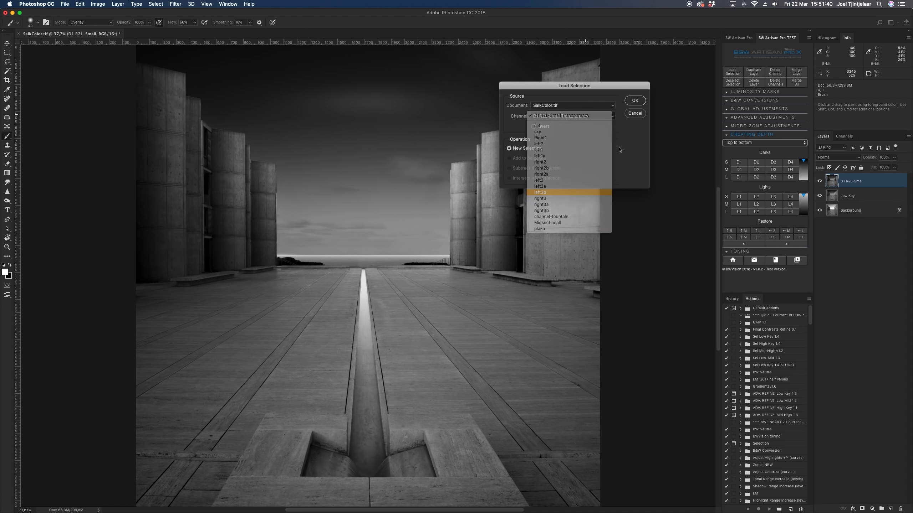
left_click(635, 101)
Darken the left3b strip from left to right with two small D2 gradients and one medium D1 gradient
left_click(764, 143)
left_click(747, 160)
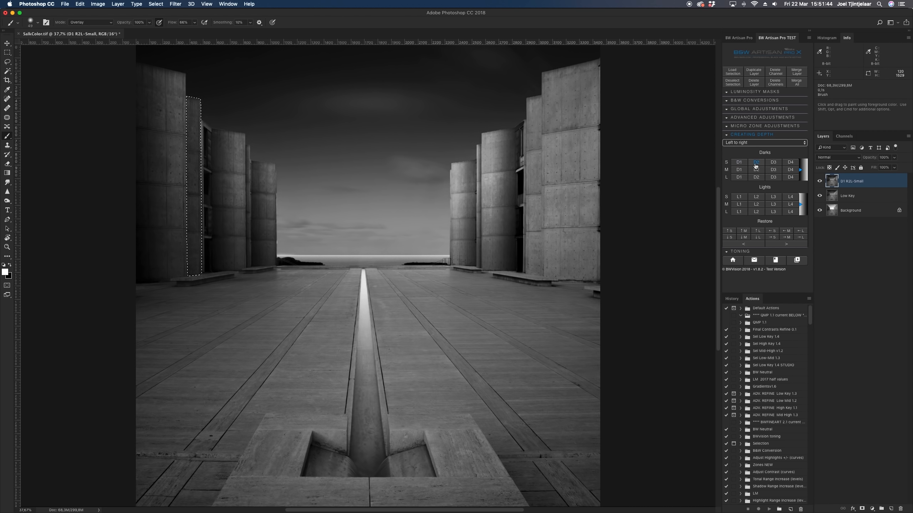
left_click(754, 164)
left_click(738, 170)
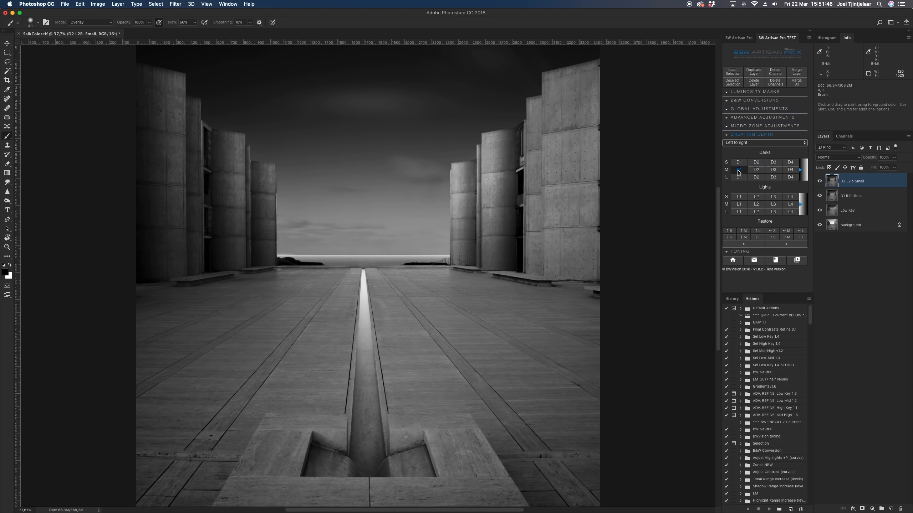
left_click(754, 163)
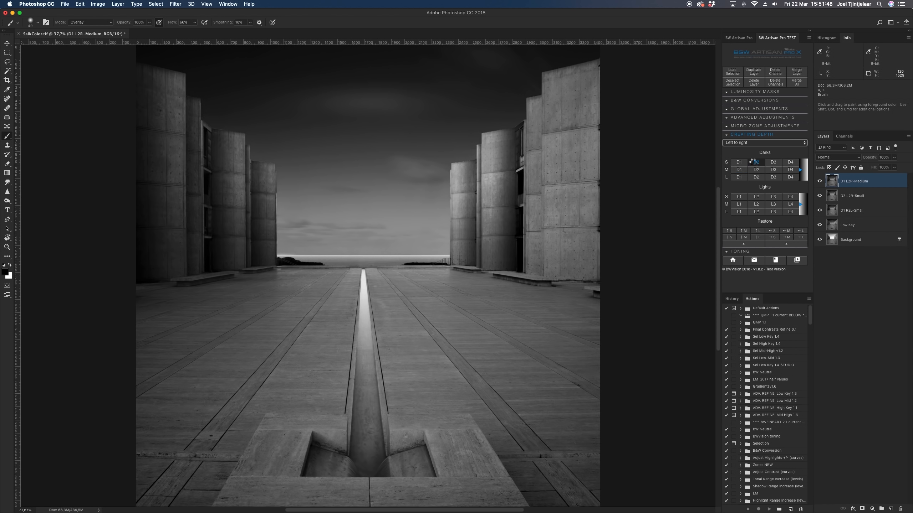
Lighten the left3b strip with two small right-to-left L1 gradients and one small top-to-bottom L1 gradient
left_click(754, 143)
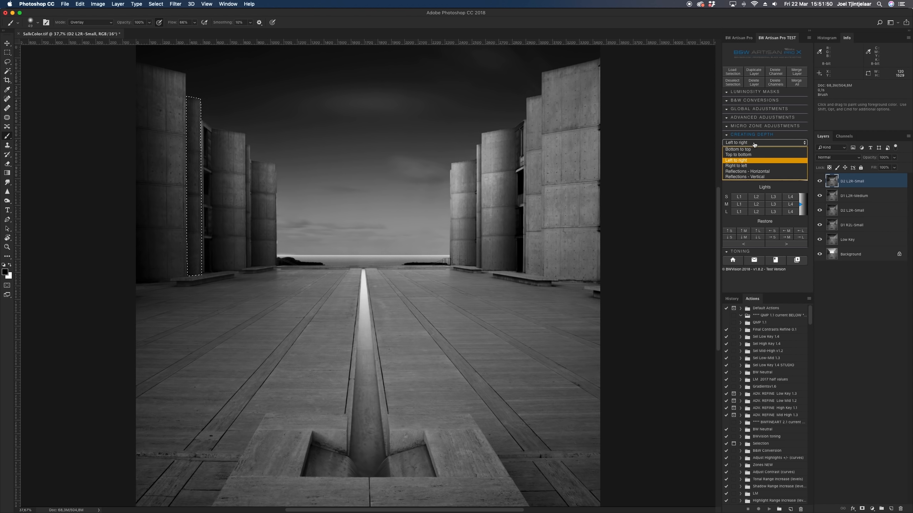
left_click(754, 167)
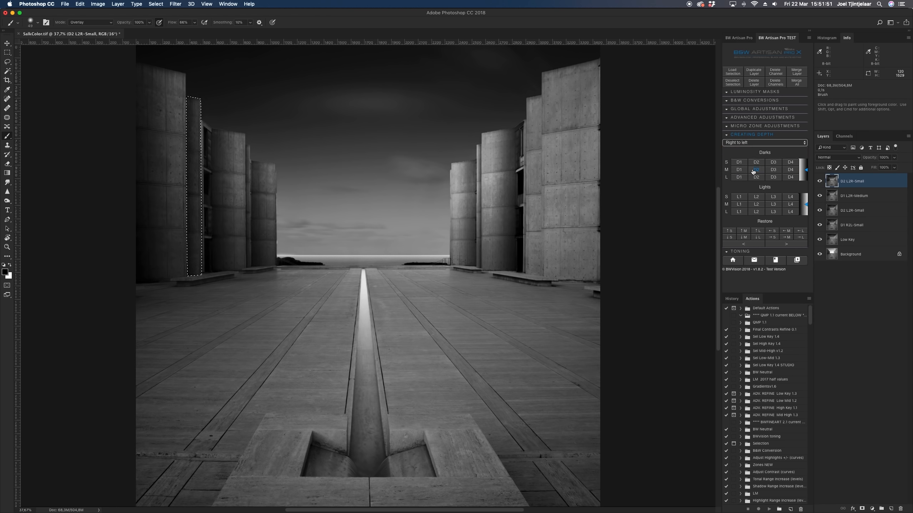
left_click(736, 197)
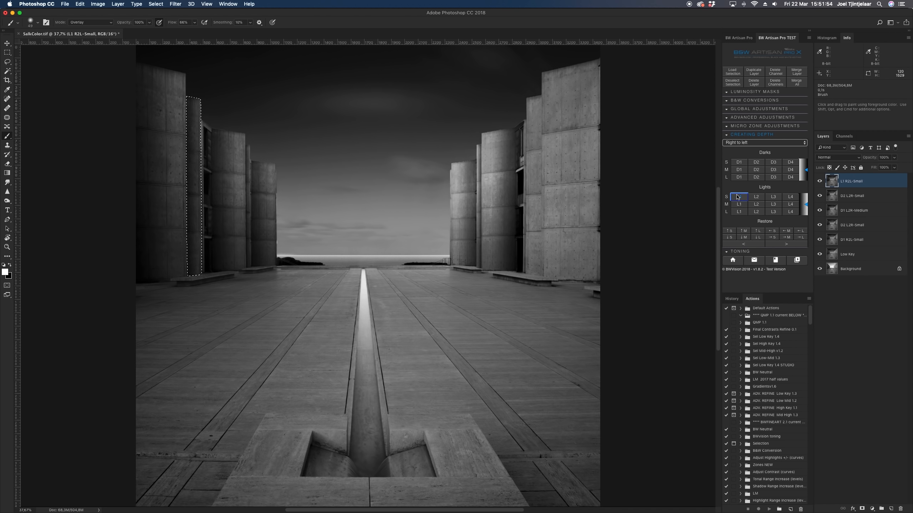
left_click(737, 198)
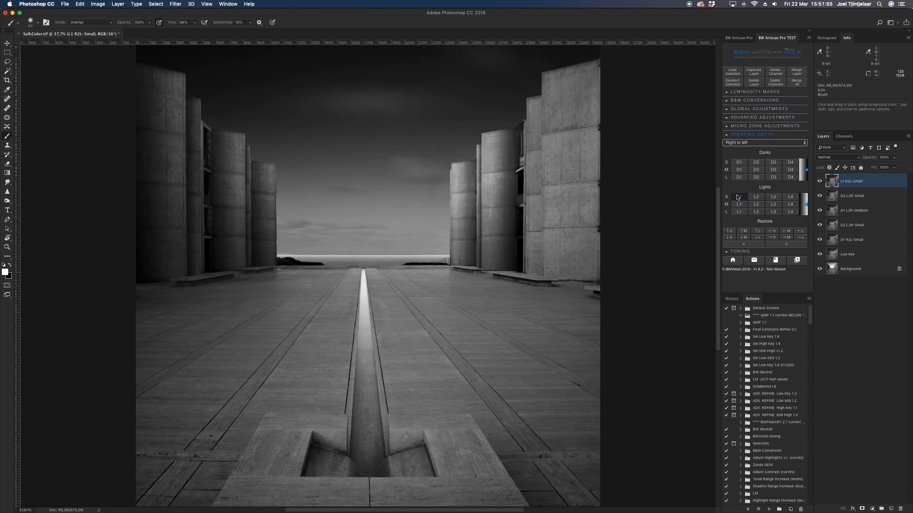
left_click(751, 143)
left_click(745, 167)
left_click(740, 196)
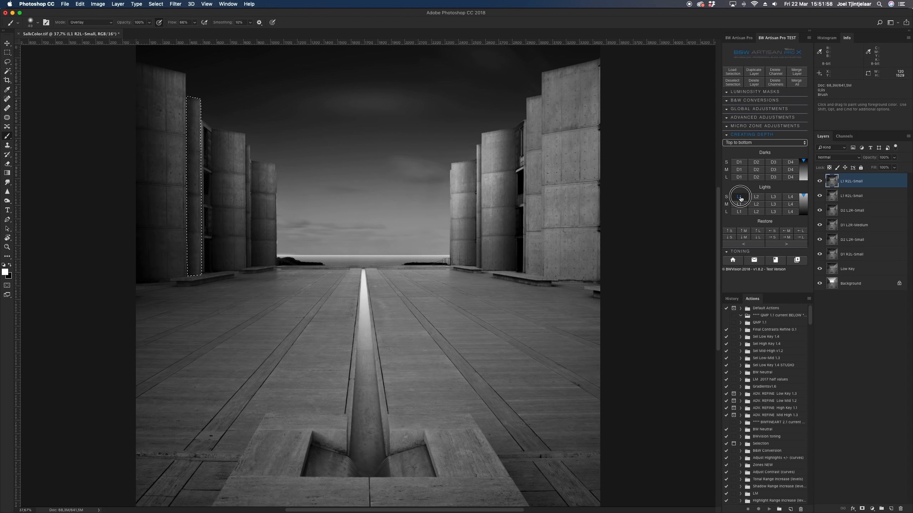
Deselect the left3b strip and merge its upper gradient layers down into D1 L2R-Medium, toggling the merged layer's visibility to compare
left_click(155, 4)
left_click(160, 25)
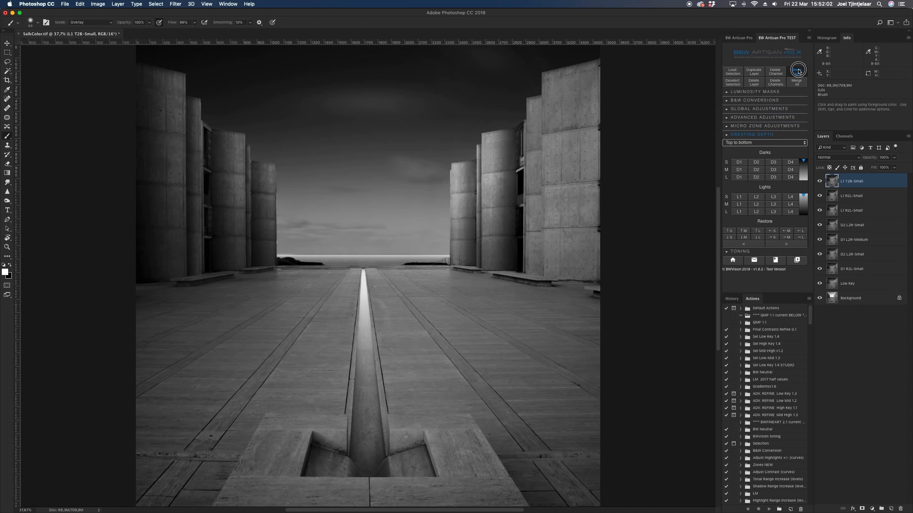
left_click(796, 71)
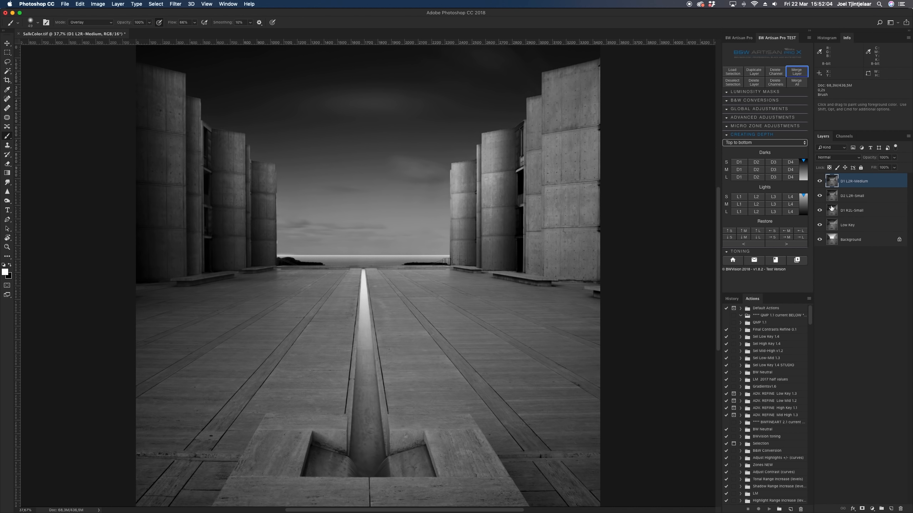
left_click(820, 181)
left_click(820, 182)
left_click(820, 181)
left_click(820, 181)
Merge D1 L2R-Medium and the D2 L2R-Small layer down into D1 R2L-Small, toggling layer visibility to compare before and after
left_click(794, 71)
left_click(820, 181)
left_click(820, 181)
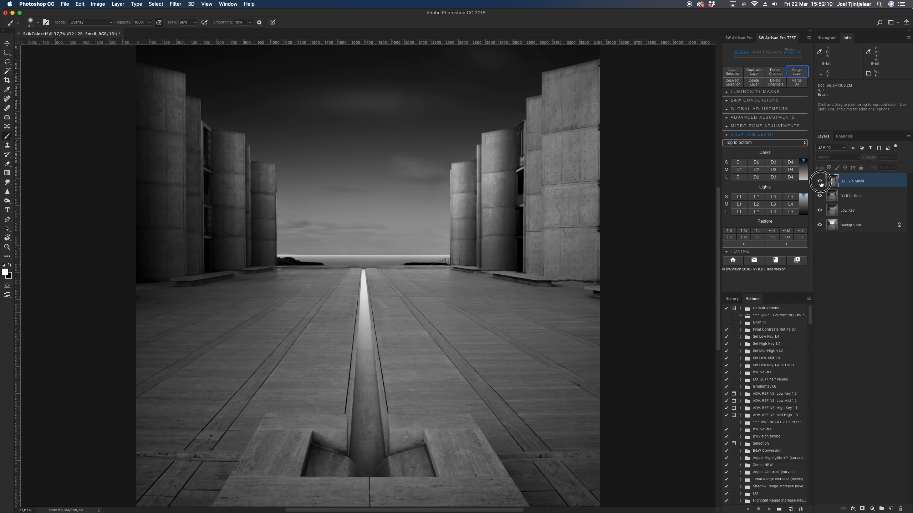
left_click(801, 74)
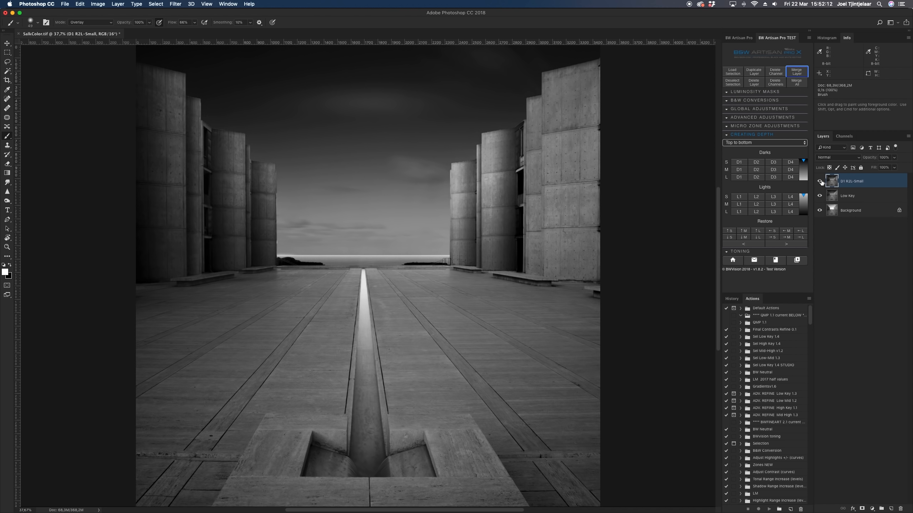
left_click(820, 182)
left_click(820, 182)
left_click(820, 182)
Load the saved right3a channel as a new selection
left_click(156, 3)
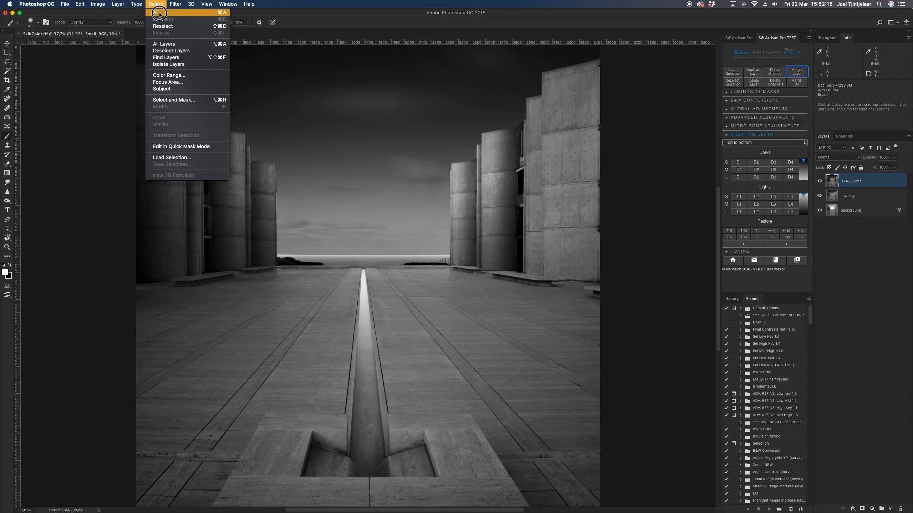
left_click(176, 154)
left_click(580, 115)
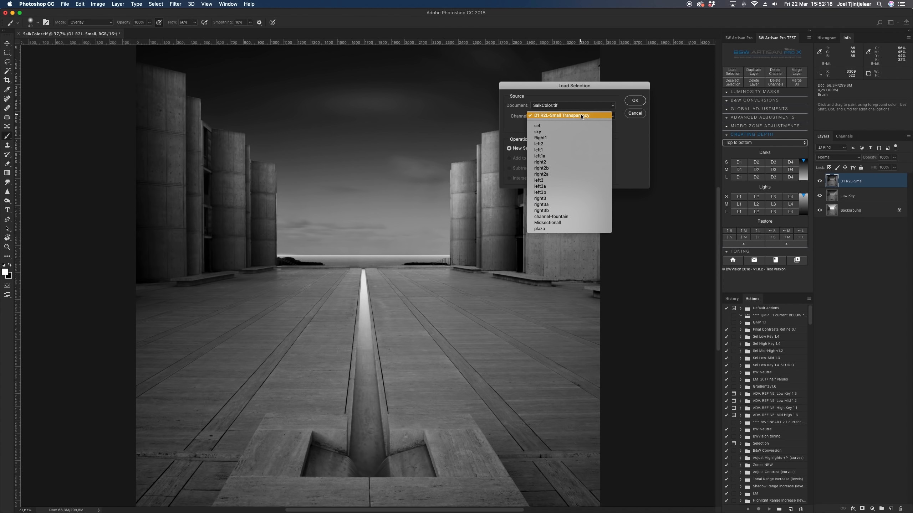
left_click(575, 204)
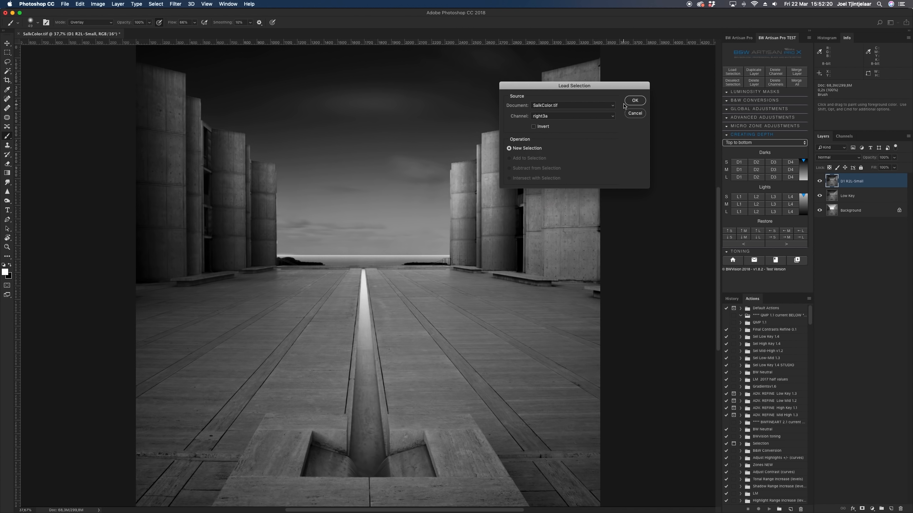
key("Return")
Darken the right3a wall from right to left with three small D2, one medium D2 and one medium D1 gradient
left_click(775, 143)
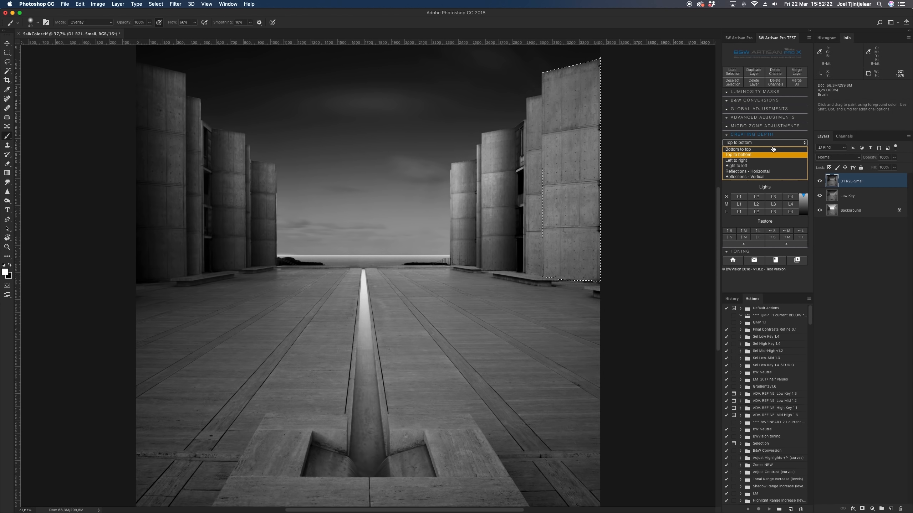
left_click(757, 163)
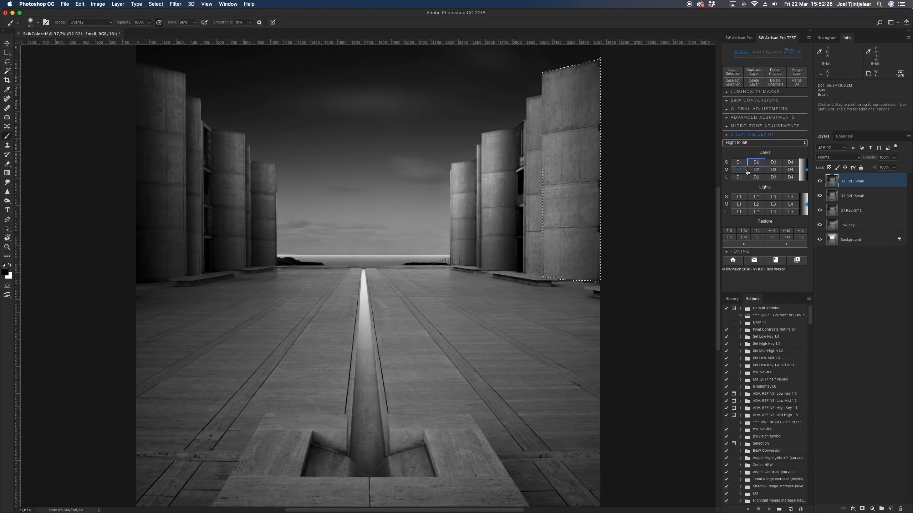
left_click(757, 170)
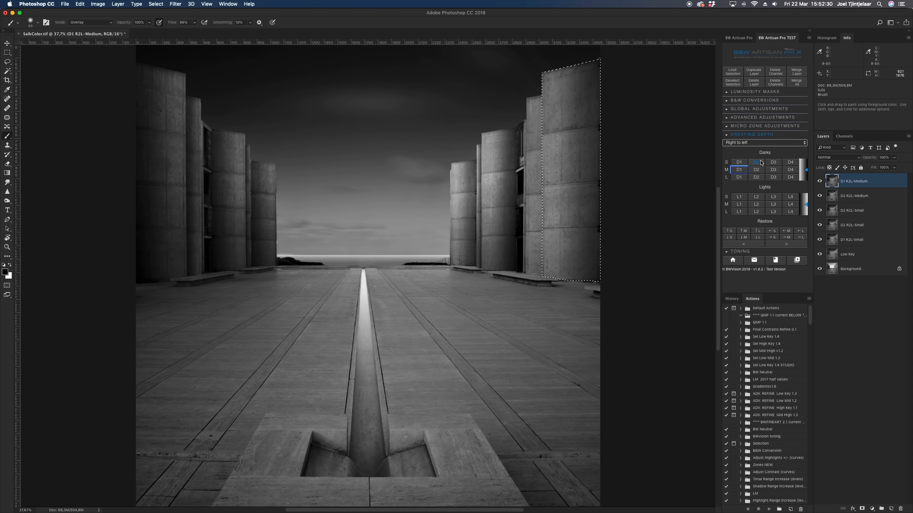
Darken the right3a wall from bottom to top with one medium and one small D2 gradient
left_click(764, 144)
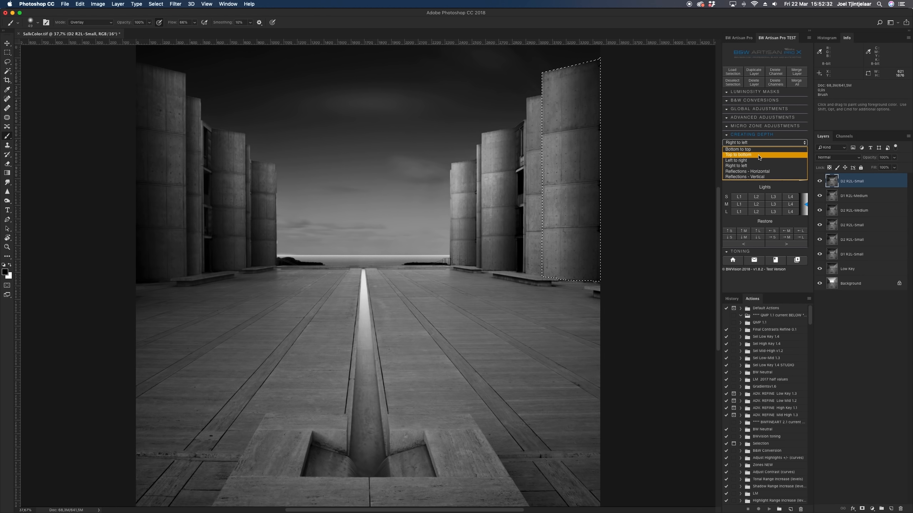
left_click(747, 149)
left_click(753, 169)
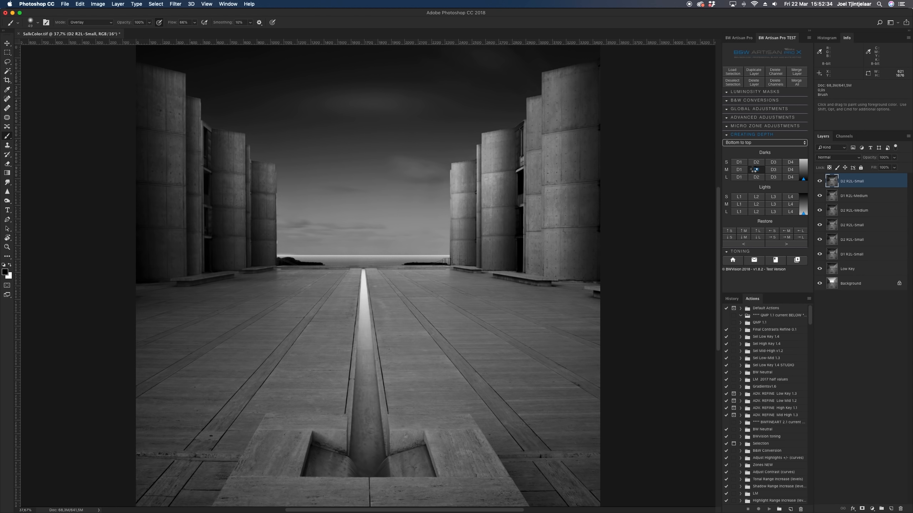
left_click(756, 162)
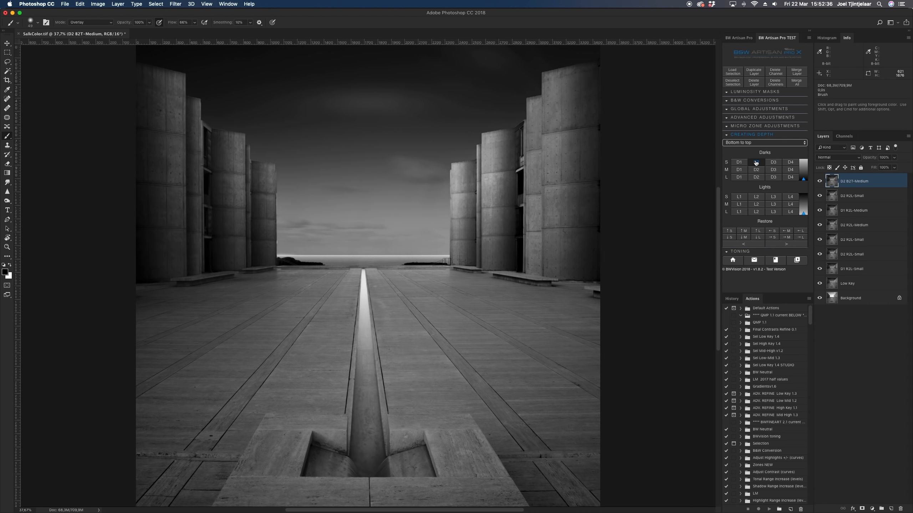
Lighten the right3a wall with one small left-to-right L1 gradient and one small top-to-bottom L1 gradient
left_click(751, 143)
left_click(736, 160)
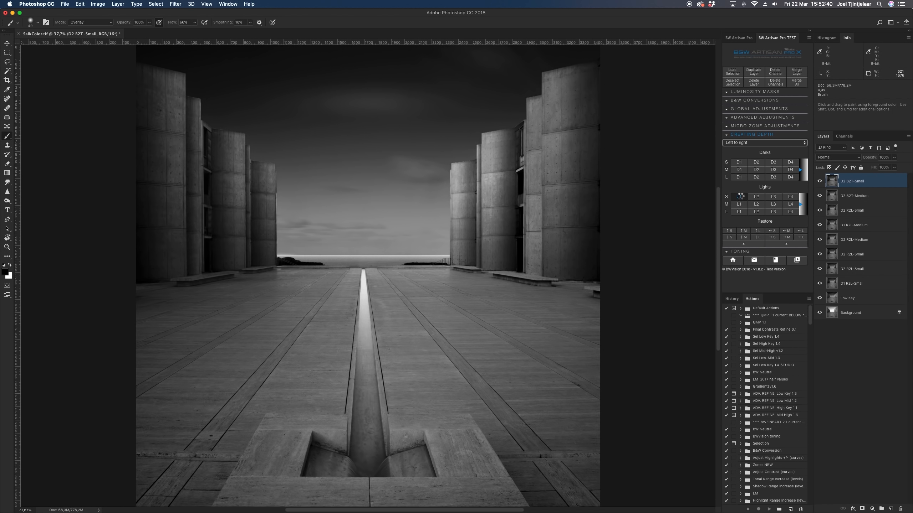
left_click(765, 142)
left_click(756, 157)
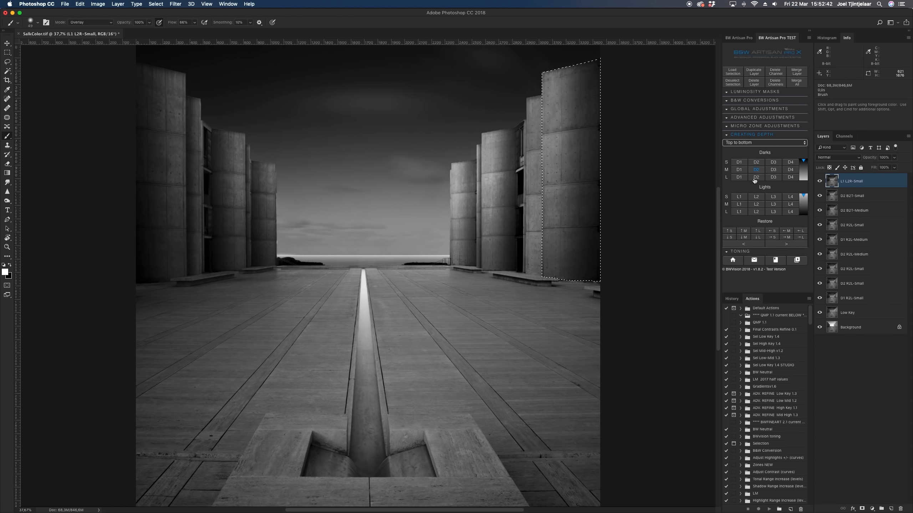
left_click(738, 198)
Add another medium right-to-left D1 gradient to darken the right3a wall
left_click(764, 143)
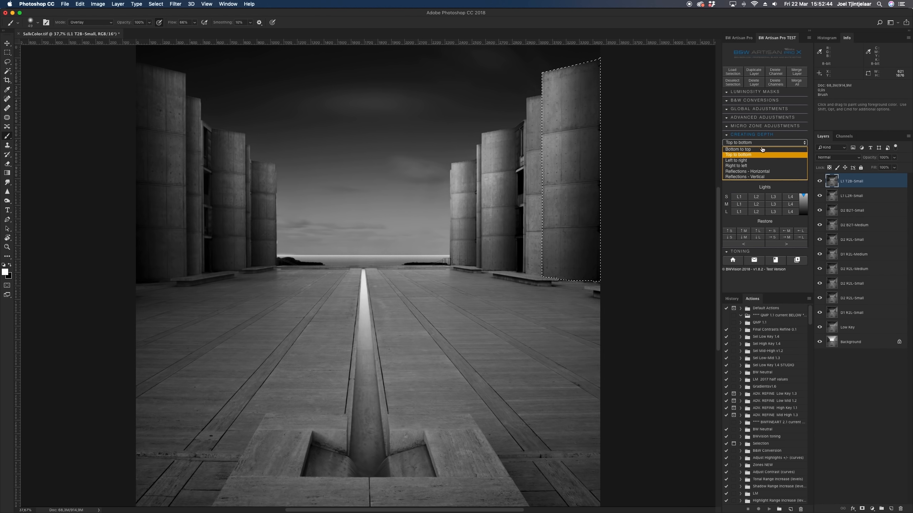
left_click(756, 166)
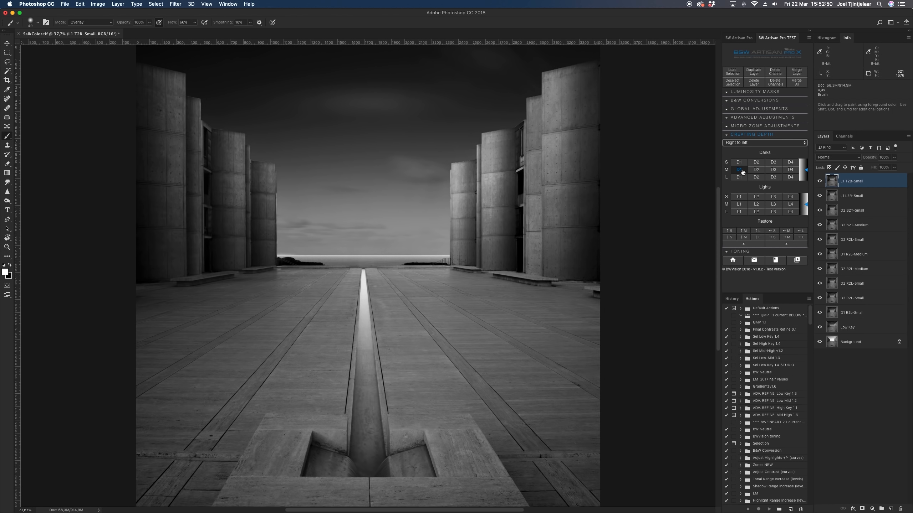
left_click(749, 170)
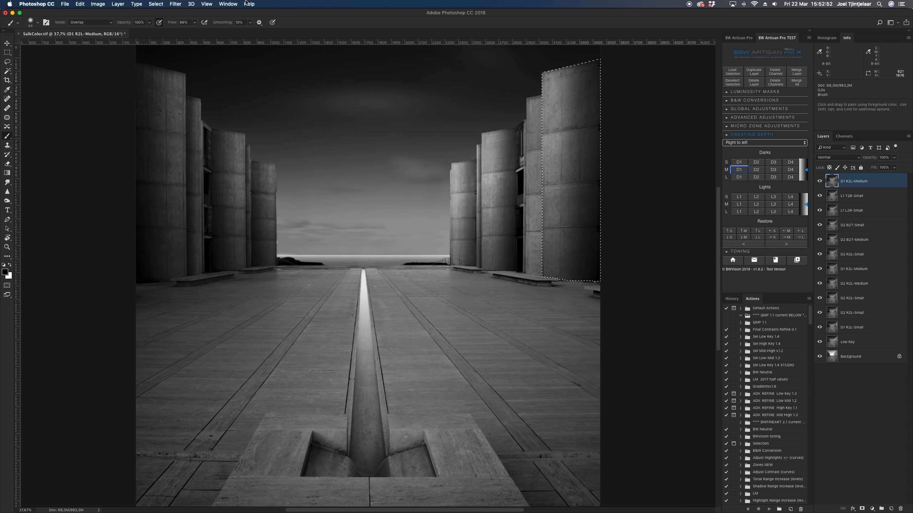
Deselect the right3a wall and merge its gradient layers down into D1 R2L-Small, toggling visibility to compare before and after
left_click(171, 3)
left_click(165, 18)
left_click(799, 72)
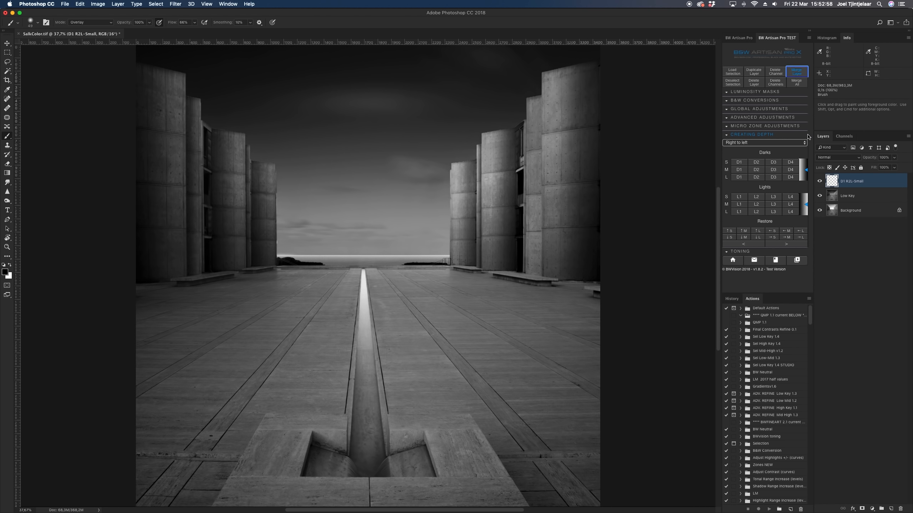
left_click(821, 182)
left_click(821, 182)
left_click(820, 182)
Load the saved right3b channel as a new selection
left_click(36, 4)
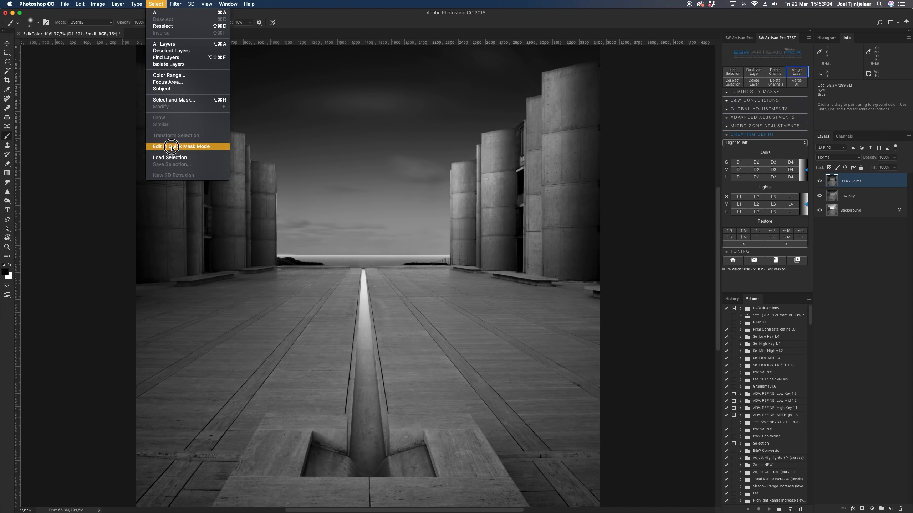
left_click(172, 157)
left_click(562, 116)
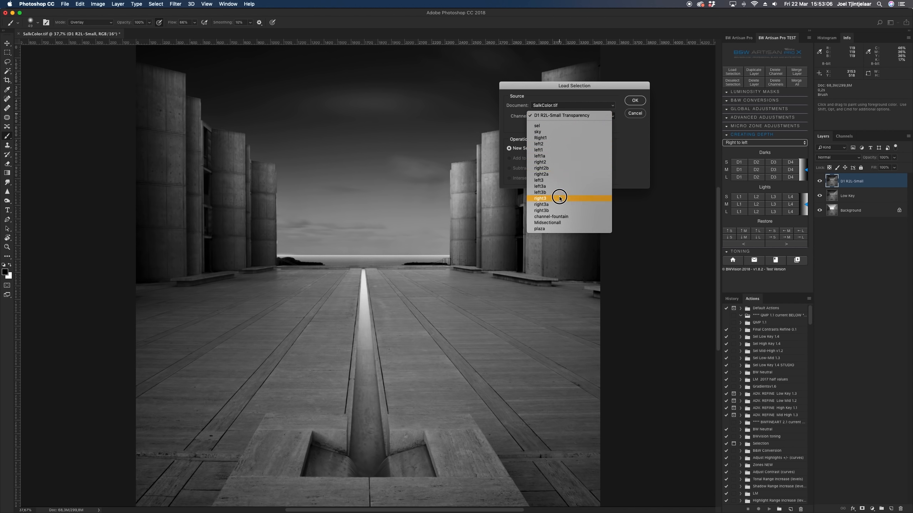
left_click(554, 209)
left_click(635, 101)
Darken the right3b strip with three small right-to-left D2 gradients, plus one medium and one small bottom-to-top D2 gradient
left_click(751, 140)
left_click(752, 144)
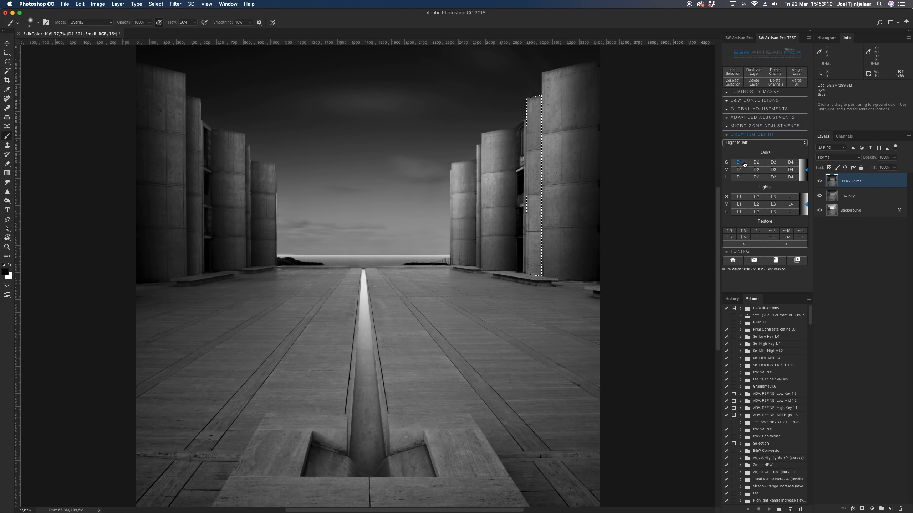
left_click(756, 162)
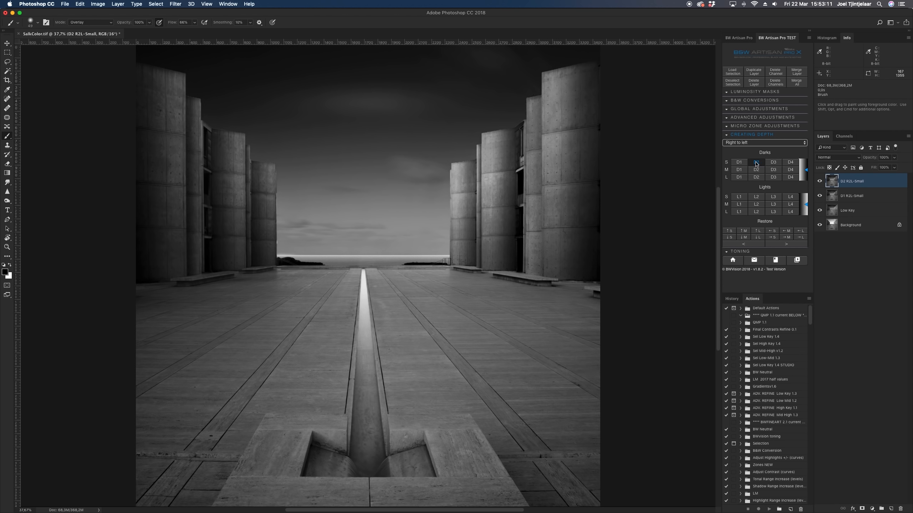
left_click(756, 162)
left_click(755, 143)
left_click(754, 149)
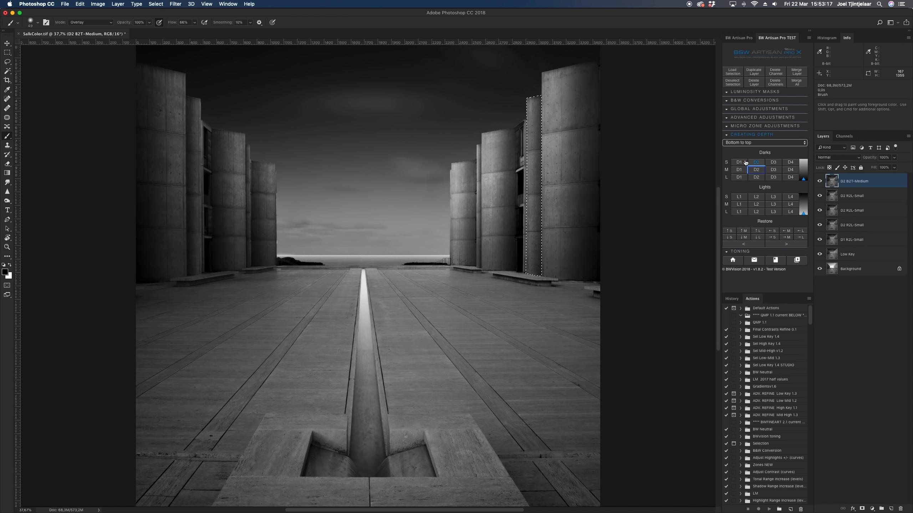
Lighten the right3b strip with one small left-to-right L1 gradient and one small top-to-bottom L1 gradient
left_click(755, 142)
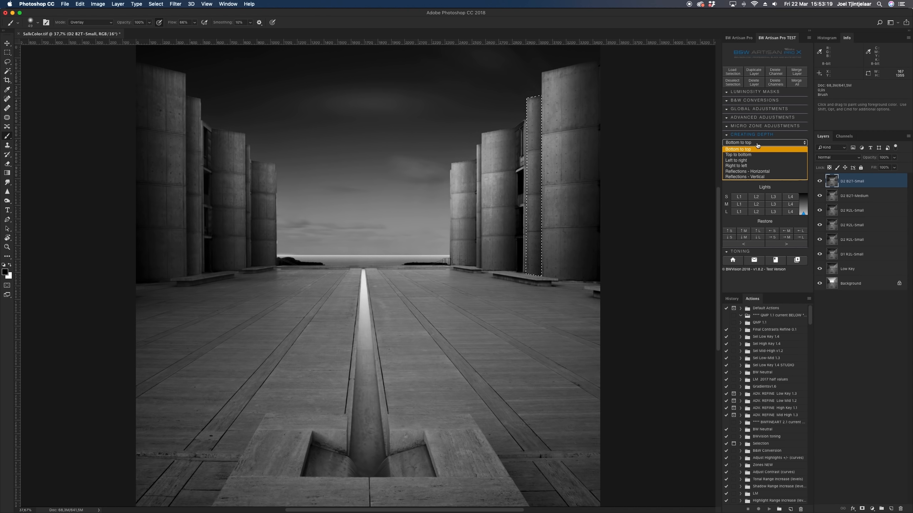
left_click(749, 165)
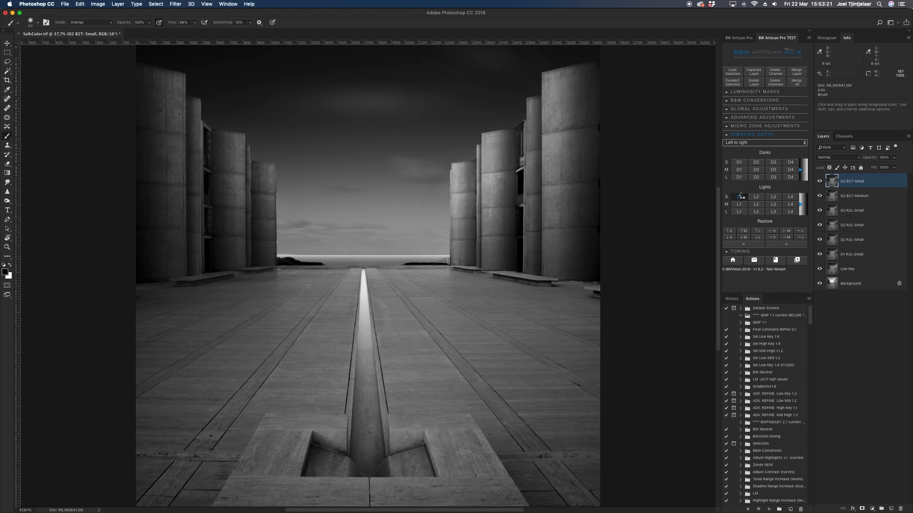
left_click(755, 143)
left_click(743, 179)
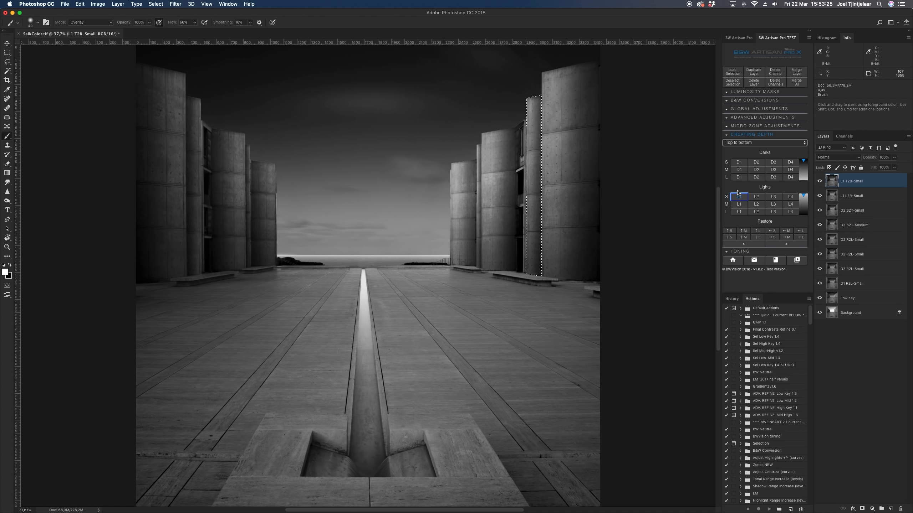
Deselect the right3b strip and merge all gradient layers down into Low Key, toggling layer visibility to compare along the way
left_click(156, 4)
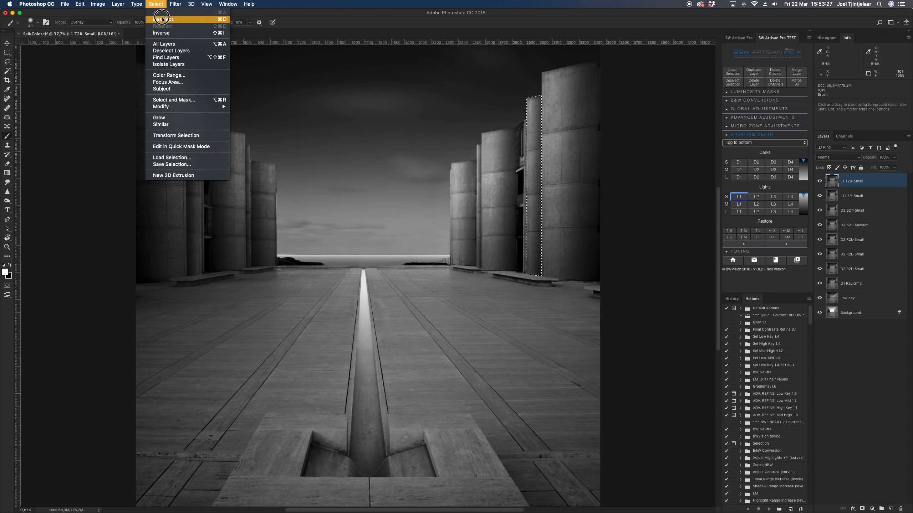
left_click(162, 19)
left_click(801, 73)
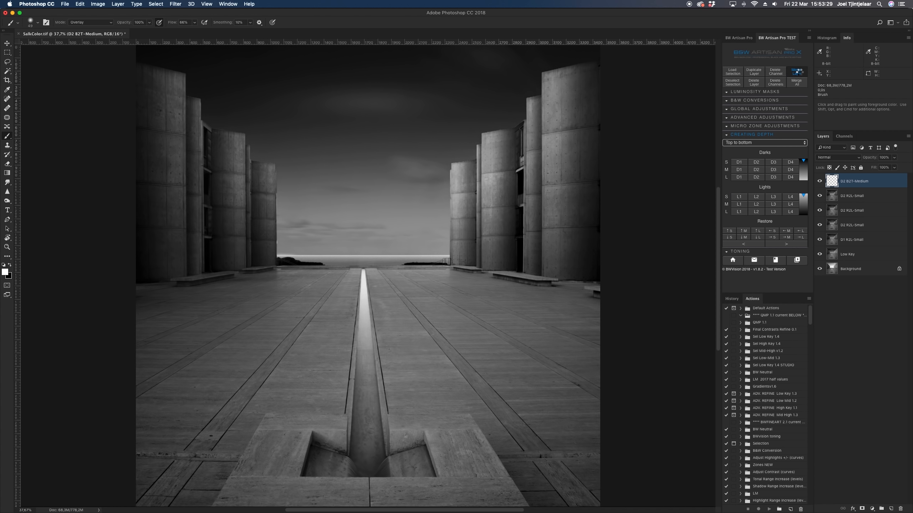
left_click(820, 181)
left_click(819, 181)
left_click(820, 181)
left_click(819, 181)
left_click(801, 74)
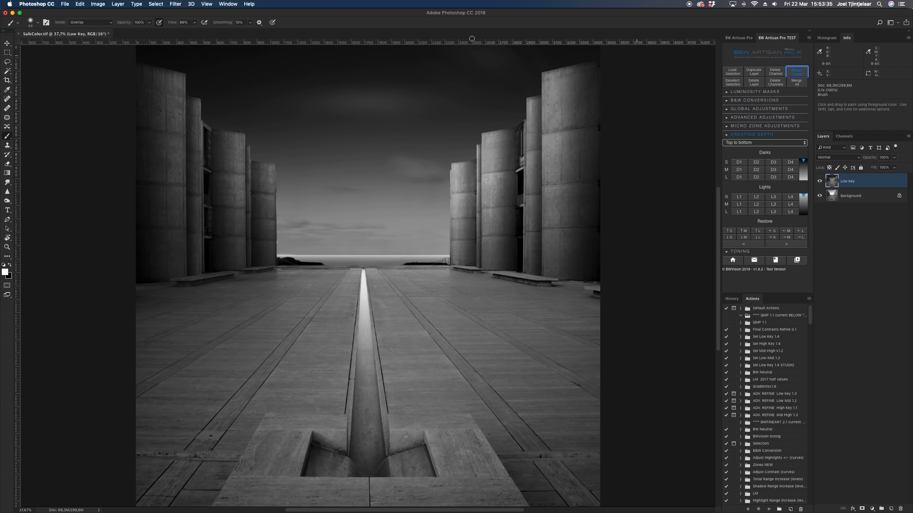
Load the saved plaza channel as a new selection
left_click(155, 4)
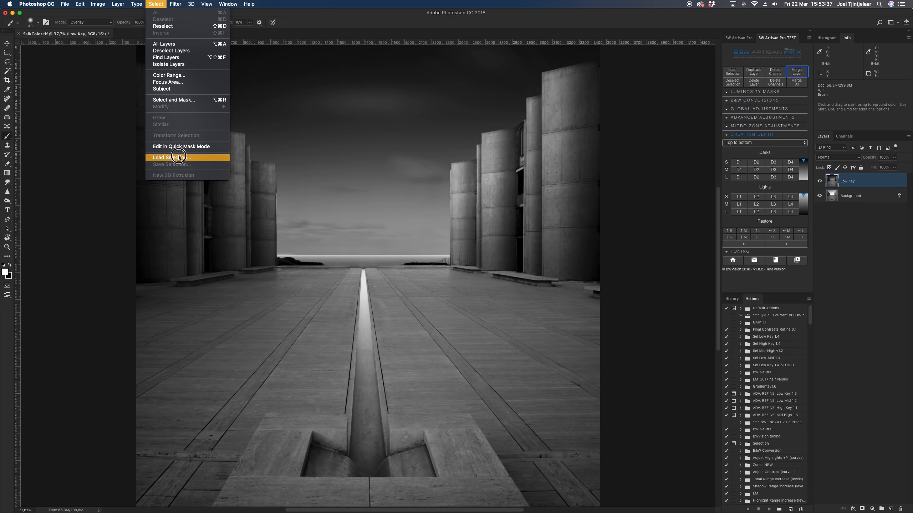
left_click(188, 157)
left_click(593, 115)
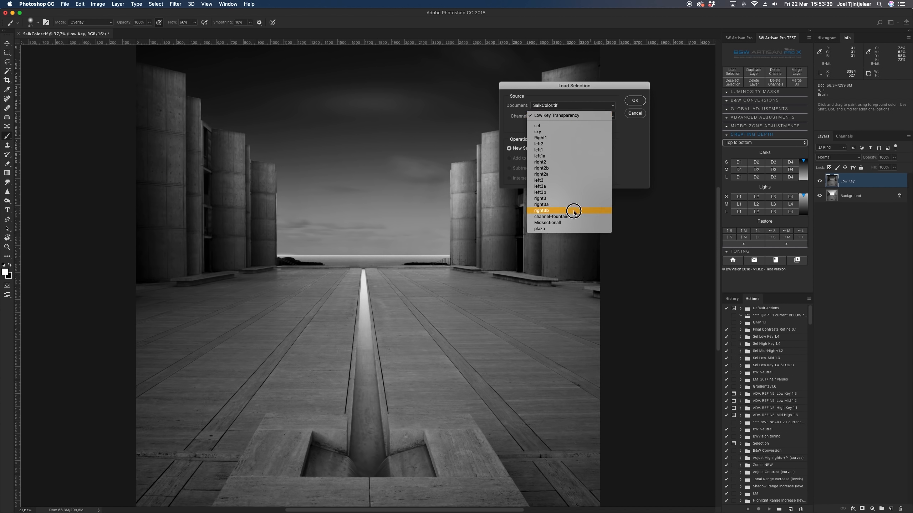
left_click(572, 229)
left_click(635, 101)
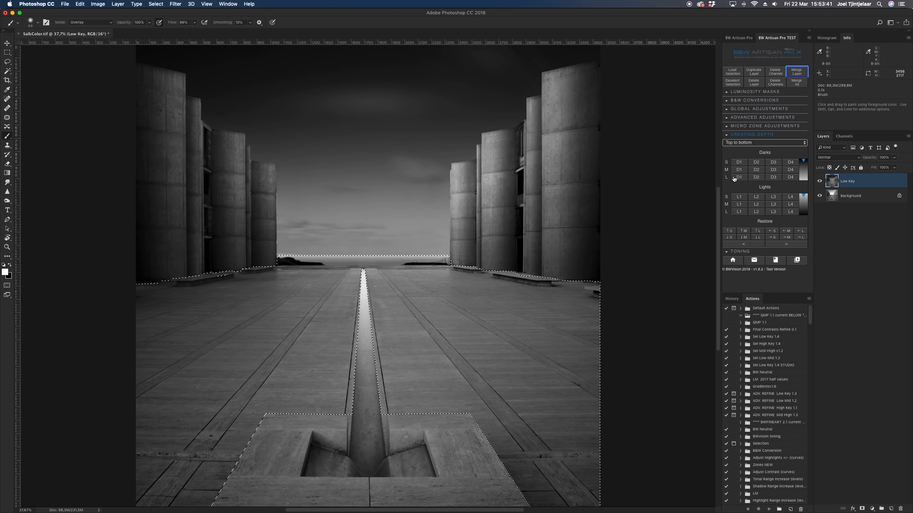
Darken the plaza selection with three large bottom-to-top D2 gradients and one large bottom-to-top D1 gradient
left_click(744, 142)
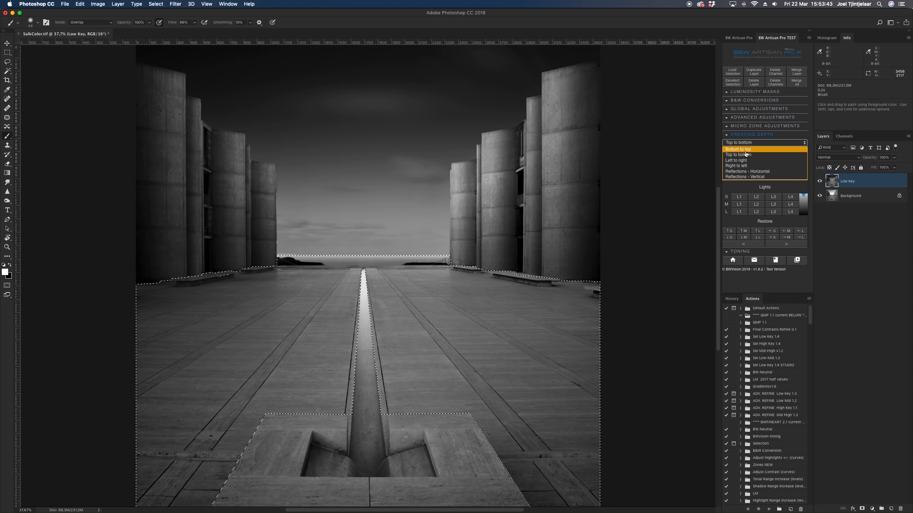
left_click(745, 150)
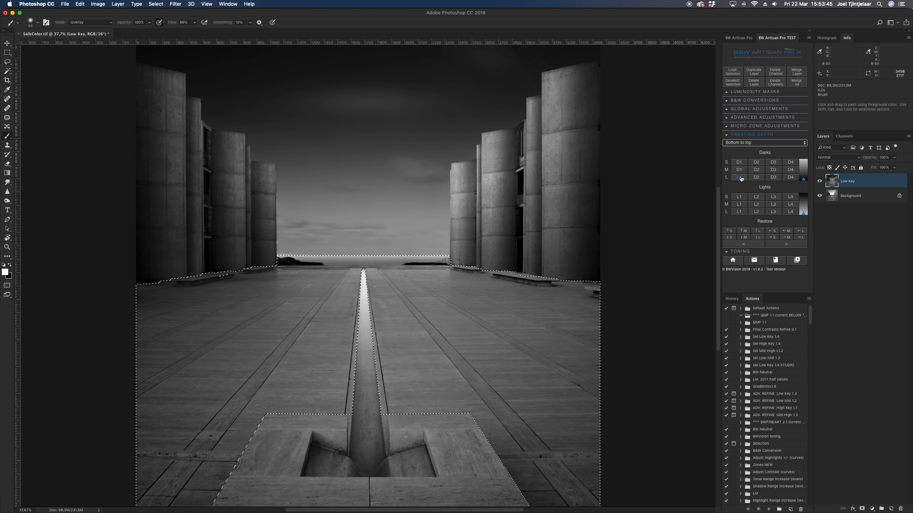
left_click(757, 177)
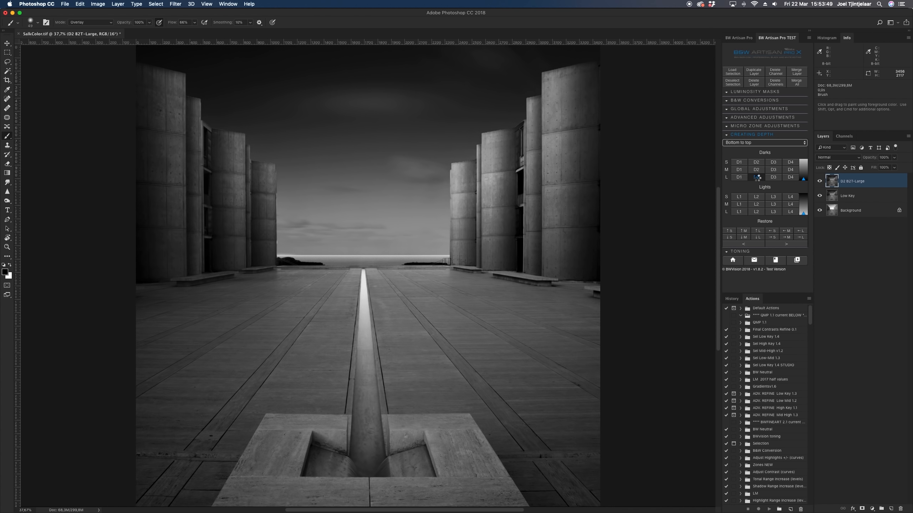
left_click(757, 178)
left_click(740, 178)
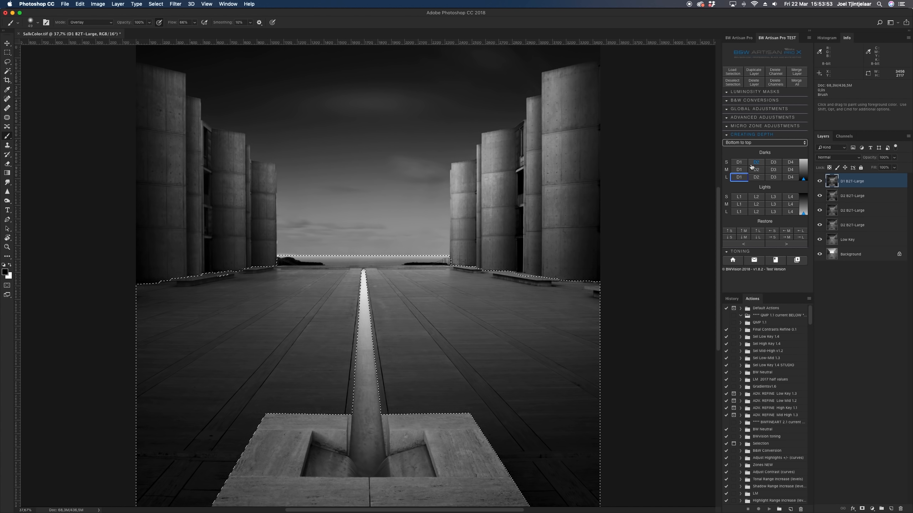
Darken the plaza's far end with one medium and one small top-to-bottom D1 gradient
left_click(752, 143)
left_click(747, 155)
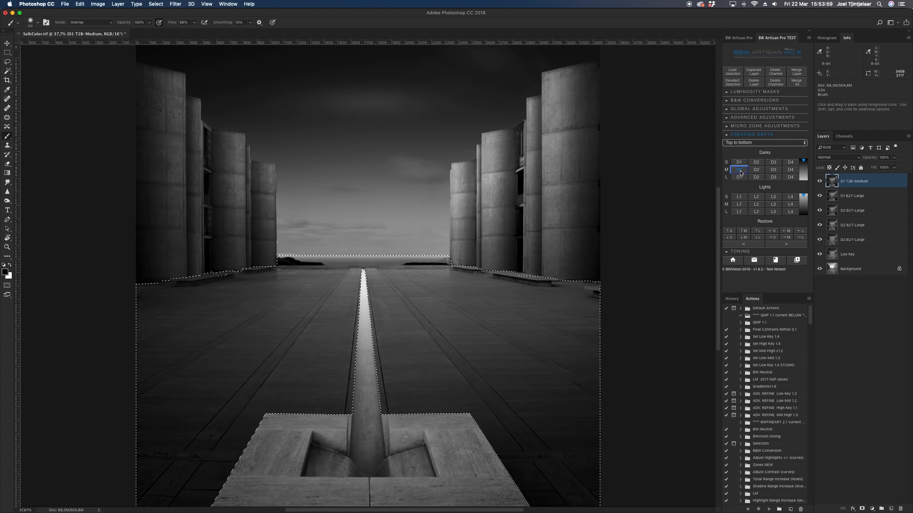
left_click(739, 162)
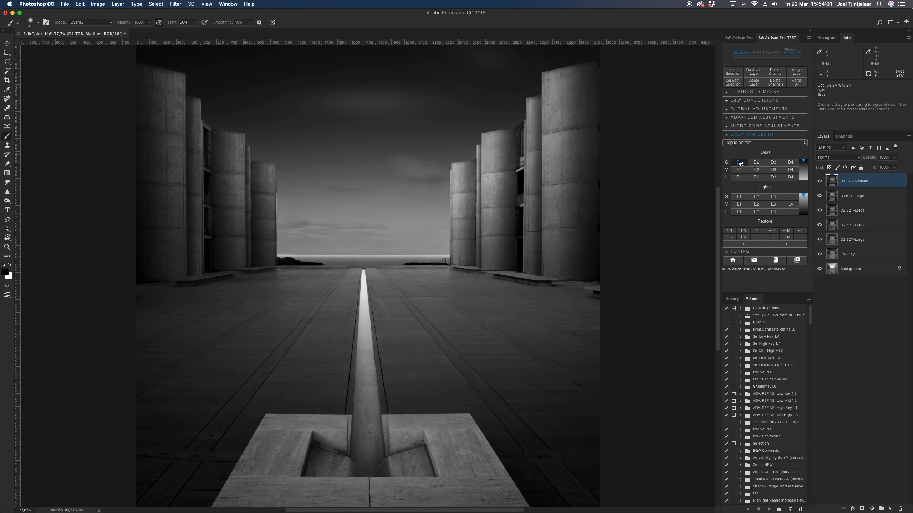
Add one large bottom-to-top D1 gradient and one large top-to-bottom D1 gradient to the plaza selection
left_click(743, 143)
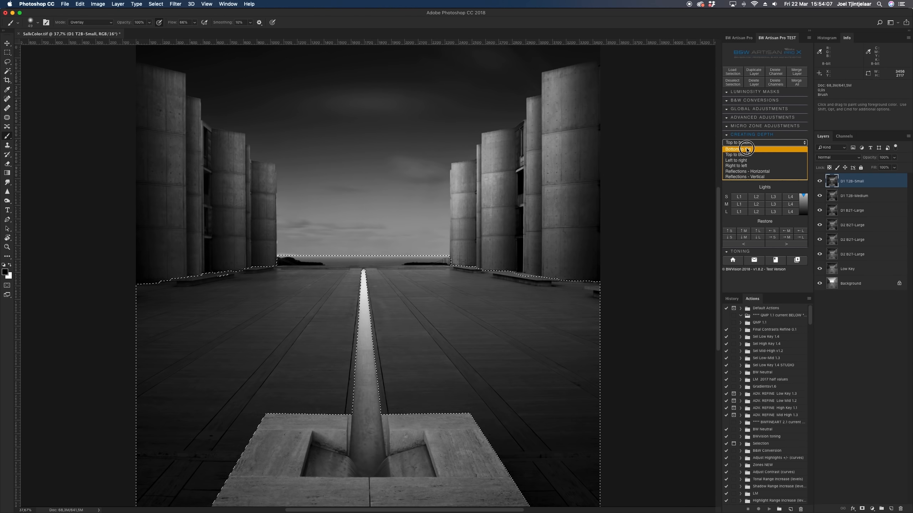
left_click(747, 149)
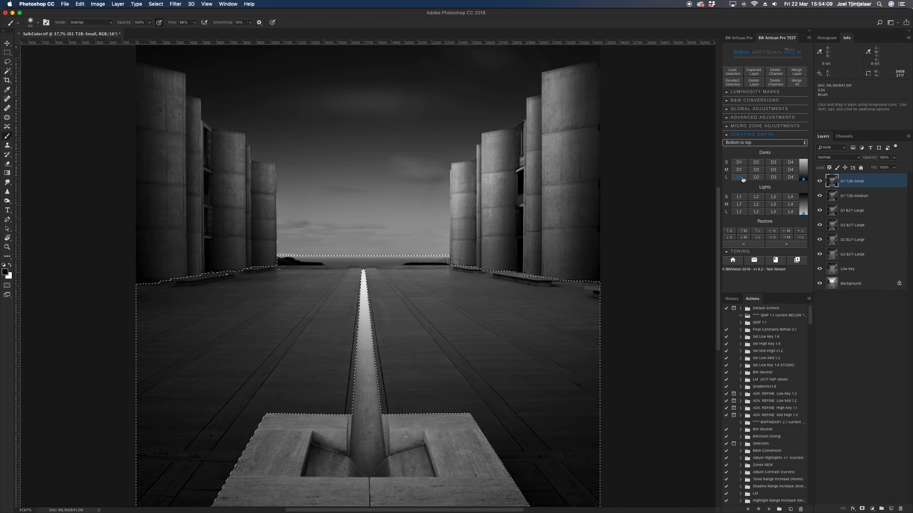
left_click(742, 179)
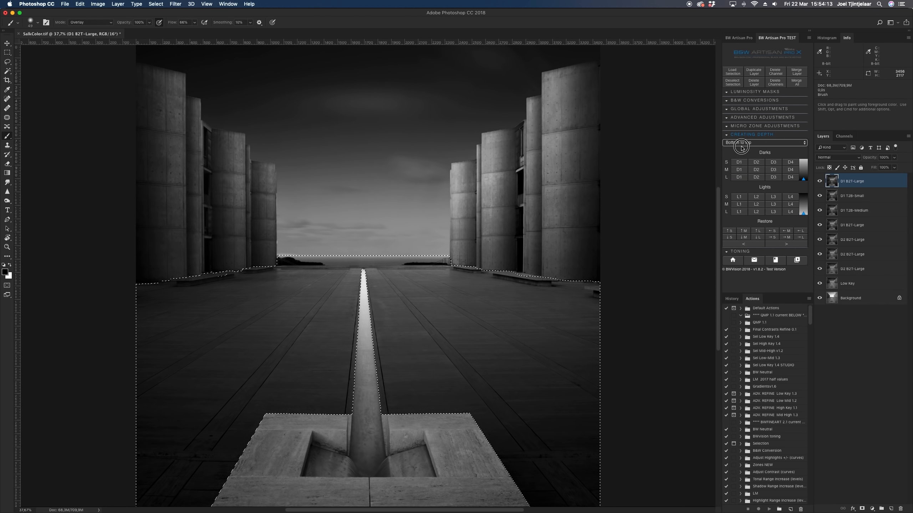
left_click(742, 143)
left_click(739, 154)
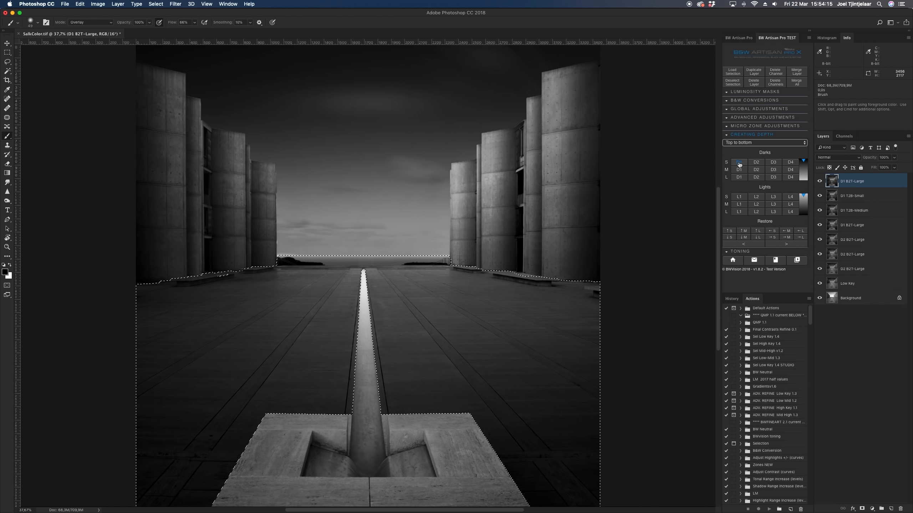
left_click(739, 178)
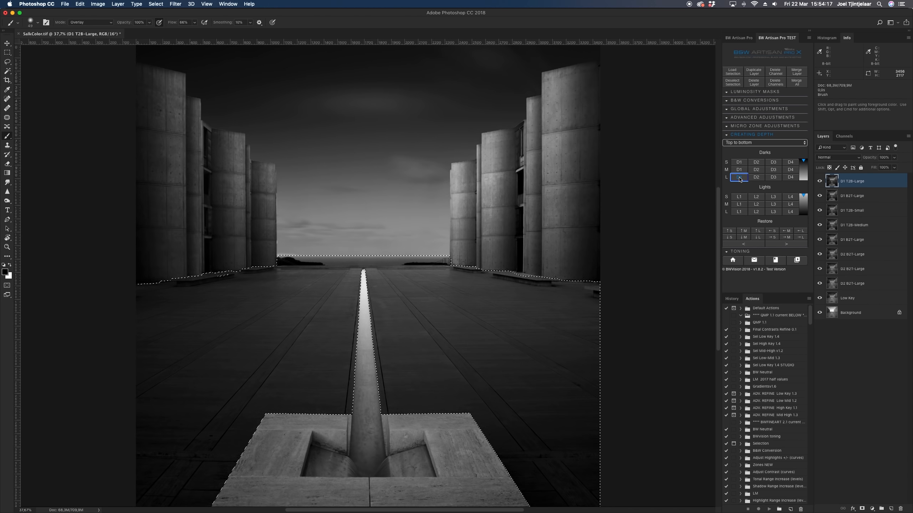
Deselect the plaza and merge its gradient layers into one layer above Low Key, toggling that layer's visibility to compare
left_click(136, 4)
mouse_move(155, 3)
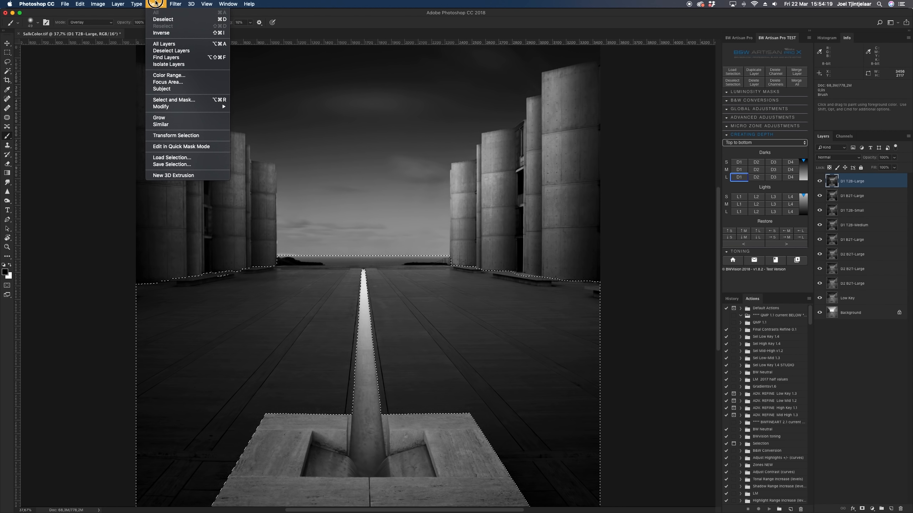
left_click(158, 19)
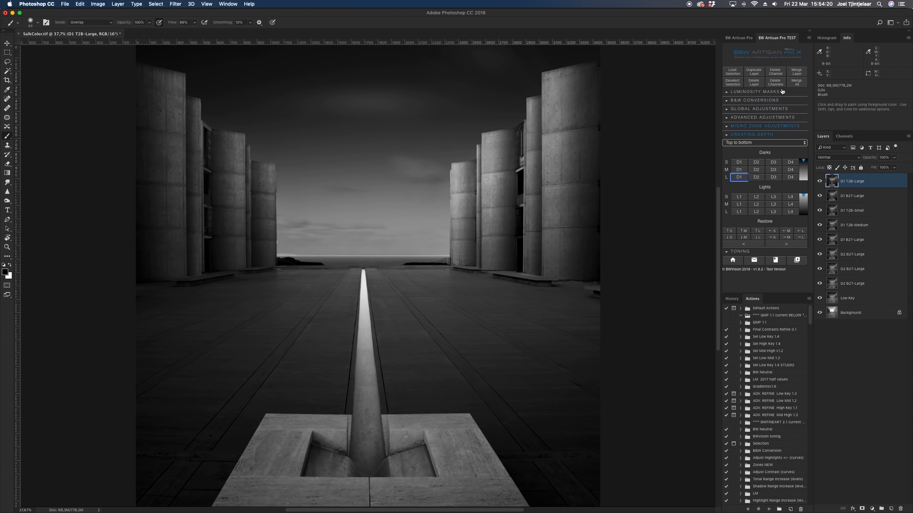
left_click(800, 75)
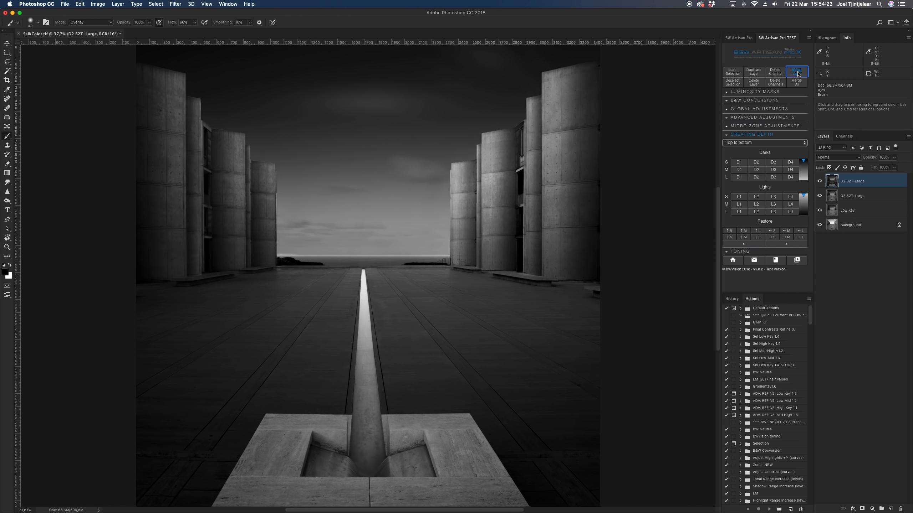
left_click(798, 74)
left_click(821, 182)
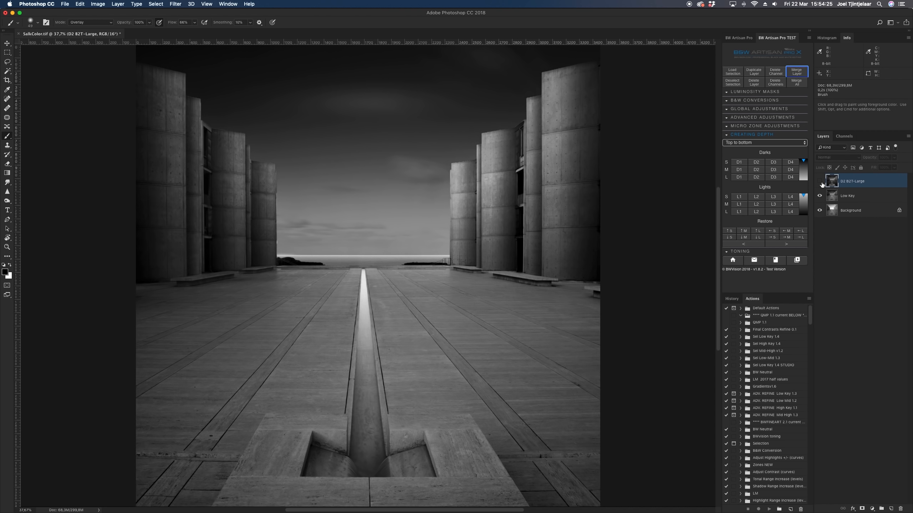
left_click(821, 182)
left_click(820, 182)
left_click(821, 182)
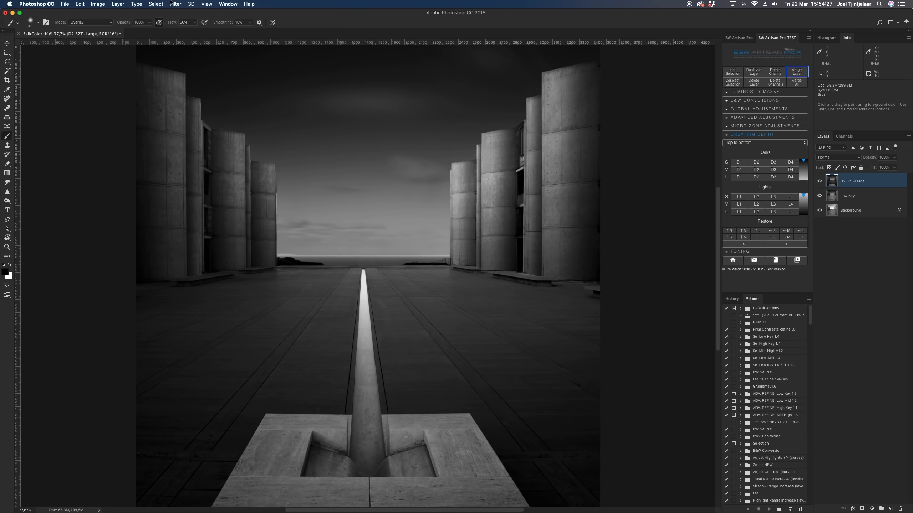
Load the saved Midsectionall channel as a new selection
left_click(137, 3)
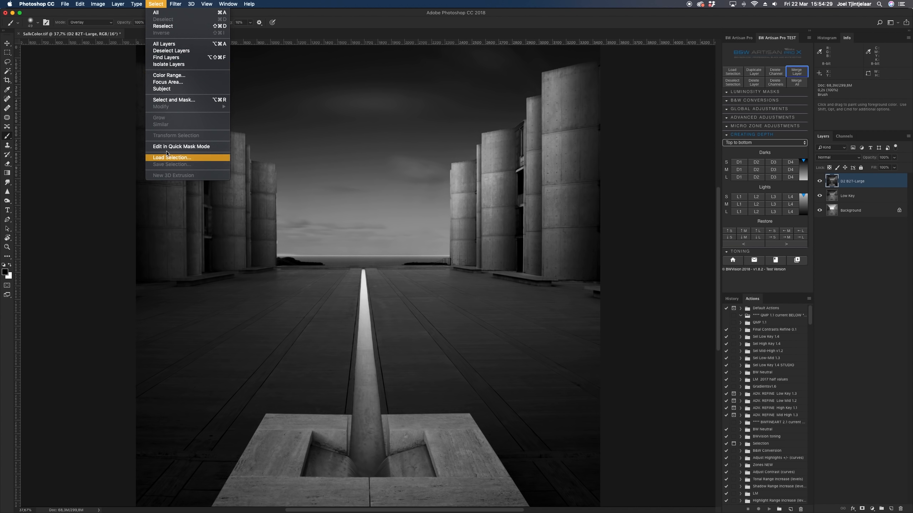
left_click(168, 157)
left_click(597, 117)
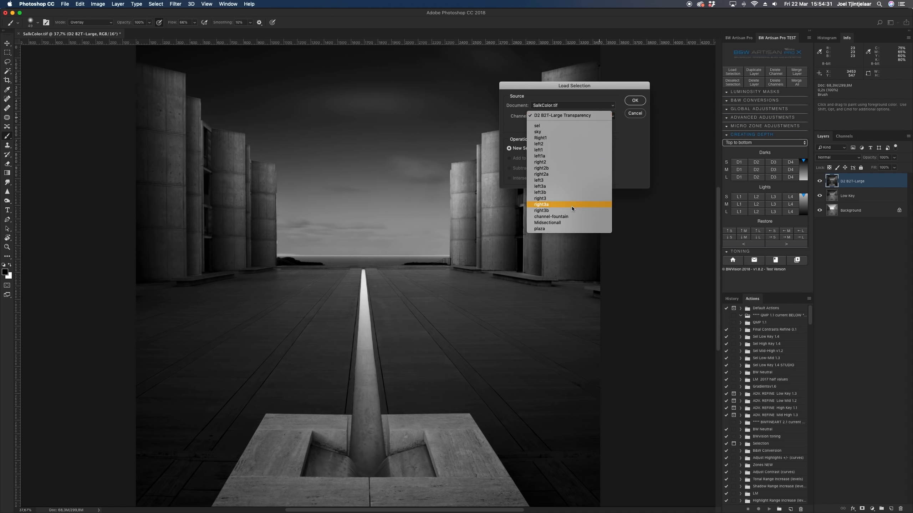
left_click(566, 223)
left_click(635, 100)
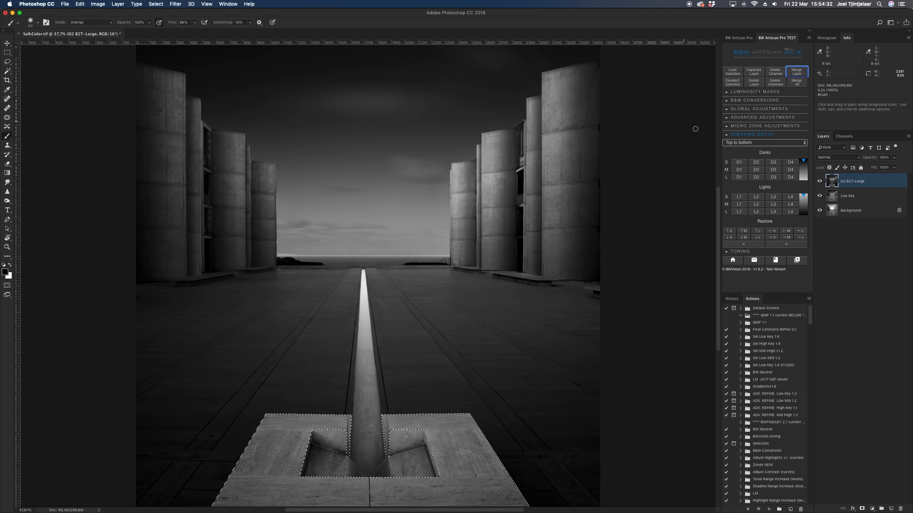
Darken the Midsectionall fountain surround with two large bottom-to-top D2 gradients and two large top-to-bottom D2 gradients
left_click(740, 144)
left_click(744, 149)
left_click(756, 177)
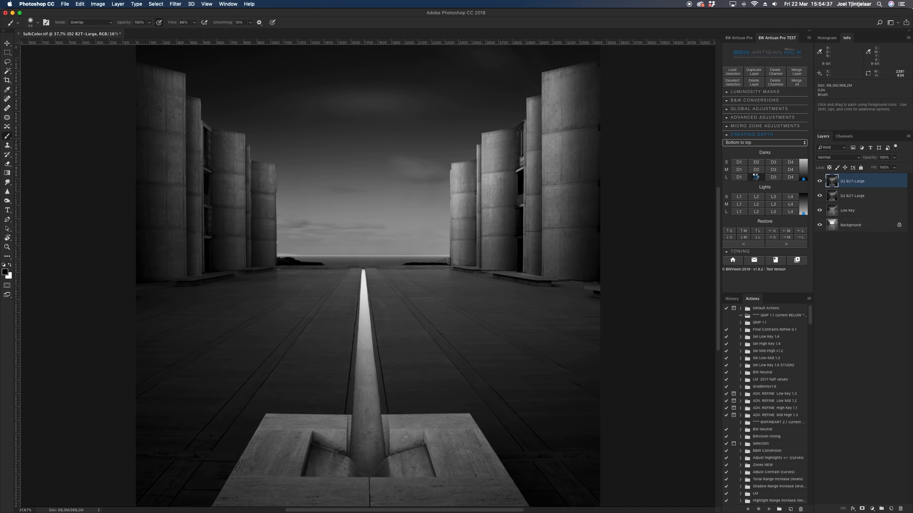
left_click(755, 143)
left_click(751, 155)
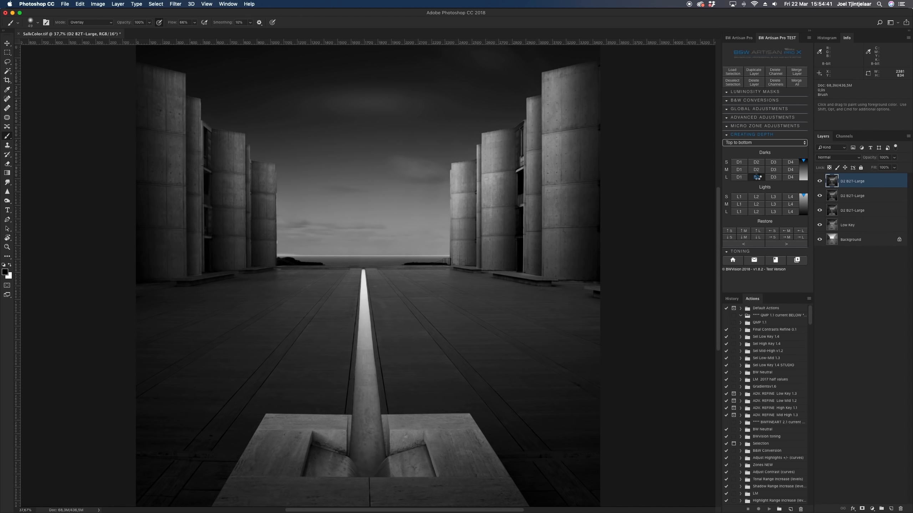
Darken the fountain surround further with one large bottom-to-top D2 gradient and one large top-to-bottom D1 gradient
left_click(748, 143)
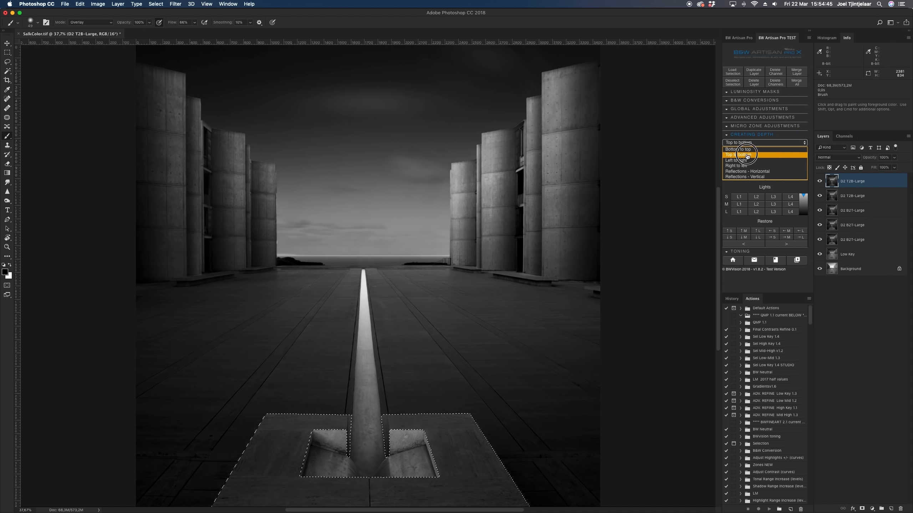
left_click(738, 149)
left_click(755, 177)
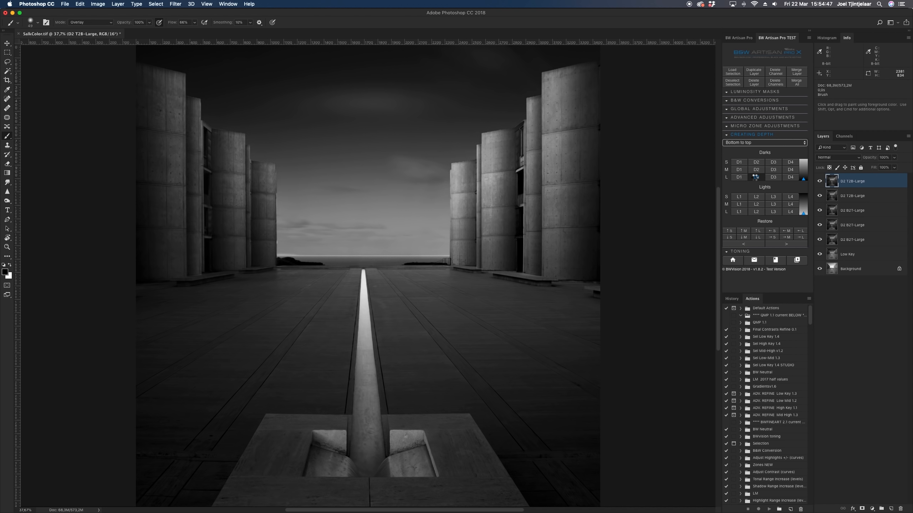
left_click(752, 143)
left_click(749, 156)
left_click(739, 177)
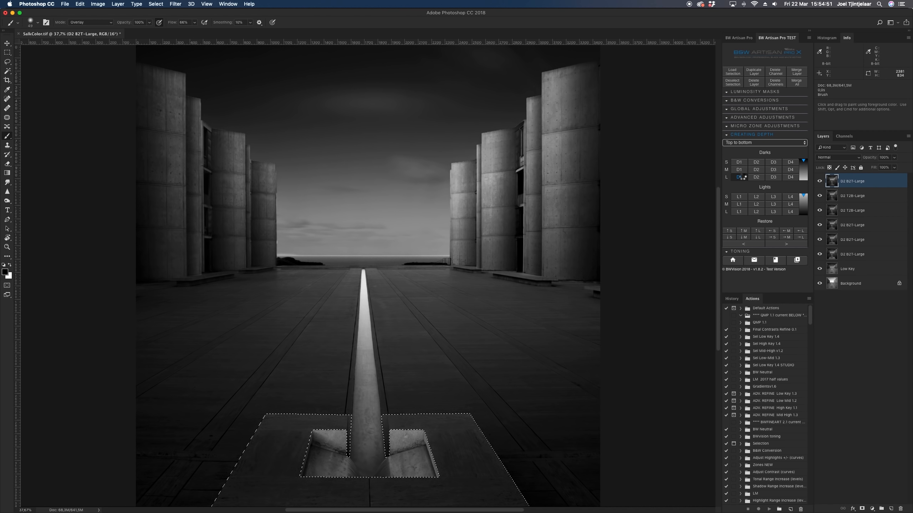
Deselect the fountain surround and merge its gradient layers into the single D2 B2T-Large layer above Low Key, toggling visibility to compare
left_click(156, 3)
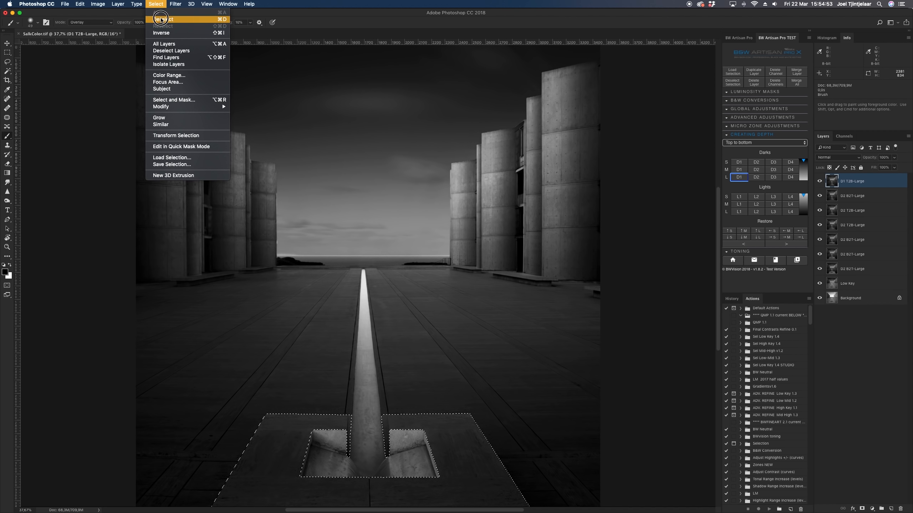
left_click(160, 18)
left_click(796, 72)
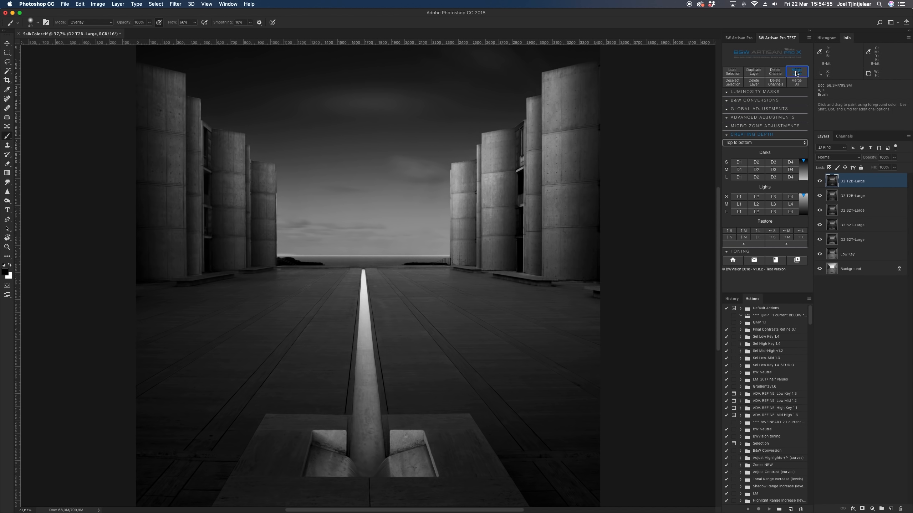
left_click(820, 182)
left_click(820, 181)
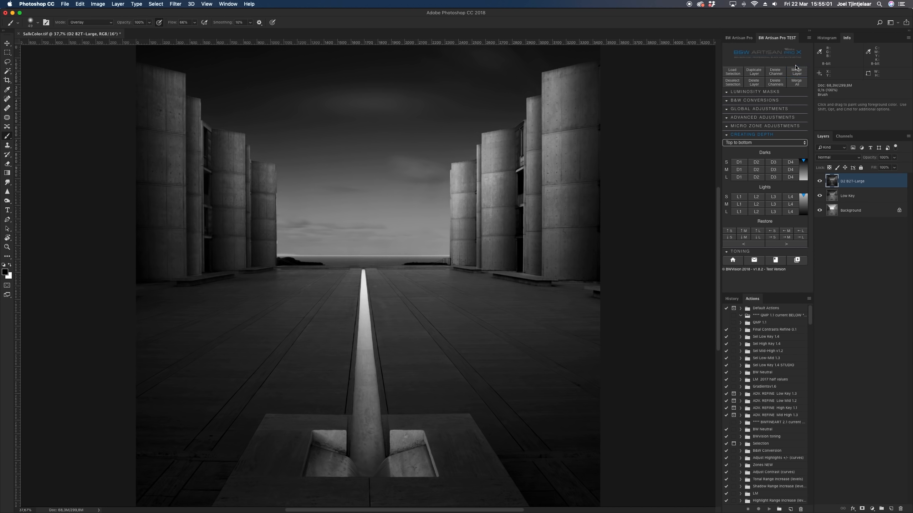
Load the saved channel-fountain selection and lighten it with one large top-to-bottom L2 gradient and one large top-to-bottom L1 gradient
left_click(176, 4)
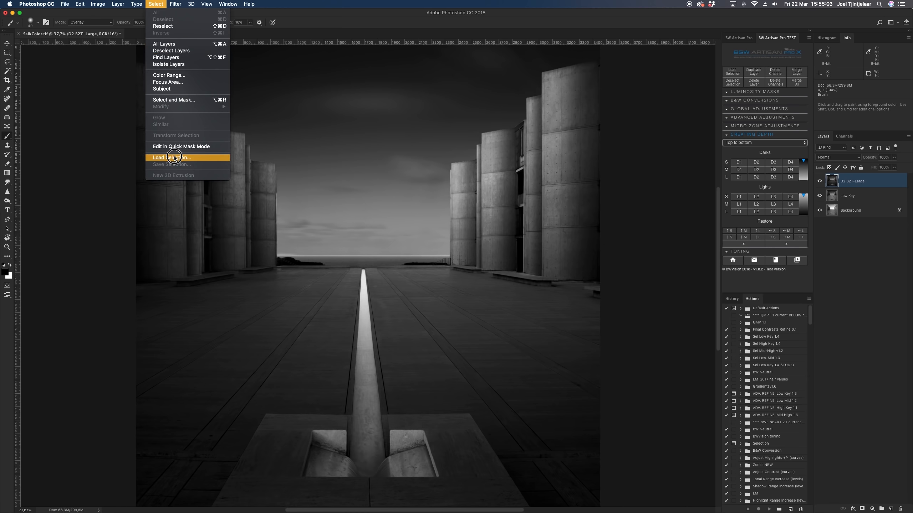
left_click(173, 157)
left_click(542, 116)
left_click(551, 218)
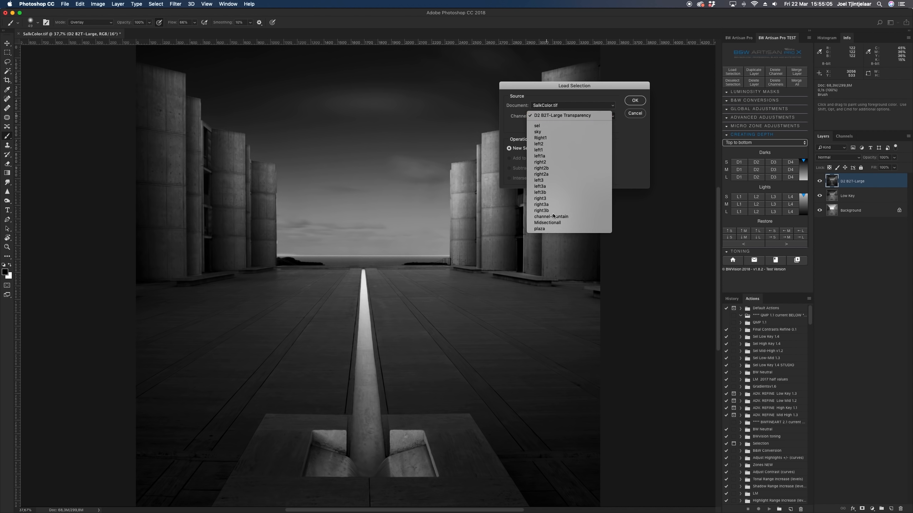
left_click(634, 99)
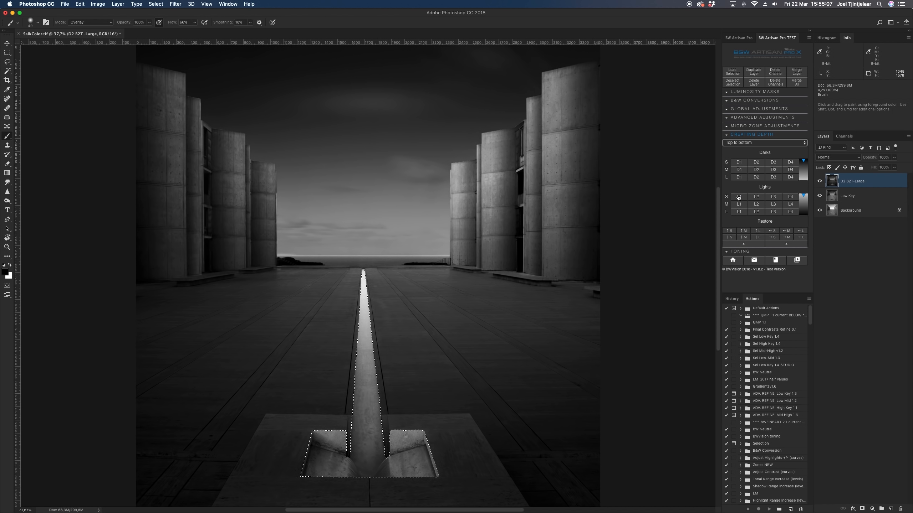
left_click(755, 212)
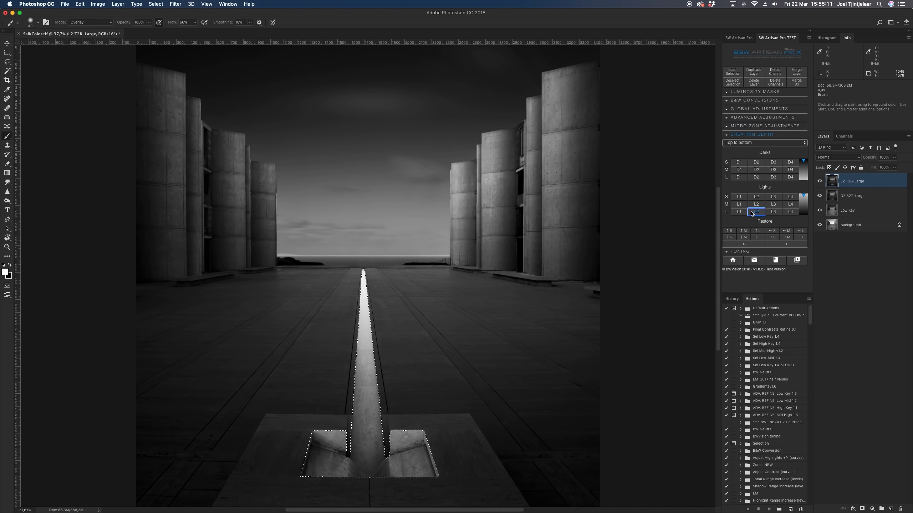
left_click(740, 212)
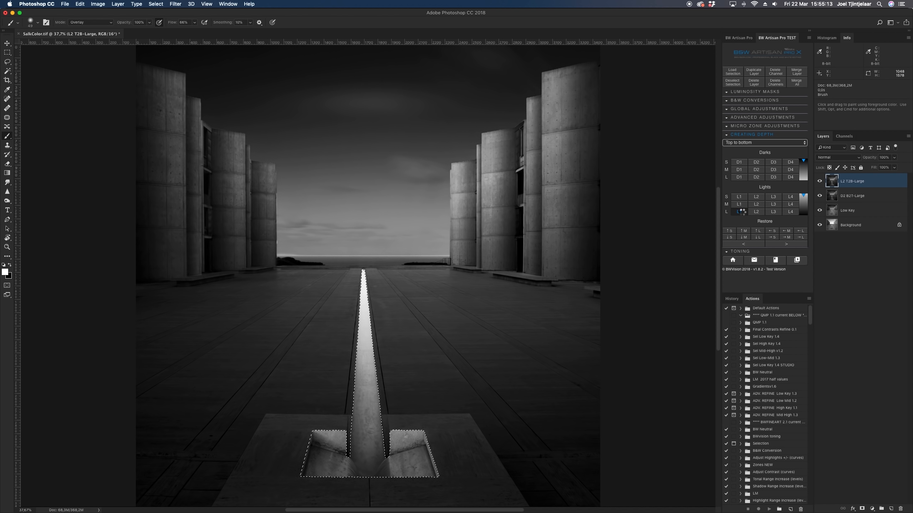
Deselect the fountain channel and merge all gradient layers down into Low Key, toggling layer visibility to compare with the Background
left_click(164, 4)
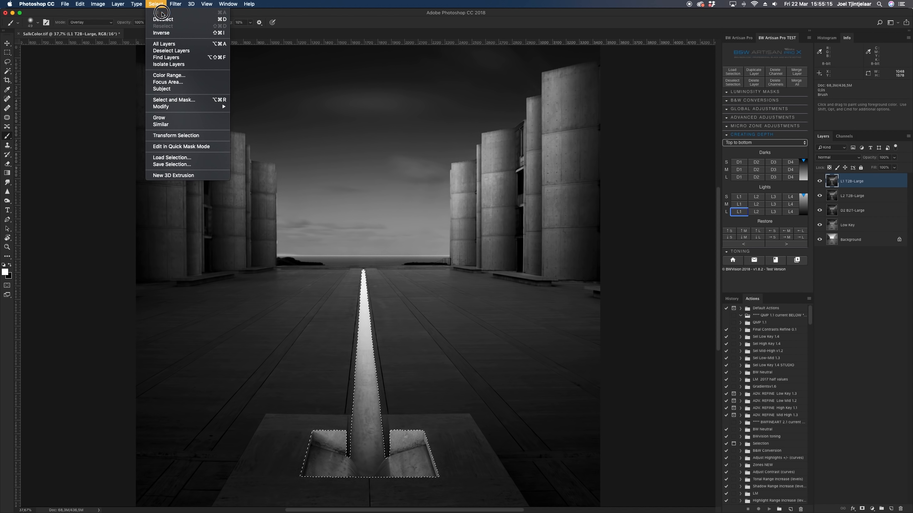
left_click(166, 23)
left_click(795, 72)
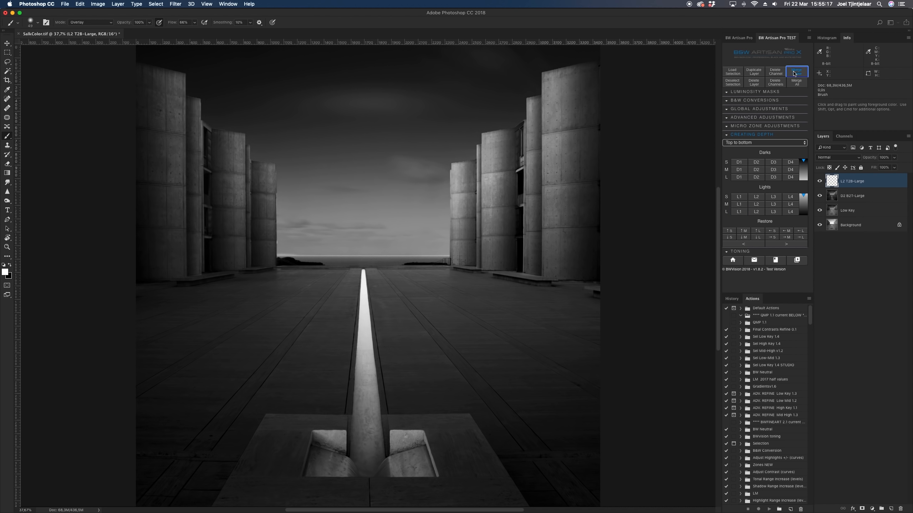
left_click(821, 182)
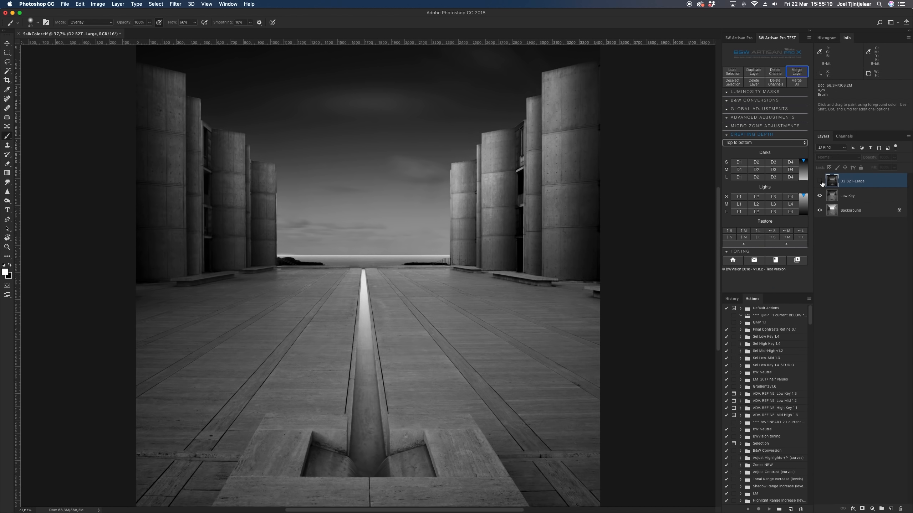
left_click(821, 182)
left_click(802, 73)
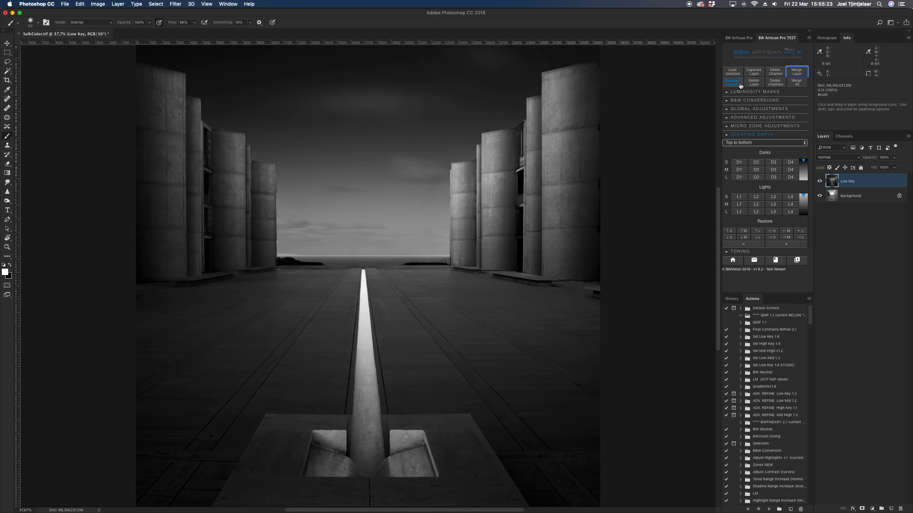
left_click(820, 182)
left_click(820, 181)
left_click(820, 182)
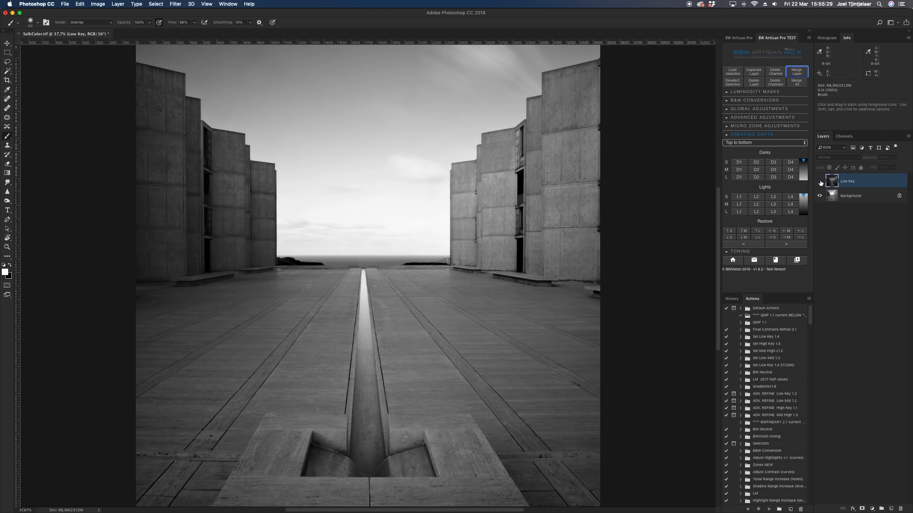
left_click(820, 182)
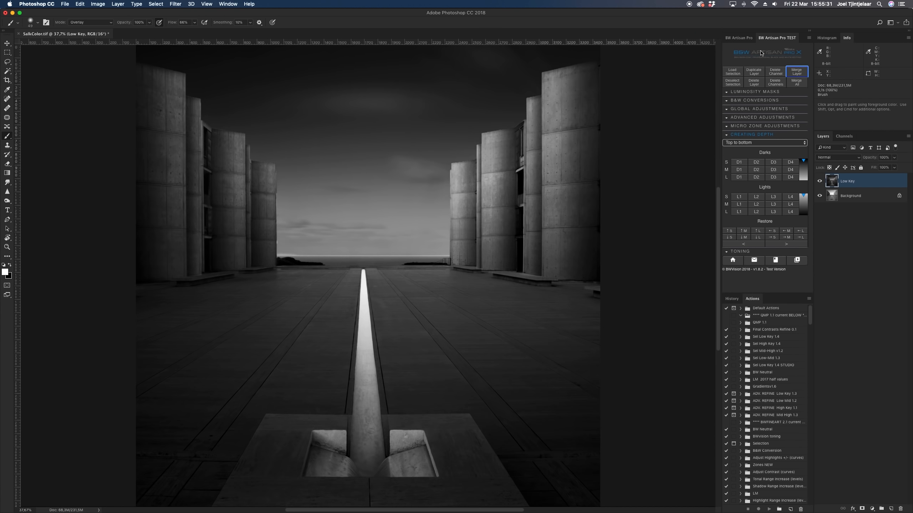